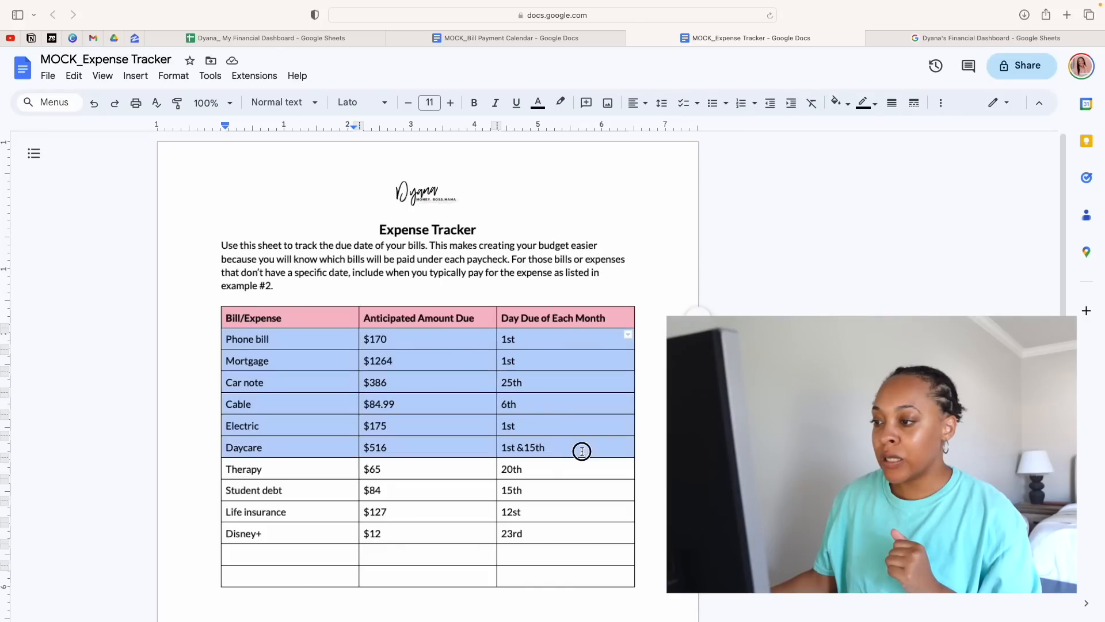
Review the bill names, anticipated amounts and due days in the Expense Tracker table
{"action": "left_click", "coordinate": [583, 547]}
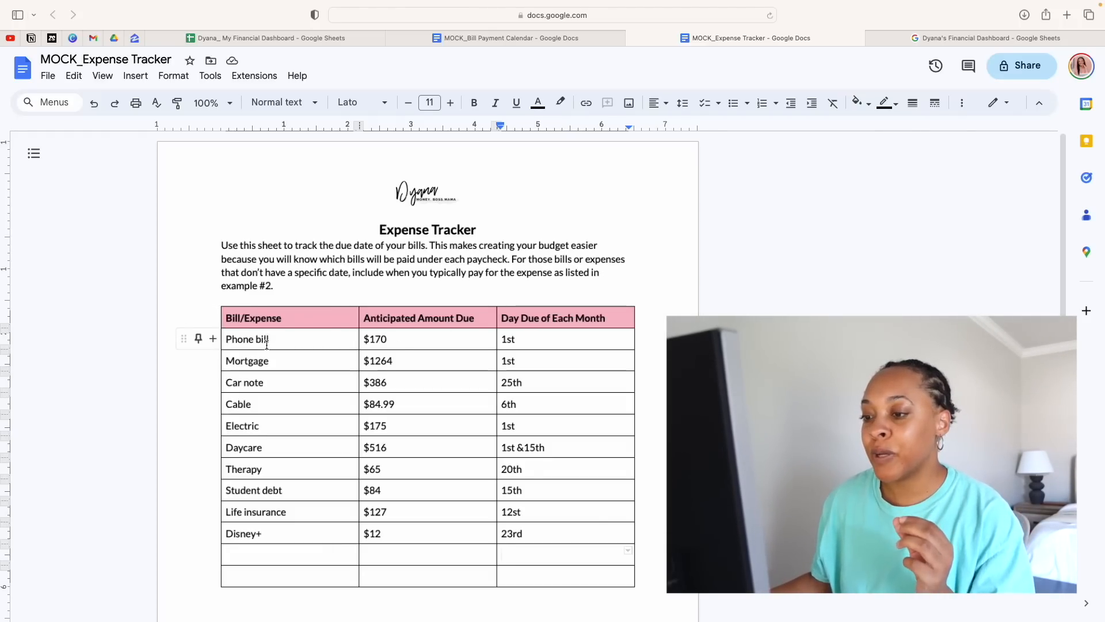
{"action": "left_click_drag", "start_coordinate": [265, 343], "coordinate": [265, 528]}
{"action": "double_click", "coordinate": [403, 360]}
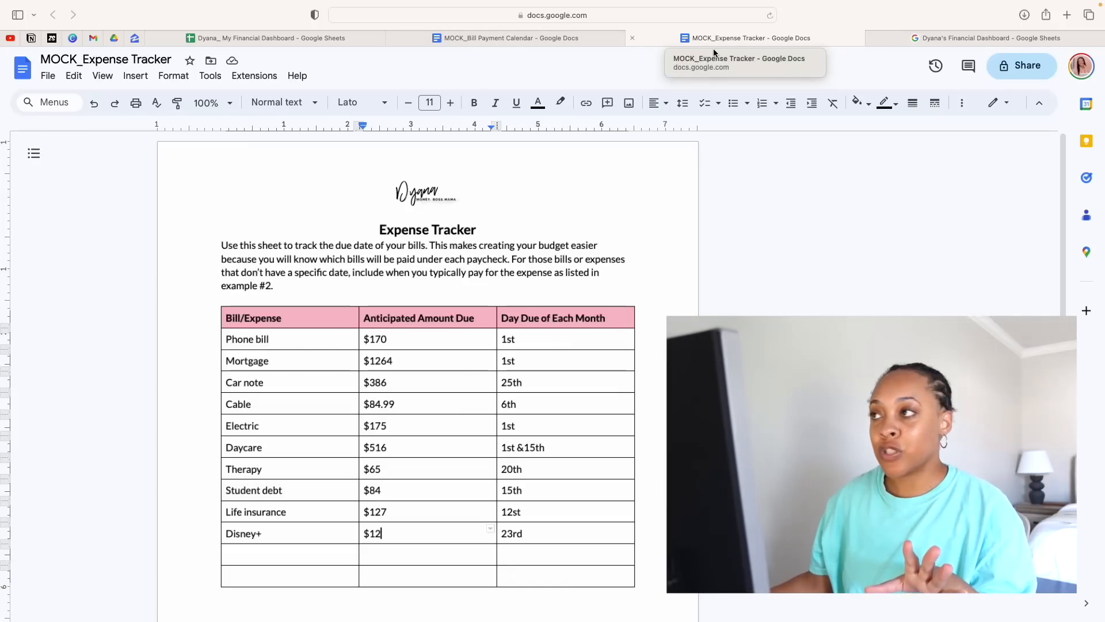
{"action": "mouse_move", "coordinate": [547, 36]}
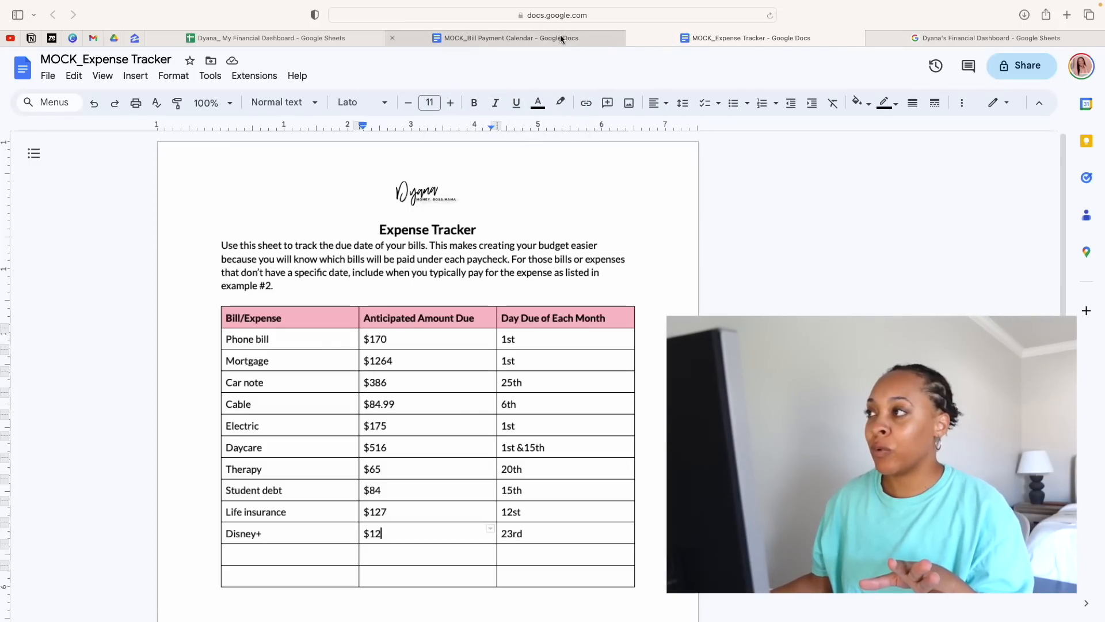
{"action": "left_click", "coordinate": [559, 38]}
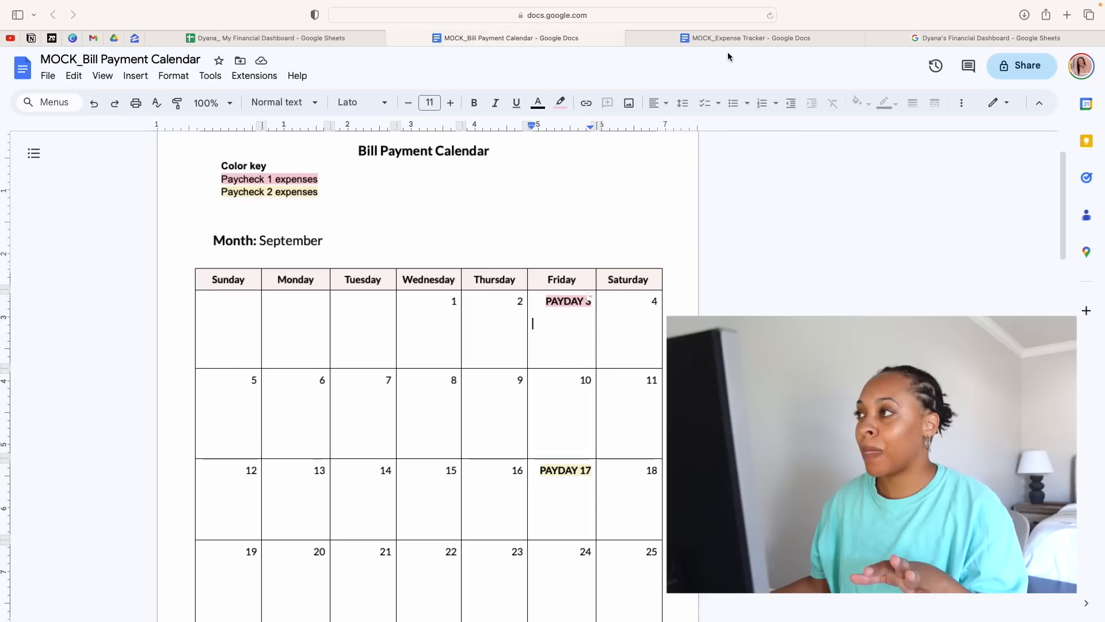
{"action": "left_click", "coordinate": [717, 42]}
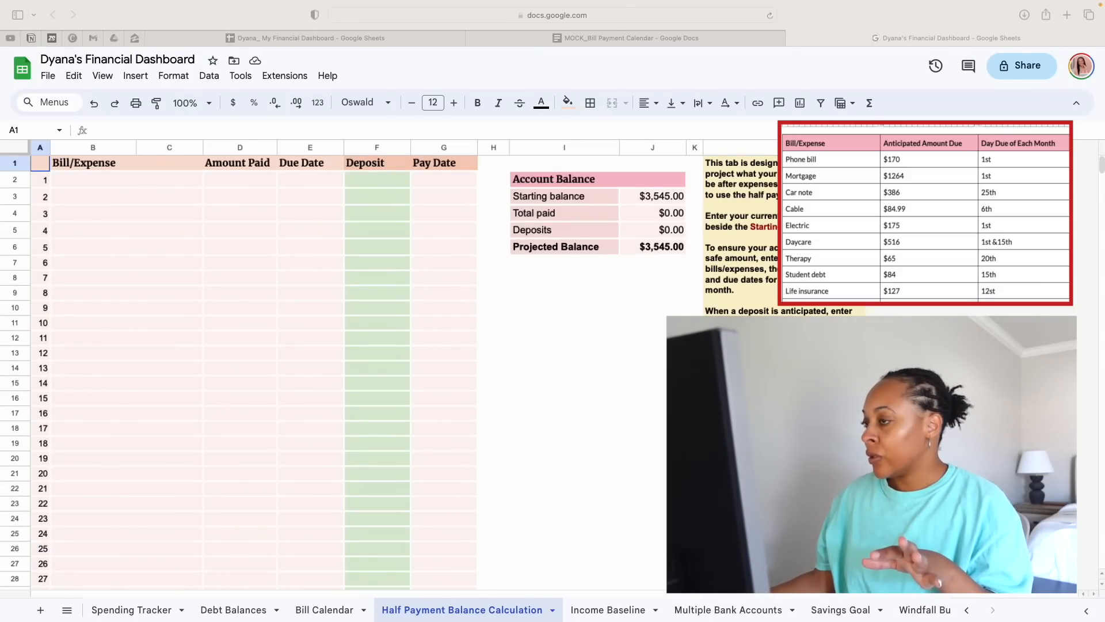
Open the Bill Payment Calendar document and look over the September dates and the two paydays
{"action": "left_click", "coordinate": [605, 40]}
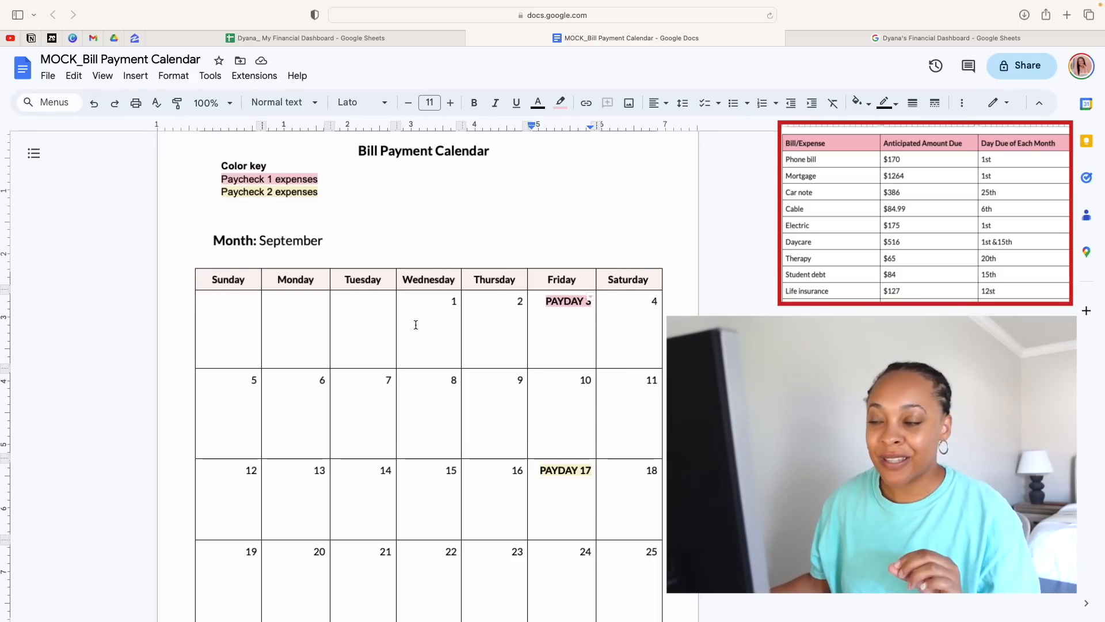
{"action": "scroll", "coordinate": [586, 432], "scroll_direction": "down", "scroll_amount": 3}
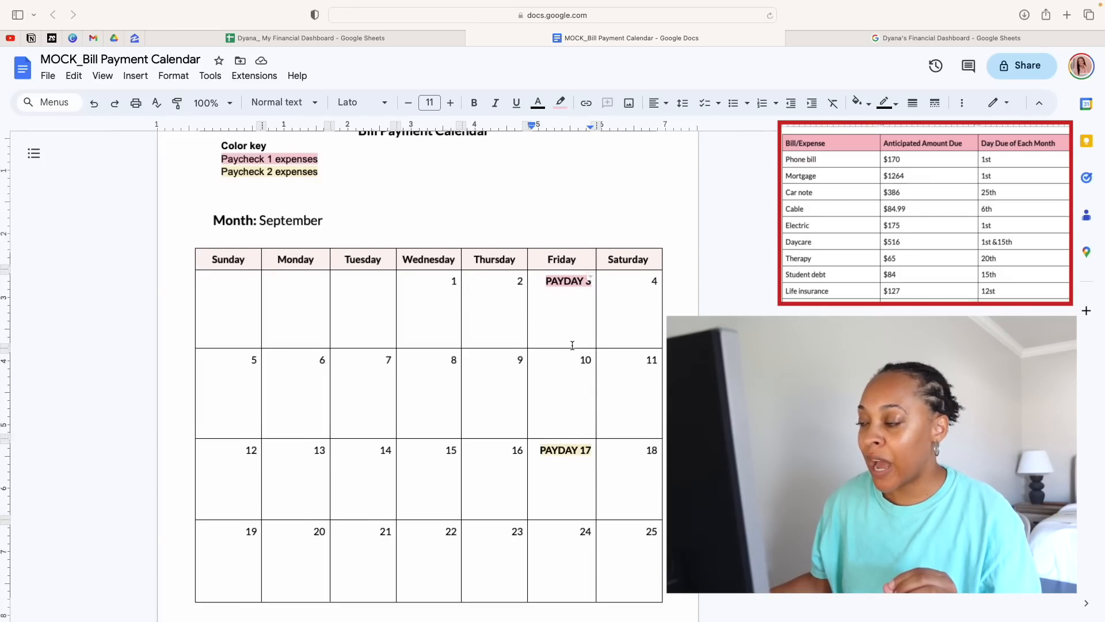
{"action": "left_click", "coordinate": [438, 307]}
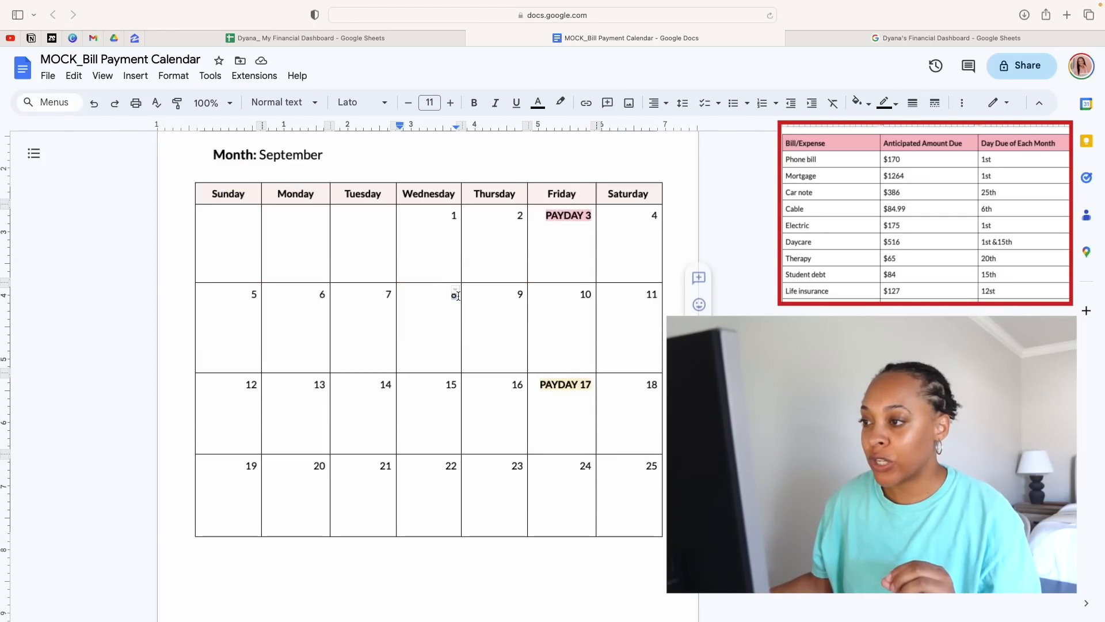
{"action": "left_click", "coordinate": [513, 312]}
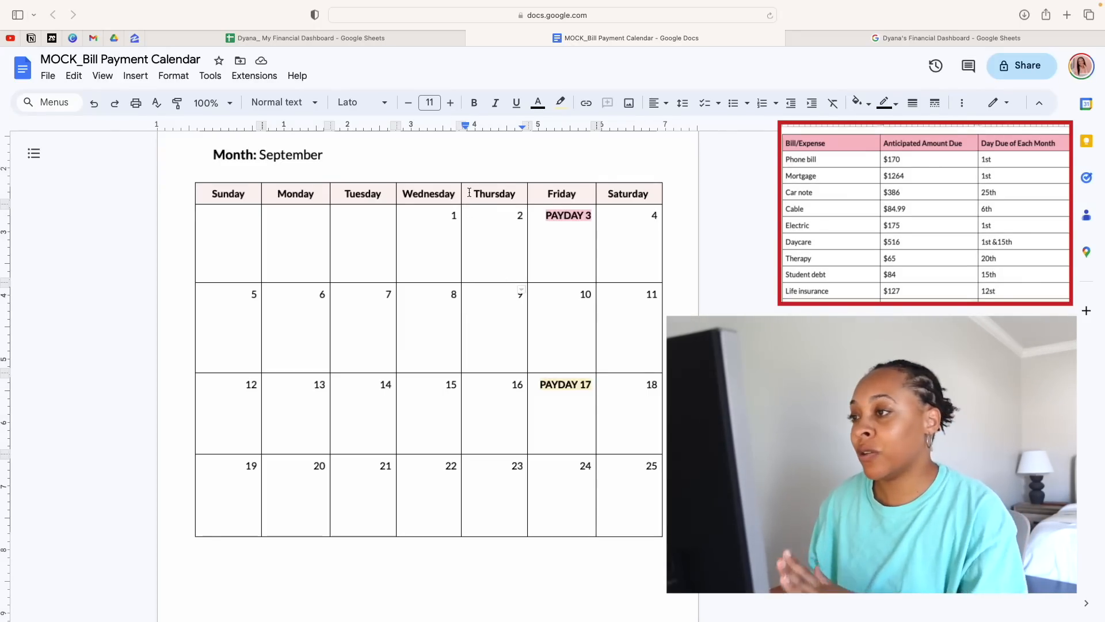
{"action": "left_click_drag", "start_coordinate": [452, 214], "coordinate": [599, 501]}
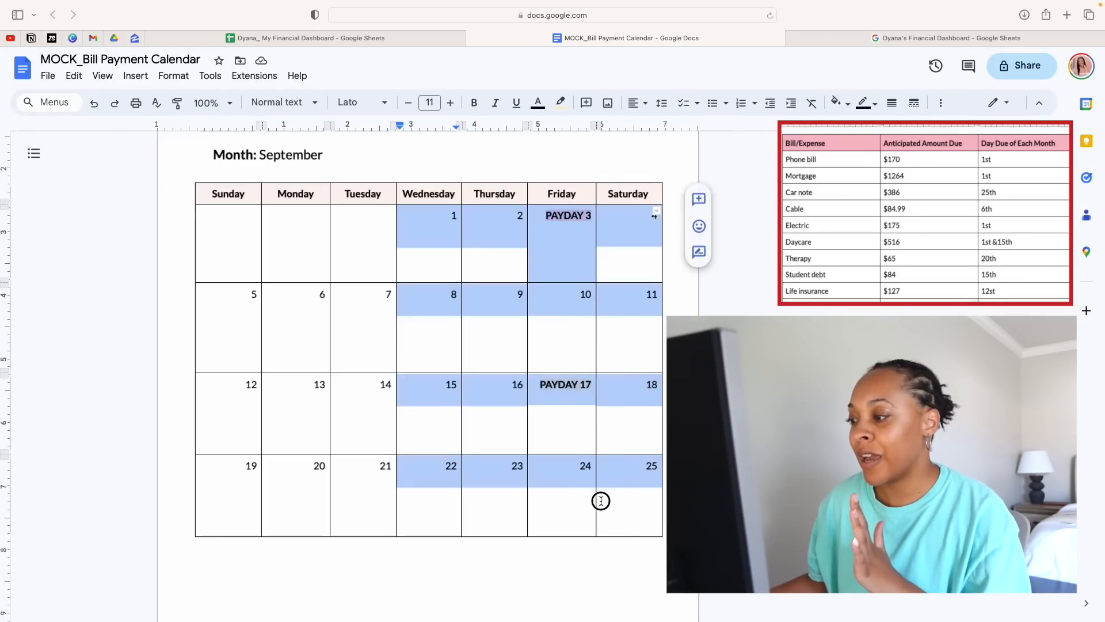
{"action": "left_click", "coordinate": [400, 351]}
{"action": "scroll", "coordinate": [419, 355], "scroll_direction": "down", "scroll_amount": 1}
{"action": "scroll", "coordinate": [419, 355], "scroll_direction": "up", "scroll_amount": 3}
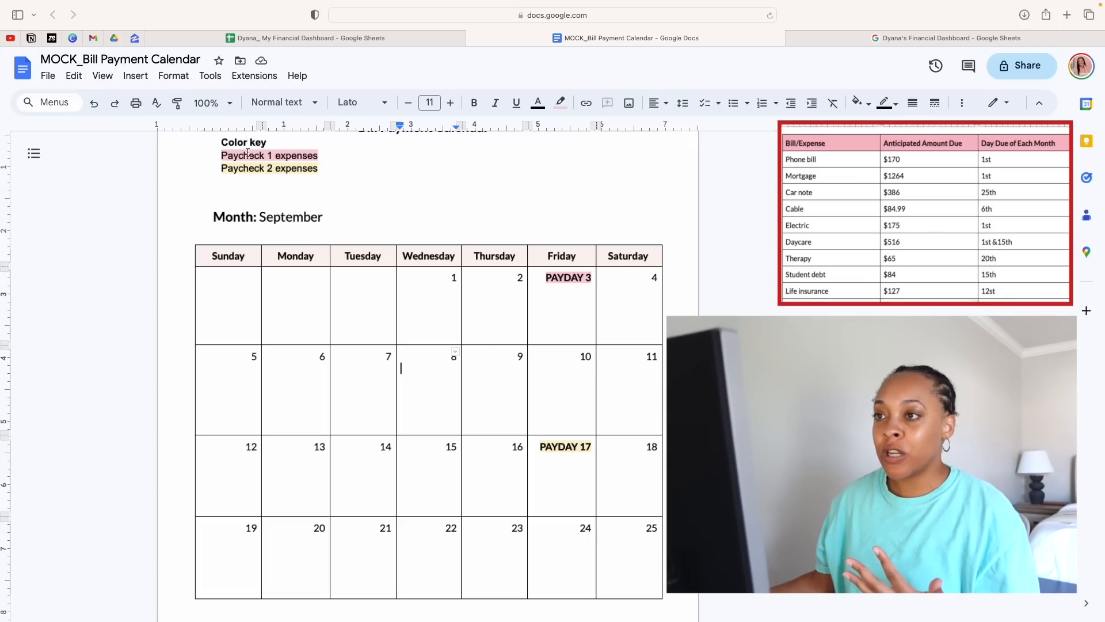
Examine the color key for paycheck 1 and paycheck 2 expenses alongside the highlighted paydays
{"action": "left_click_drag", "start_coordinate": [238, 155], "coordinate": [308, 154]}
{"action": "left_click", "coordinate": [329, 158]}
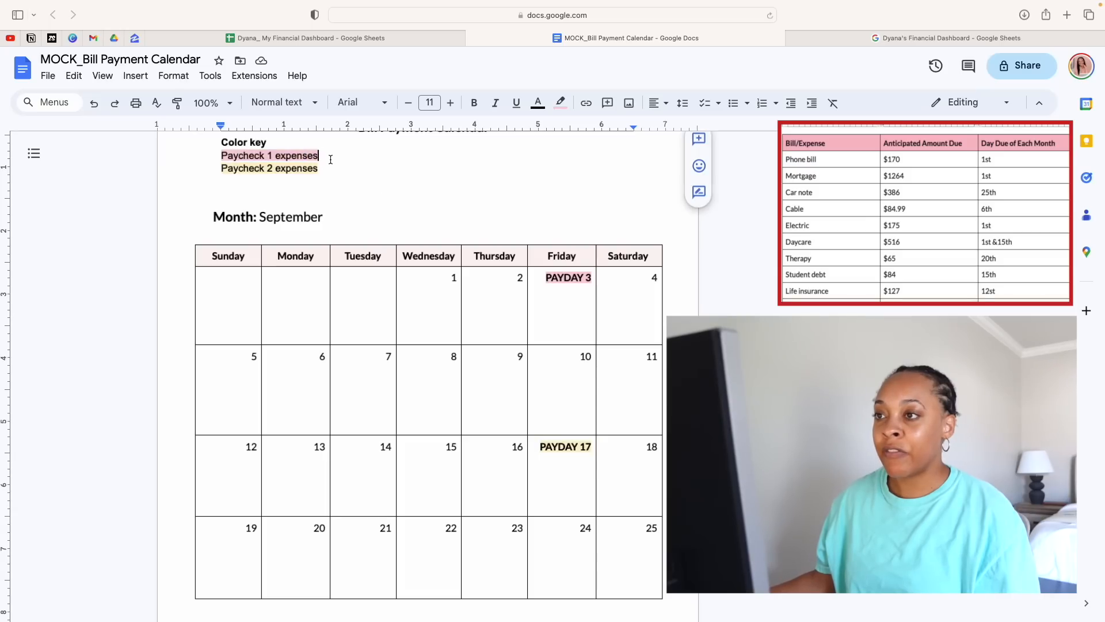
{"action": "scroll", "coordinate": [353, 180], "scroll_direction": "down", "scroll_amount": 1}
{"action": "scroll", "coordinate": [289, 239], "scroll_direction": "up", "scroll_amount": 3}
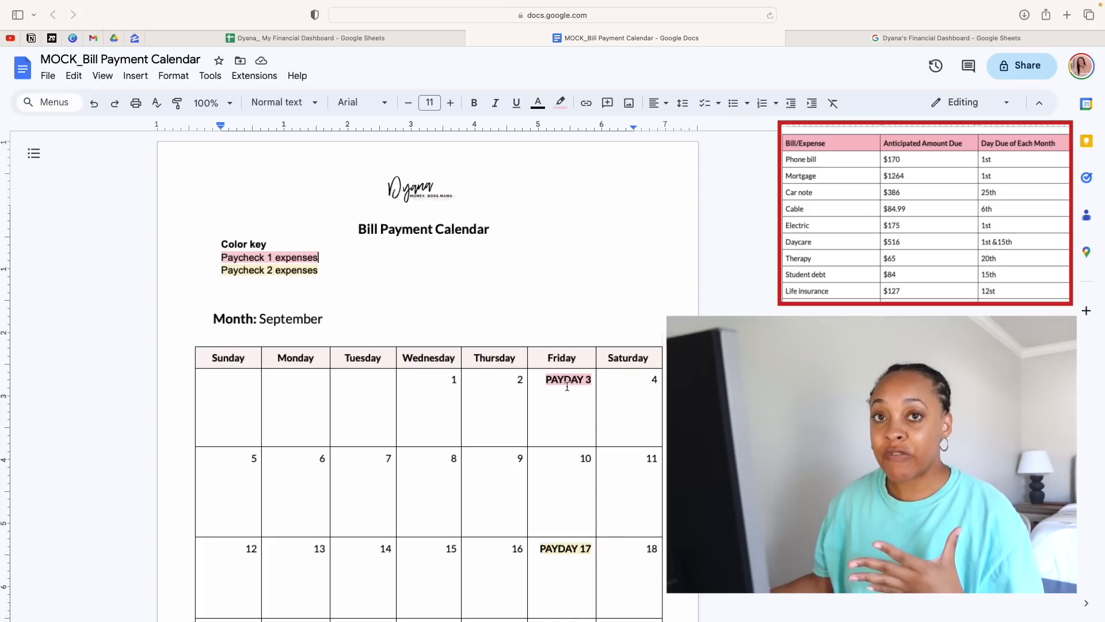
{"action": "left_click", "coordinate": [505, 485]}
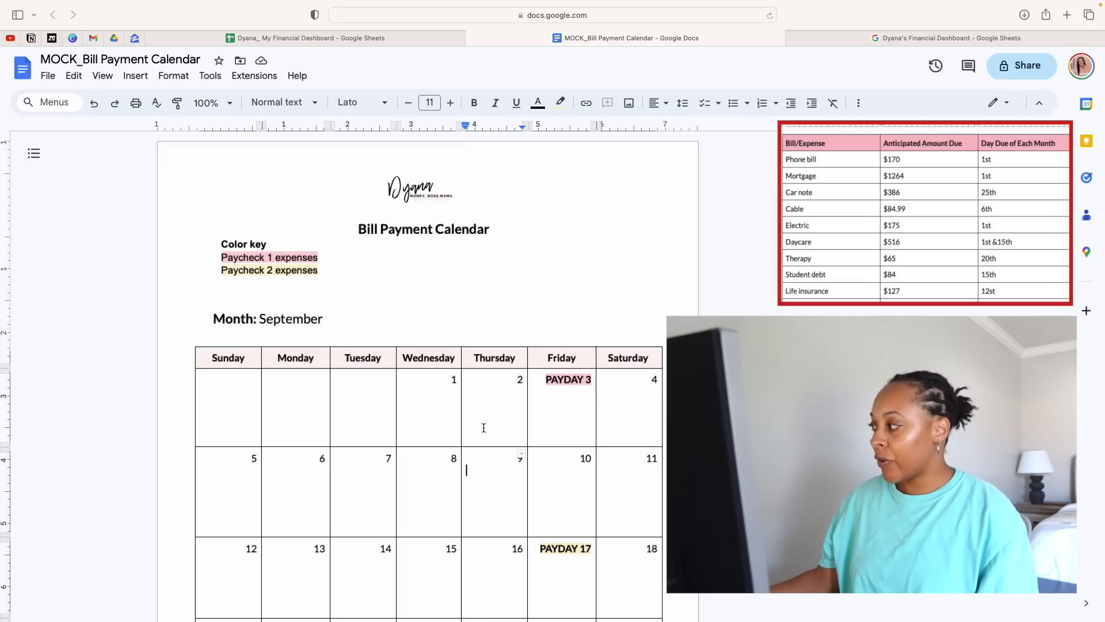
Enter "-Phone bill" in size 10 text directly below the date in the Wednesday the 1st cell
{"action": "left_click", "coordinate": [429, 410]}
{"action": "double_click", "coordinate": [428, 404]}
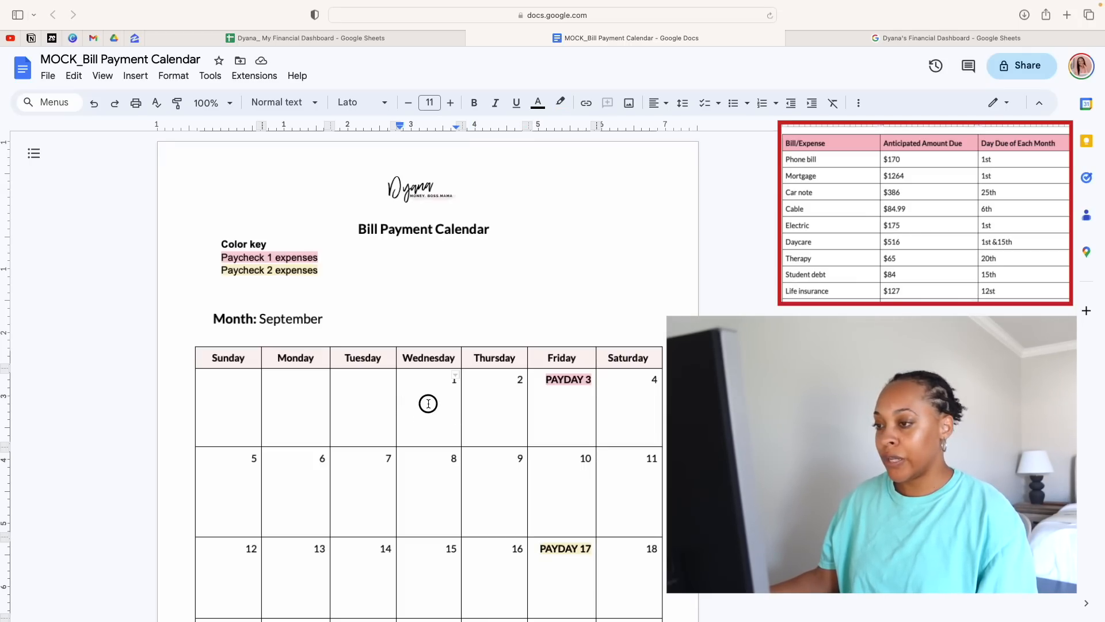
{"action": "left_click", "coordinate": [433, 398]}
{"action": "key", "text": "BackSpace"}
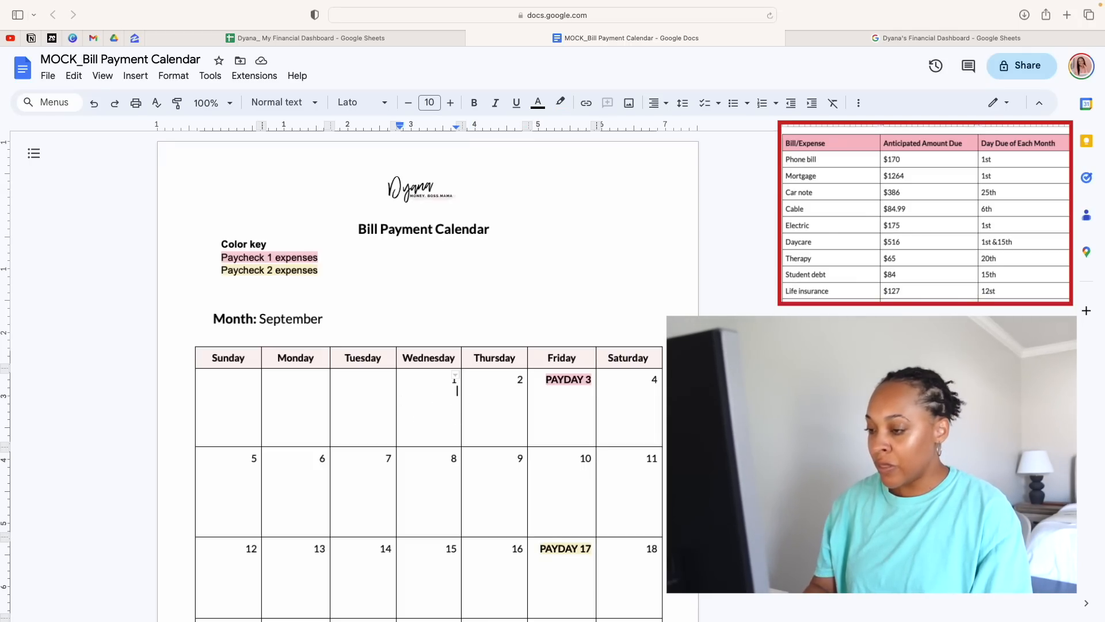
{"action": "type", "text": "-"}
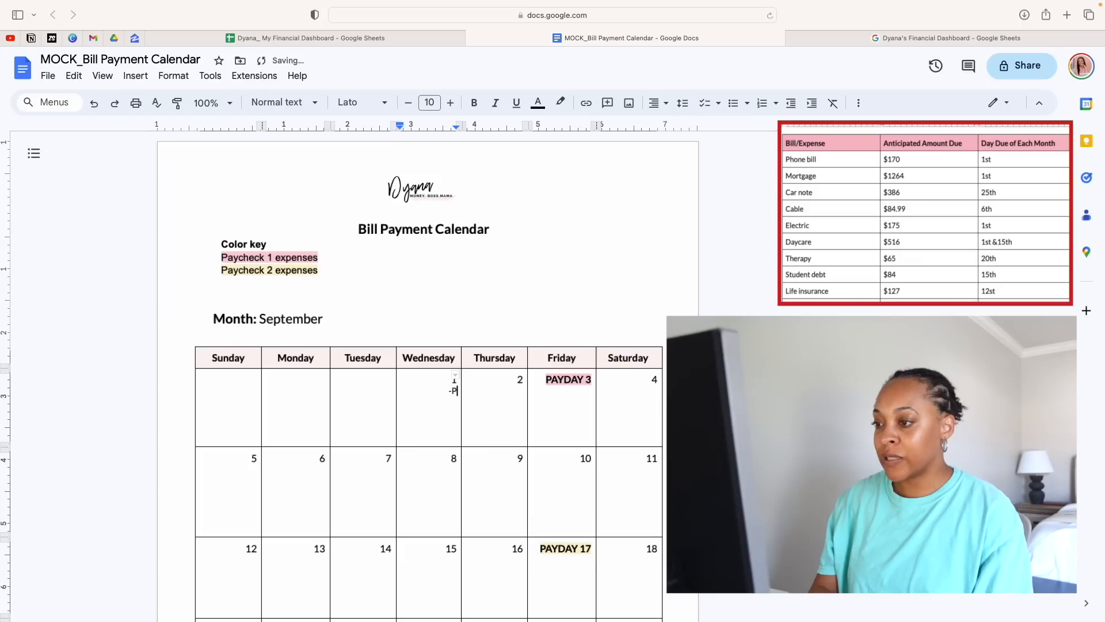
{"action": "type", "text": "Phone"}
{"action": "left_click", "coordinate": [565, 413]}
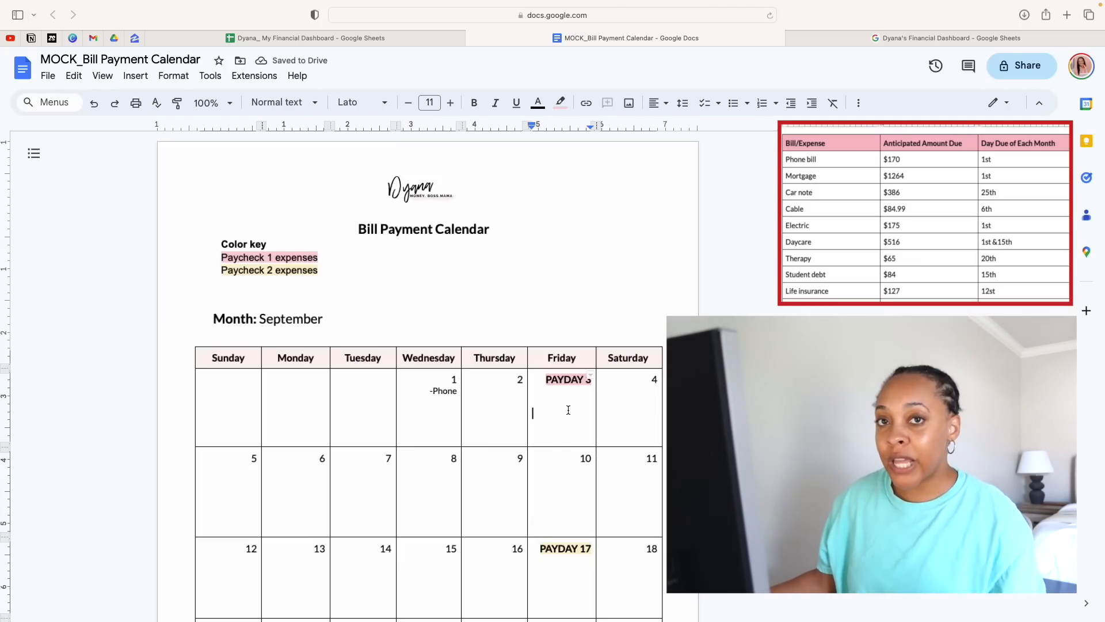
{"action": "left_click", "coordinate": [456, 392]}
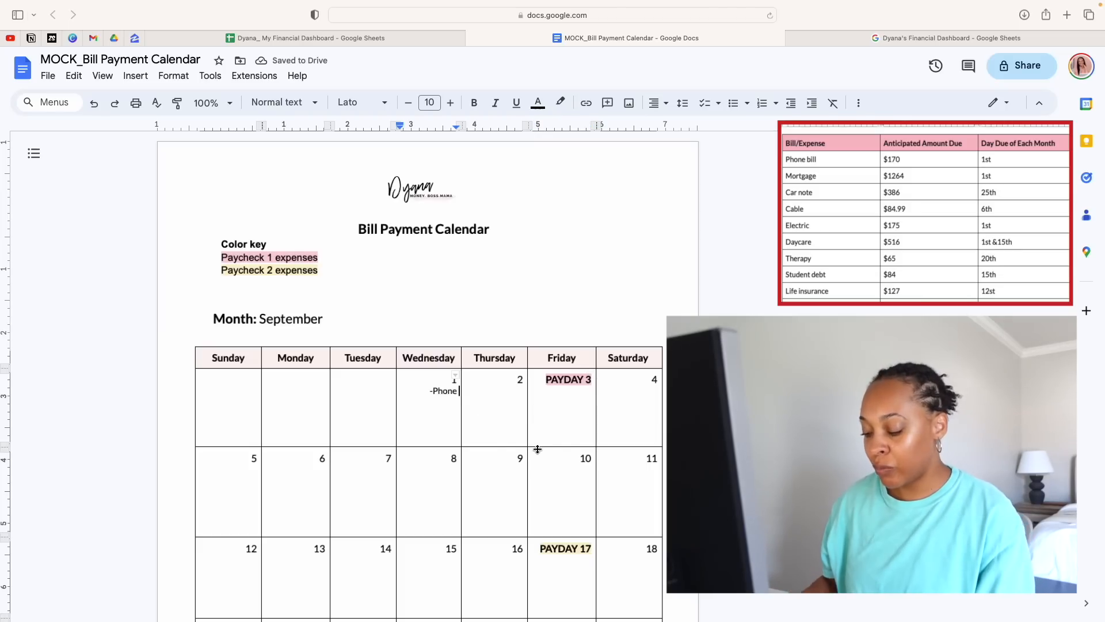
{"action": "type", "text": "bill"}
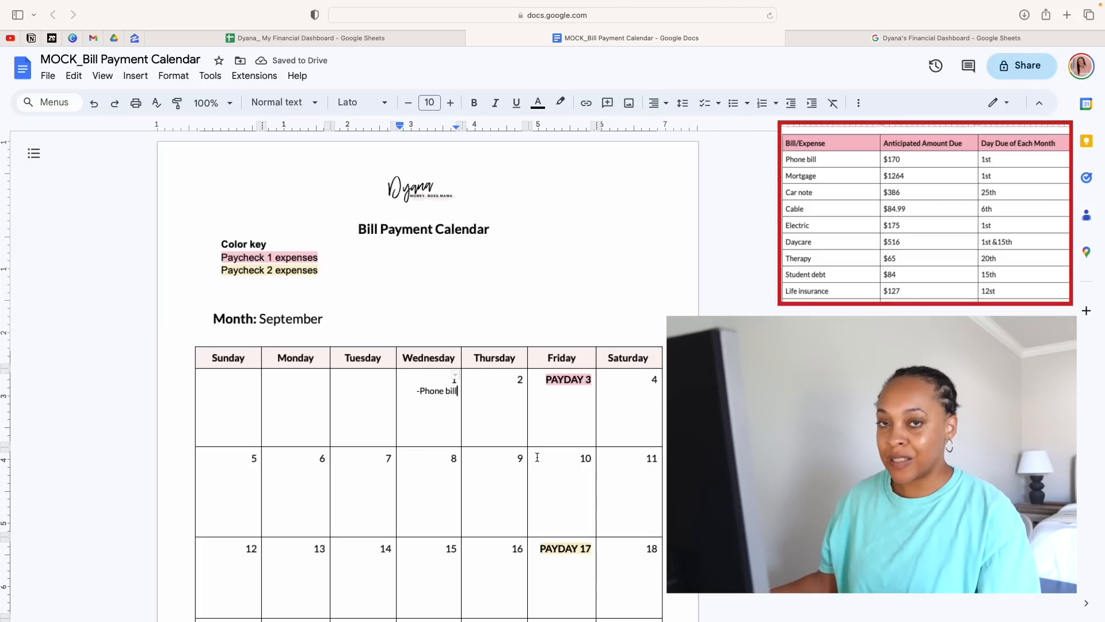
{"action": "left_click_drag", "start_coordinate": [456, 392], "coordinate": [415, 391]}
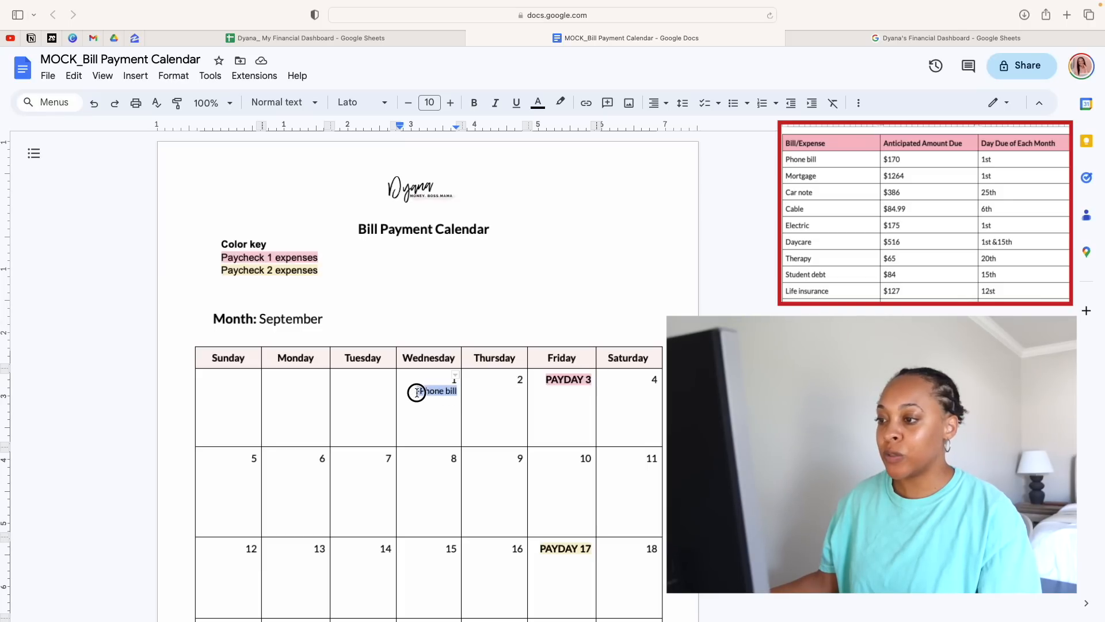
{"action": "left_click", "coordinate": [438, 402]}
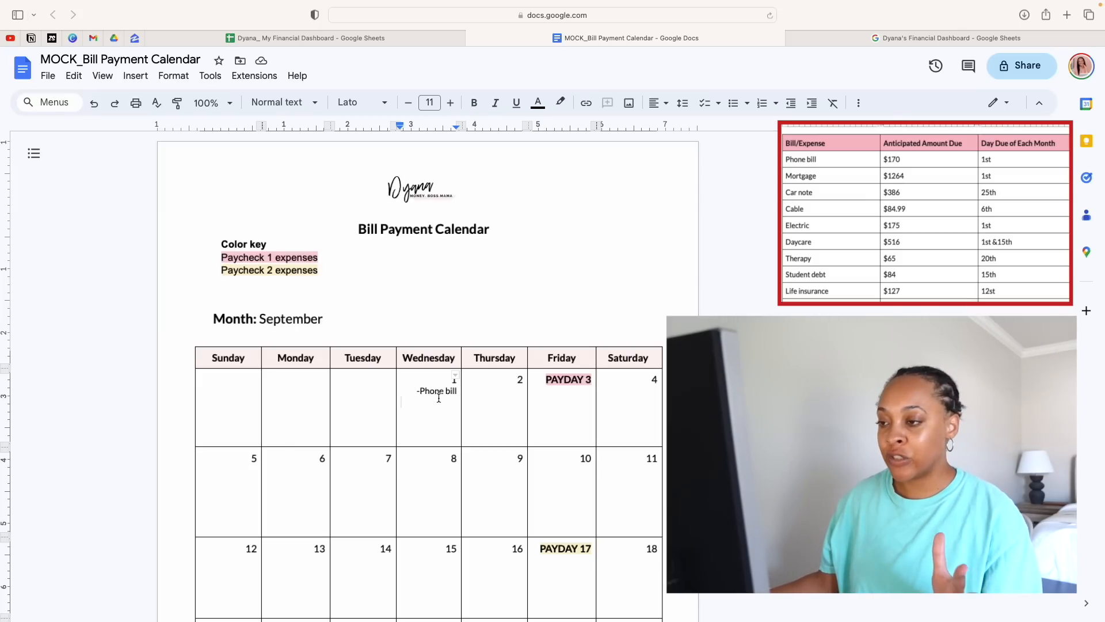
Add "-Mortgage" on a new line below the phone bill entry on the 1st
{"action": "left_click", "coordinate": [458, 392]}
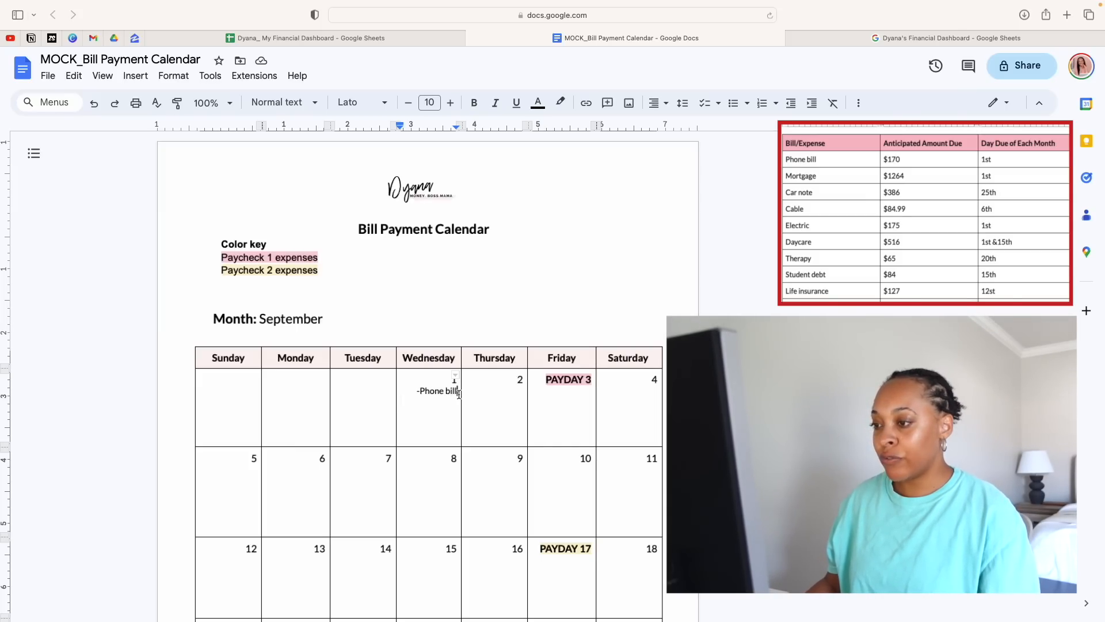
{"action": "key", "text": "Return"}
{"action": "type", "text": "-Mortgage"}
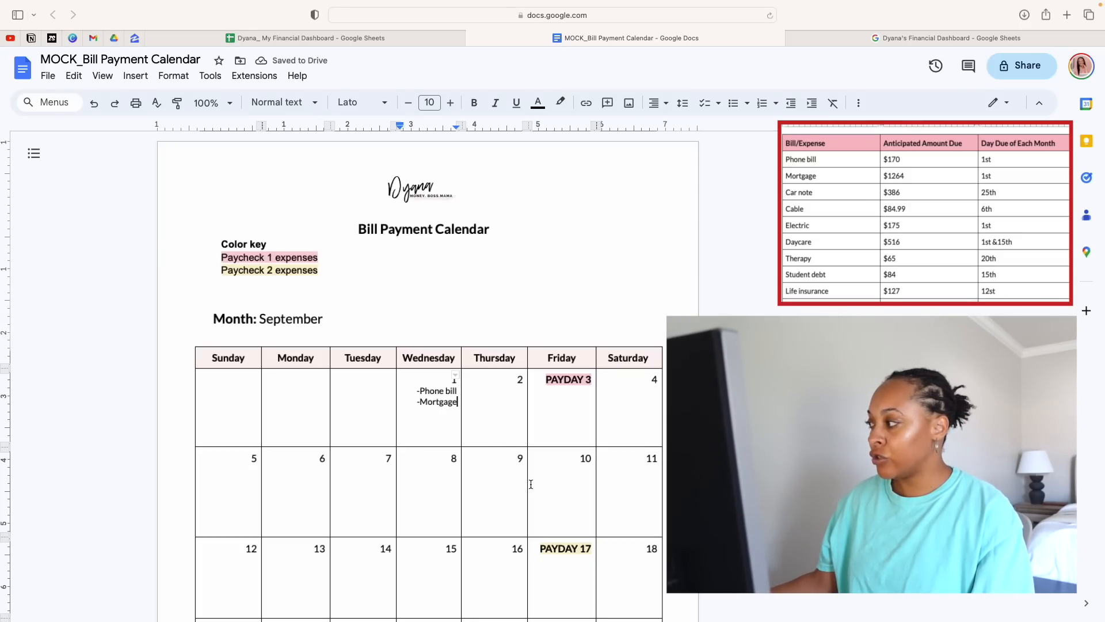
Enter "-Car note" under Saturday the 25th
{"action": "scroll", "coordinate": [531, 483], "scroll_direction": "down", "scroll_amount": 5}
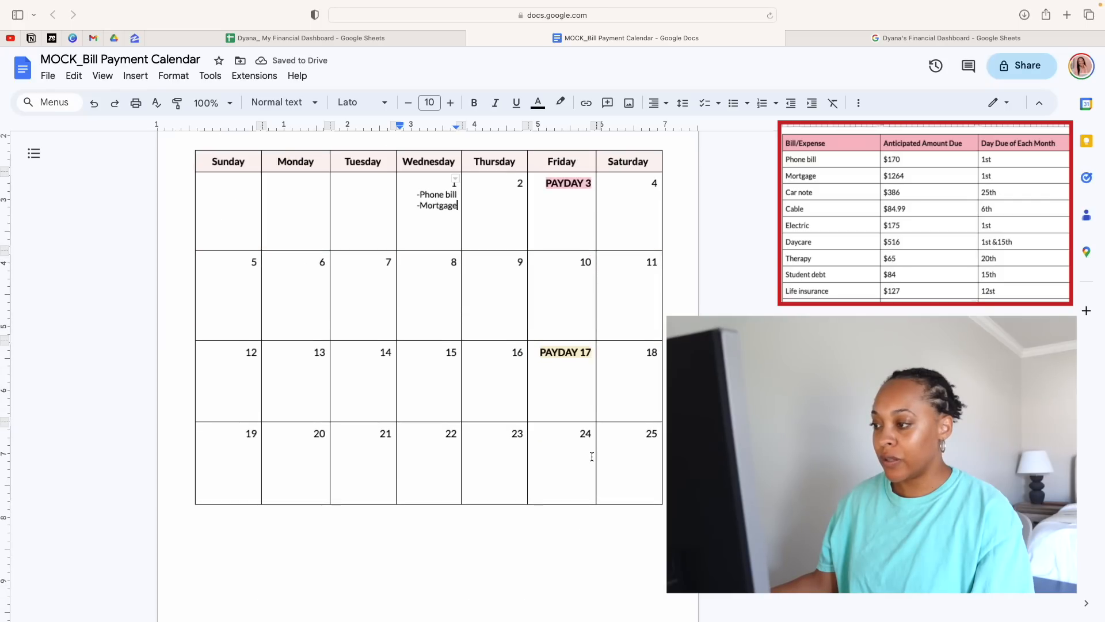
{"action": "left_click", "coordinate": [622, 453]}
{"action": "type", "text": "-"}
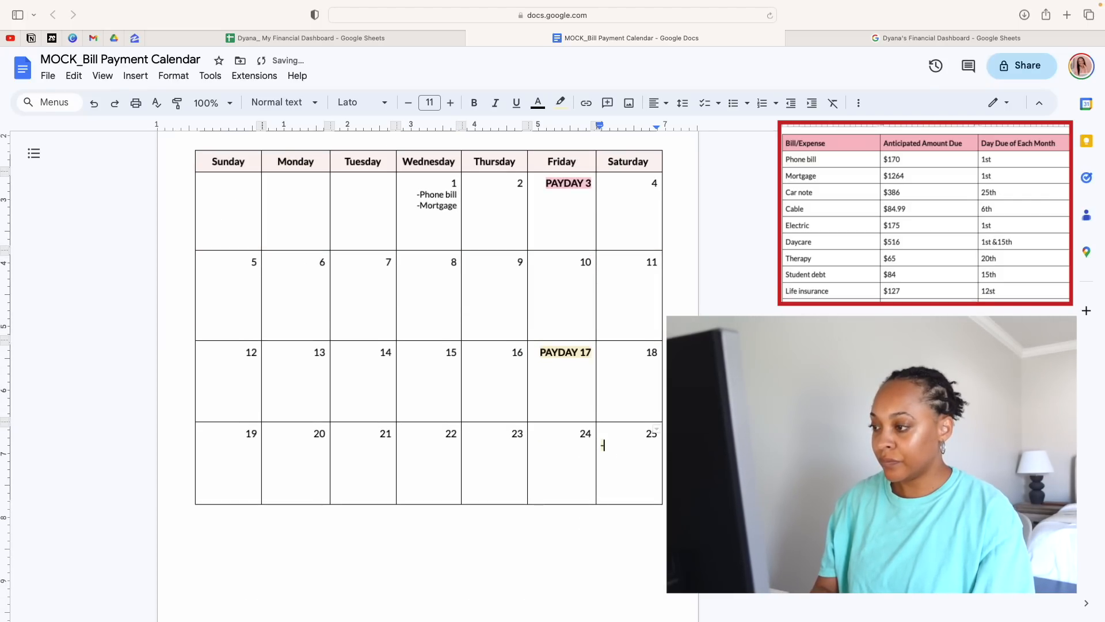
{"action": "type", "text": "Car note"}
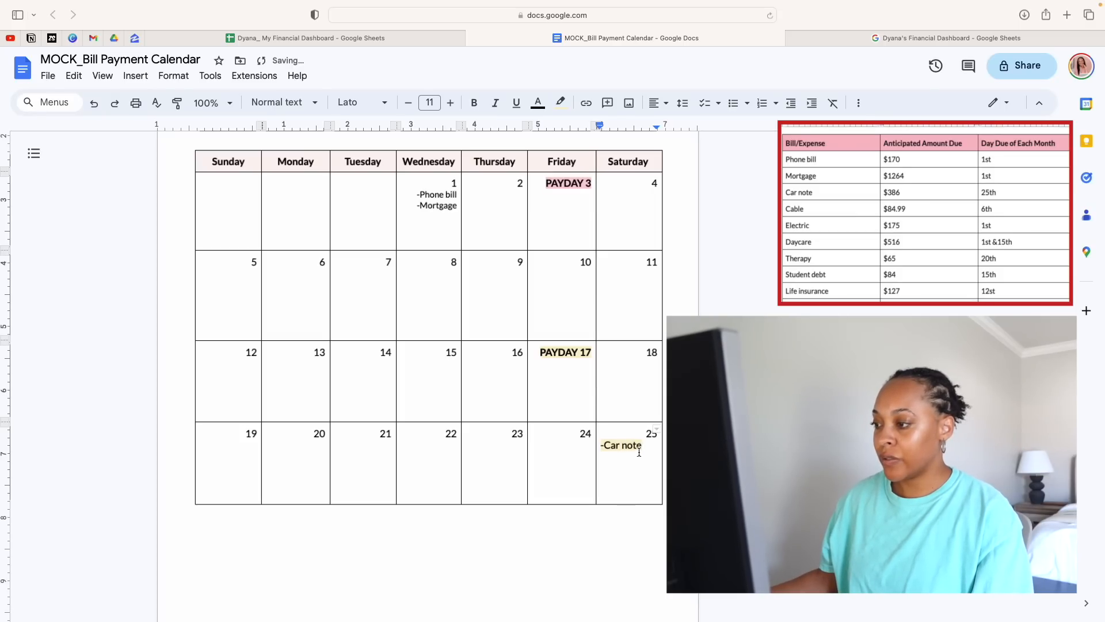
Remove the highlight color from the "-Car note" entry on the 25th
{"action": "left_click_drag", "start_coordinate": [639, 453], "coordinate": [598, 447]}
{"action": "left_click", "coordinate": [561, 102]}
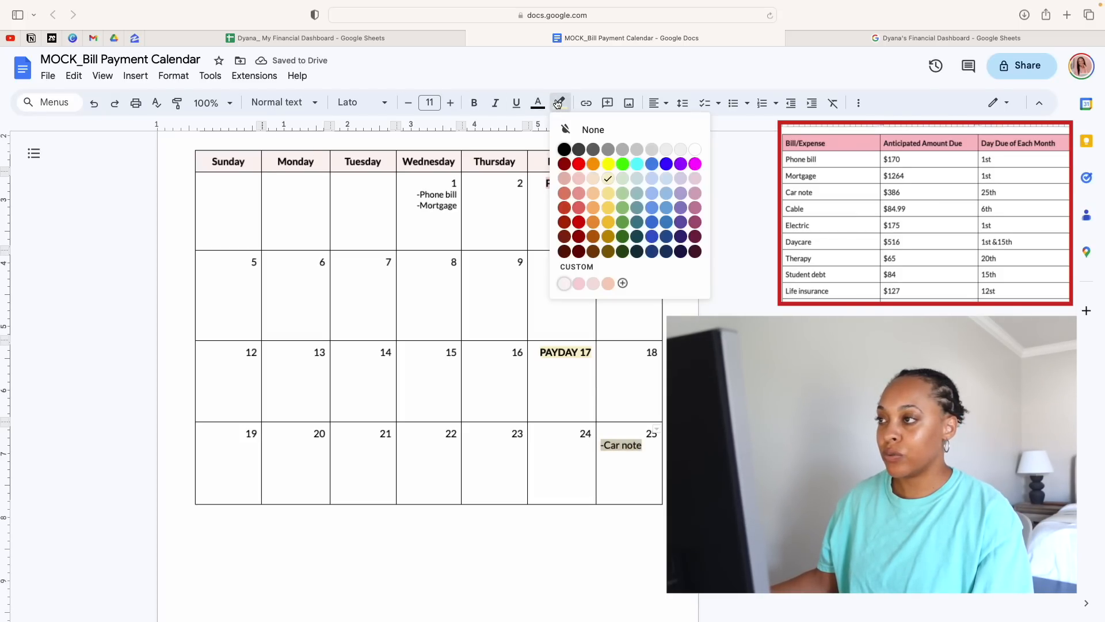
{"action": "left_click", "coordinate": [574, 128]}
{"action": "left_click", "coordinate": [511, 311]}
Enter "-Cable" under Monday the 6th
{"action": "scroll", "coordinate": [511, 312], "scroll_direction": "down", "scroll_amount": 1}
{"action": "scroll", "coordinate": [510, 310], "scroll_direction": "up", "scroll_amount": 3}
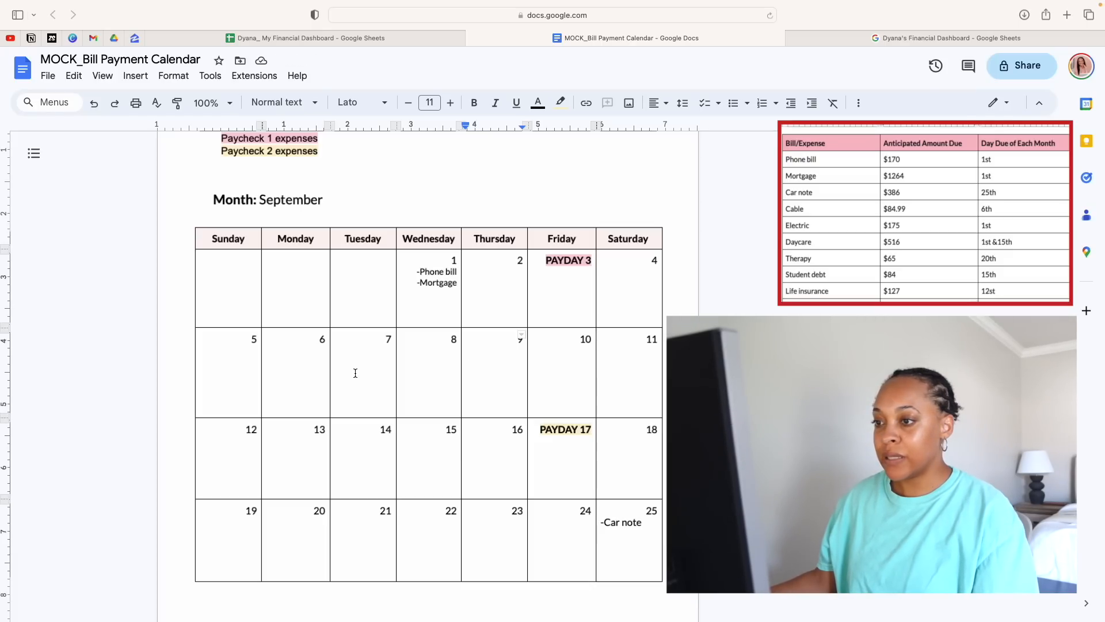
{"action": "double_click", "coordinate": [308, 365]}
{"action": "type", "text": "-Cable"}
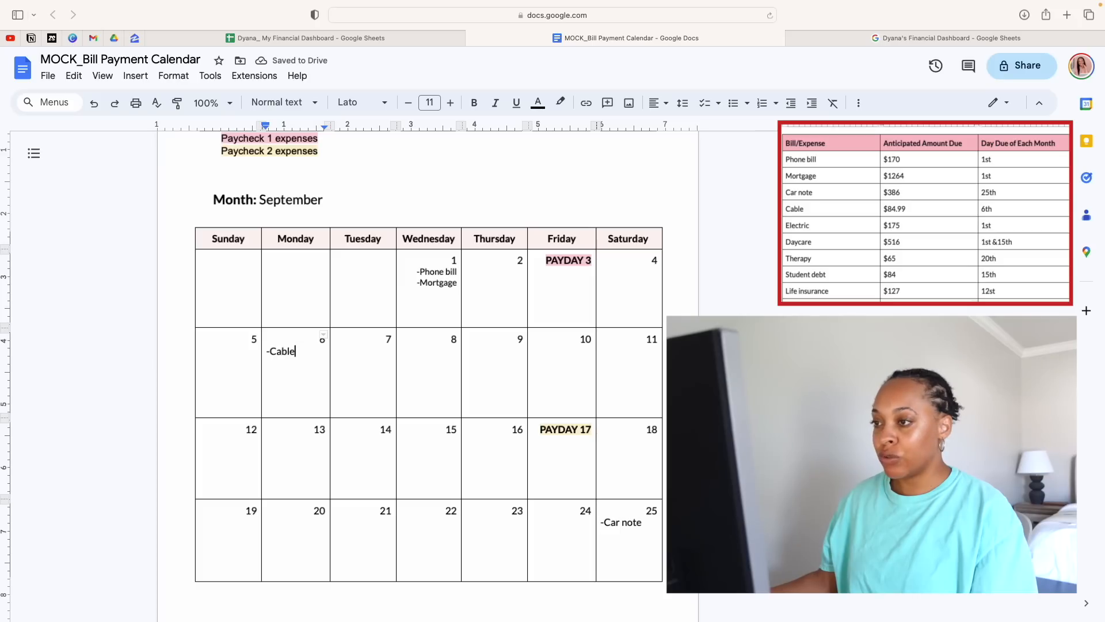
Add "-Electric" and "-Daycare" on separate new lines below the mortgage entry on the 1st
{"action": "left_click", "coordinate": [460, 284]}
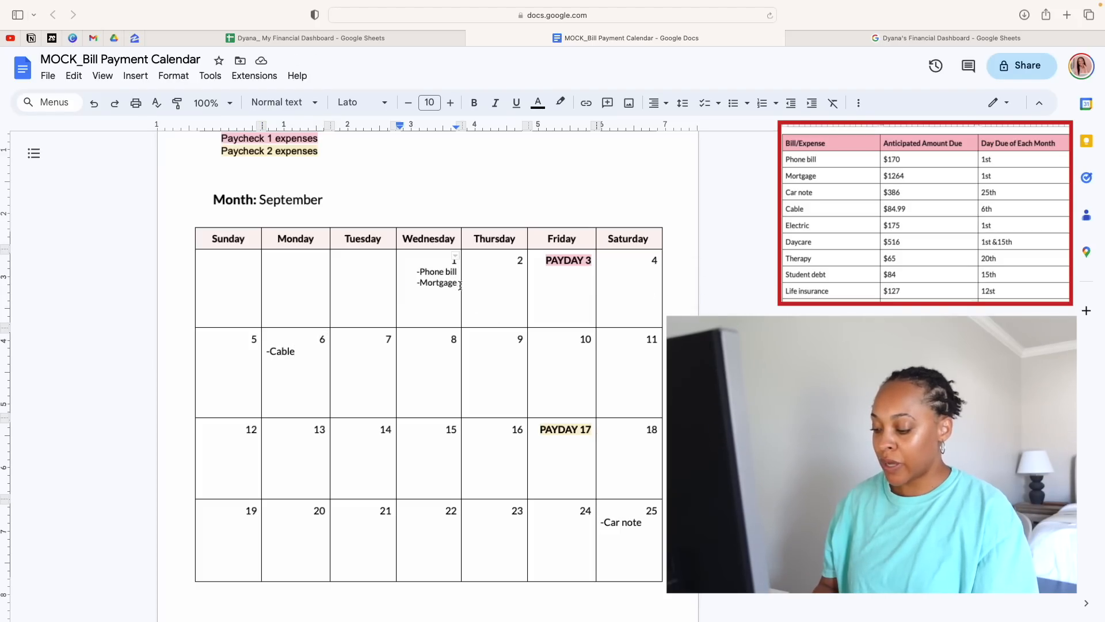
{"action": "key", "text": "Return"}
{"action": "type", "text": "-"}
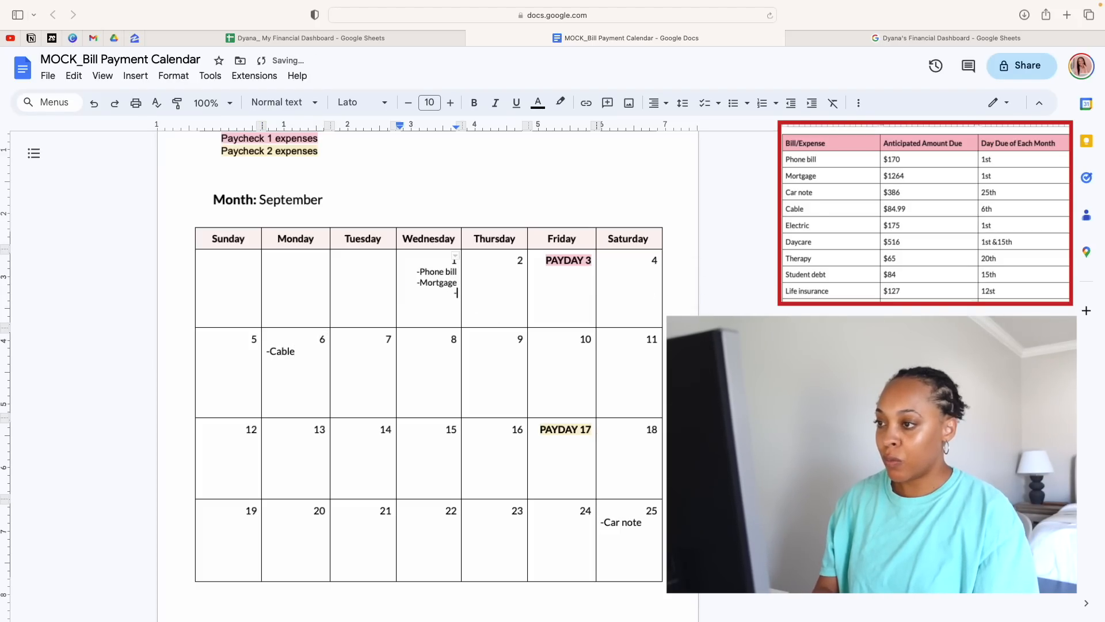
{"action": "type", "text": "Electric"}
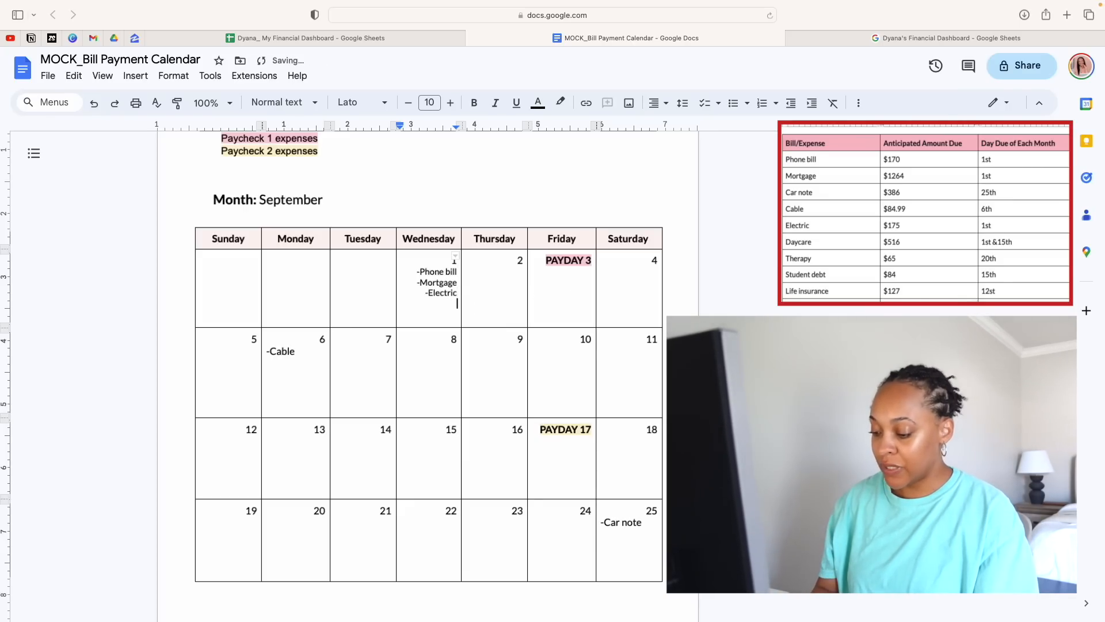
{"action": "key", "text": "Return"}
{"action": "type", "text": "-Daycare"}
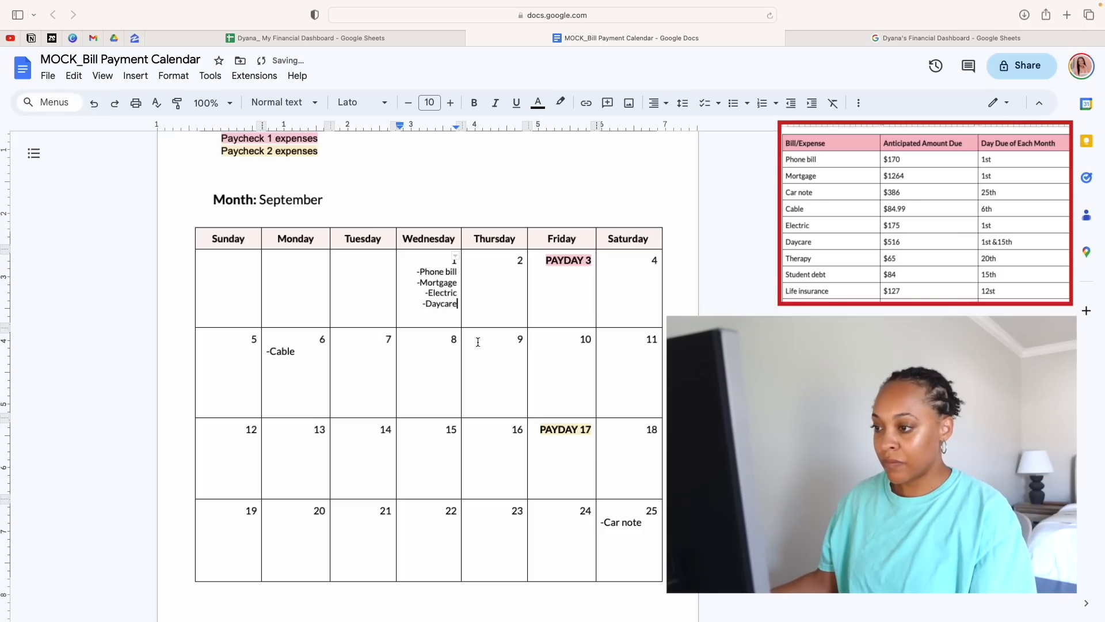
Enter "-Daycare" under Wednesday the 15th
{"action": "left_click", "coordinate": [429, 446]}
{"action": "type", "text": "-Day"}
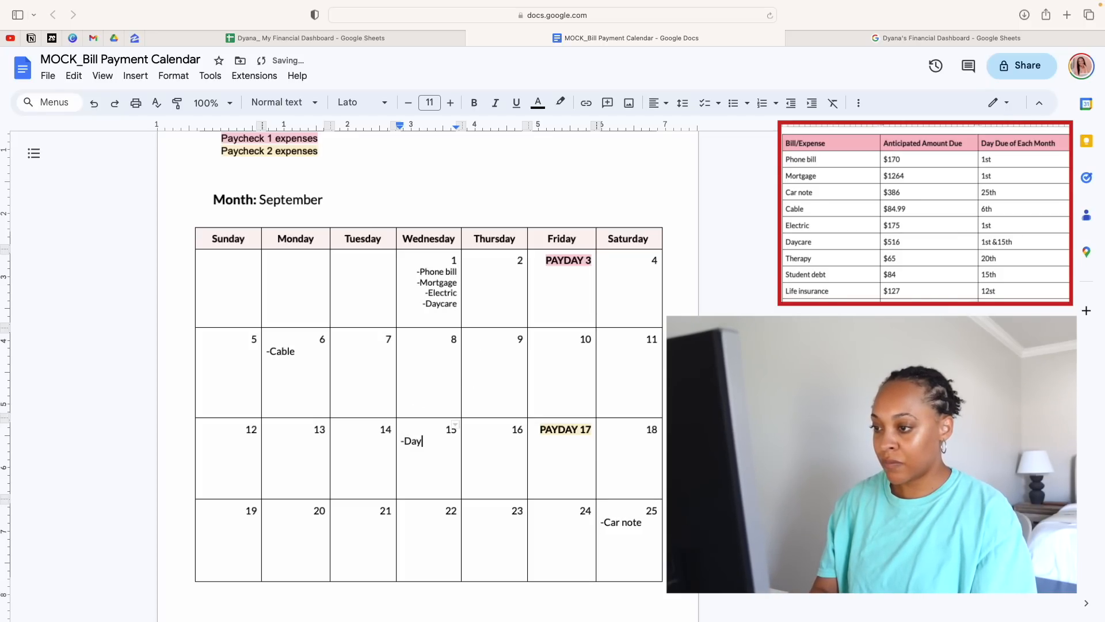
{"action": "type", "text": "care"}
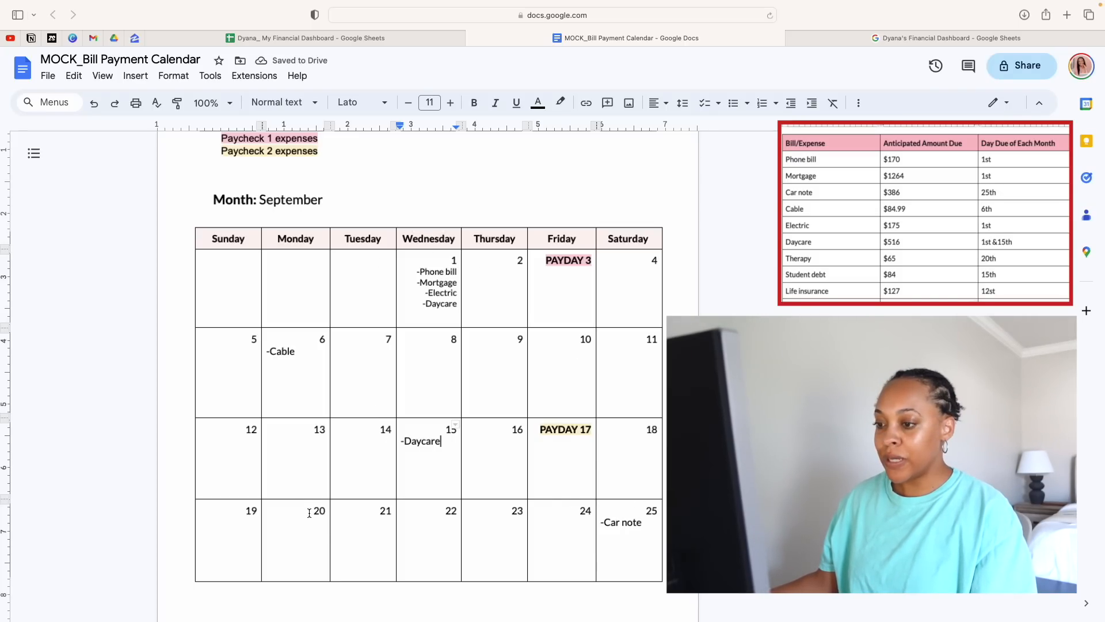
Enter "-Therapy" under Monday the 20th
{"action": "left_click", "coordinate": [299, 528]}
{"action": "type", "text": "-Therapy"}
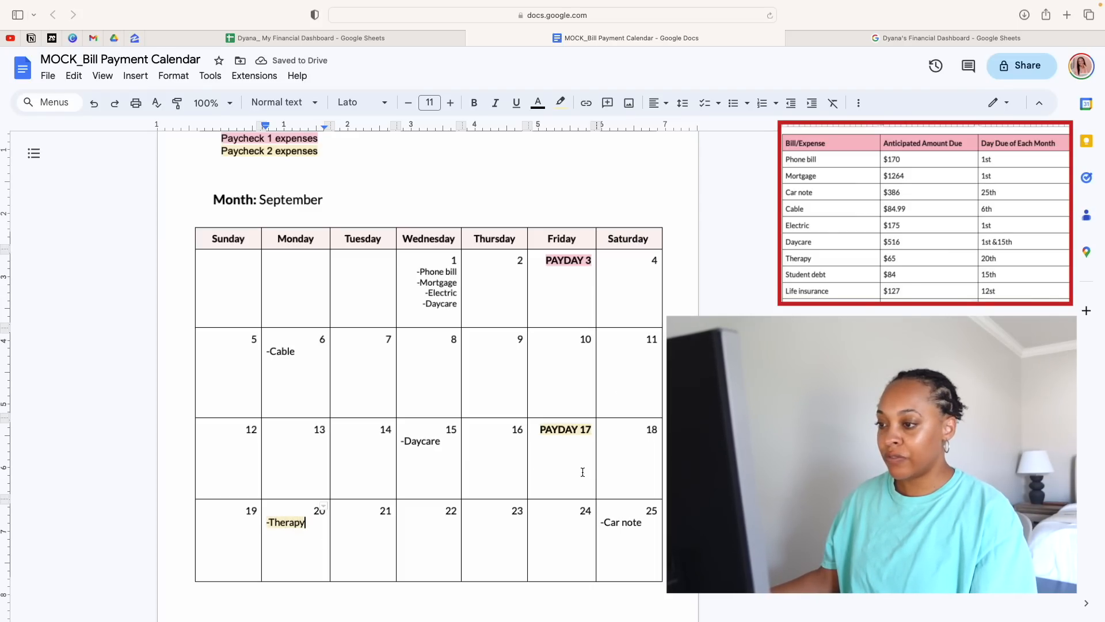
Add "-Student loan" on a new line below the daycare entry on the 15th and reduce both entries to font size 10
{"action": "left_click", "coordinate": [432, 458]}
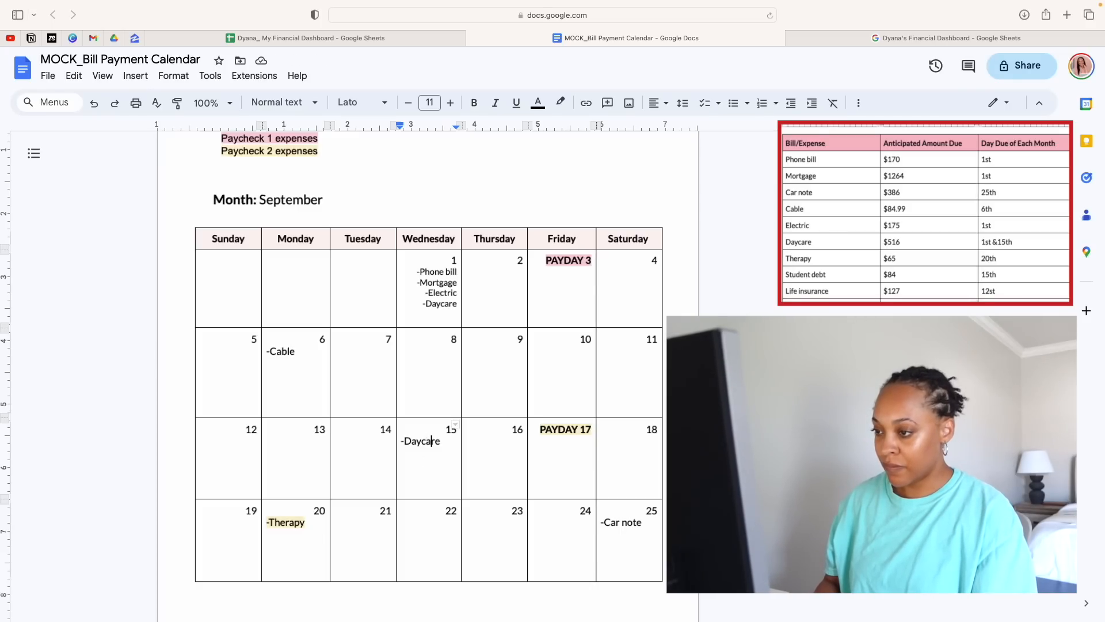
{"action": "key", "text": "Right"}
{"action": "key", "text": "Right"}
{"action": "key", "text": "Return"}
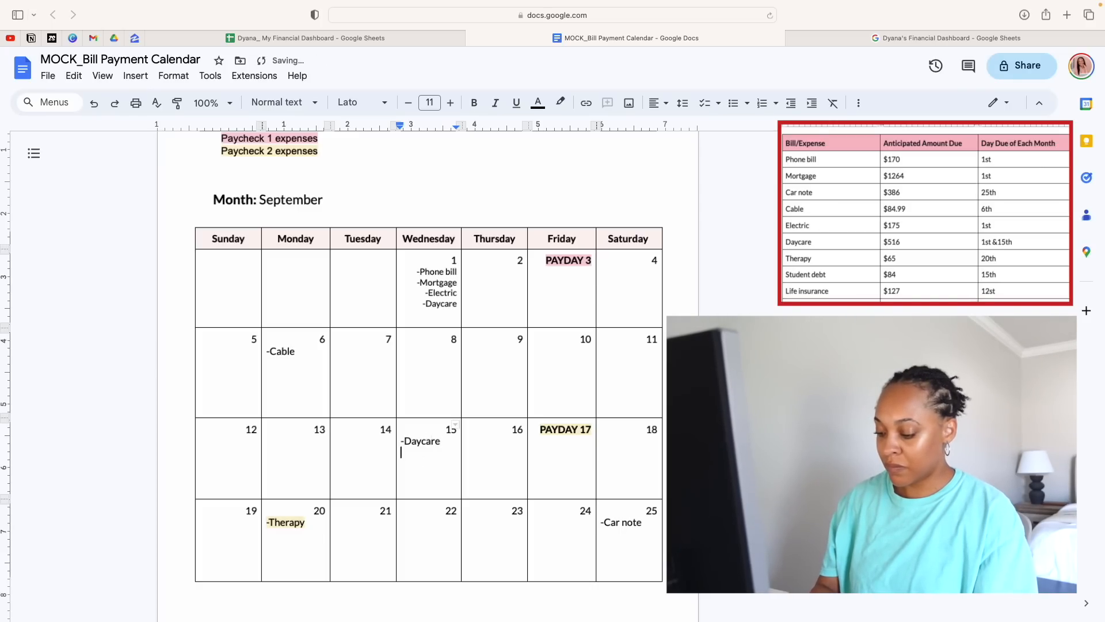
{"action": "type", "text": "-Student loan"}
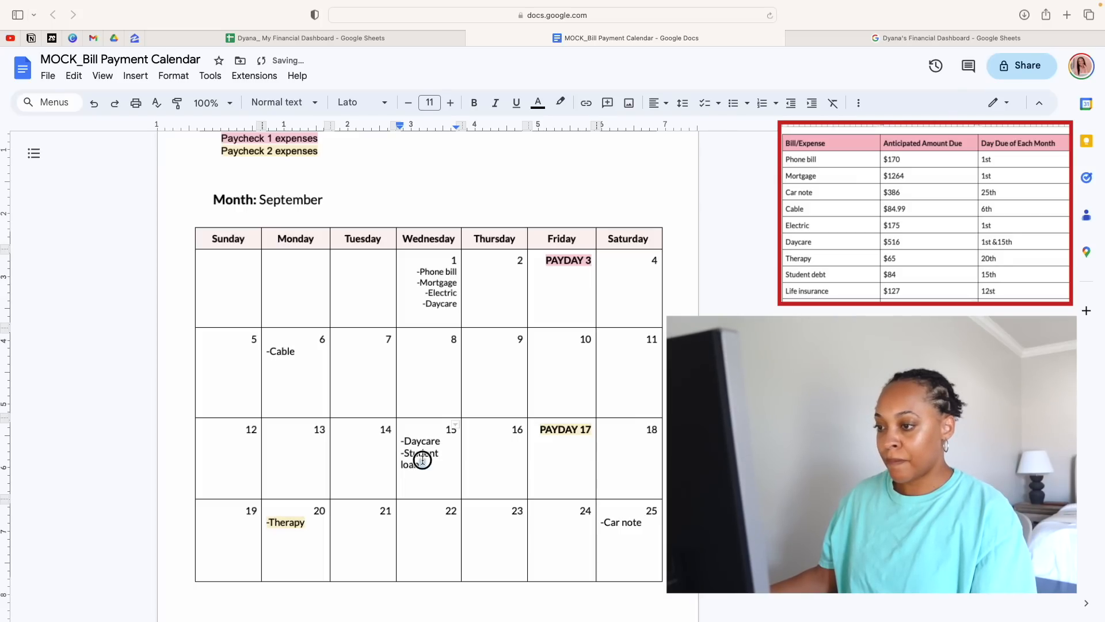
{"action": "left_click_drag", "start_coordinate": [420, 465], "coordinate": [402, 441]}
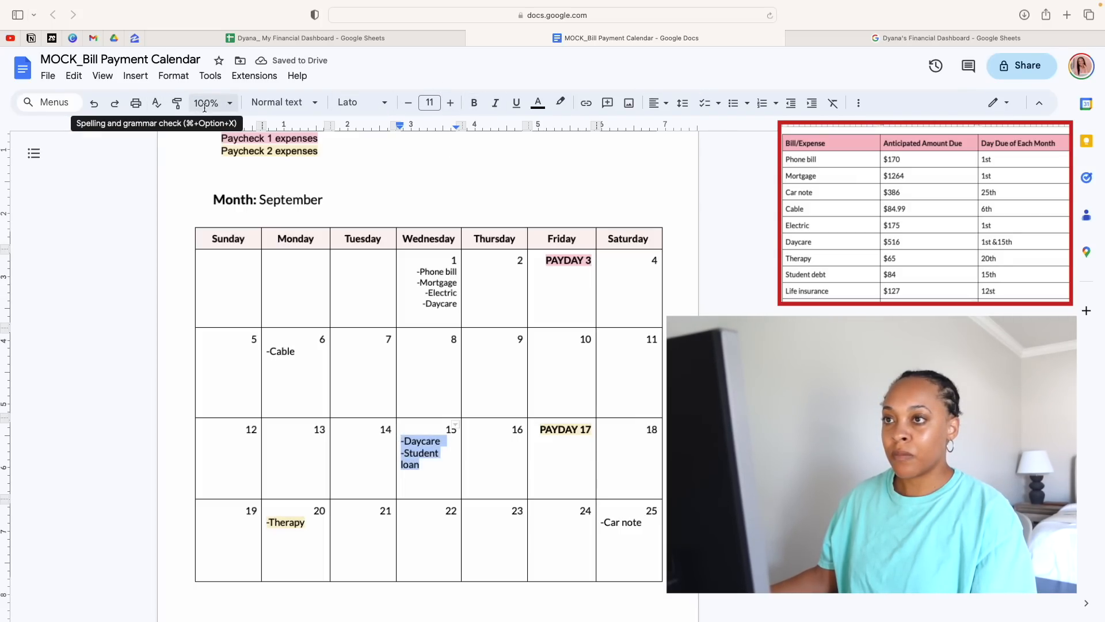
{"action": "left_click", "coordinate": [408, 102]}
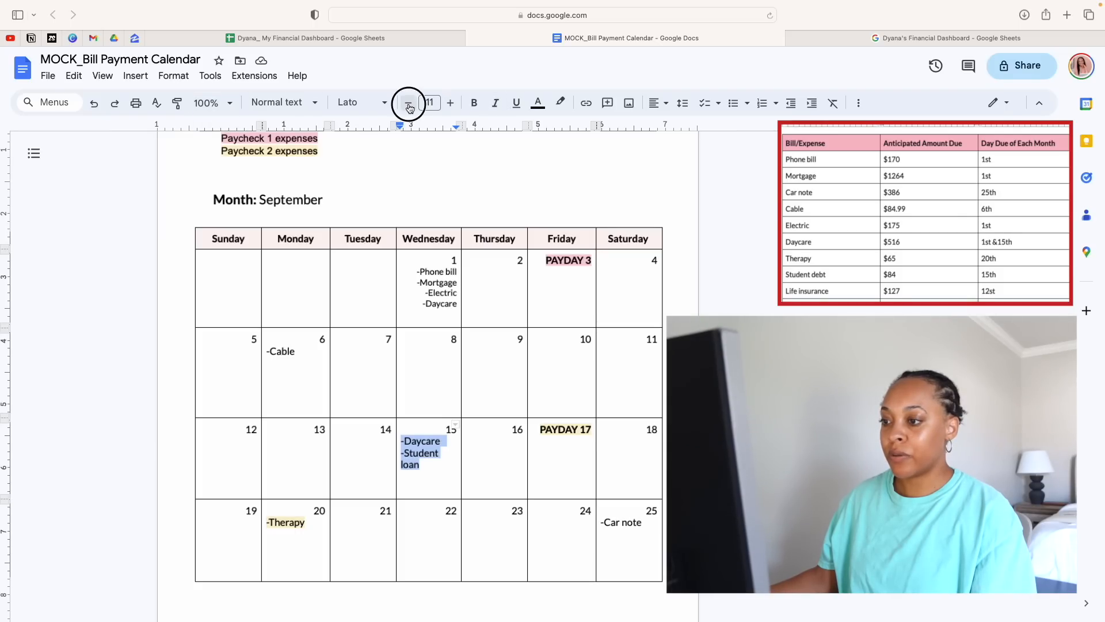
Remove the highlight color from the "-Therapy" entry on the 20th
{"action": "left_click", "coordinate": [307, 522]}
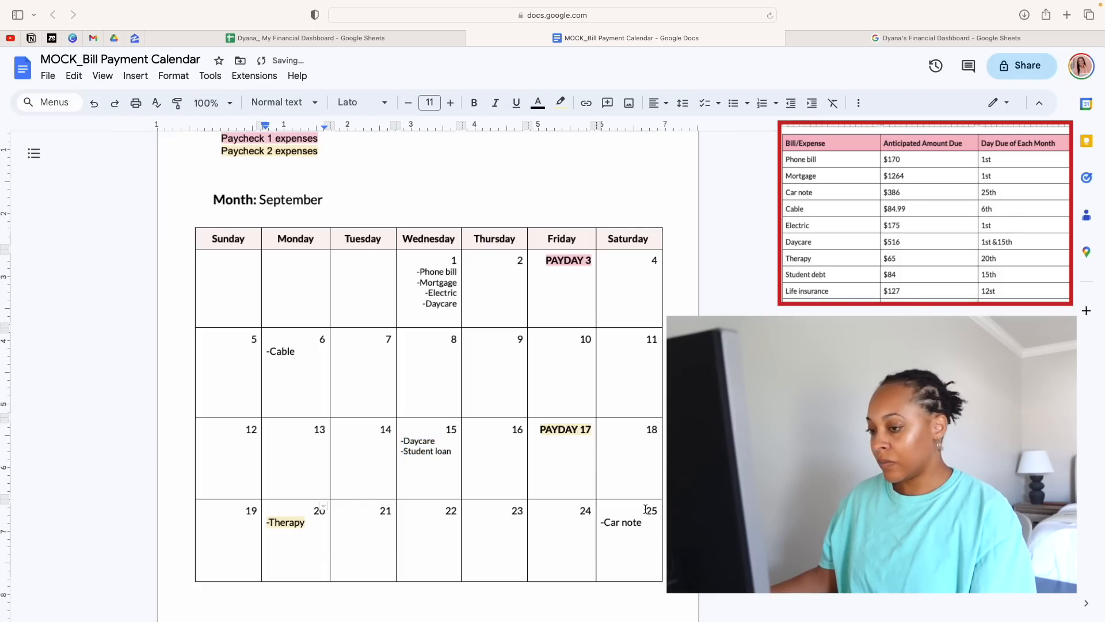
{"action": "left_click_drag", "start_coordinate": [306, 523], "coordinate": [266, 523]}
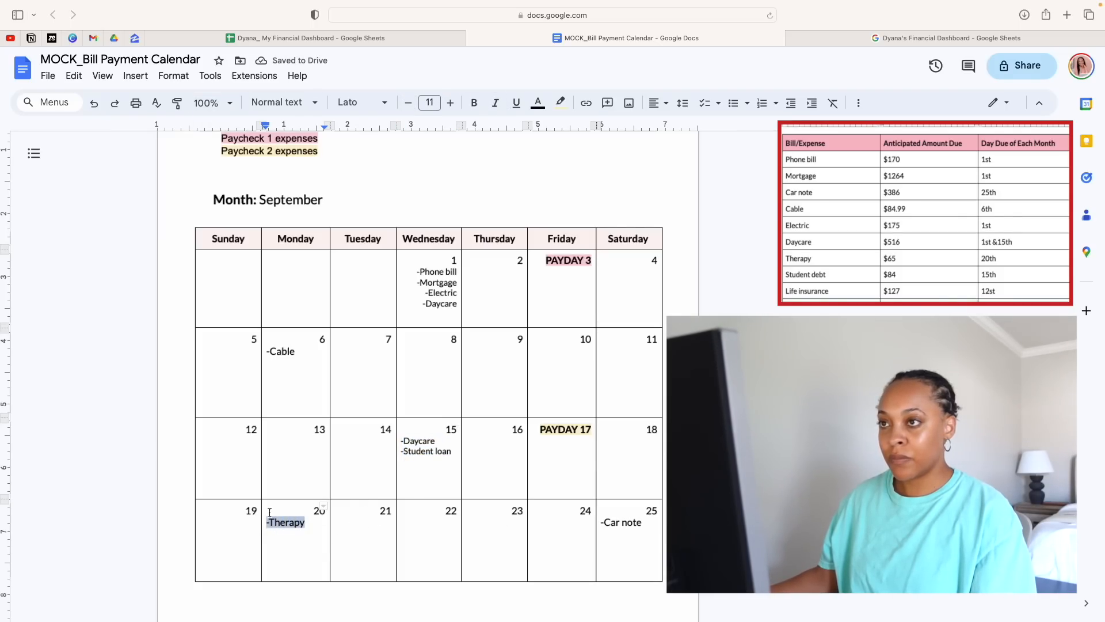
{"action": "left_click", "coordinate": [561, 103]}
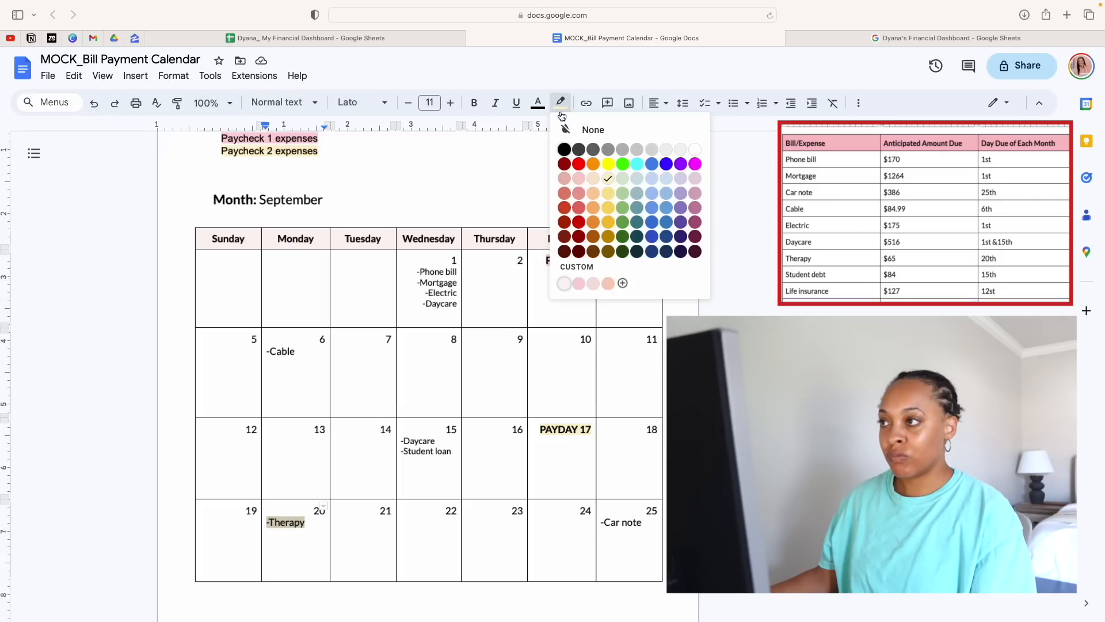
{"action": "left_click", "coordinate": [568, 129]}
{"action": "left_click", "coordinate": [401, 452]}
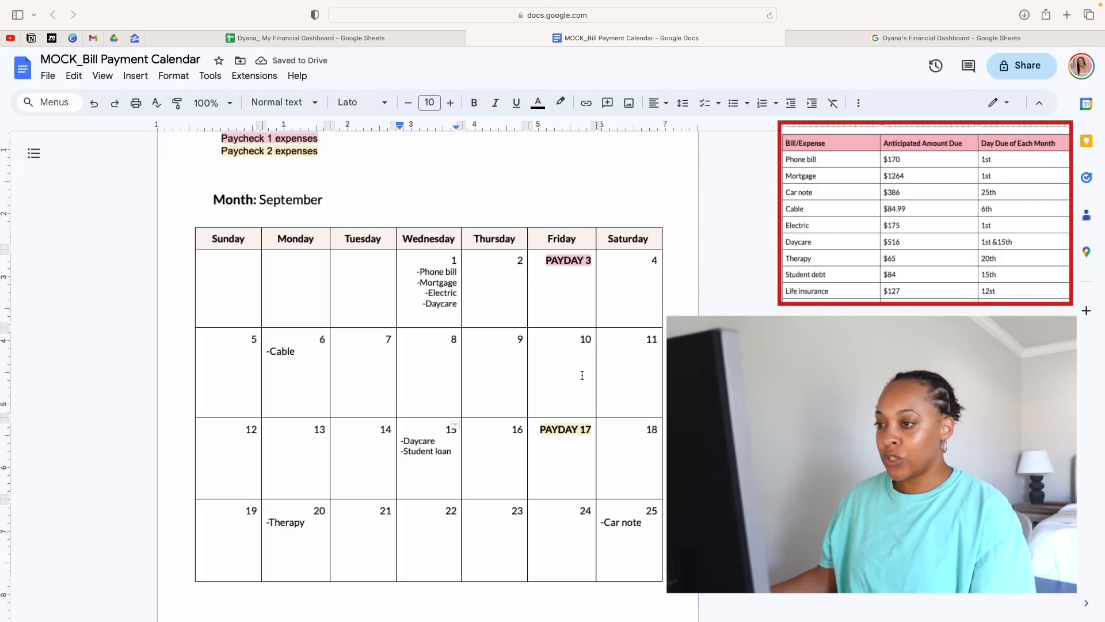
Enter "-Therapy" under Sunday the 12th and remove its highlight color
{"action": "left_click", "coordinate": [245, 458]}
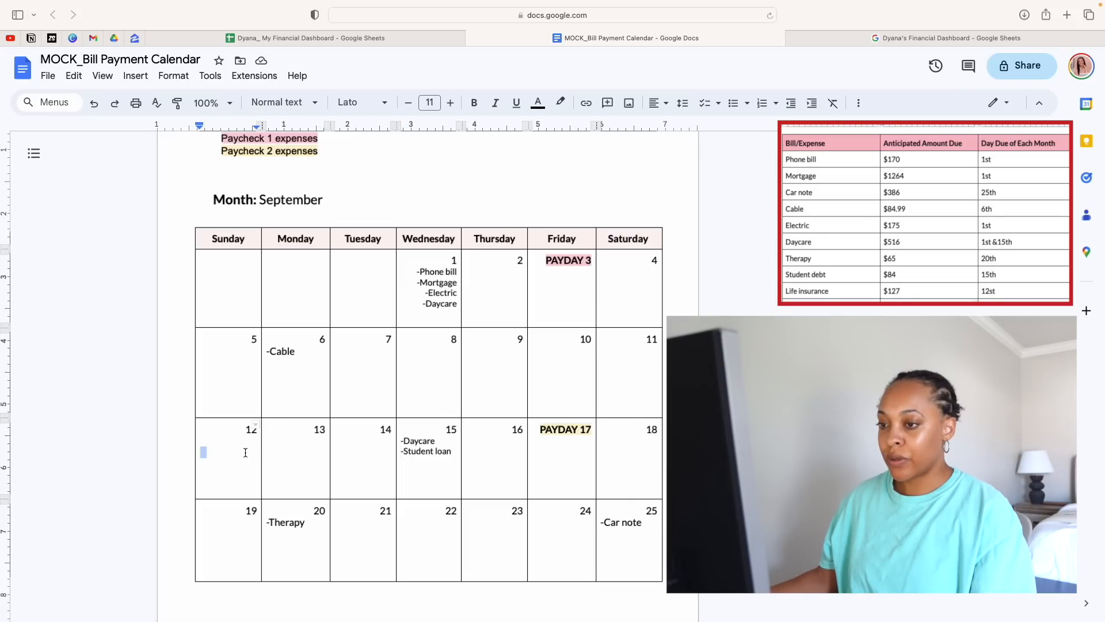
{"action": "left_click", "coordinate": [560, 359]}
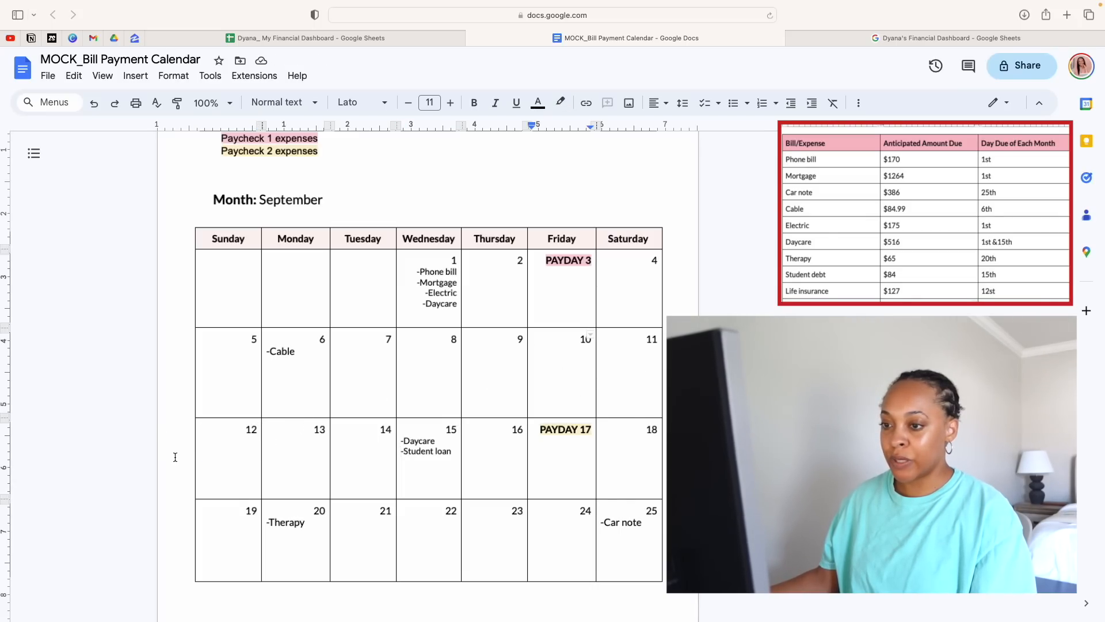
{"action": "left_click", "coordinate": [222, 445]}
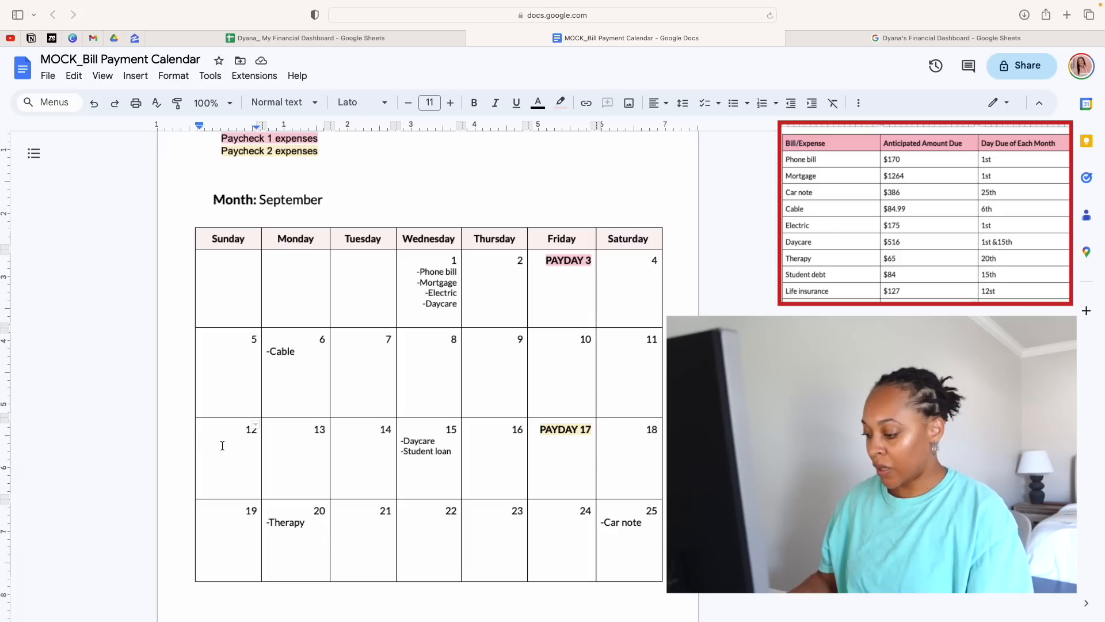
{"action": "type", "text": "-"}
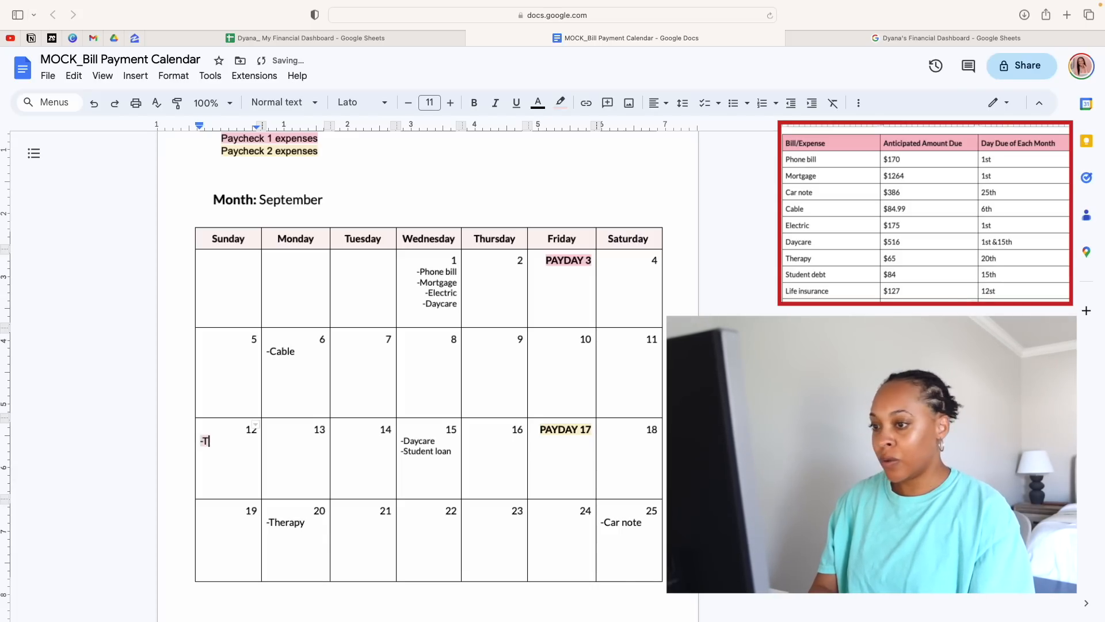
{"action": "type", "text": "Therapy"}
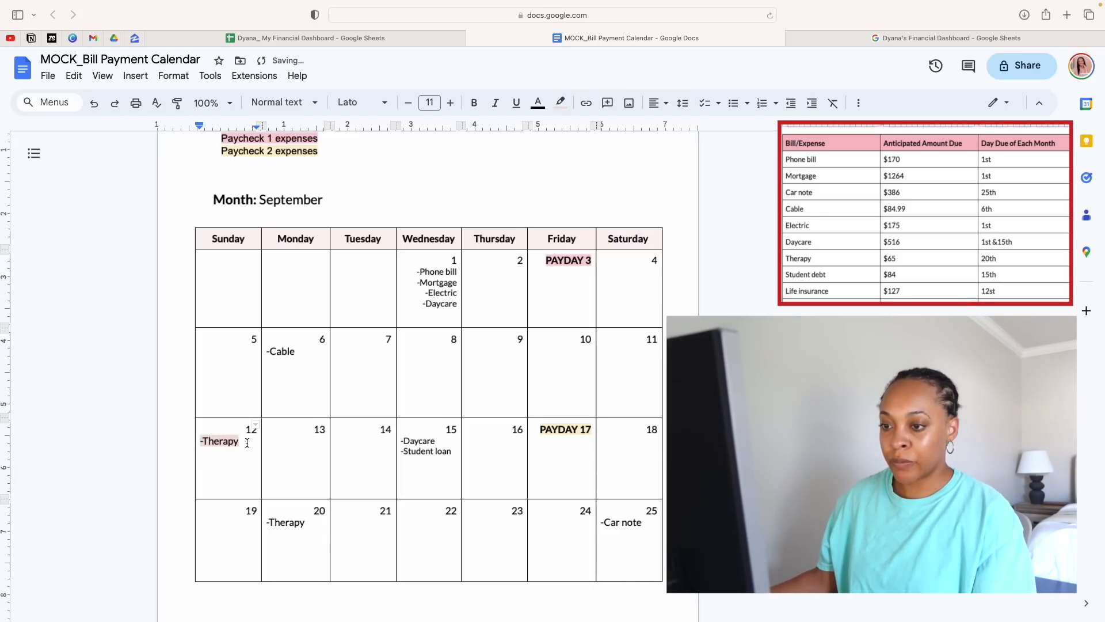
{"action": "left_click_drag", "start_coordinate": [247, 443], "coordinate": [198, 443]}
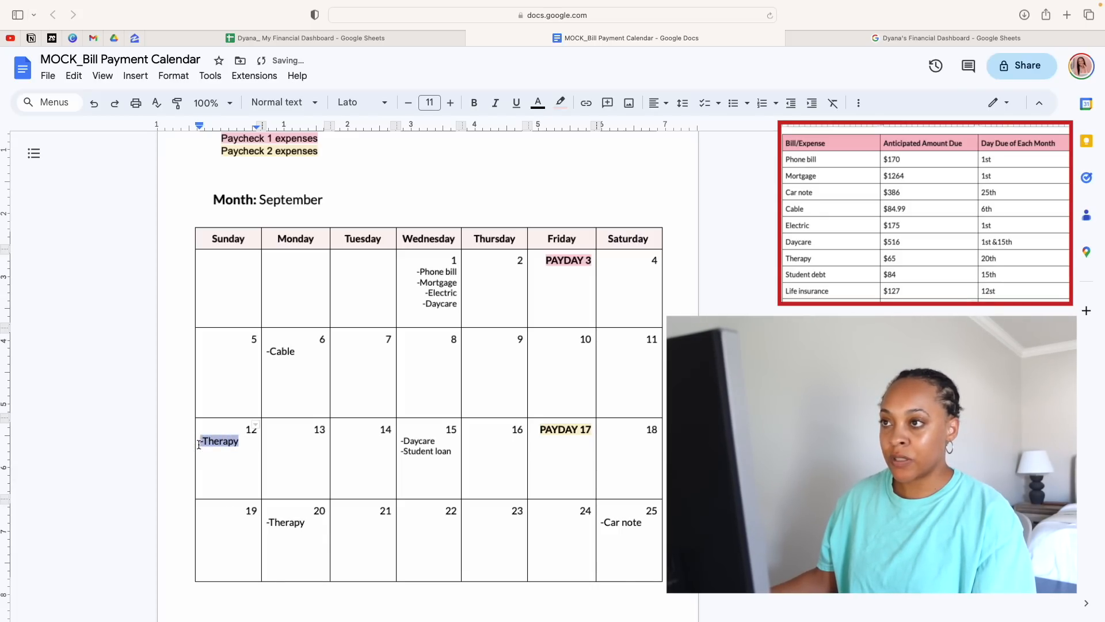
{"action": "left_click", "coordinate": [564, 105]}
{"action": "left_click", "coordinate": [622, 282]}
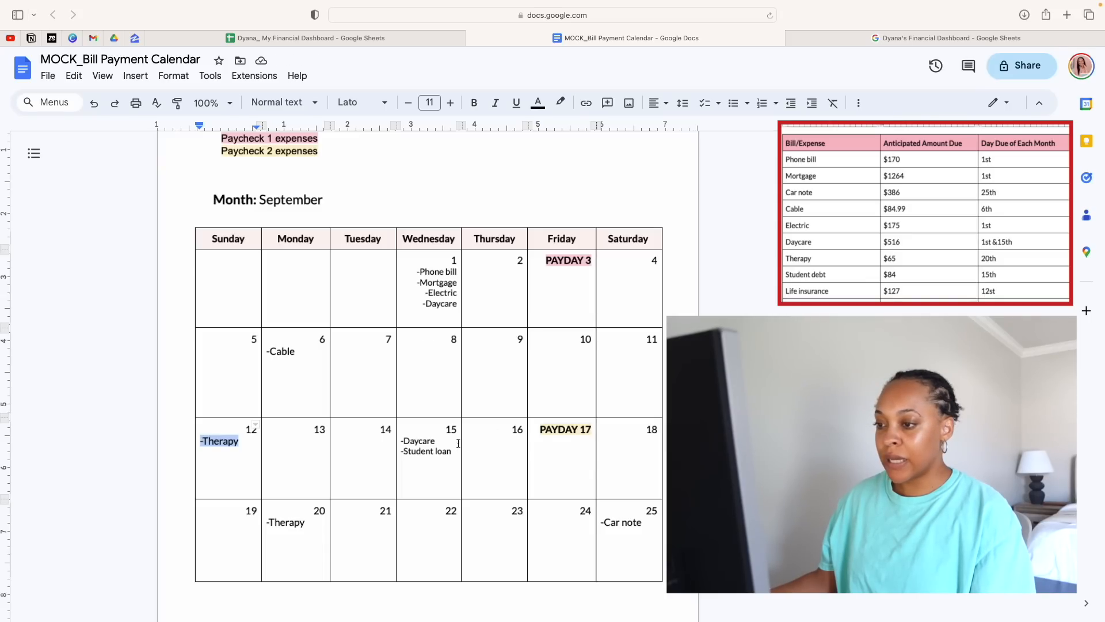
Enter "-Disney+" under Thursday the 23rd and remove its highlight color
{"action": "left_click", "coordinate": [491, 533]}
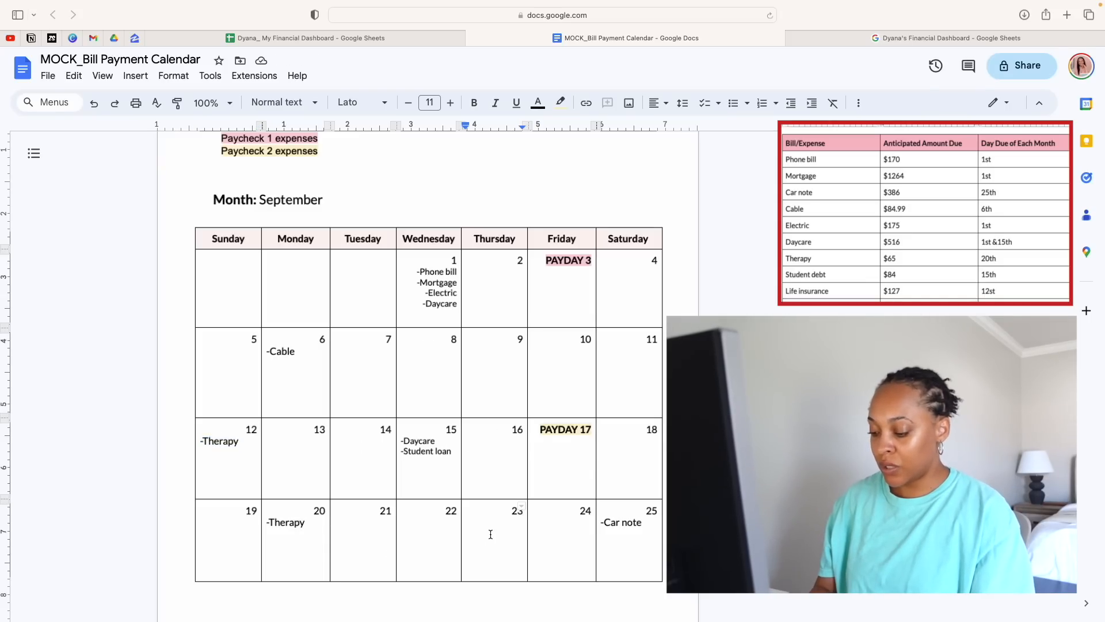
{"action": "type", "text": "-Disney+"}
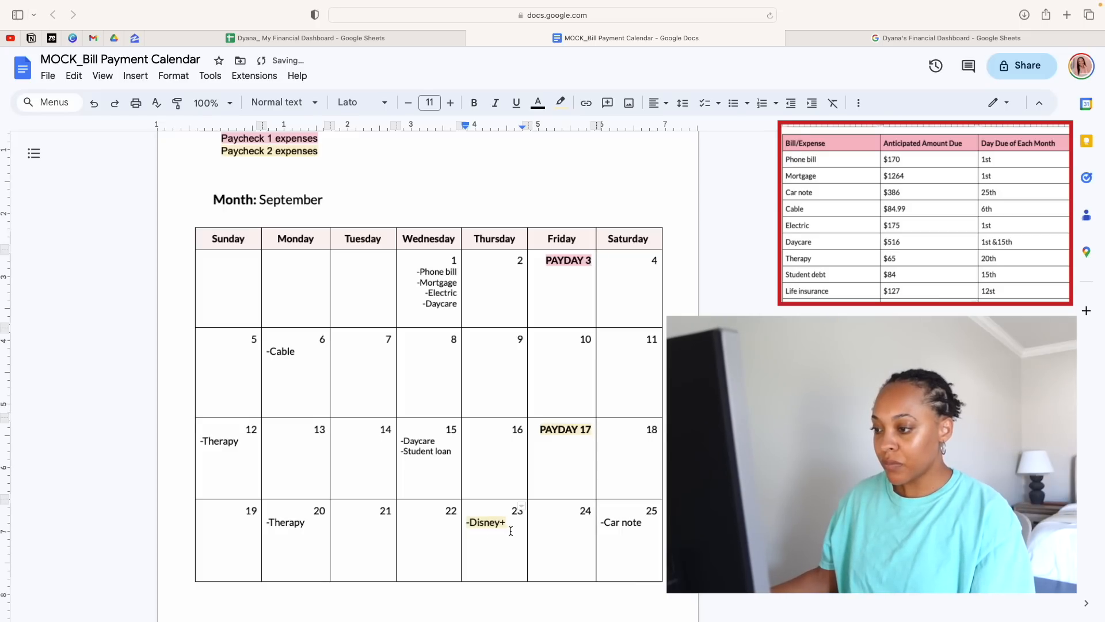
{"action": "left_click_drag", "start_coordinate": [511, 530], "coordinate": [468, 521]}
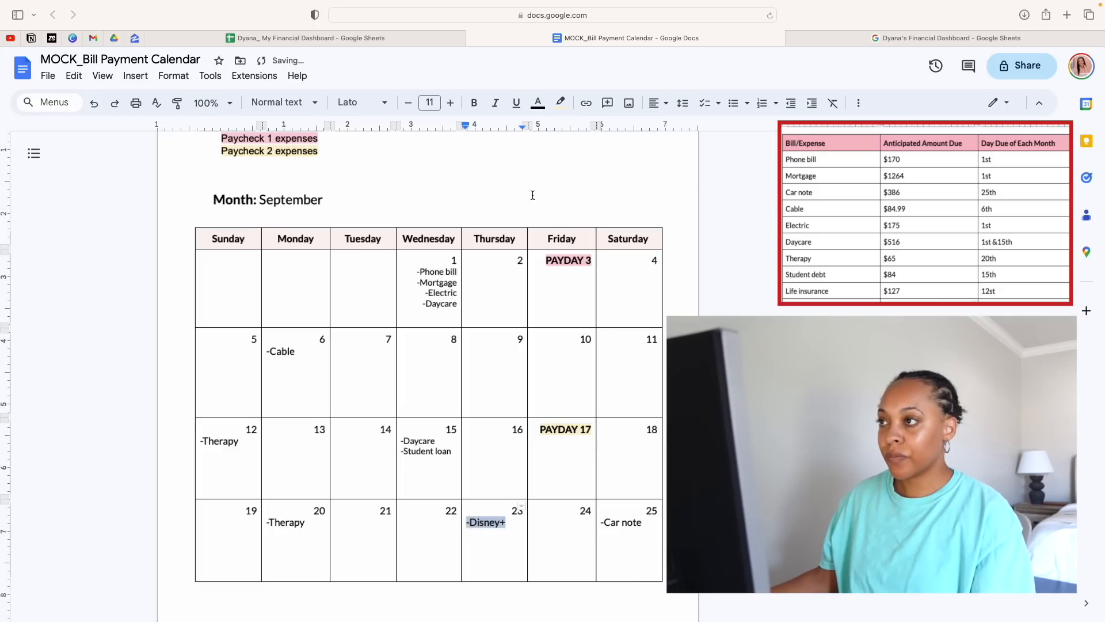
{"action": "left_click", "coordinate": [560, 102]}
{"action": "left_click", "coordinate": [591, 132]}
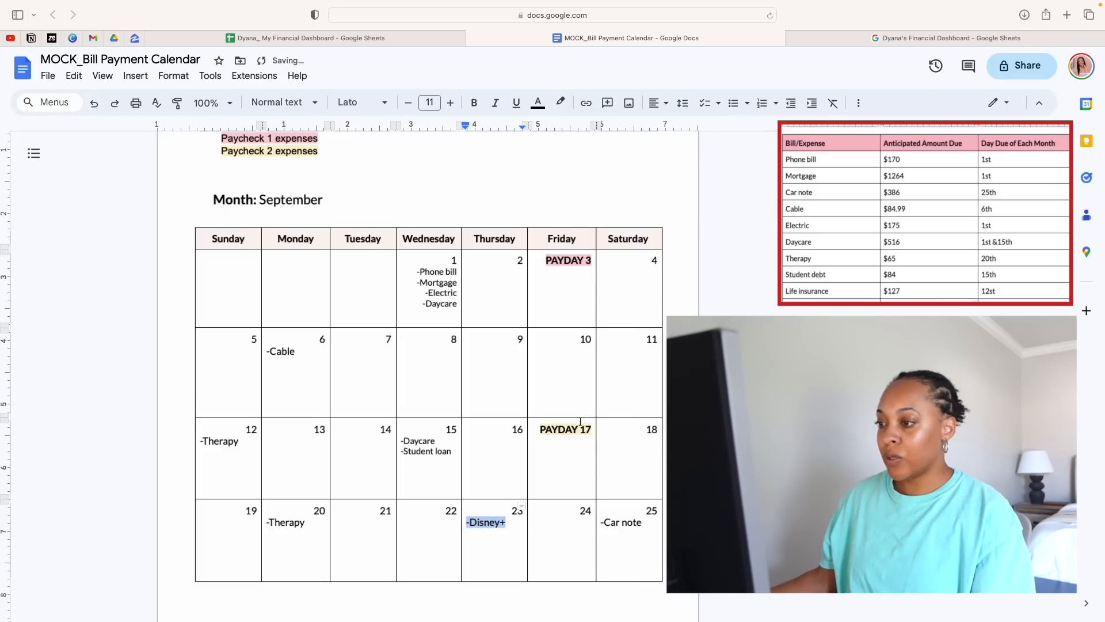
{"action": "left_click", "coordinate": [510, 378]}
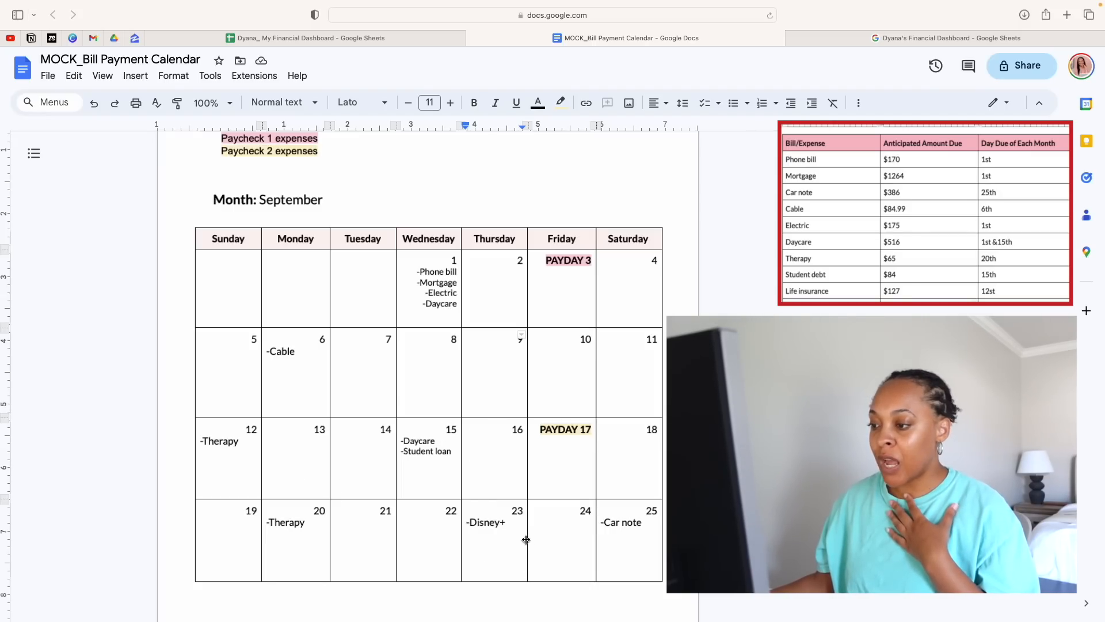
Replace the therapy entry on the 12th with "-Life insurance"
{"action": "left_click_drag", "start_coordinate": [506, 525], "coordinate": [464, 522]}
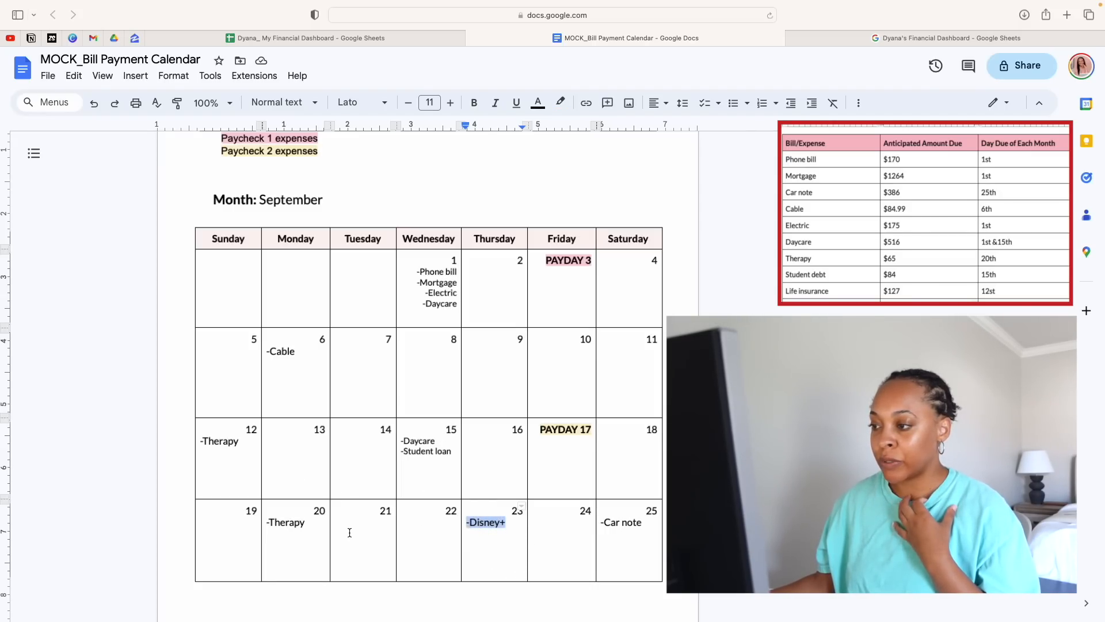
{"action": "left_click", "coordinate": [299, 533]}
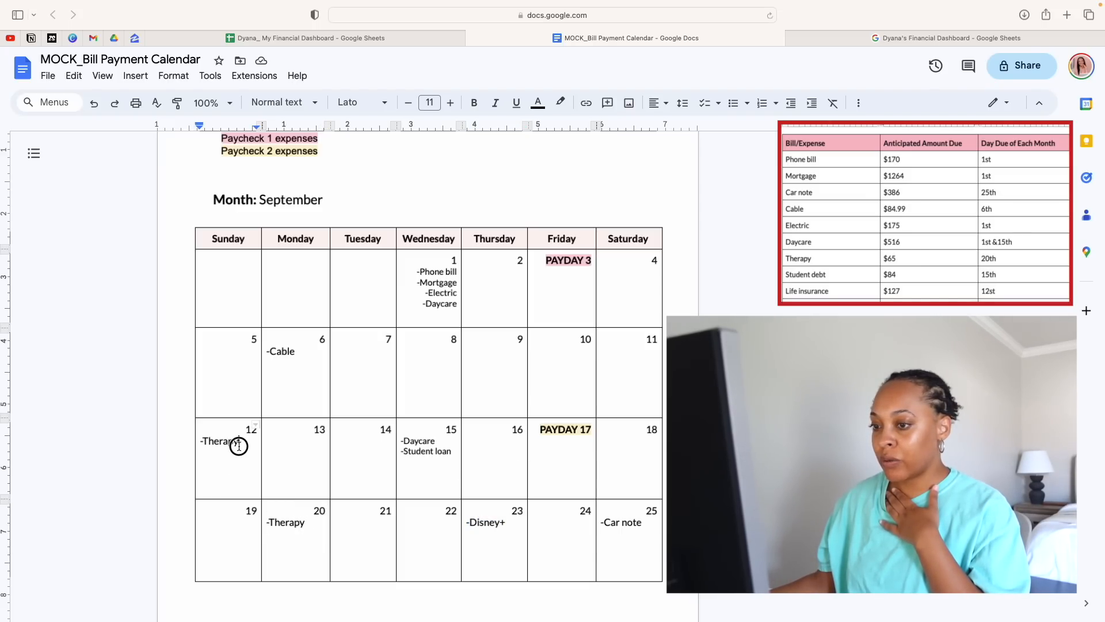
{"action": "left_click_drag", "start_coordinate": [239, 442], "coordinate": [198, 443]}
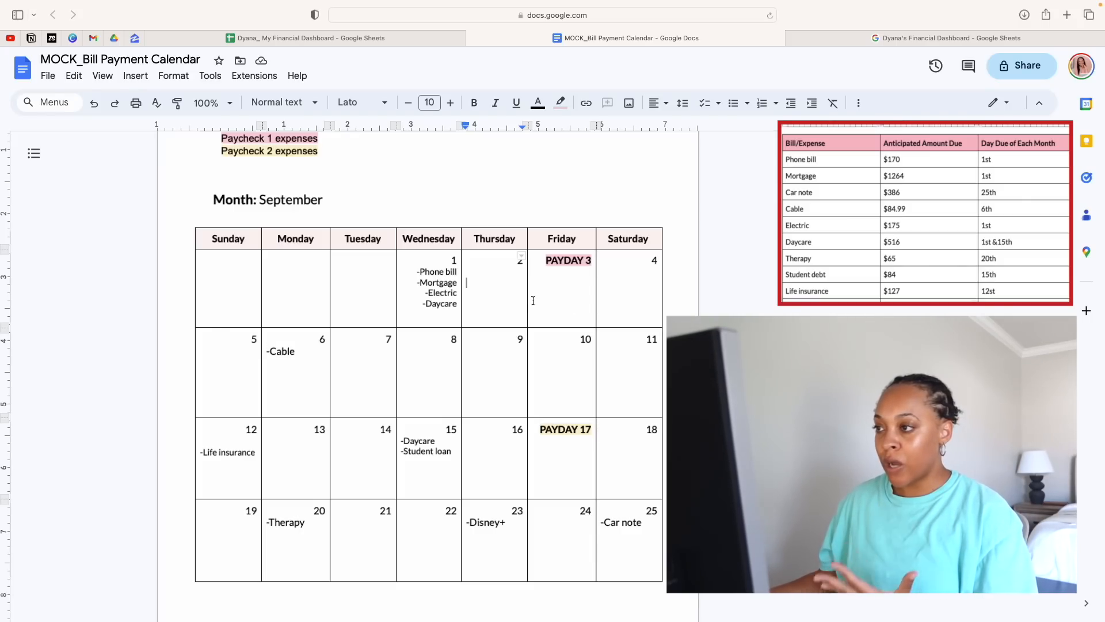
{"action": "left_click_drag", "start_coordinate": [548, 261], "coordinate": [581, 301]}
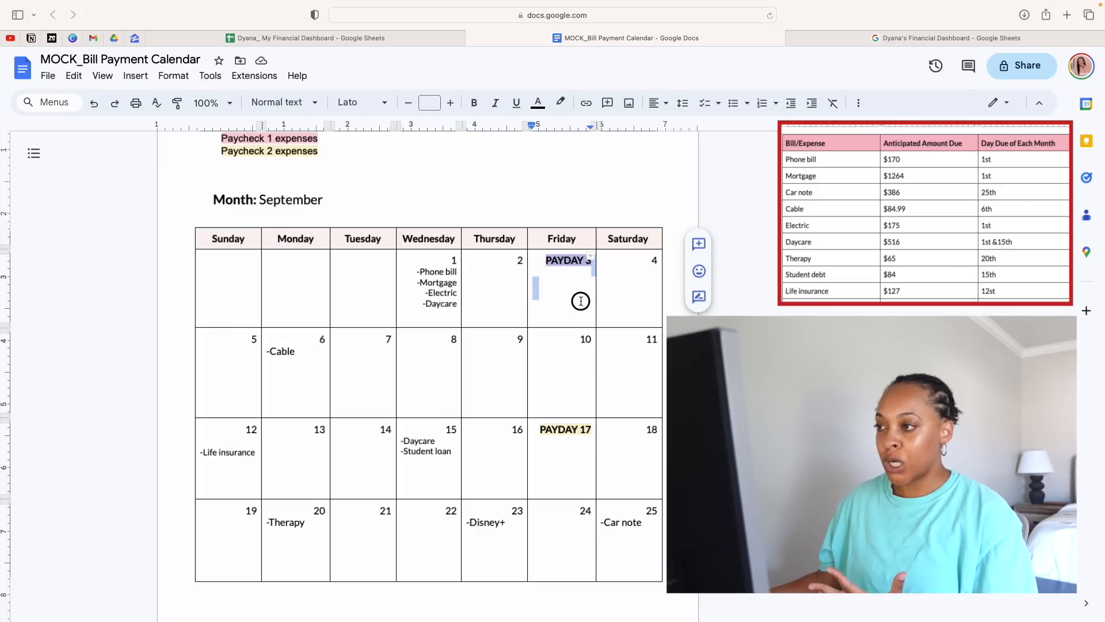
{"action": "left_click", "coordinate": [581, 302]}
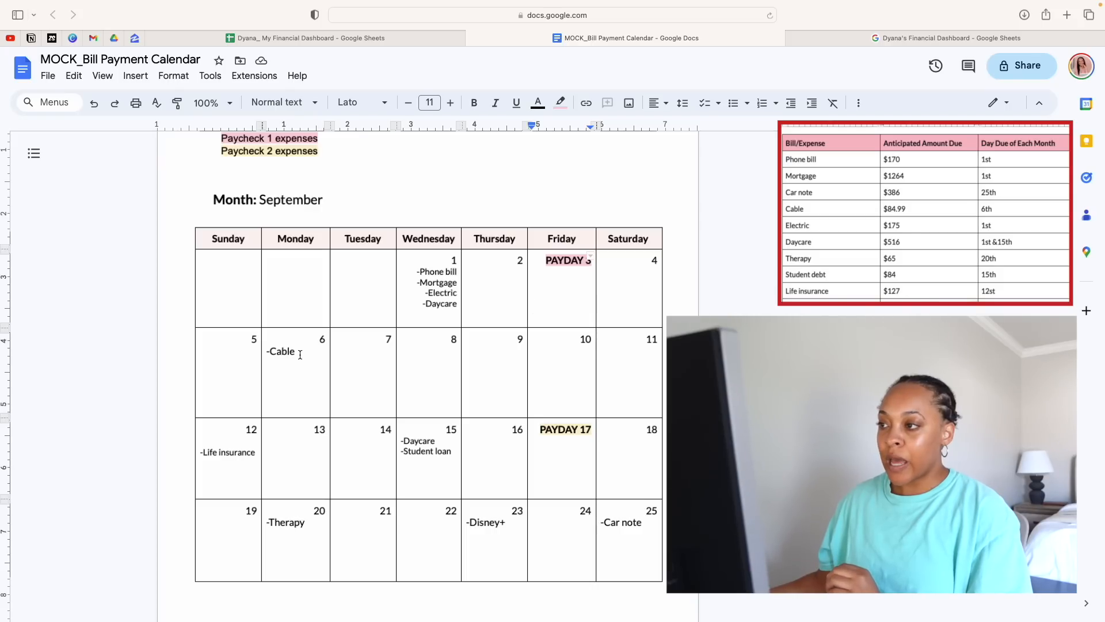
Highlight the "-Cable" entry on the 6th in the custom pink used for Paycheck 1 expenses
{"action": "left_click_drag", "start_coordinate": [296, 352], "coordinate": [263, 352]}
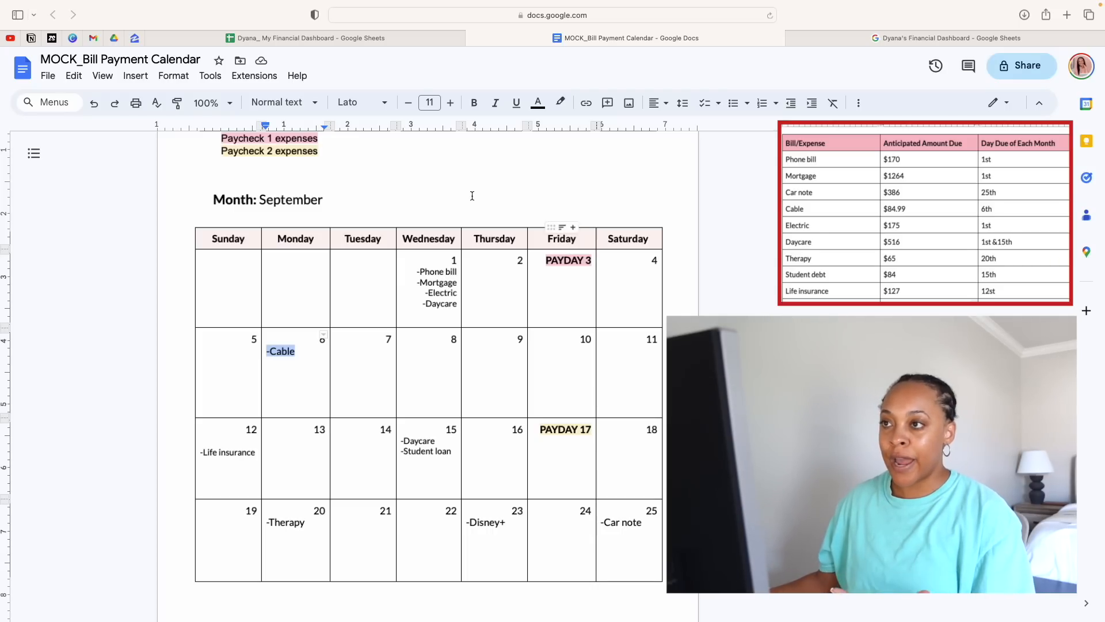
{"action": "left_click", "coordinate": [561, 104]}
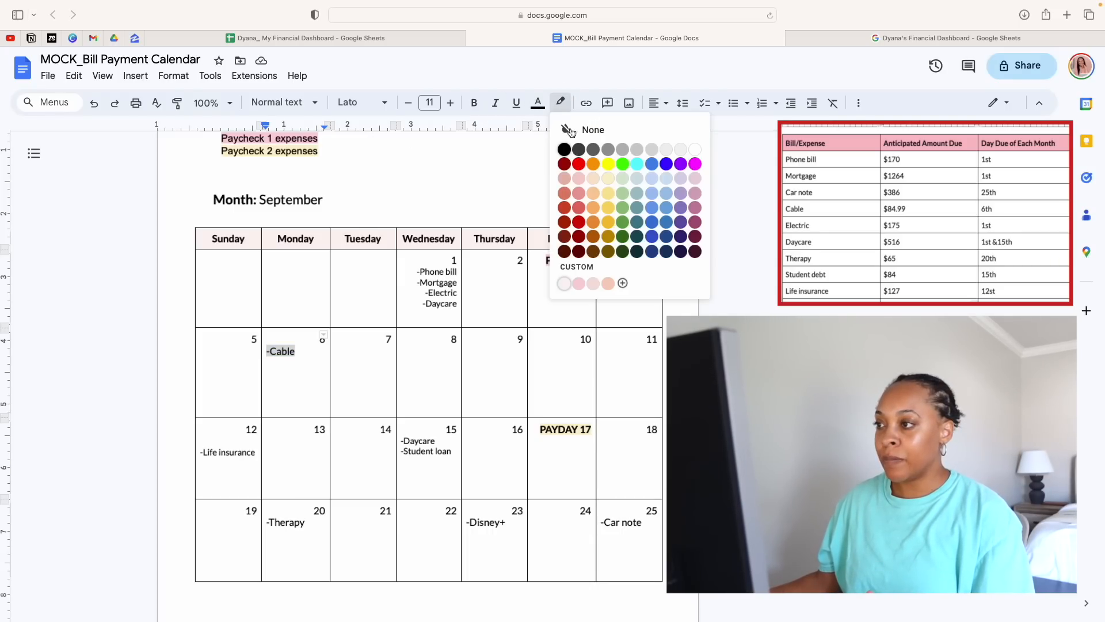
{"action": "left_click", "coordinate": [578, 290]}
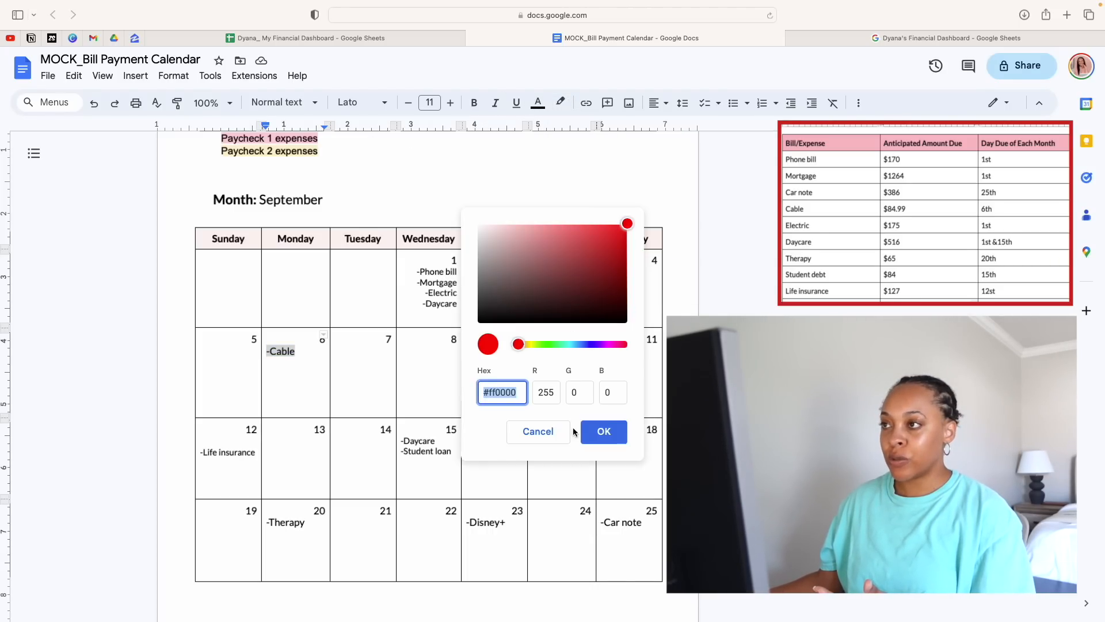
{"action": "left_click", "coordinate": [550, 437]}
{"action": "left_click", "coordinate": [560, 103]}
{"action": "left_click", "coordinate": [578, 282]}
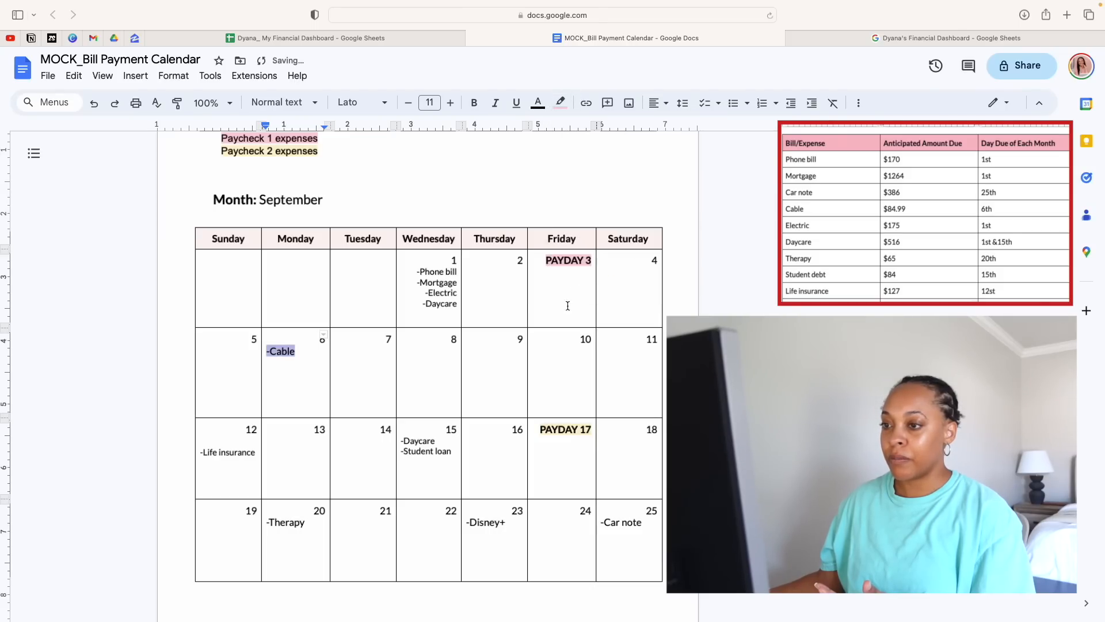
{"action": "left_click", "coordinate": [555, 373]}
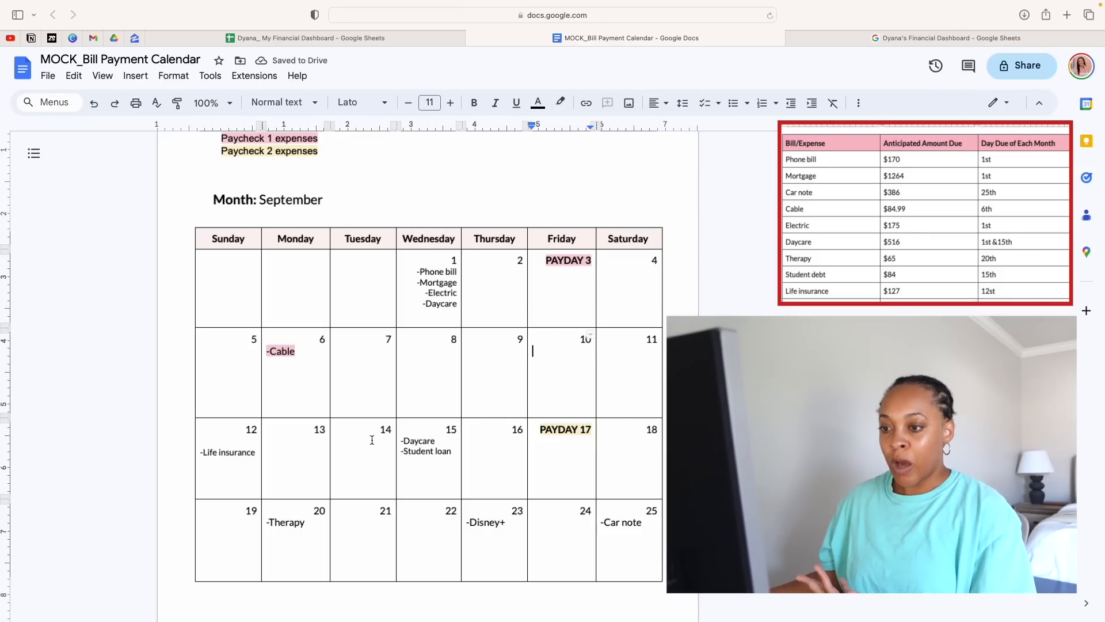
Highlight the "-Life insurance" entry on the 12th in the custom pink used for Paycheck 1 expenses
{"action": "left_click_drag", "start_coordinate": [257, 451], "coordinate": [194, 454]}
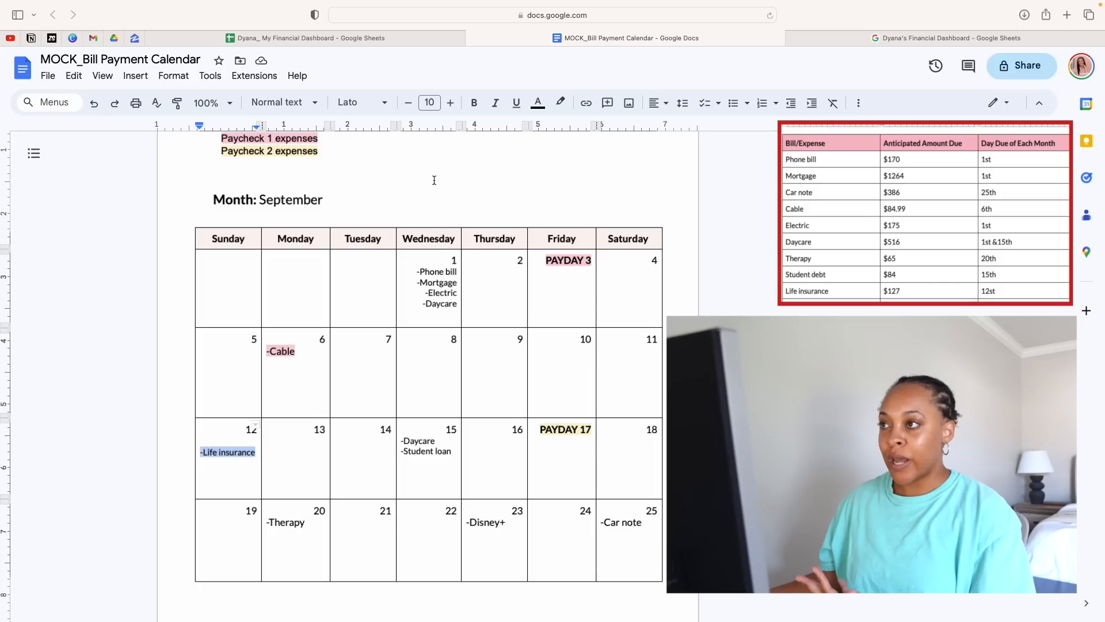
{"action": "left_click", "coordinate": [560, 103]}
{"action": "left_click", "coordinate": [579, 283]}
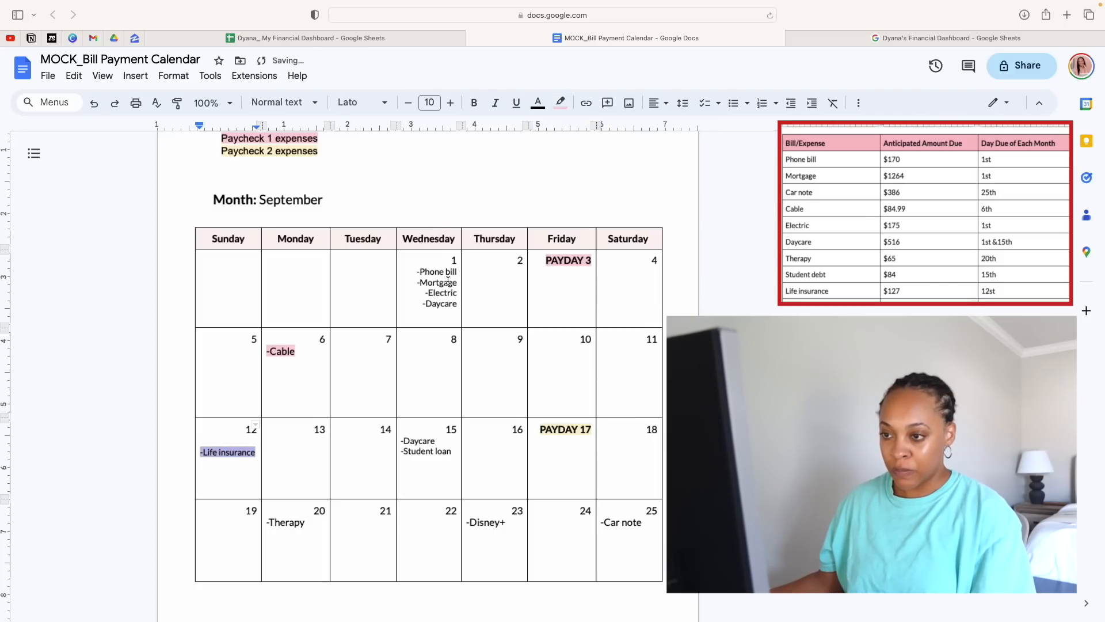
{"action": "left_click", "coordinate": [298, 451]}
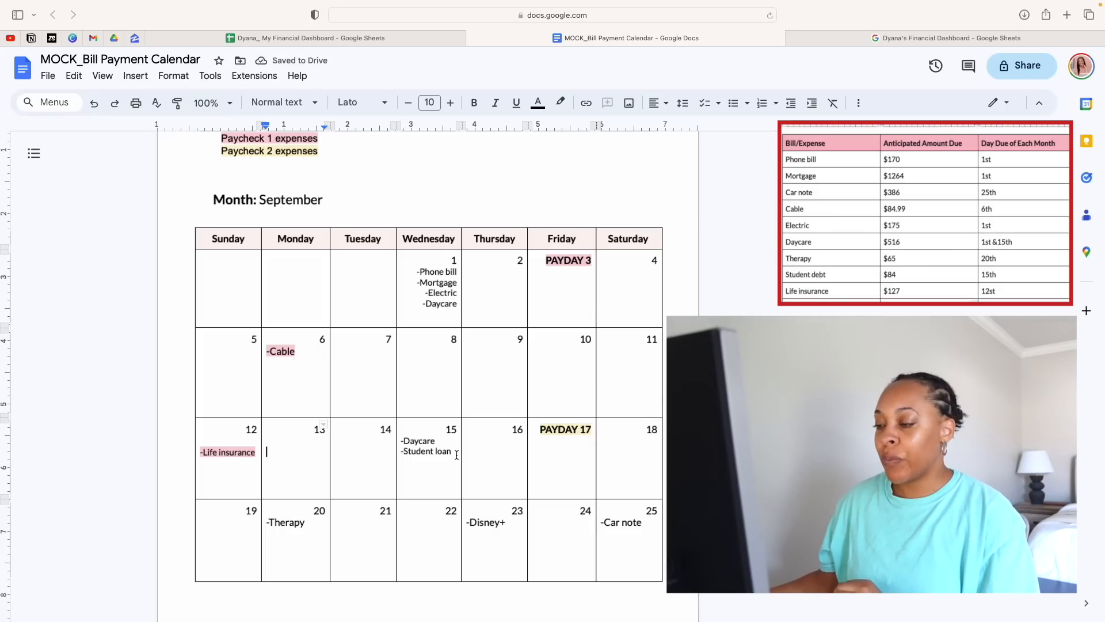
Highlight the "-Daycare" and "-Student loan" entries on the 15th in the custom Paycheck 1 pink
{"action": "left_click_drag", "start_coordinate": [456, 455], "coordinate": [400, 441]}
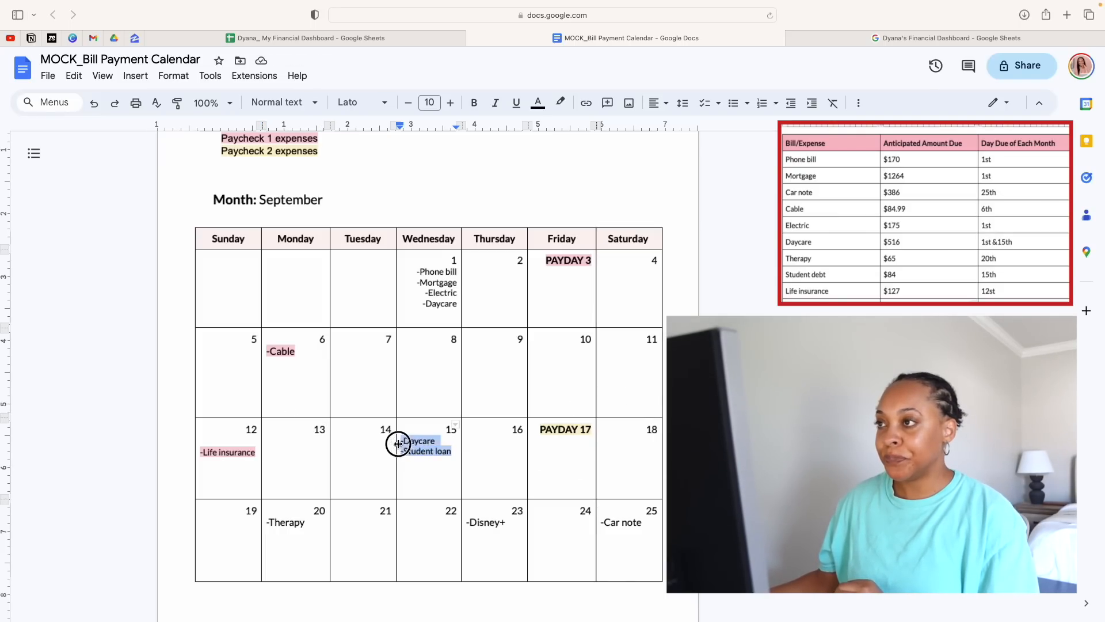
{"action": "left_click", "coordinate": [558, 104]}
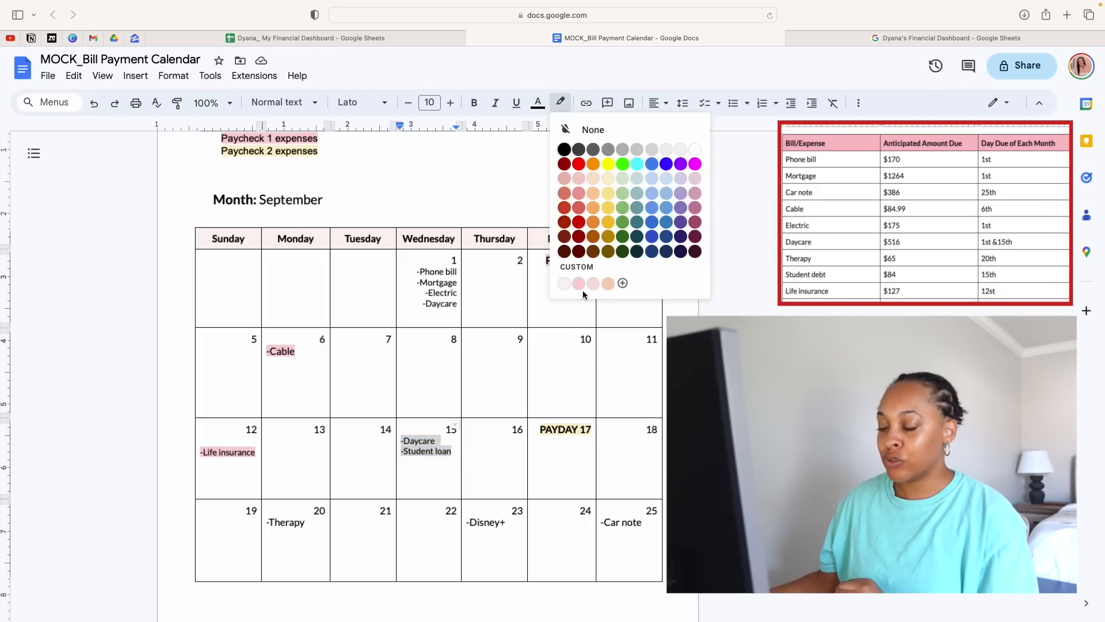
{"action": "left_click", "coordinate": [575, 286]}
{"action": "left_click", "coordinate": [505, 391]}
{"action": "left_click", "coordinate": [503, 379]}
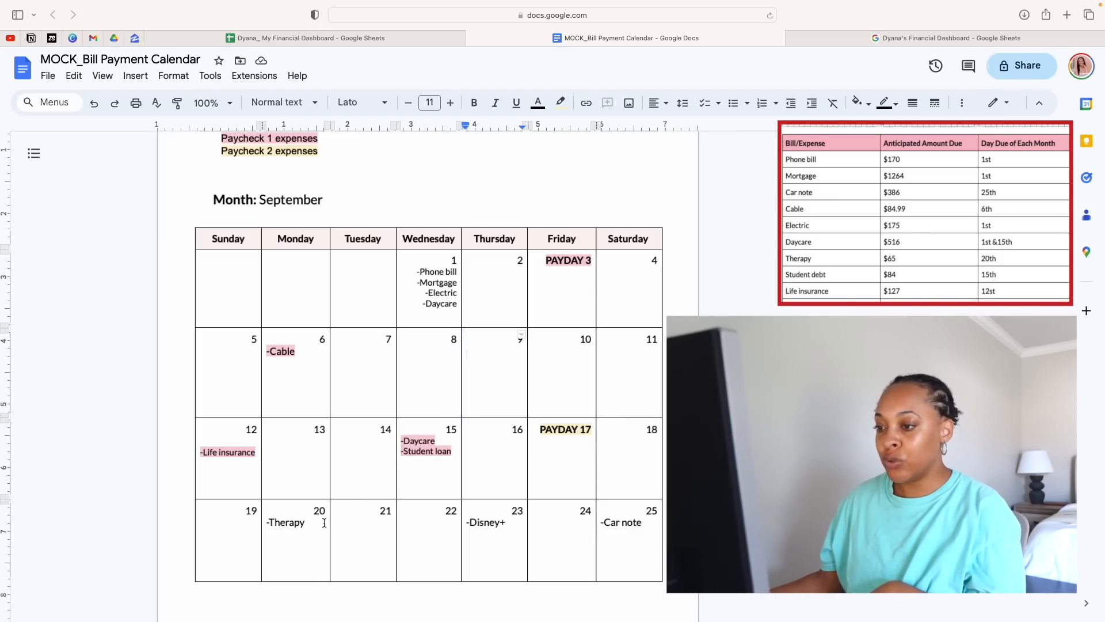
Highlight only the first part, "-Ther", of the therapy entry on the 20th in the Paycheck 1 pink
{"action": "scroll", "coordinate": [437, 507], "scroll_direction": "down", "scroll_amount": 1}
{"action": "scroll", "coordinate": [437, 508], "scroll_direction": "down", "scroll_amount": 7}
{"action": "scroll", "coordinate": [437, 508], "scroll_direction": "up", "scroll_amount": 4}
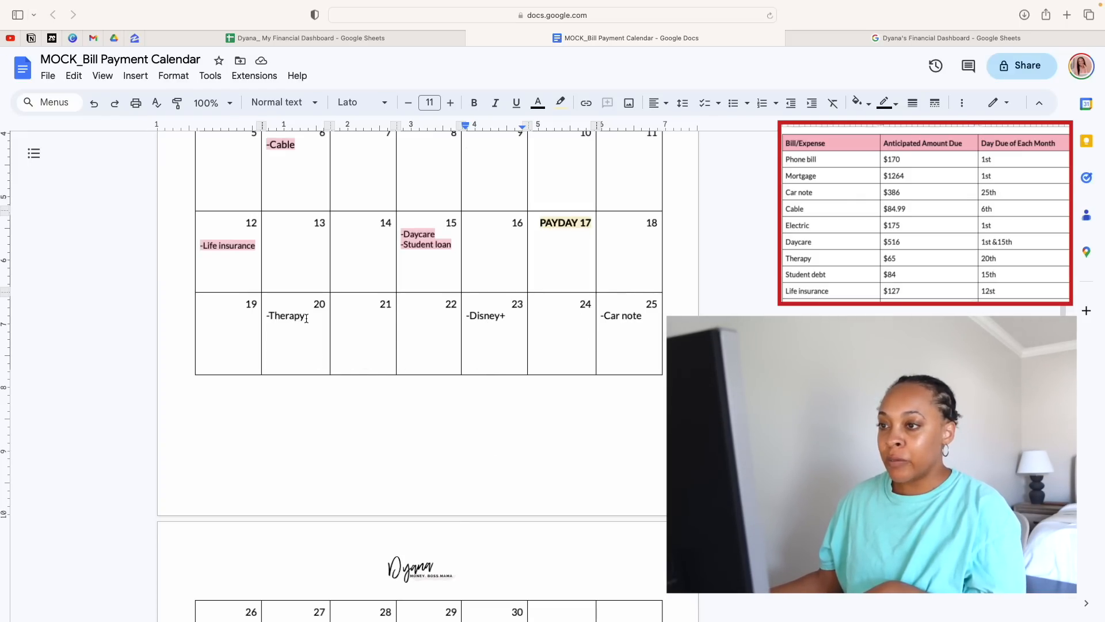
{"action": "scroll", "coordinate": [306, 319], "scroll_direction": "up", "scroll_amount": 1}
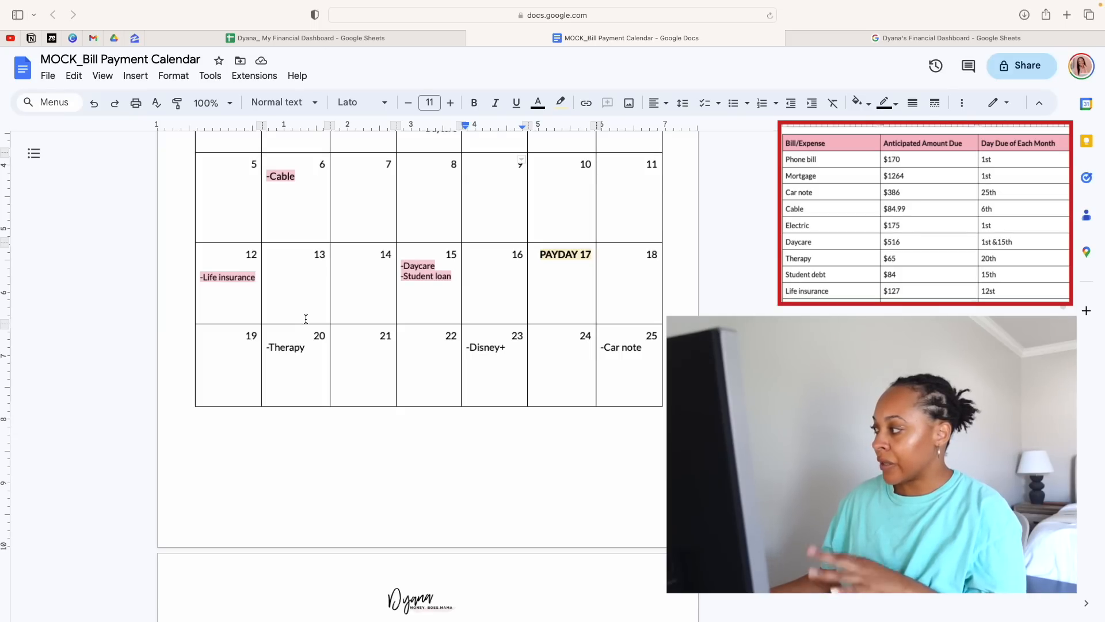
{"action": "left_click_drag", "start_coordinate": [268, 348], "coordinate": [290, 351]}
{"action": "left_click", "coordinate": [279, 347]}
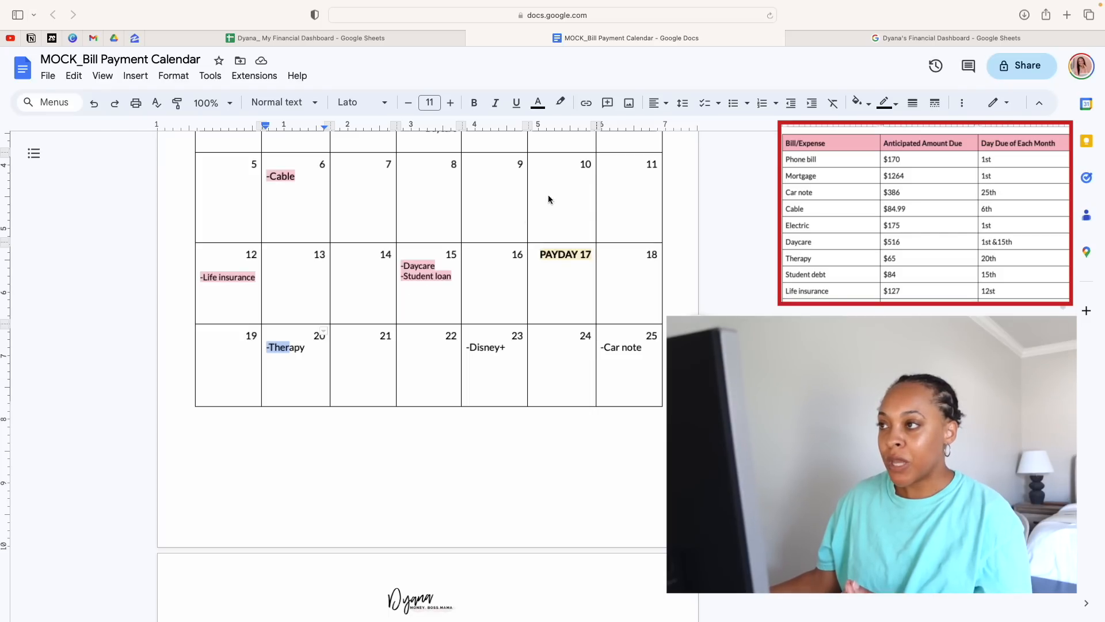
{"action": "left_click", "coordinate": [561, 103]}
{"action": "left_click", "coordinate": [579, 284]}
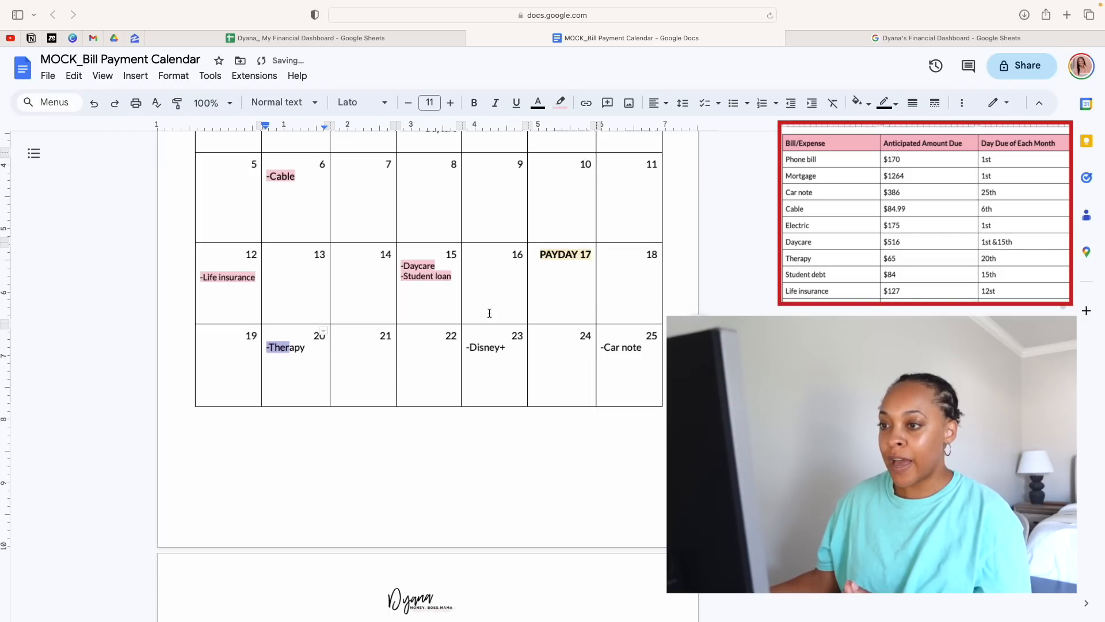
Highlight the remaining letters "apy" of the therapy entry on the 20th in the light yellow used for Paycheck 2 expenses
{"action": "left_click", "coordinate": [311, 348]}
{"action": "left_click_drag", "start_coordinate": [301, 348], "coordinate": [291, 348]}
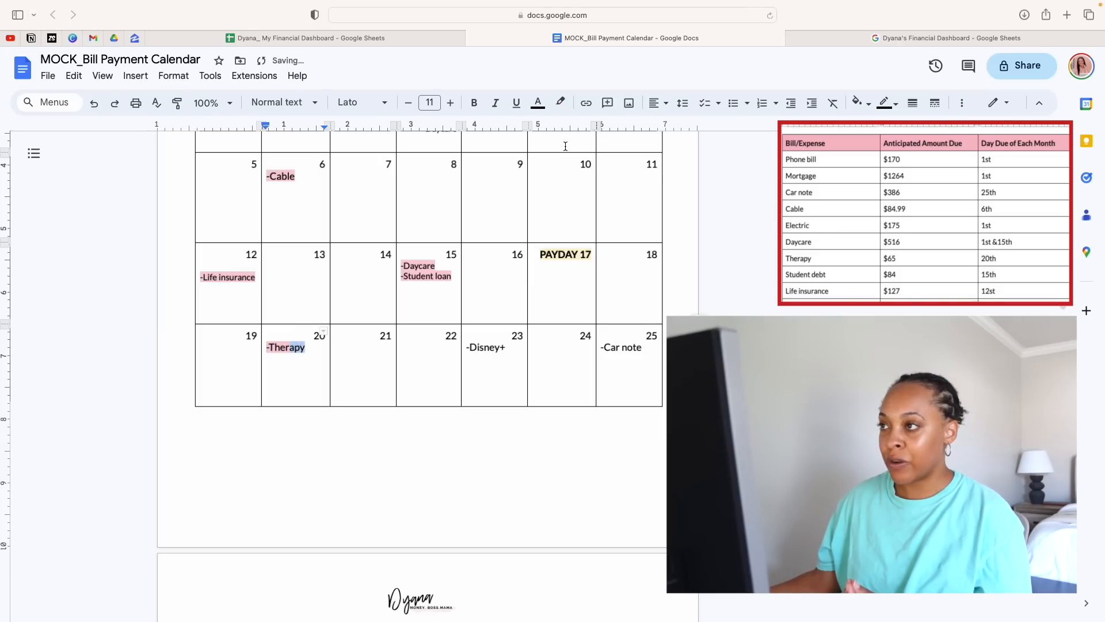
{"action": "left_click", "coordinate": [560, 103]}
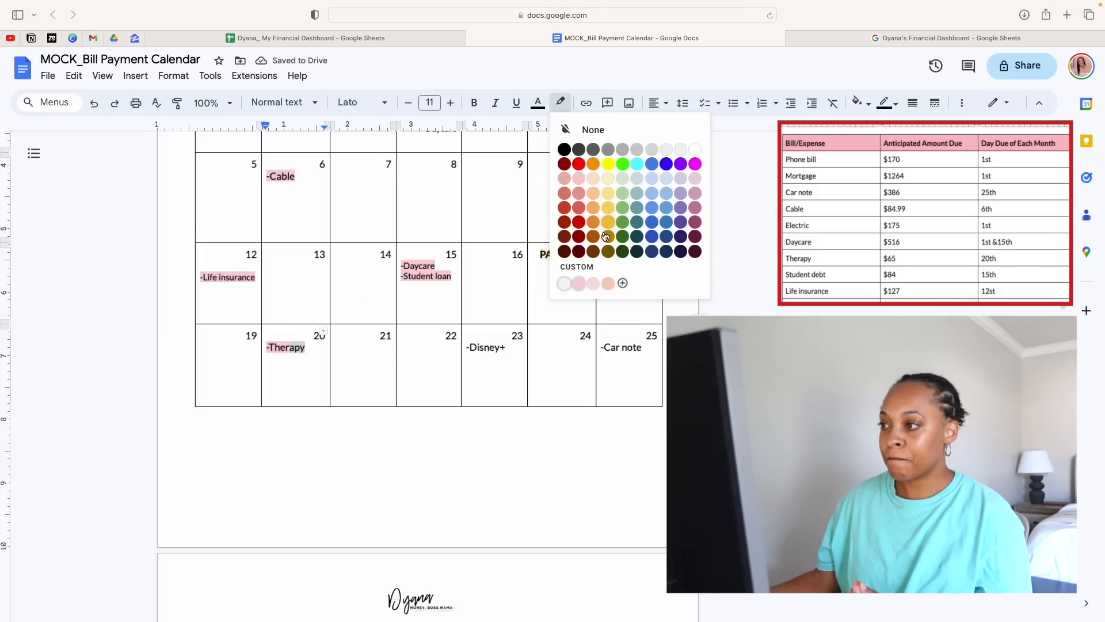
{"action": "left_click", "coordinate": [610, 185]}
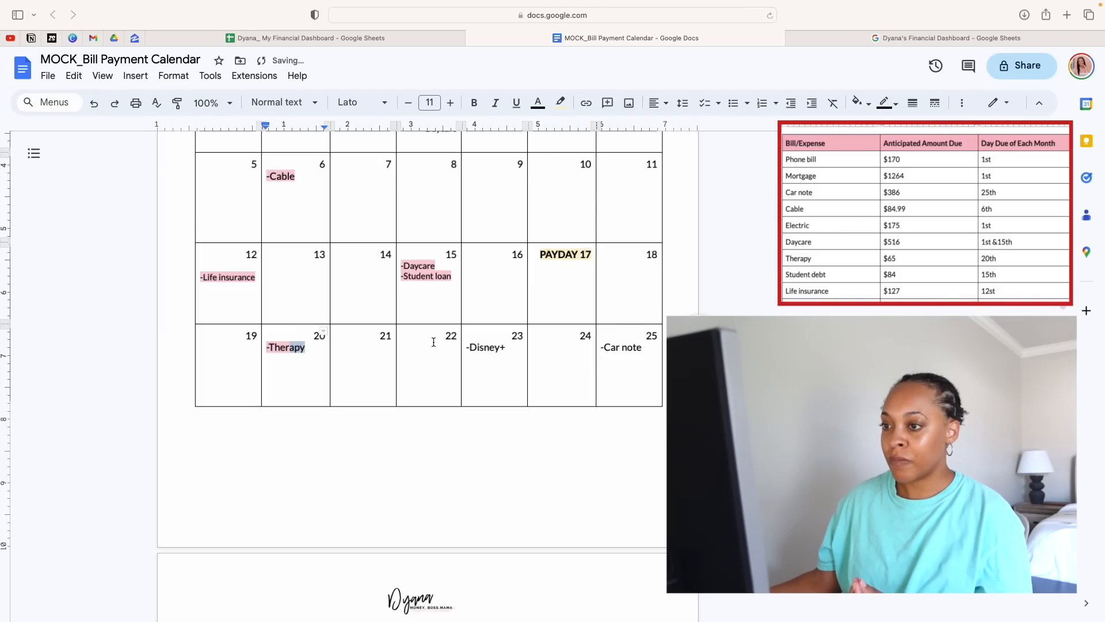
{"action": "left_click", "coordinate": [467, 364]}
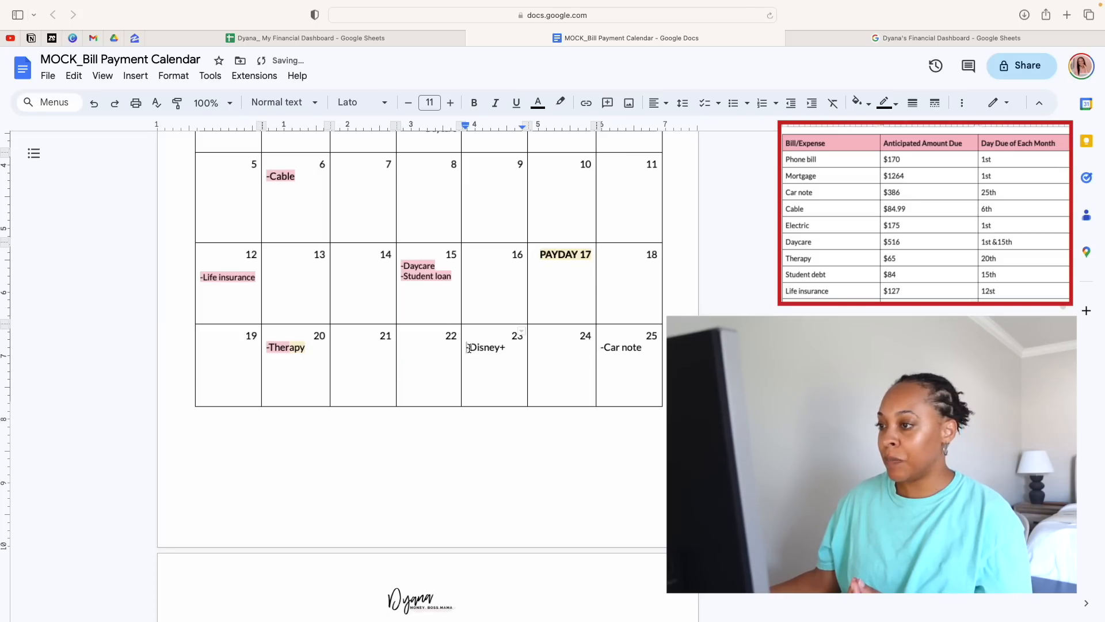
Highlight the "-Disney+" entry on Thursday the 23rd in the light yellow used for Paycheck 2 expenses
{"action": "left_click_drag", "start_coordinate": [467, 347], "coordinate": [512, 349]}
{"action": "left_click", "coordinate": [560, 103]}
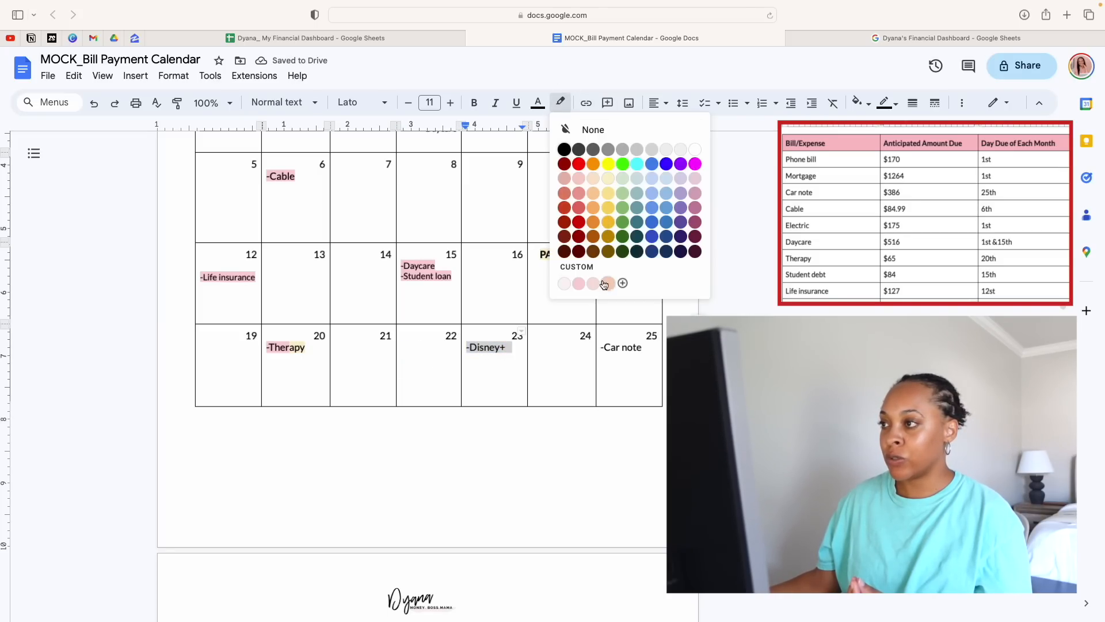
{"action": "left_click", "coordinate": [610, 182]}
{"action": "left_click", "coordinate": [515, 293]}
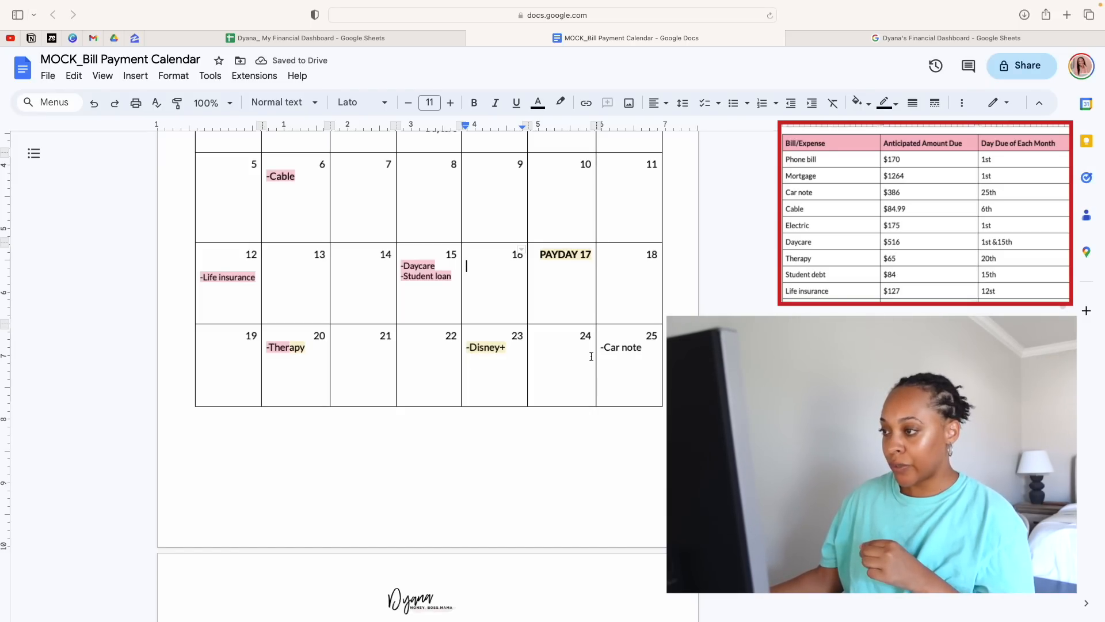
Highlight the word "Car" of the car note entry on the 25th in the custom Paycheck 1 pink
{"action": "left_click_drag", "start_coordinate": [603, 348], "coordinate": [625, 348]}
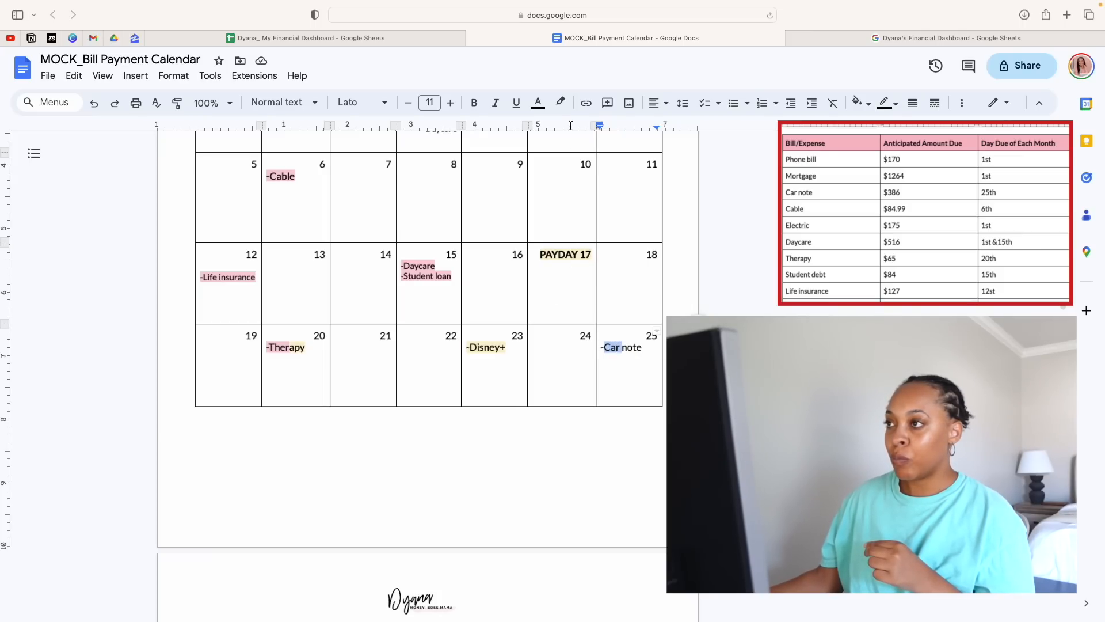
{"action": "left_click", "coordinate": [560, 102]}
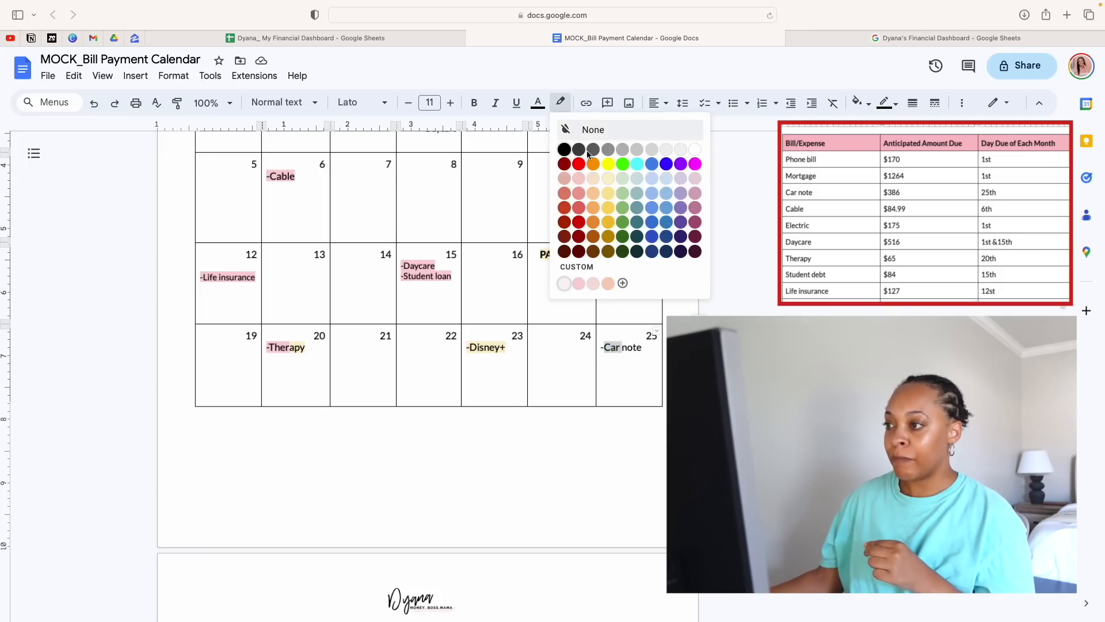
{"action": "left_click", "coordinate": [578, 283]}
{"action": "left_click", "coordinate": [469, 270]}
{"action": "scroll", "coordinate": [558, 233], "scroll_direction": "up", "scroll_amount": 5}
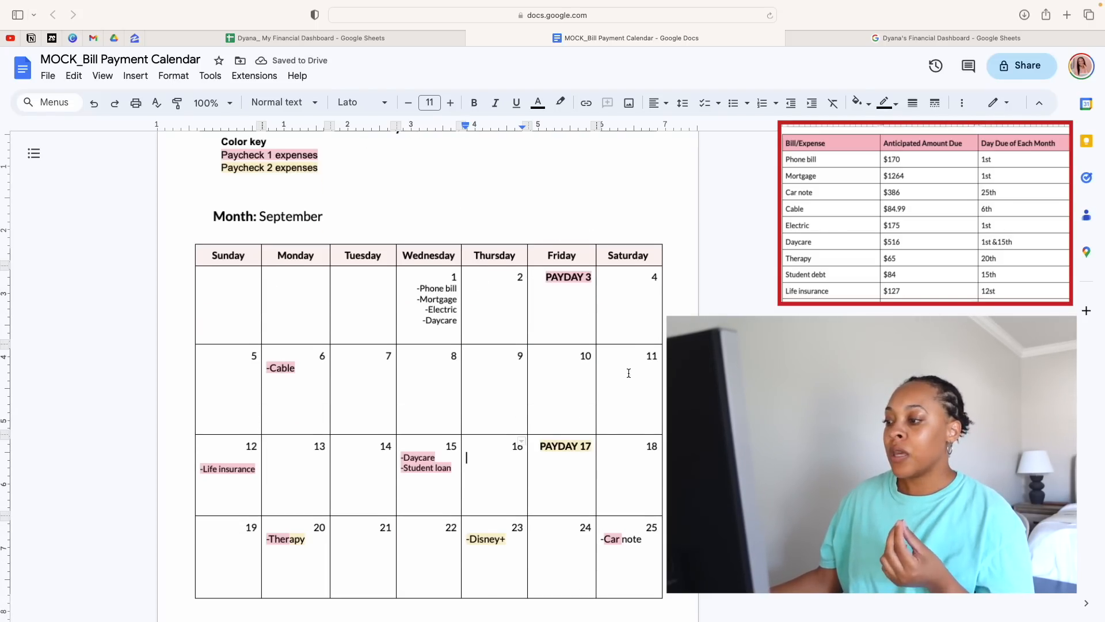
Highlight the word "note" of the car note entry on the 25th in the light Paycheck 2 yellow
{"action": "left_click_drag", "start_coordinate": [649, 541], "coordinate": [621, 540]}
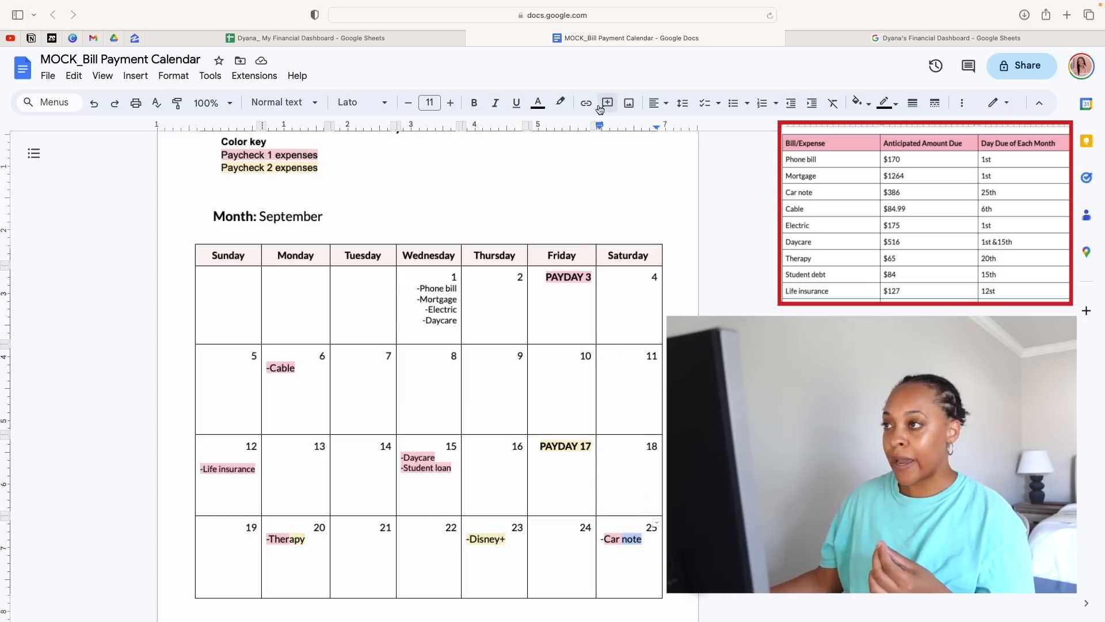
{"action": "left_click", "coordinate": [559, 103]}
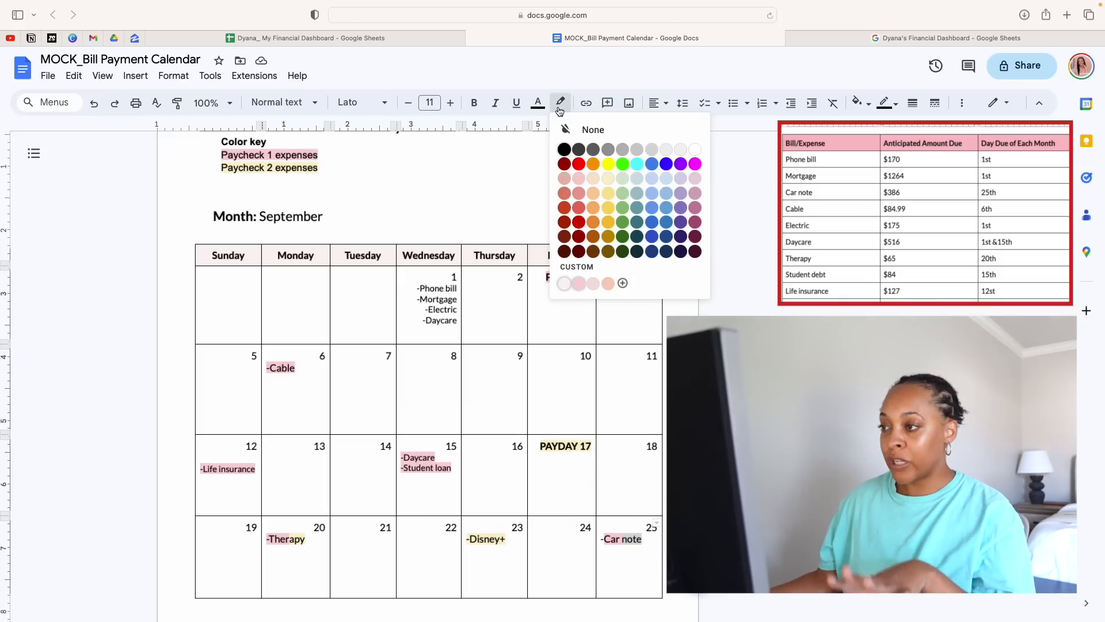
{"action": "left_click", "coordinate": [607, 183]}
{"action": "left_click", "coordinate": [558, 495]}
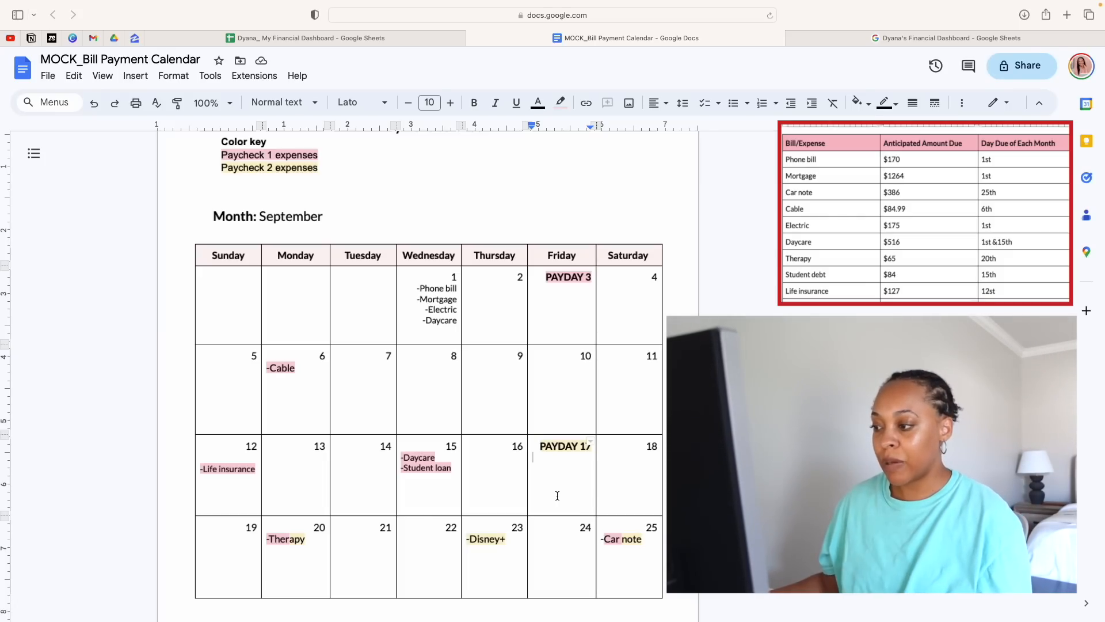
Copy the phone bill, mortgage, electric and daycare entries from Wednesday, September 1
{"action": "scroll", "coordinate": [549, 570], "scroll_direction": "down", "scroll_amount": 1}
{"action": "scroll", "coordinate": [541, 587], "scroll_direction": "up", "scroll_amount": 1}
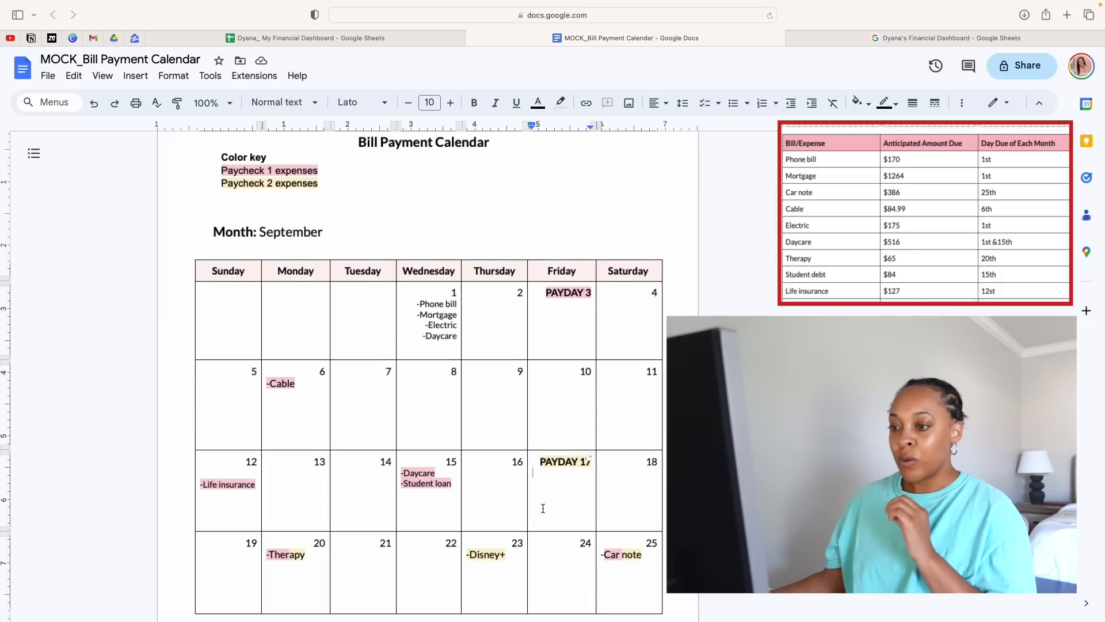
{"action": "scroll", "coordinate": [543, 508], "scroll_direction": "down", "scroll_amount": 3}
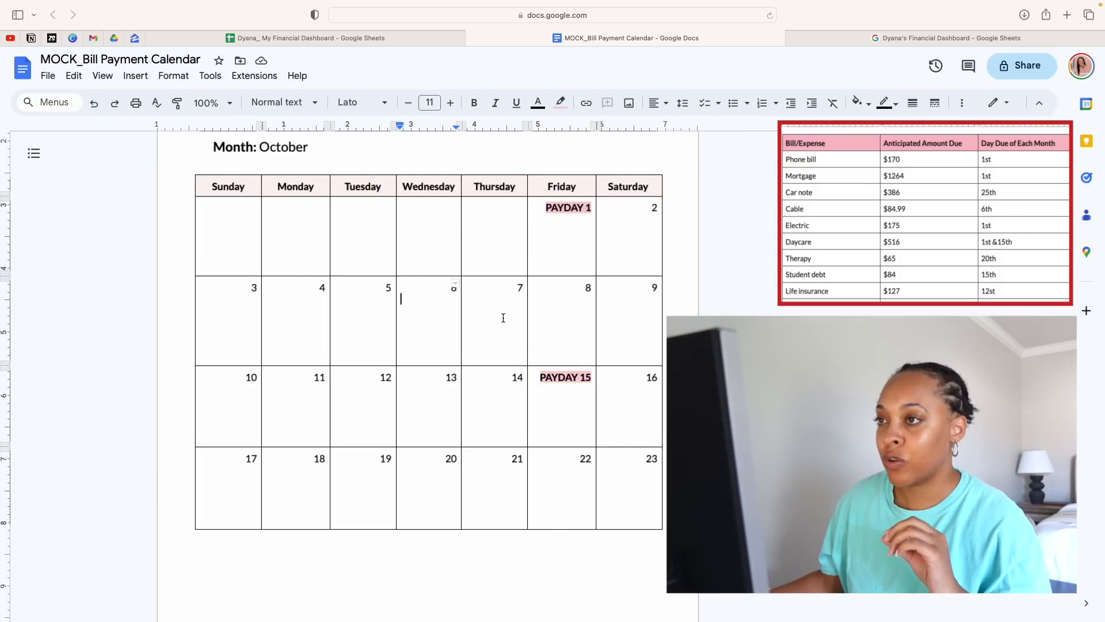
{"action": "scroll", "coordinate": [503, 318], "scroll_direction": "down", "scroll_amount": 1}
{"action": "scroll", "coordinate": [581, 368], "scroll_direction": "up", "scroll_amount": 1}
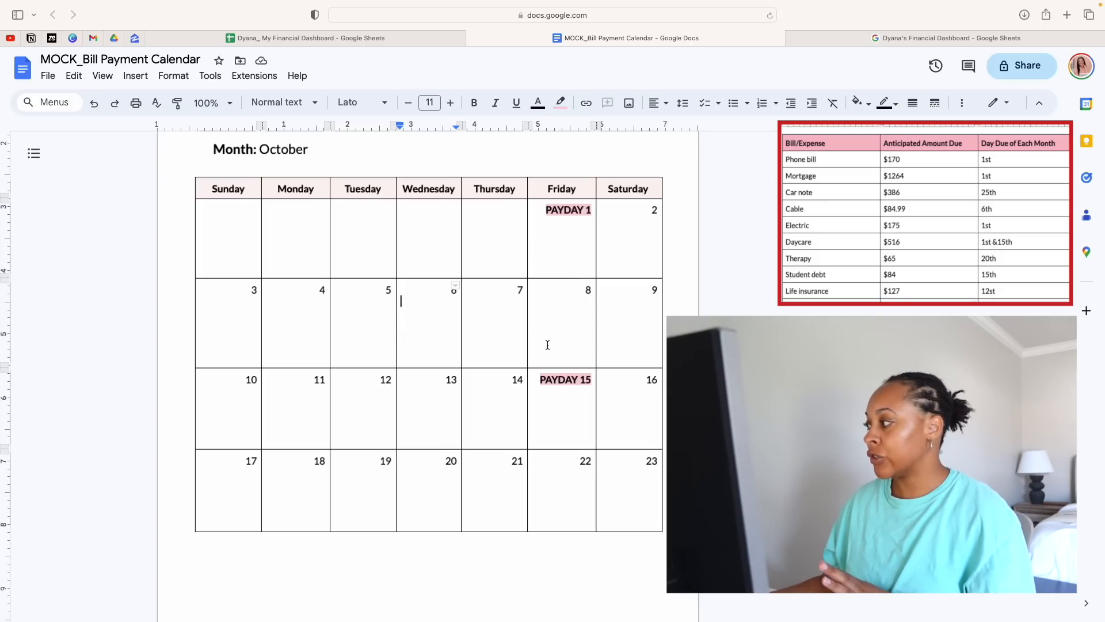
{"action": "scroll", "coordinate": [547, 344], "scroll_direction": "up", "scroll_amount": 12}
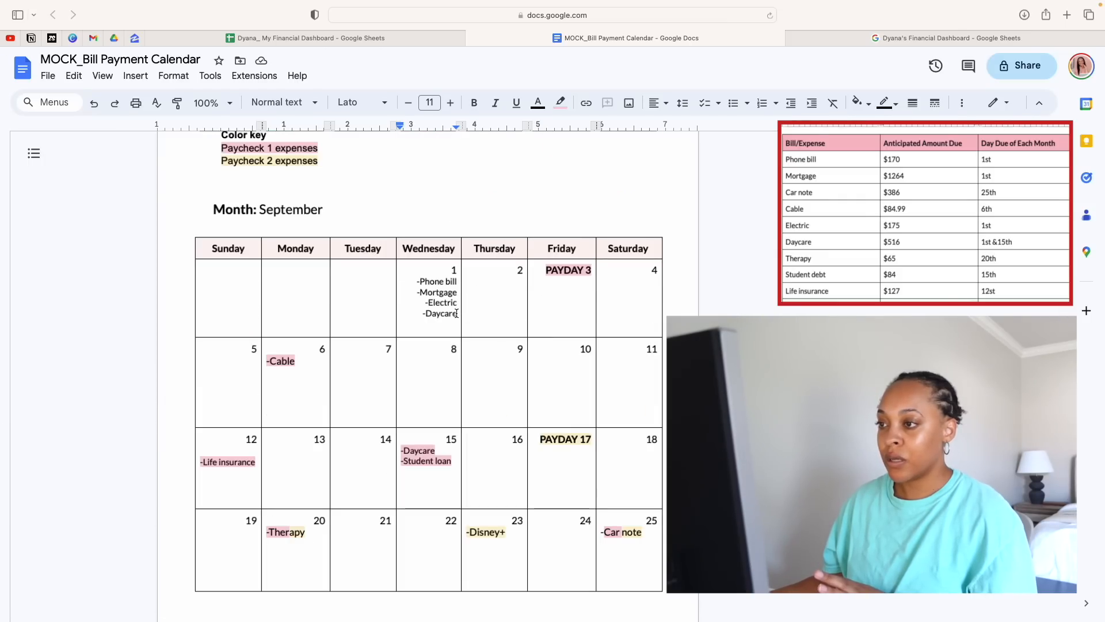
{"action": "left_click_drag", "start_coordinate": [459, 315], "coordinate": [413, 286]}
{"action": "right_click", "coordinate": [433, 303]}
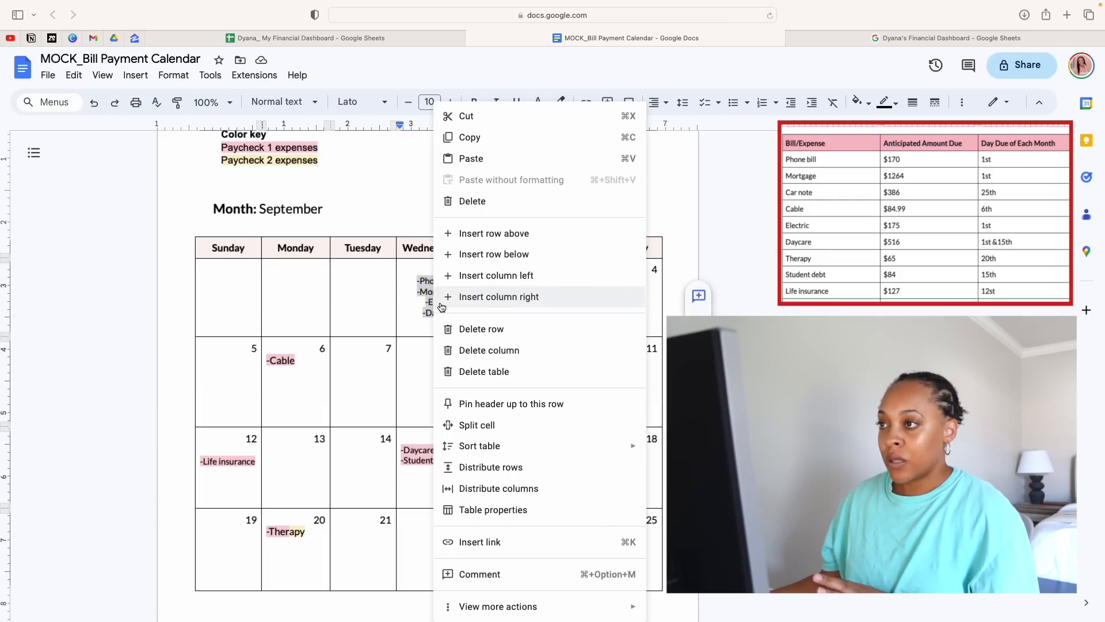
{"action": "left_click", "coordinate": [472, 138]}
{"action": "left_click", "coordinate": [508, 316]}
Paste the copied list of four bills under PAYDAY 1 on the first Friday of the October calendar
{"action": "scroll", "coordinate": [562, 429], "scroll_direction": "down", "scroll_amount": 6}
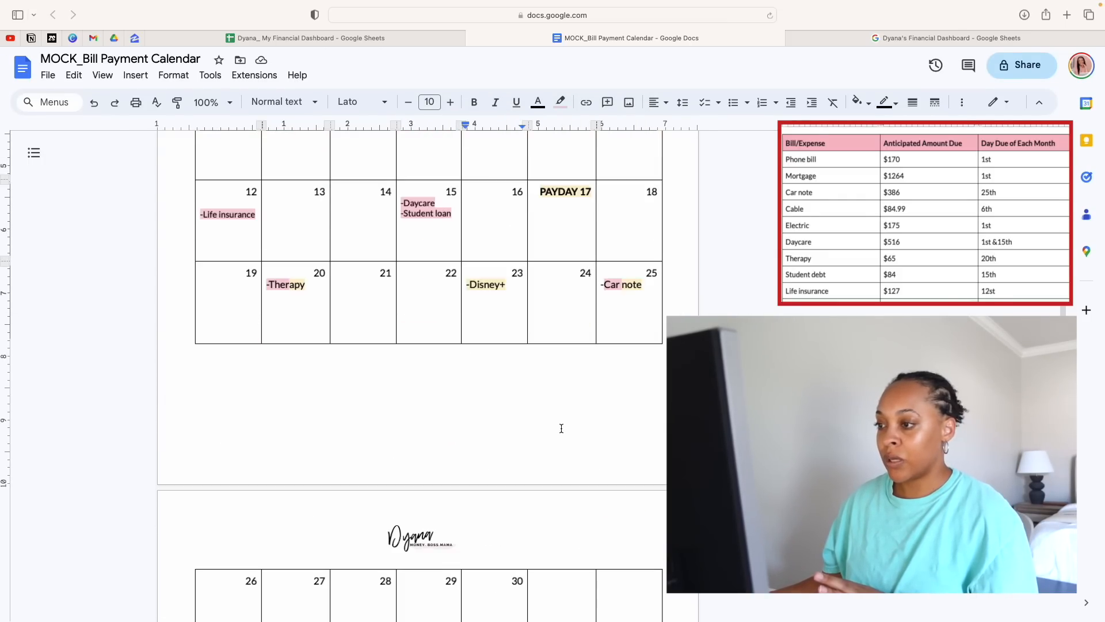
{"action": "scroll", "coordinate": [560, 436], "scroll_direction": "down", "scroll_amount": 5}
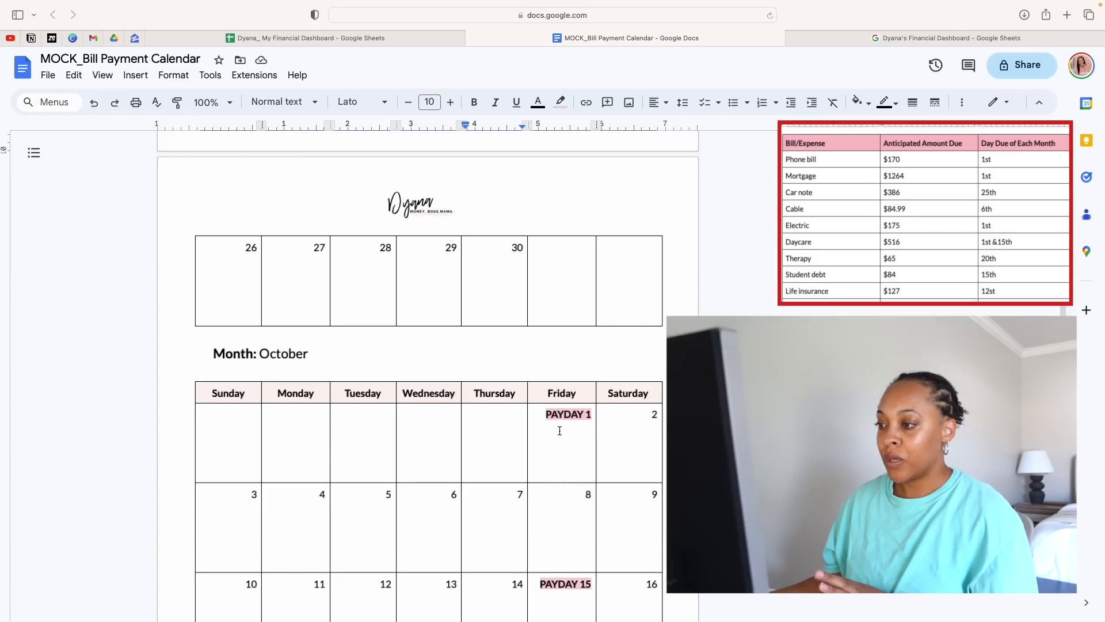
{"action": "left_click", "coordinate": [550, 442]}
{"action": "right_click", "coordinate": [539, 437]}
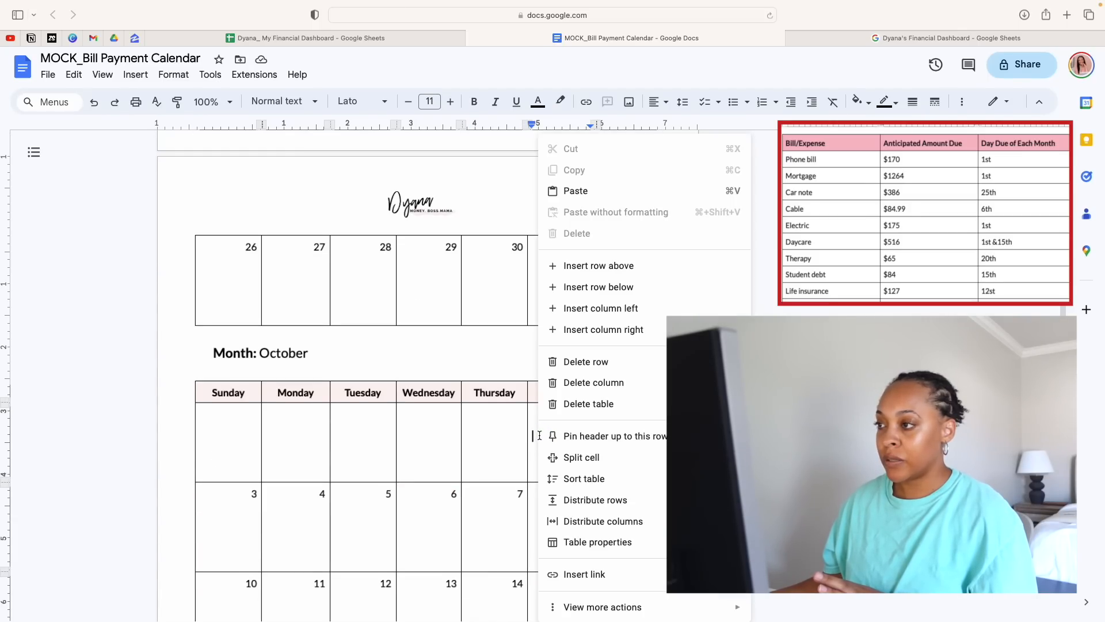
{"action": "left_click", "coordinate": [590, 190]}
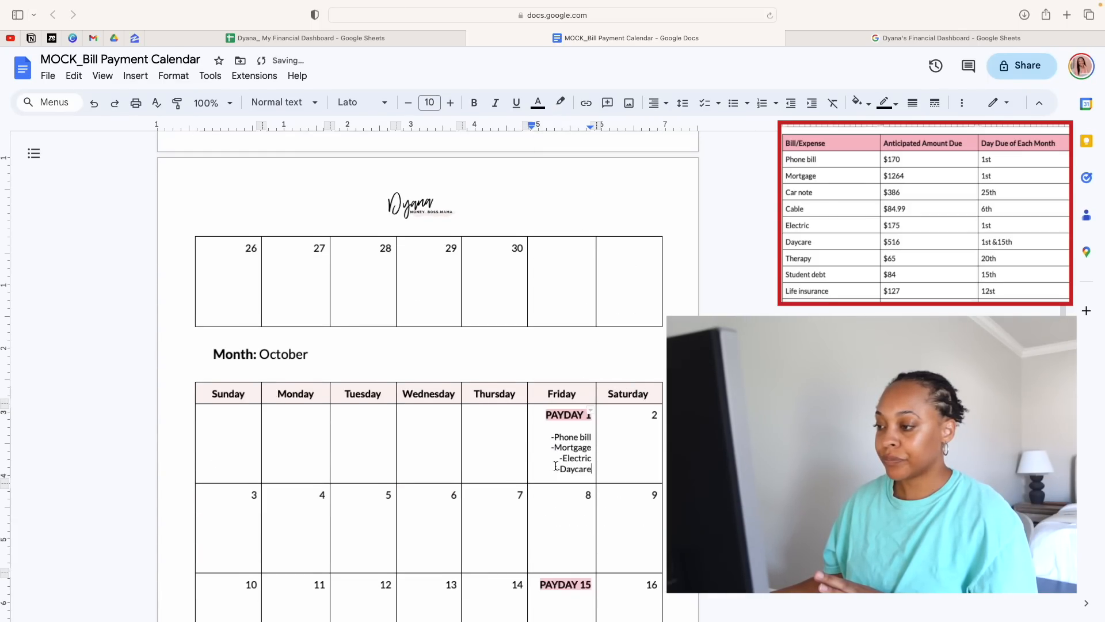
Enter "-Car note" under Monday the 25th in the October calendar
{"action": "scroll", "coordinate": [541, 522], "scroll_direction": "down", "scroll_amount": 3}
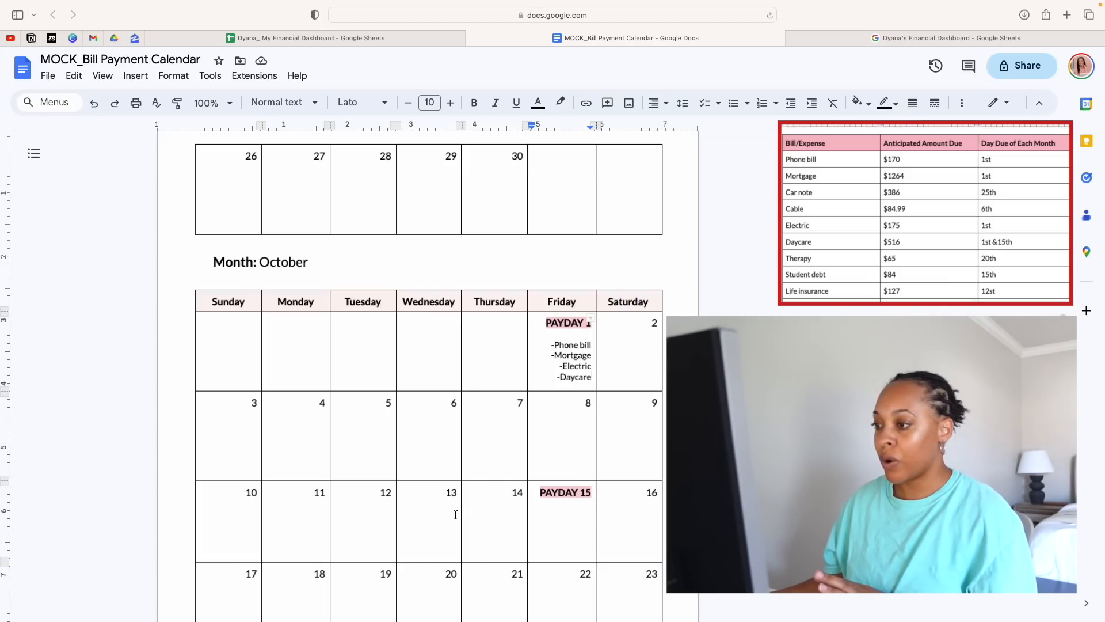
{"action": "scroll", "coordinate": [426, 530], "scroll_direction": "down", "scroll_amount": 10}
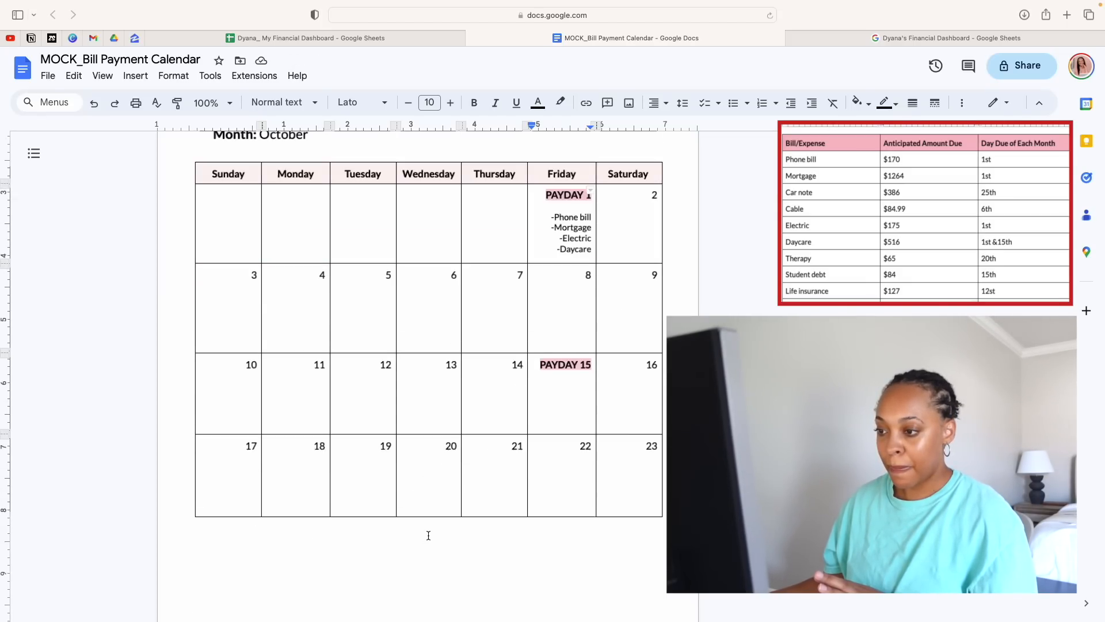
{"action": "left_click", "coordinate": [309, 377]}
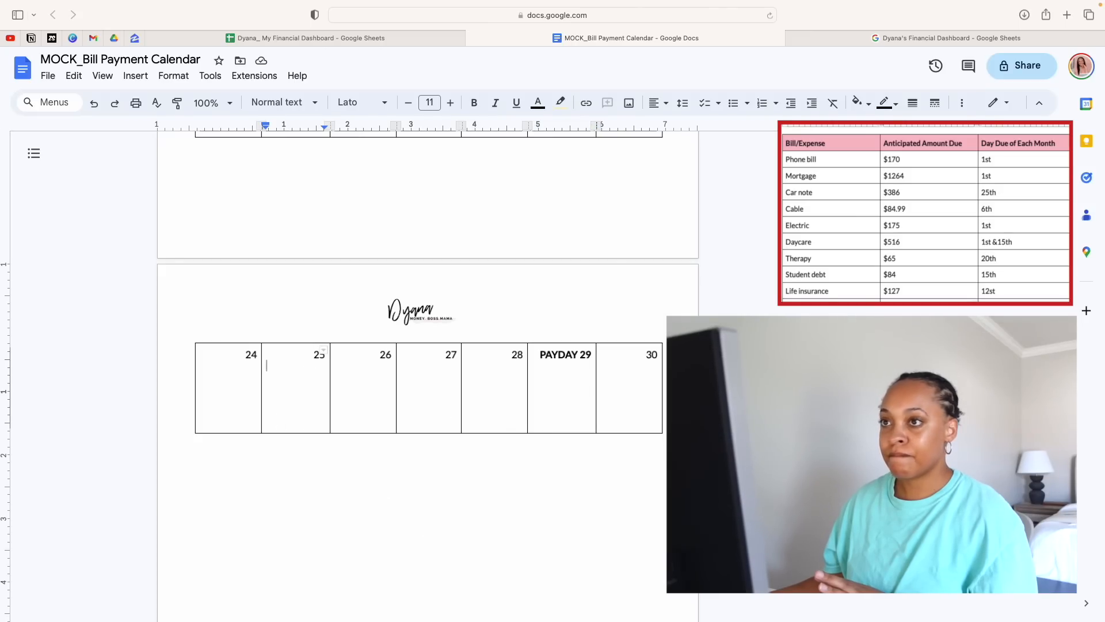
{"action": "type", "text": "-Car not"}
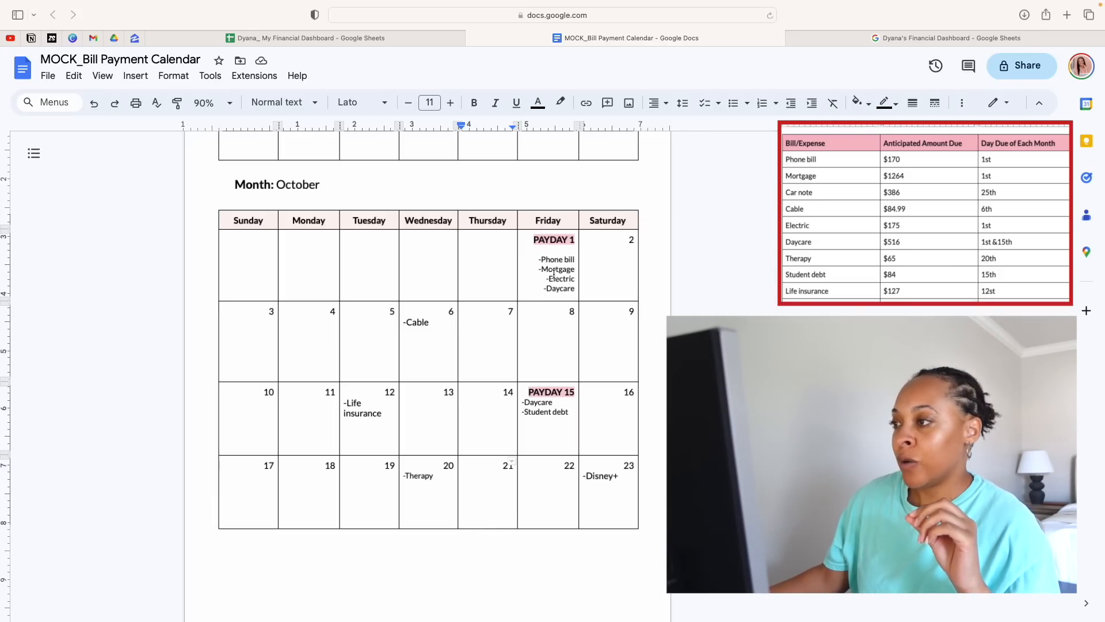
Highlight the phone bill, mortgage, electric and daycare entries on Wednesday, September 1 in the light Paycheck 2 yellow
{"action": "scroll", "coordinate": [553, 274], "scroll_direction": "up", "scroll_amount": 5}
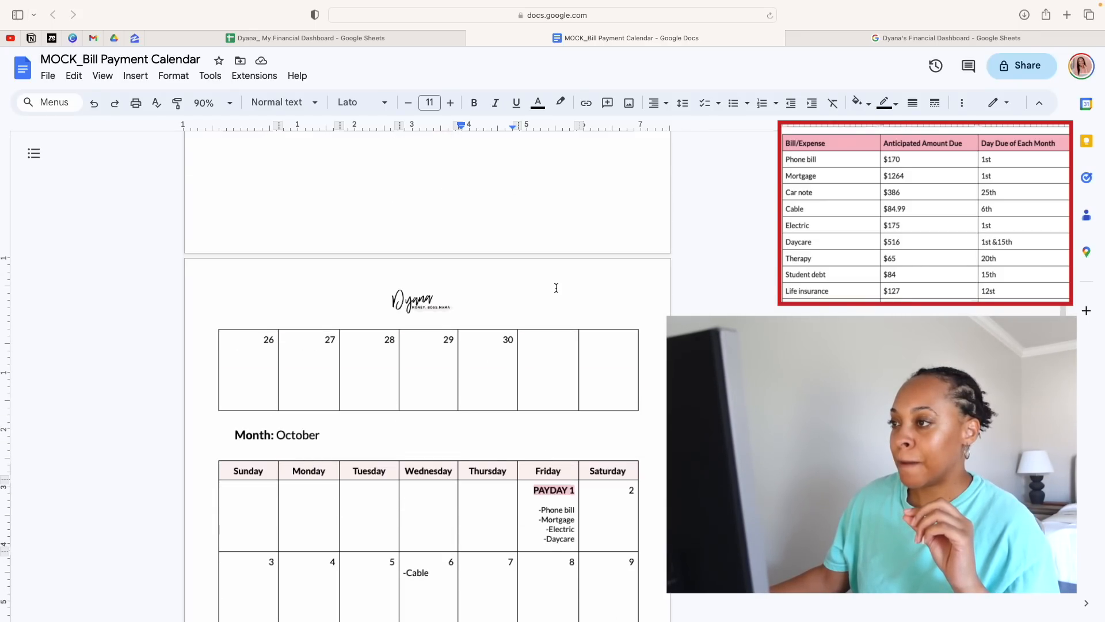
{"action": "scroll", "coordinate": [556, 288], "scroll_direction": "up", "scroll_amount": 8}
{"action": "left_click_drag", "start_coordinate": [456, 256], "coordinate": [418, 224]}
{"action": "left_click", "coordinate": [438, 242]}
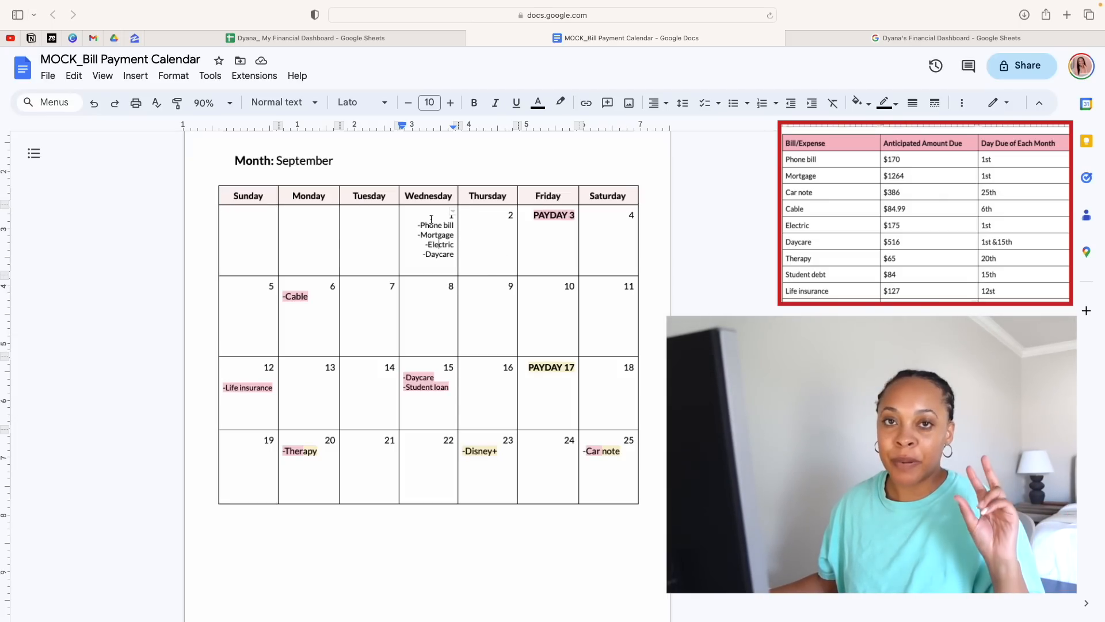
{"action": "left_click_drag", "start_coordinate": [431, 219], "coordinate": [455, 256]}
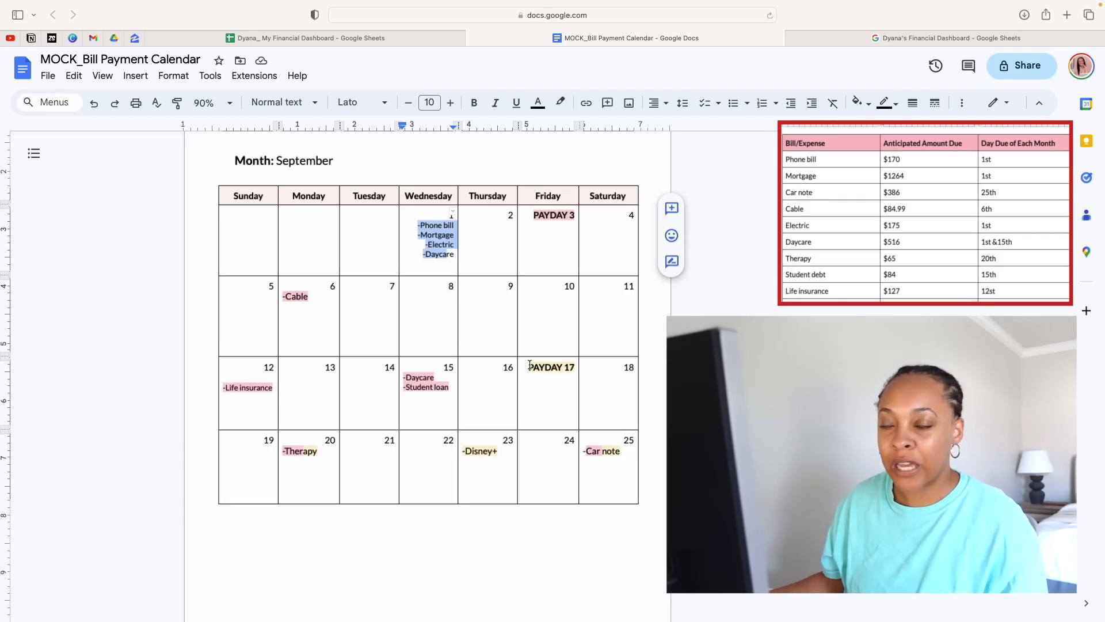
{"action": "left_click", "coordinate": [455, 254]}
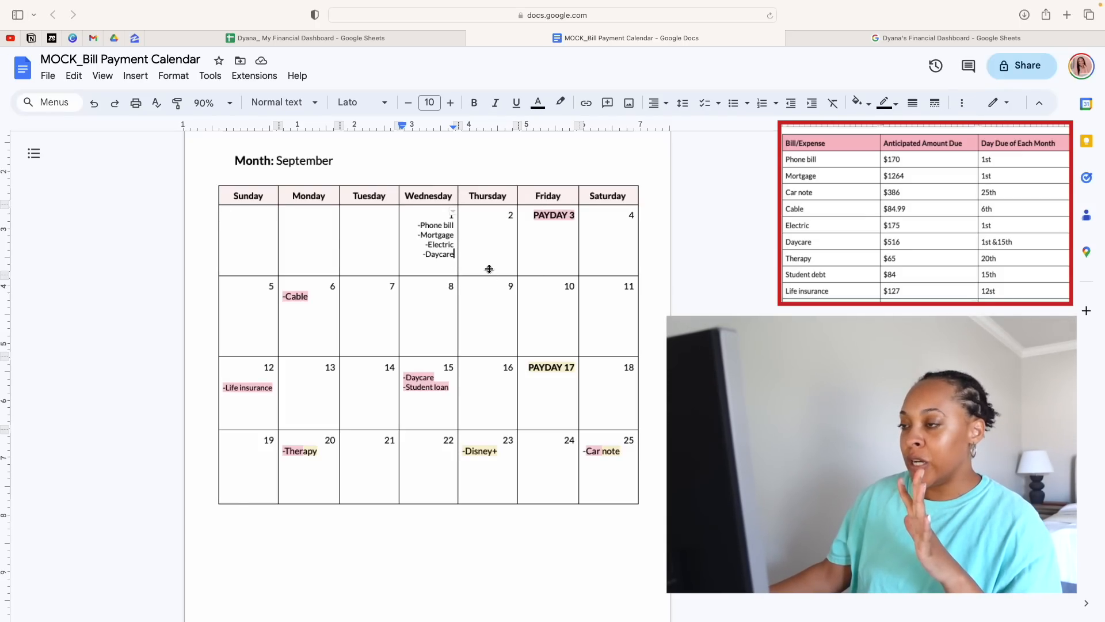
{"action": "left_click_drag", "start_coordinate": [416, 226], "coordinate": [451, 254]}
{"action": "left_click", "coordinate": [461, 217]}
{"action": "left_click", "coordinate": [560, 102]}
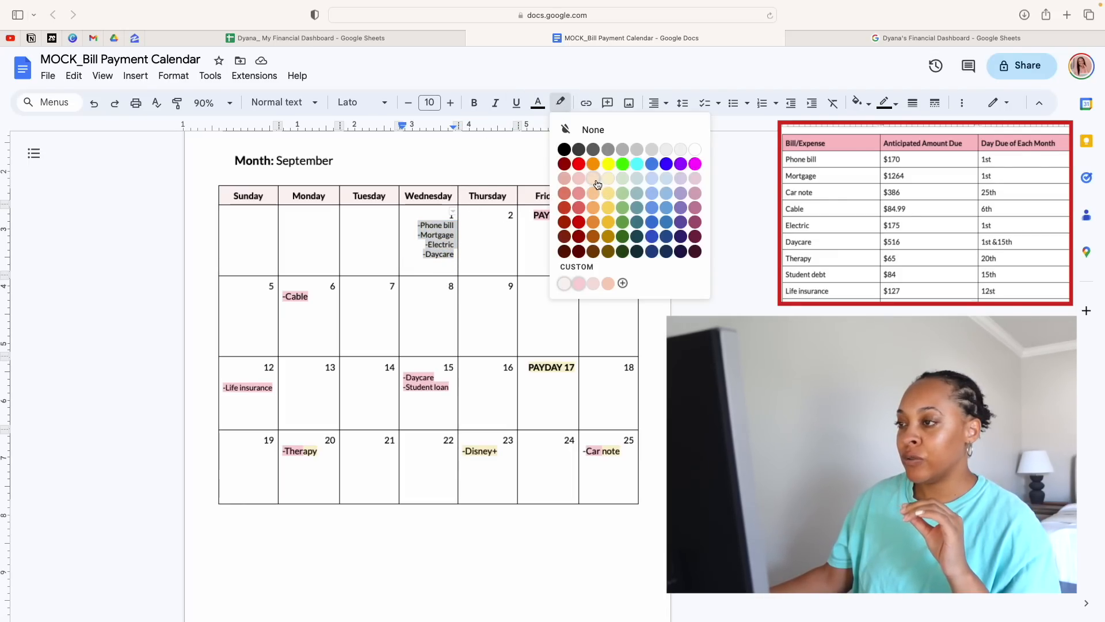
{"action": "left_click", "coordinate": [608, 178]}
{"action": "left_click", "coordinate": [462, 295]}
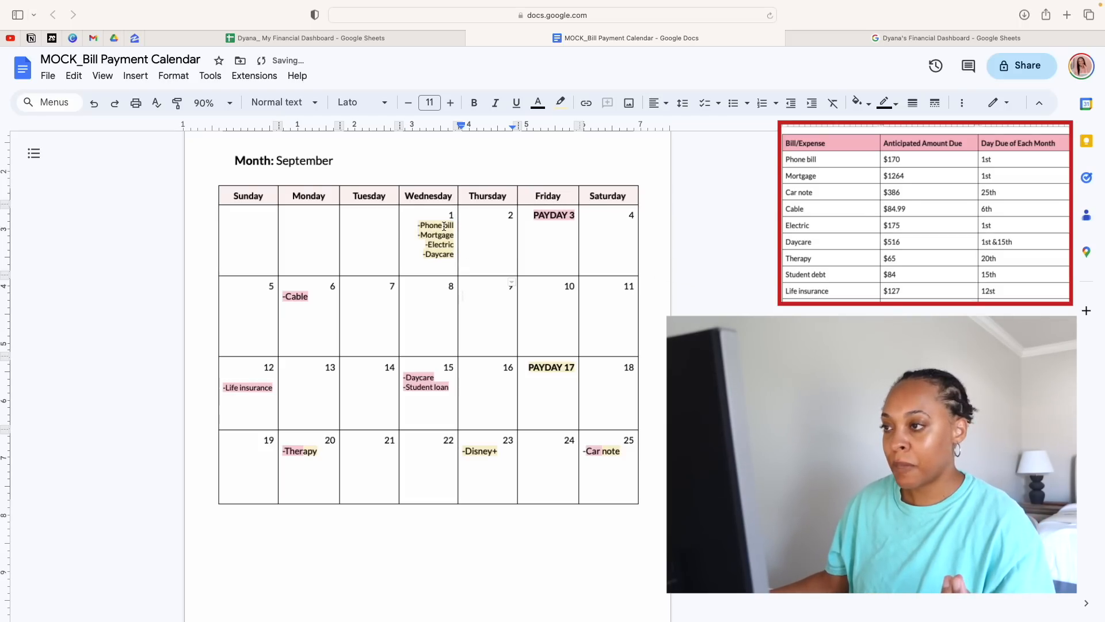
Remove the highlight from the four bills on Wednesday, September 1
{"action": "left_click_drag", "start_coordinate": [451, 254], "coordinate": [417, 224]}
{"action": "left_click", "coordinate": [560, 102]}
{"action": "left_click", "coordinate": [591, 131]}
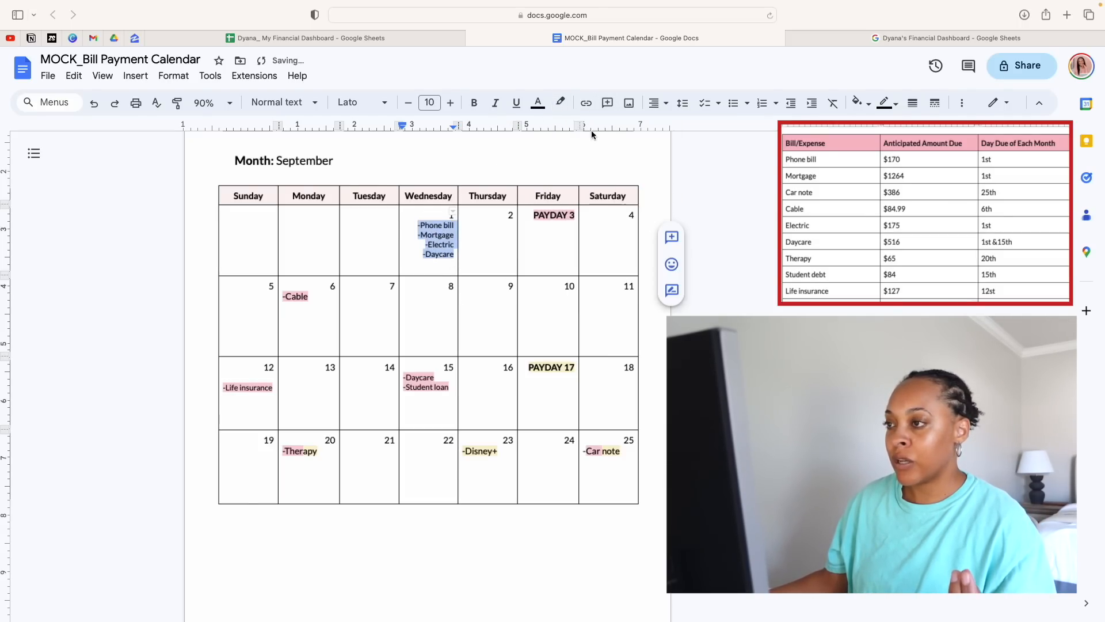
{"action": "left_click", "coordinate": [465, 233]}
Highlight the four bills under PAYDAY 1 in the October calendar in the custom Paycheck 1 pink
{"action": "scroll", "coordinate": [587, 397], "scroll_direction": "down", "scroll_amount": 3}
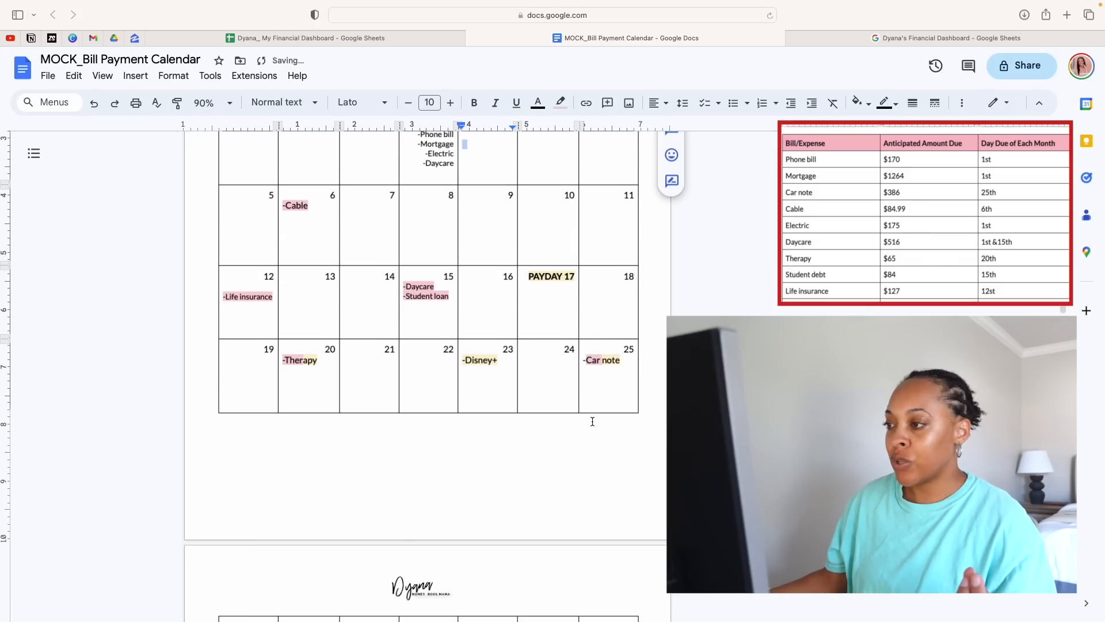
{"action": "scroll", "coordinate": [593, 421], "scroll_direction": "down", "scroll_amount": 15}
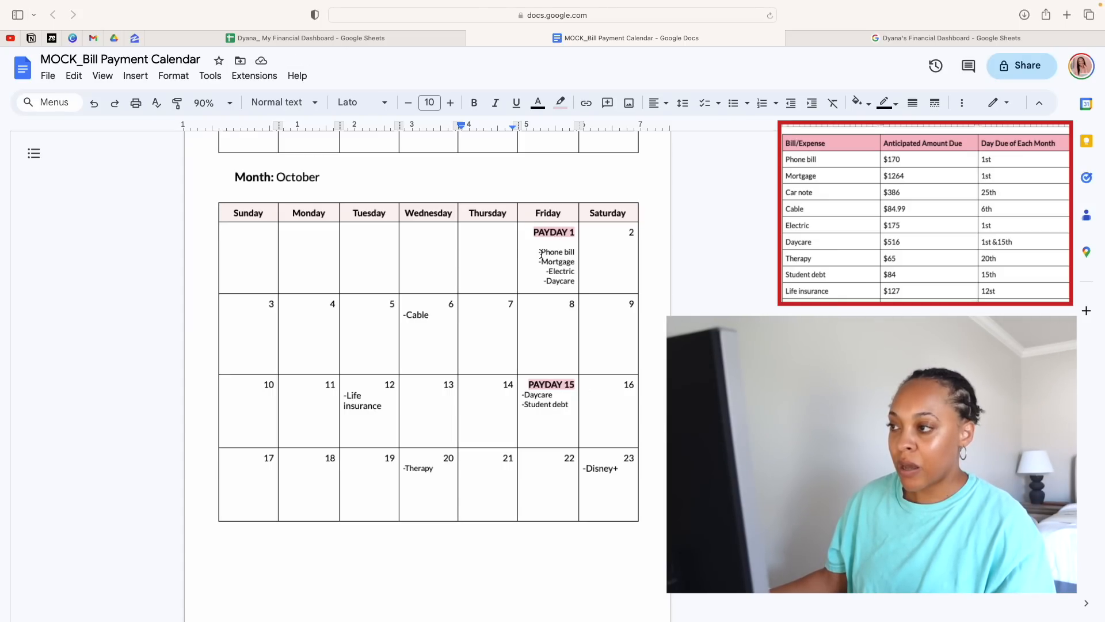
{"action": "left_click_drag", "start_coordinate": [536, 253], "coordinate": [575, 285]}
{"action": "left_click", "coordinate": [560, 102]}
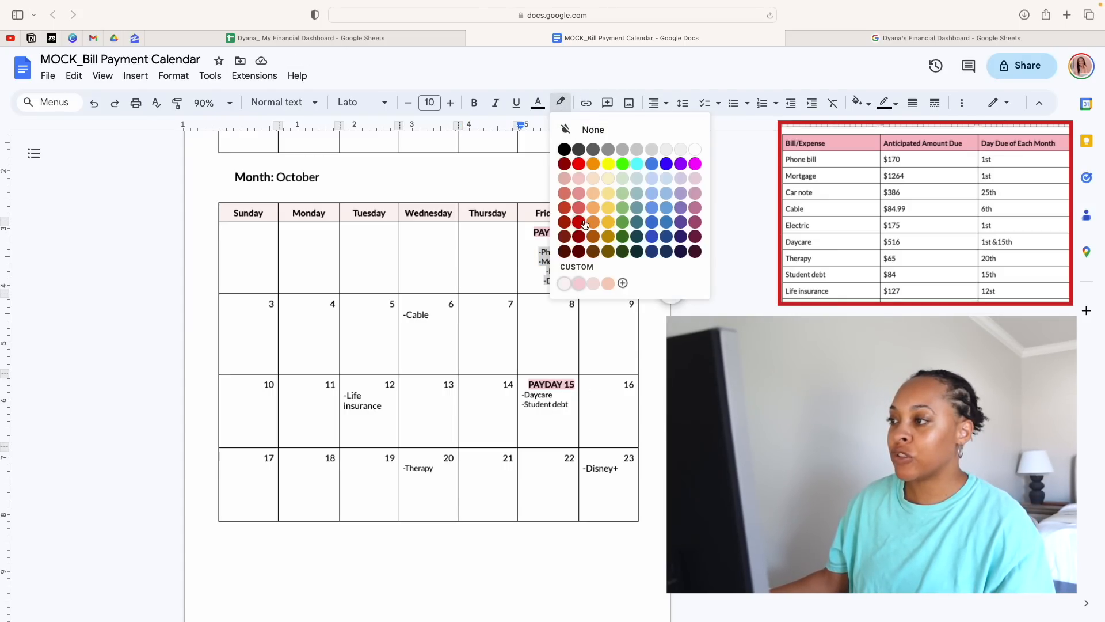
{"action": "left_click", "coordinate": [579, 283]}
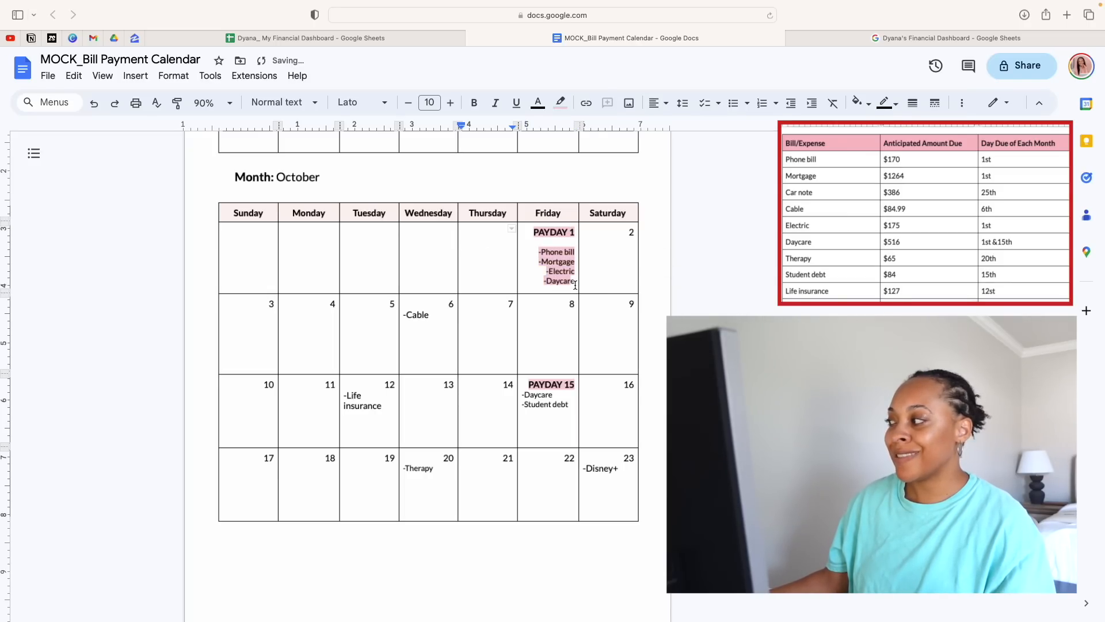
Remove the highlight from the four bills under PAYDAY 1 in the October calendar
{"action": "left_click_drag", "start_coordinate": [576, 285], "coordinate": [539, 255]}
{"action": "left_click", "coordinate": [560, 103]}
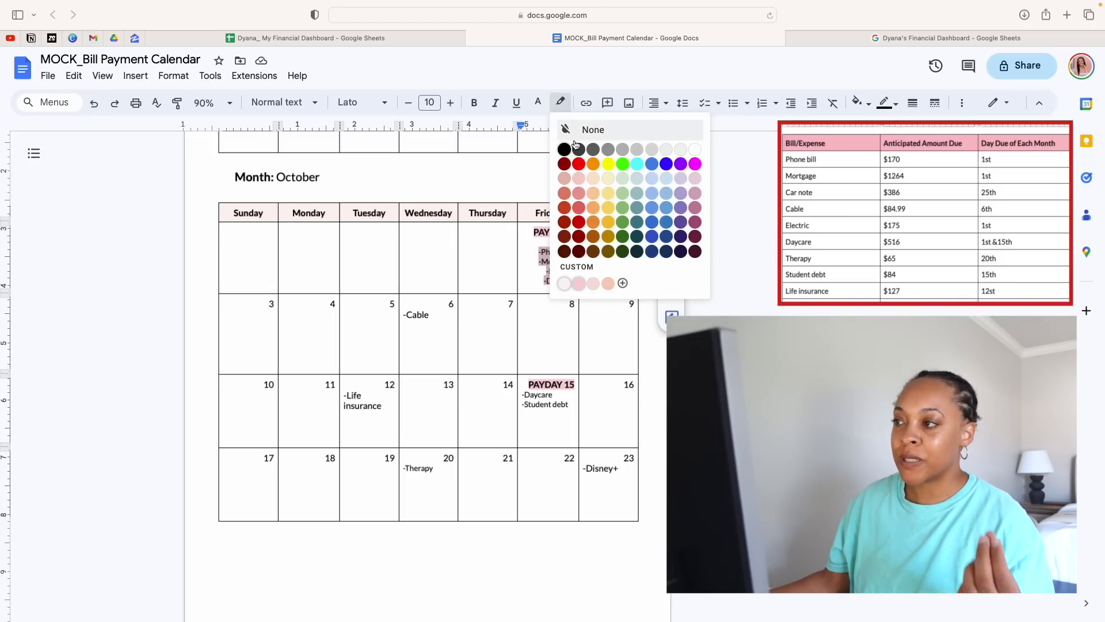
{"action": "left_click", "coordinate": [579, 137]}
{"action": "left_click", "coordinate": [508, 245]}
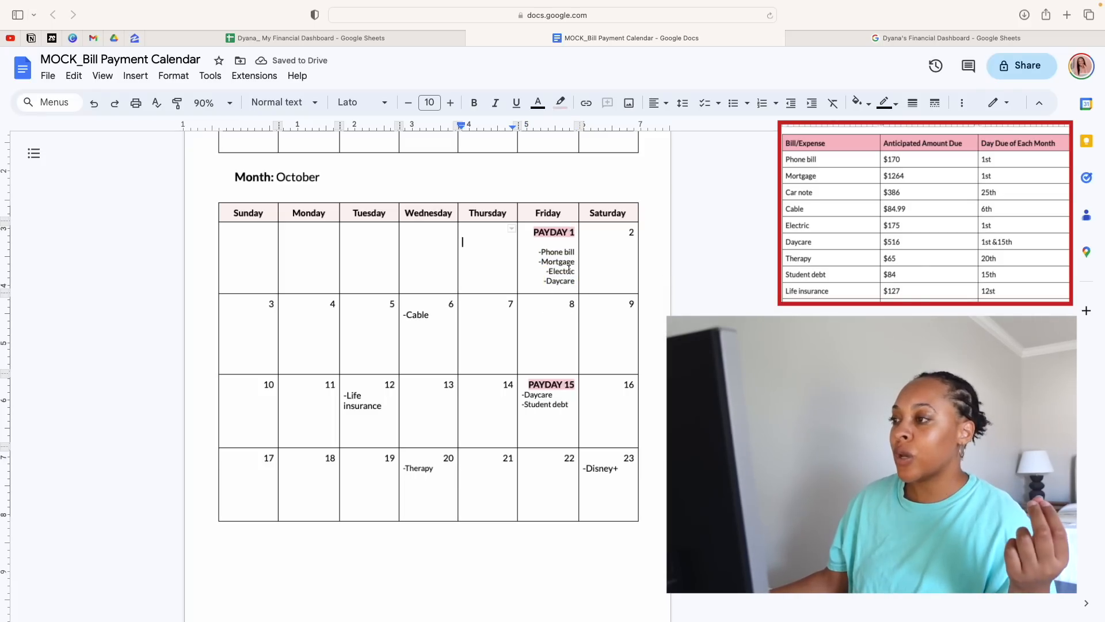
Review the September bills around PAYDAY 17 alongside the four bills due on October 1
{"action": "scroll", "coordinate": [567, 267], "scroll_direction": "down", "scroll_amount": 3}
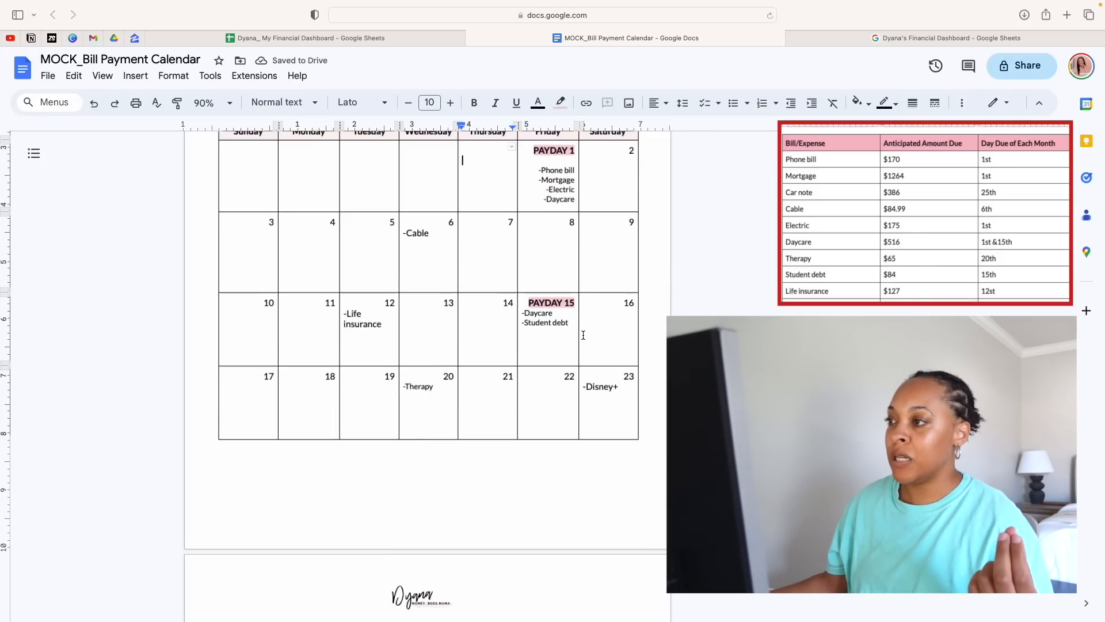
{"action": "scroll", "coordinate": [570, 276], "scroll_direction": "up", "scroll_amount": 3}
{"action": "scroll", "coordinate": [582, 334], "scroll_direction": "up", "scroll_amount": 3}
{"action": "scroll", "coordinate": [582, 335], "scroll_direction": "up", "scroll_amount": 5}
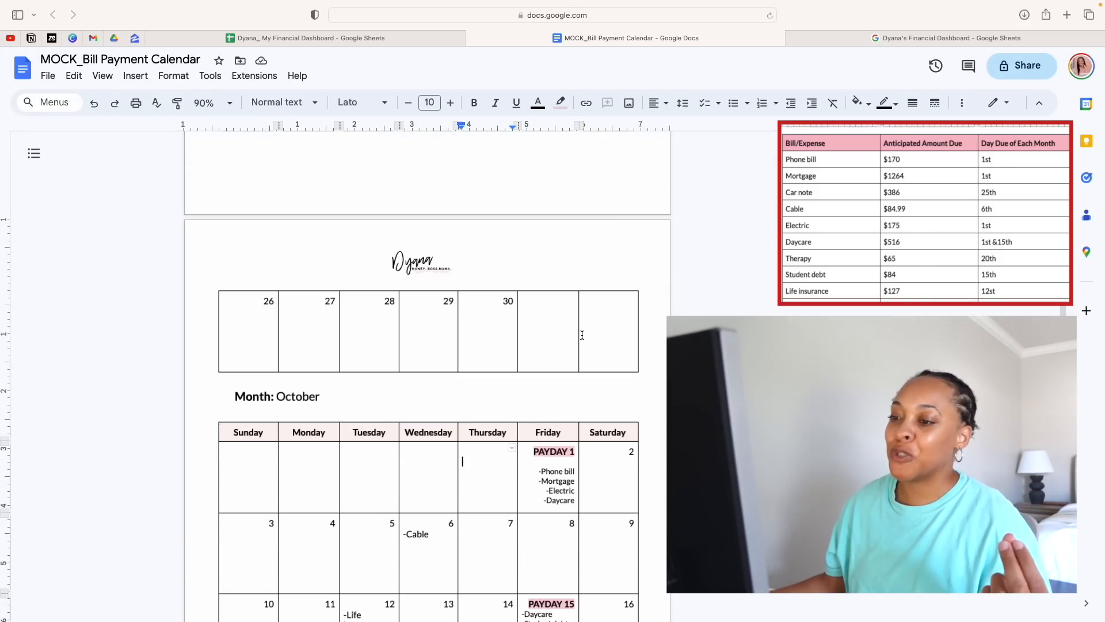
{"action": "scroll", "coordinate": [582, 334], "scroll_direction": "up", "scroll_amount": 4}
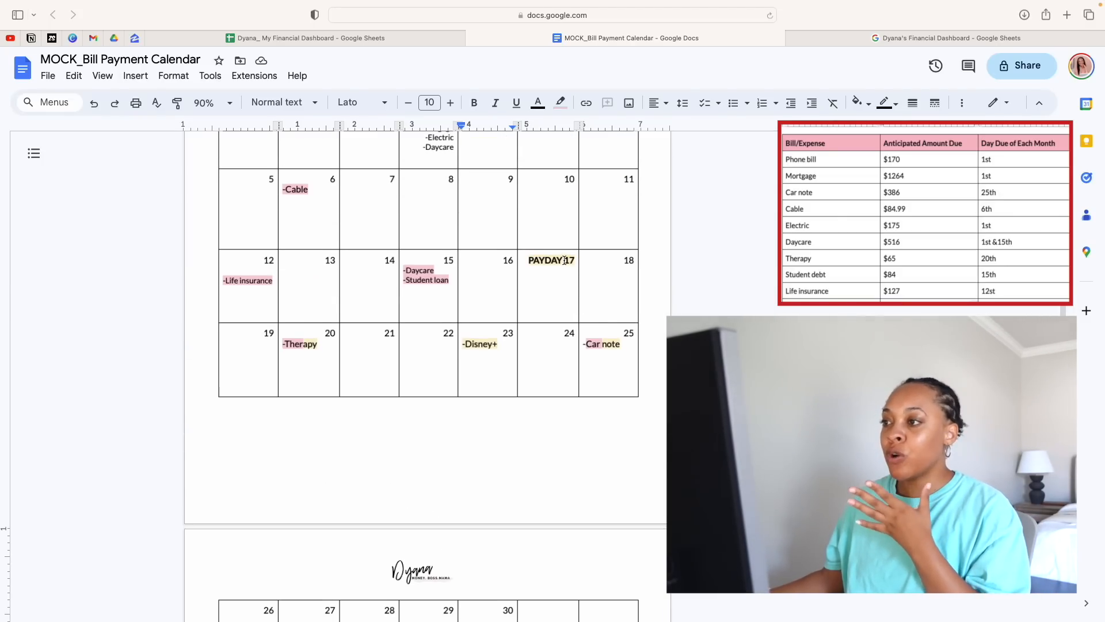
{"action": "left_click_drag", "start_coordinate": [532, 260], "coordinate": [631, 362]}
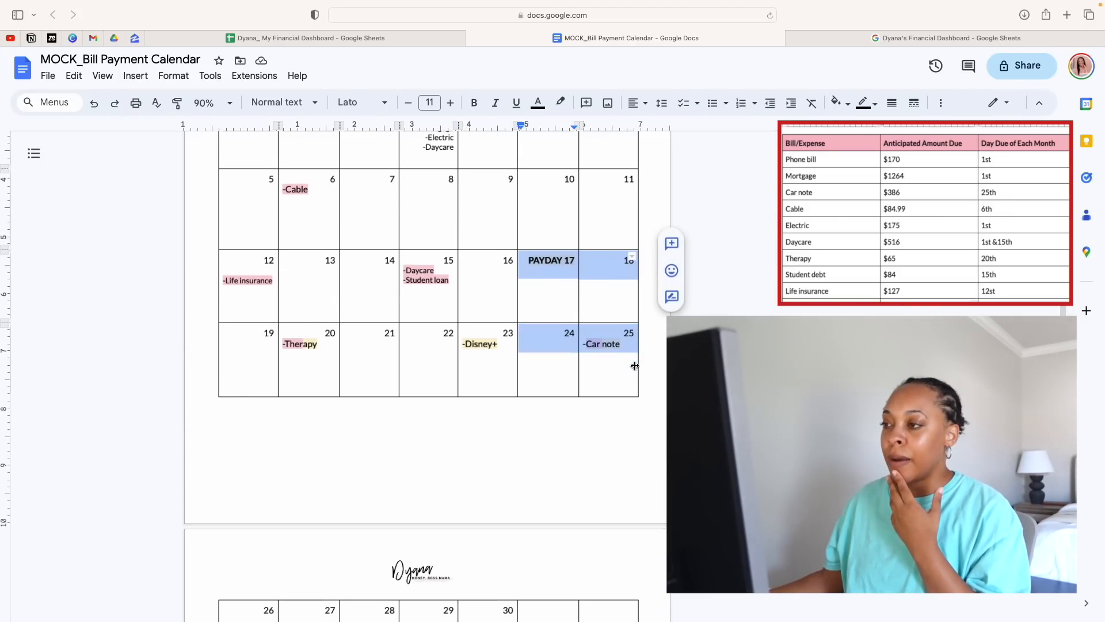
{"action": "left_click", "coordinate": [538, 263]}
{"action": "left_click_drag", "start_coordinate": [538, 263], "coordinate": [296, 360]}
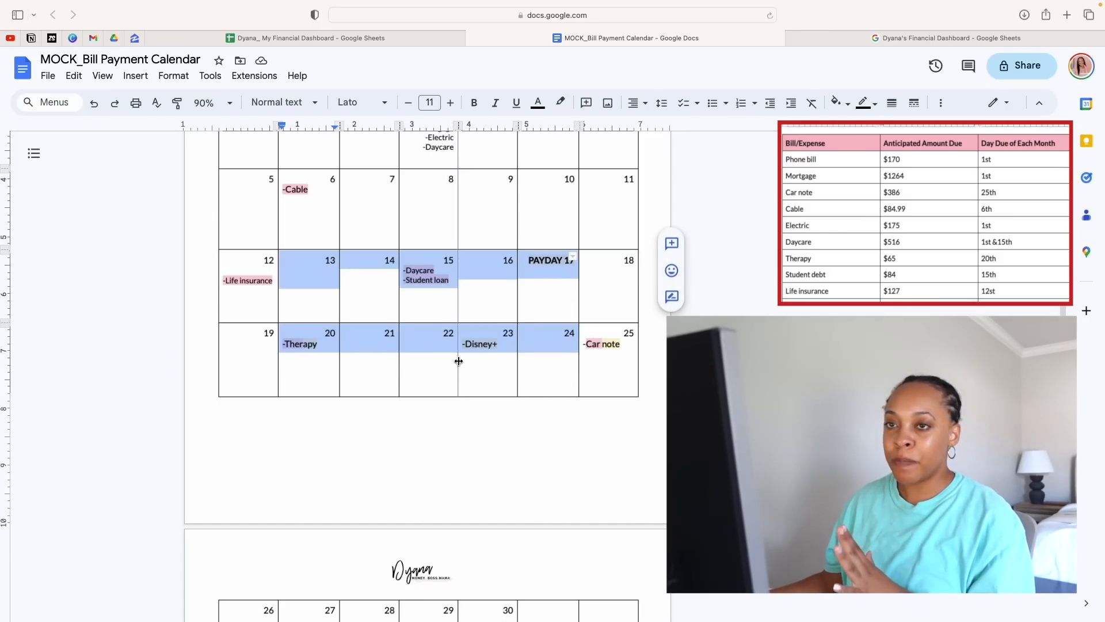
{"action": "left_click", "coordinate": [552, 371]}
{"action": "scroll", "coordinate": [542, 356], "scroll_direction": "down", "scroll_amount": 10}
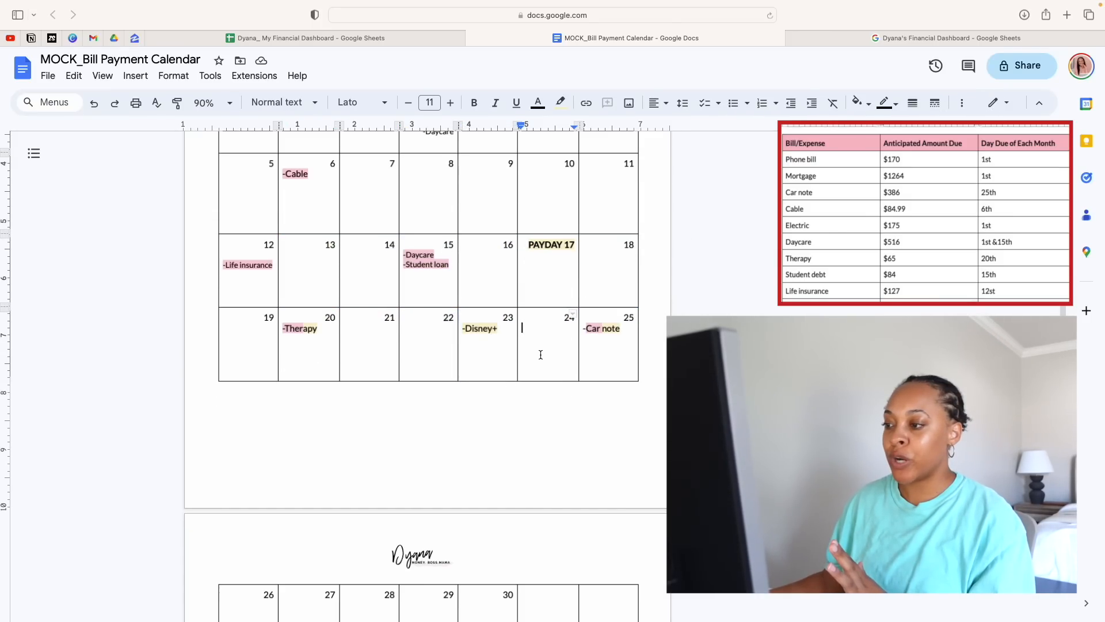
{"action": "triple_click", "coordinate": [562, 481]}
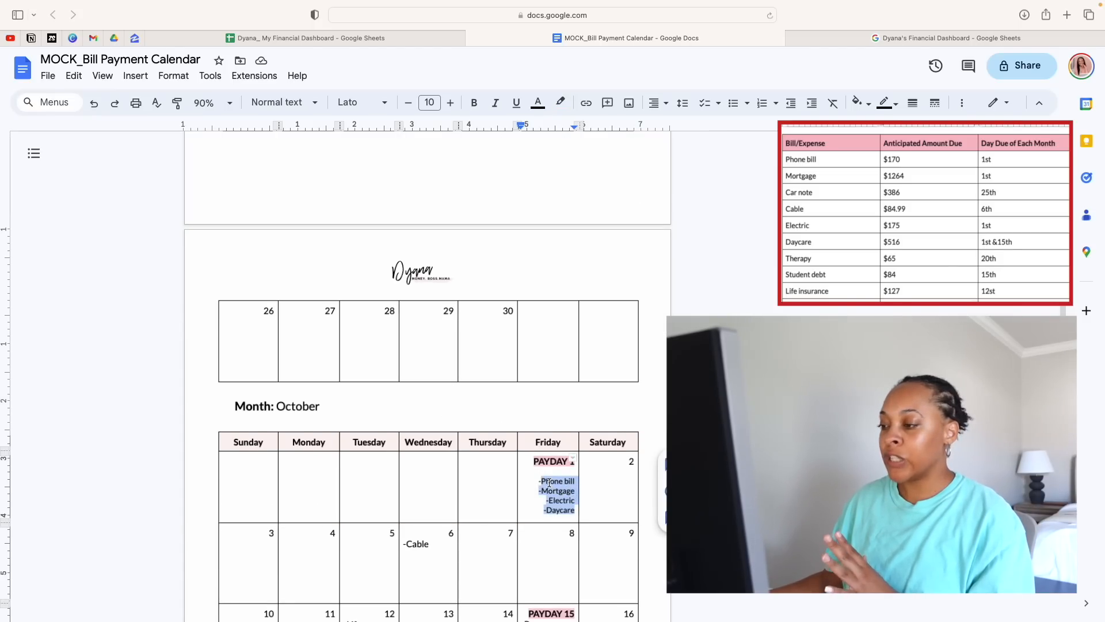
{"action": "left_click", "coordinate": [550, 483]}
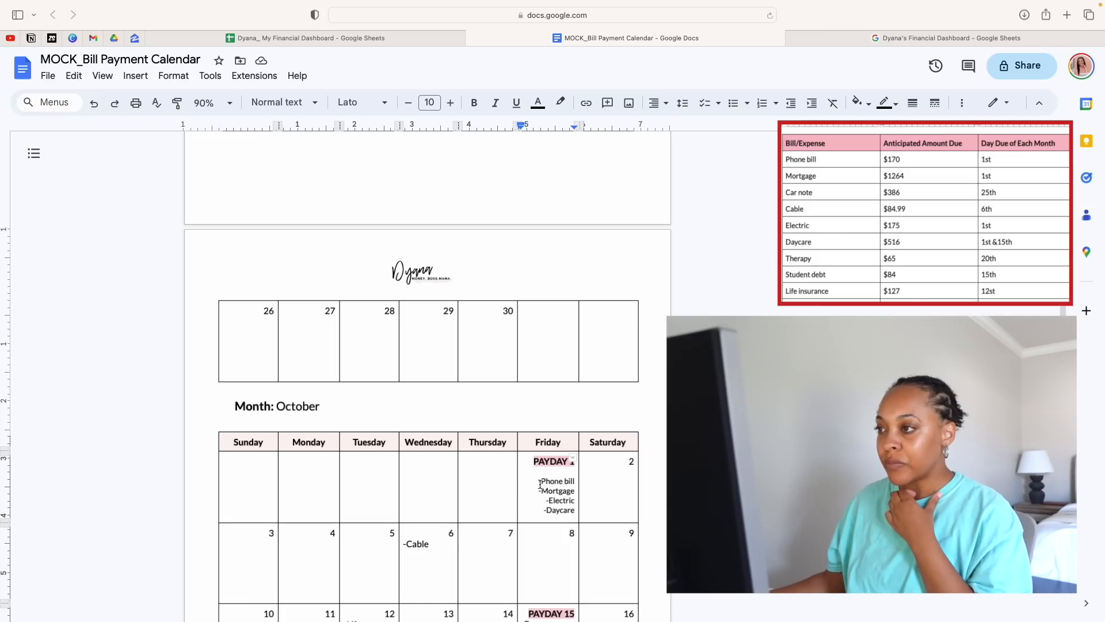
{"action": "scroll", "coordinate": [540, 487], "scroll_direction": "down", "scroll_amount": 2}
{"action": "scroll", "coordinate": [540, 485], "scroll_direction": "up", "scroll_amount": 5}
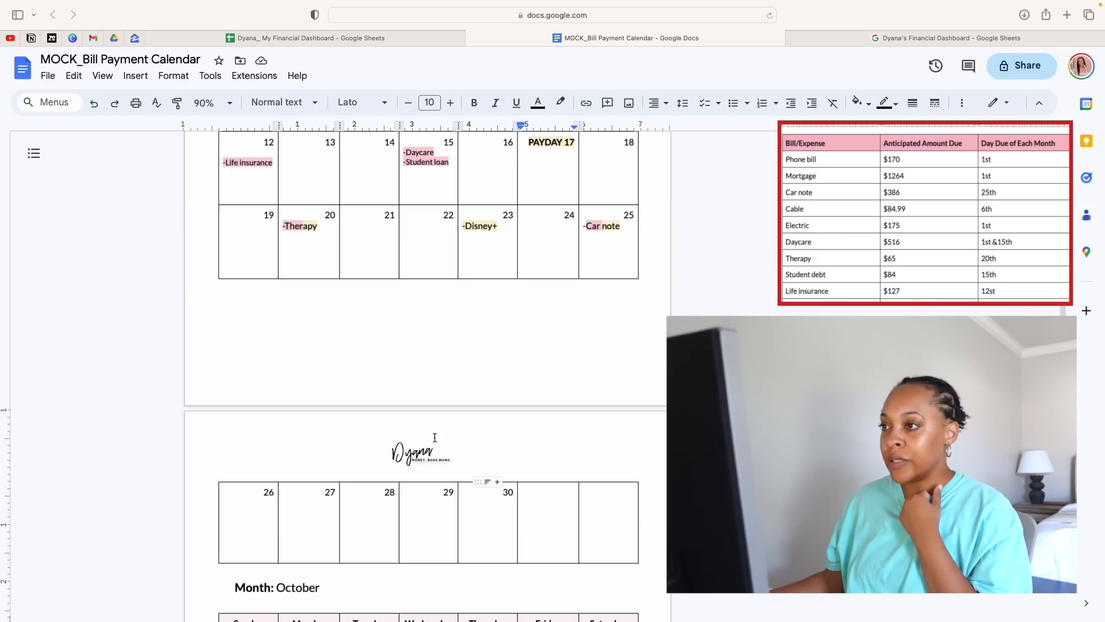
{"action": "scroll", "coordinate": [551, 468], "scroll_direction": "down", "scroll_amount": 3}
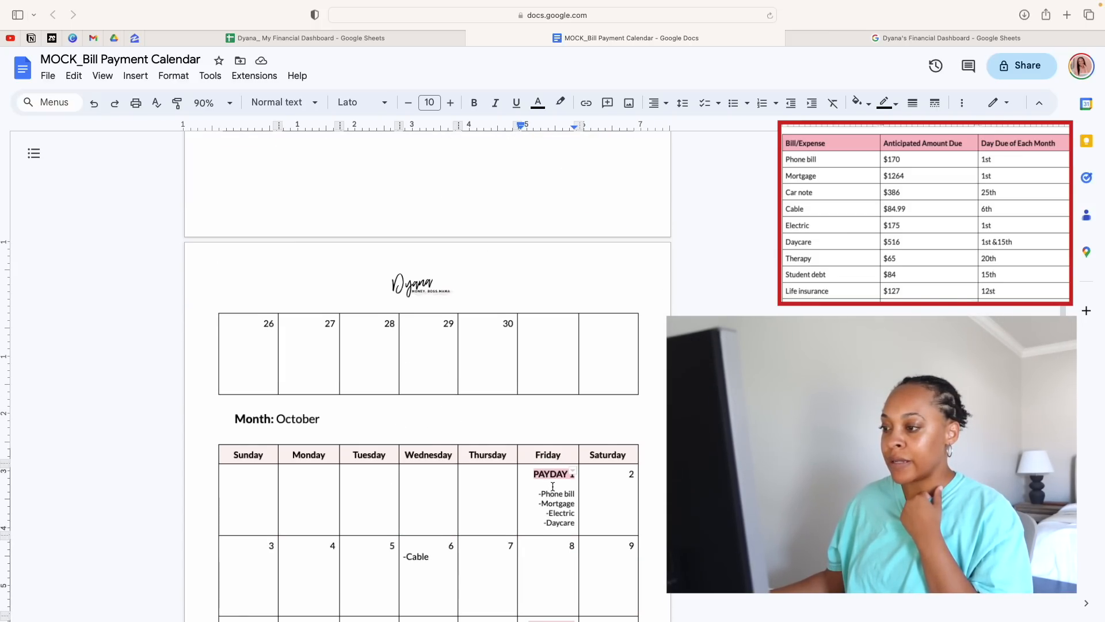
Highlight "-Phone" in the phone bill entry under October's PAYDAY 1 in the light Paycheck 2 yellow
{"action": "left_click_drag", "start_coordinate": [539, 496], "coordinate": [563, 496]}
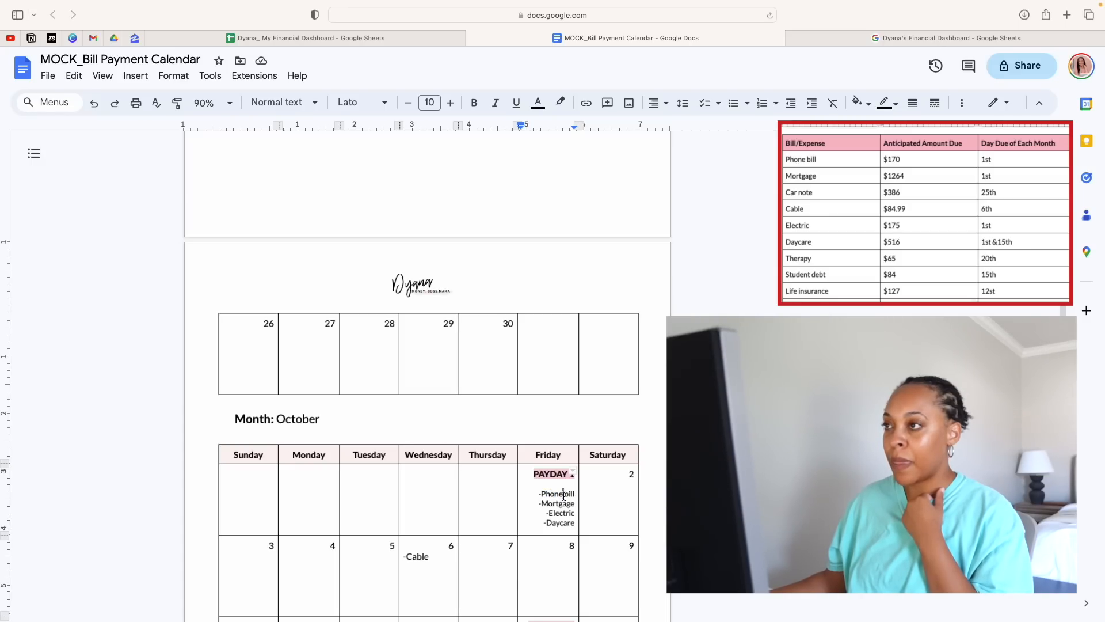
{"action": "left_click", "coordinate": [562, 105]}
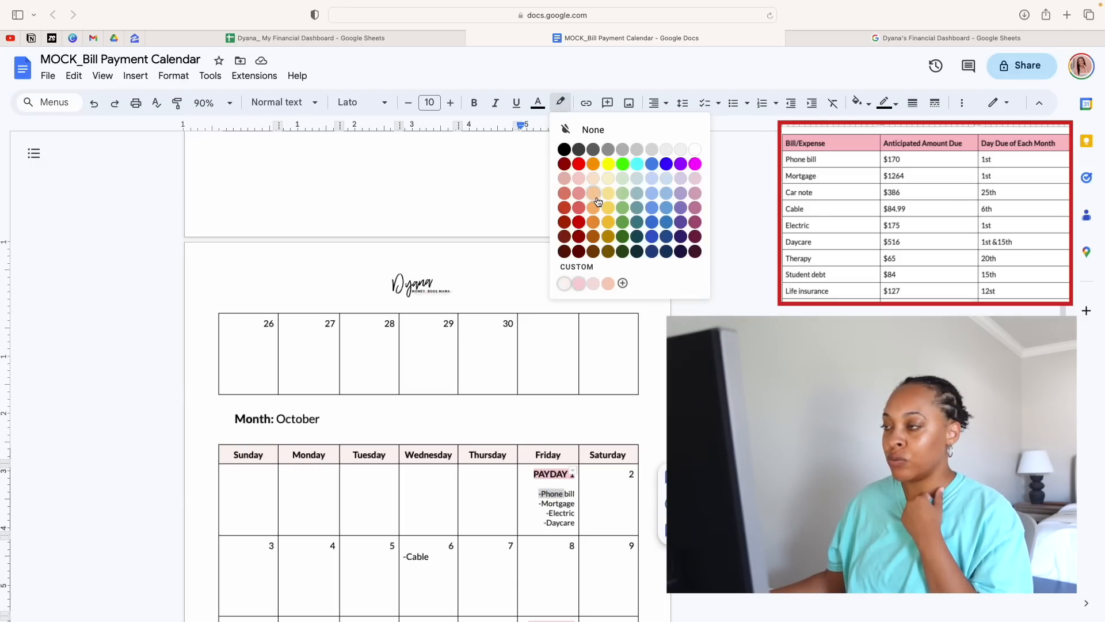
{"action": "left_click", "coordinate": [611, 182]}
Examine the September 20 to 25 bills and PAYDAY 17 to judge which bills that paycheck covers before October 1
{"action": "scroll", "coordinate": [551, 336], "scroll_direction": "up", "scroll_amount": 5}
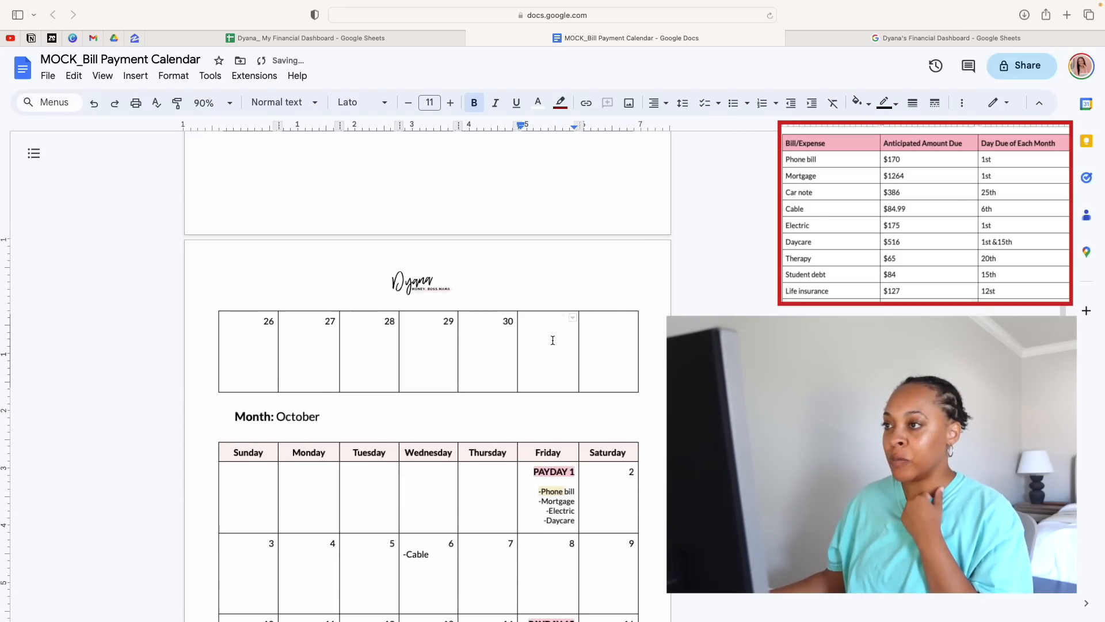
{"action": "left_click_drag", "start_coordinate": [325, 199], "coordinate": [521, 227]}
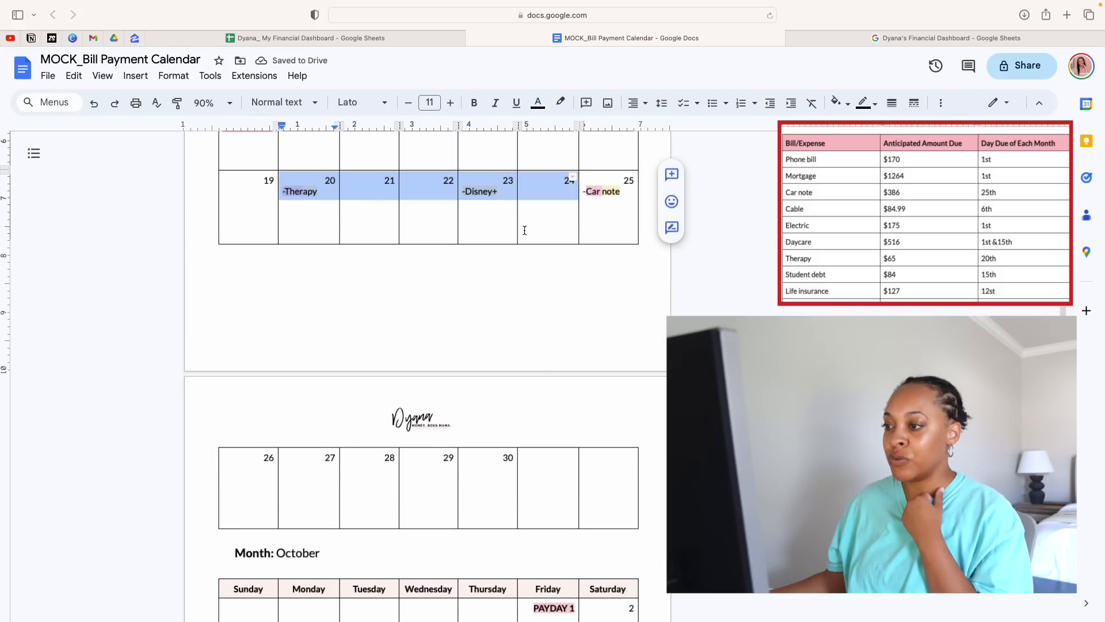
{"action": "scroll", "coordinate": [525, 230], "scroll_direction": "up", "scroll_amount": 5}
{"action": "scroll", "coordinate": [526, 235], "scroll_direction": "down", "scroll_amount": 3}
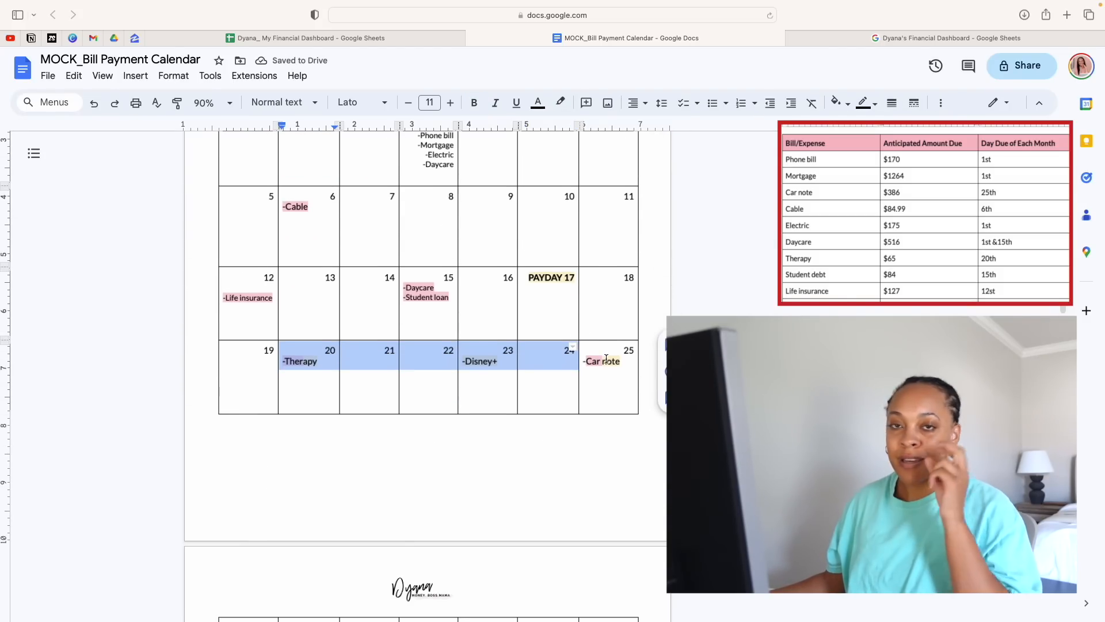
{"action": "left_click", "coordinate": [629, 373]}
{"action": "left_click_drag", "start_coordinate": [628, 373], "coordinate": [259, 375]}
{"action": "left_click", "coordinate": [534, 278]}
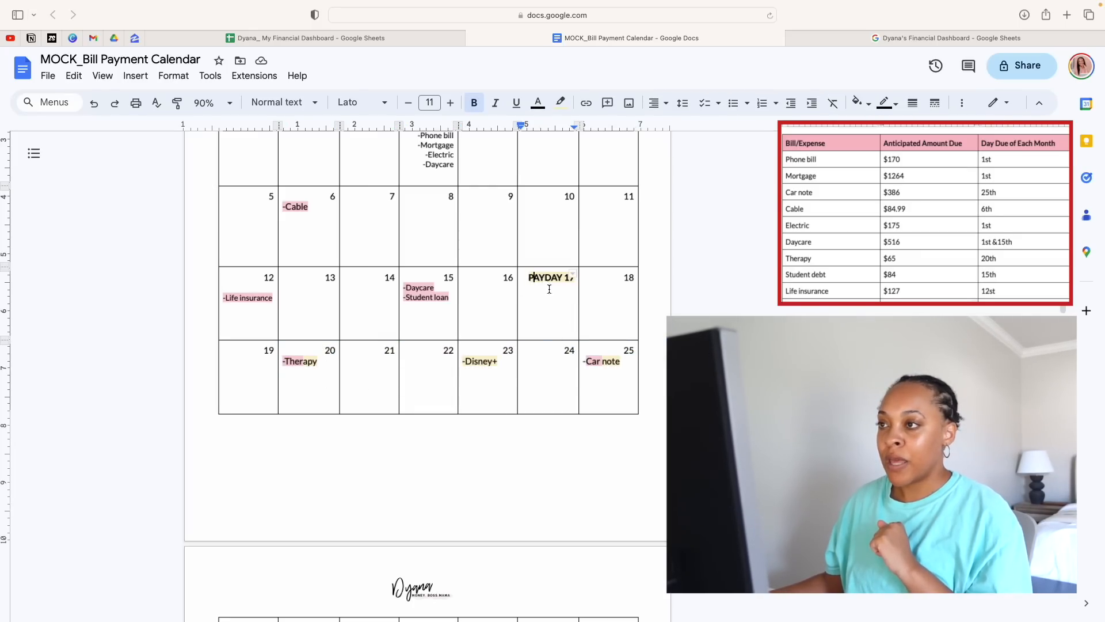
{"action": "scroll", "coordinate": [551, 288], "scroll_direction": "up", "scroll_amount": 3}
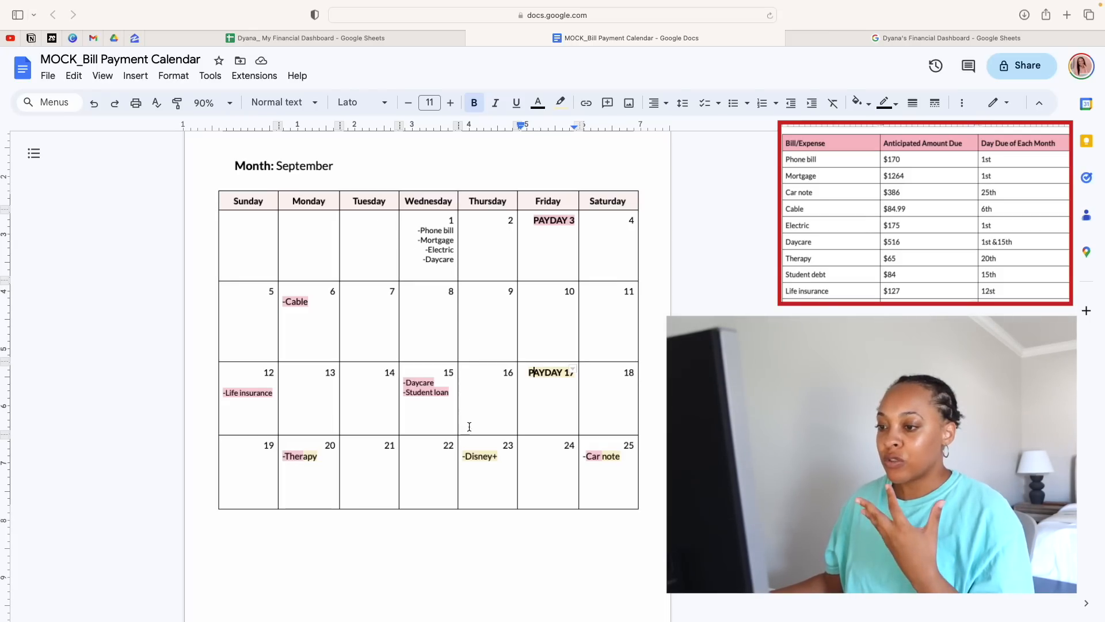
{"action": "scroll", "coordinate": [557, 450], "scroll_direction": "down", "scroll_amount": 10}
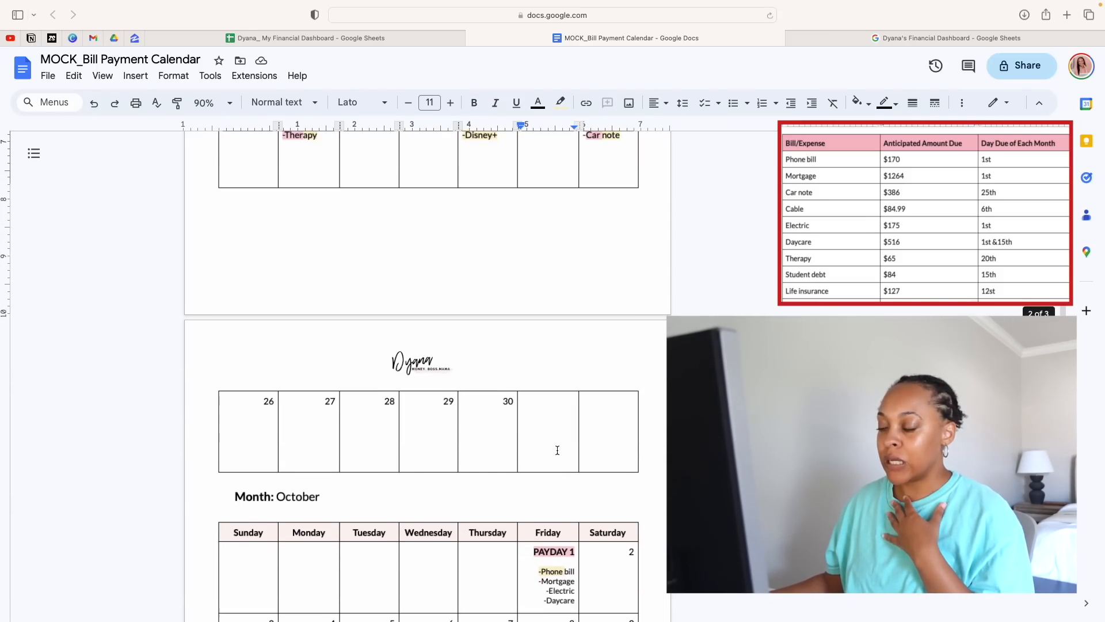
{"action": "scroll", "coordinate": [557, 450], "scroll_direction": "down", "scroll_amount": 6}
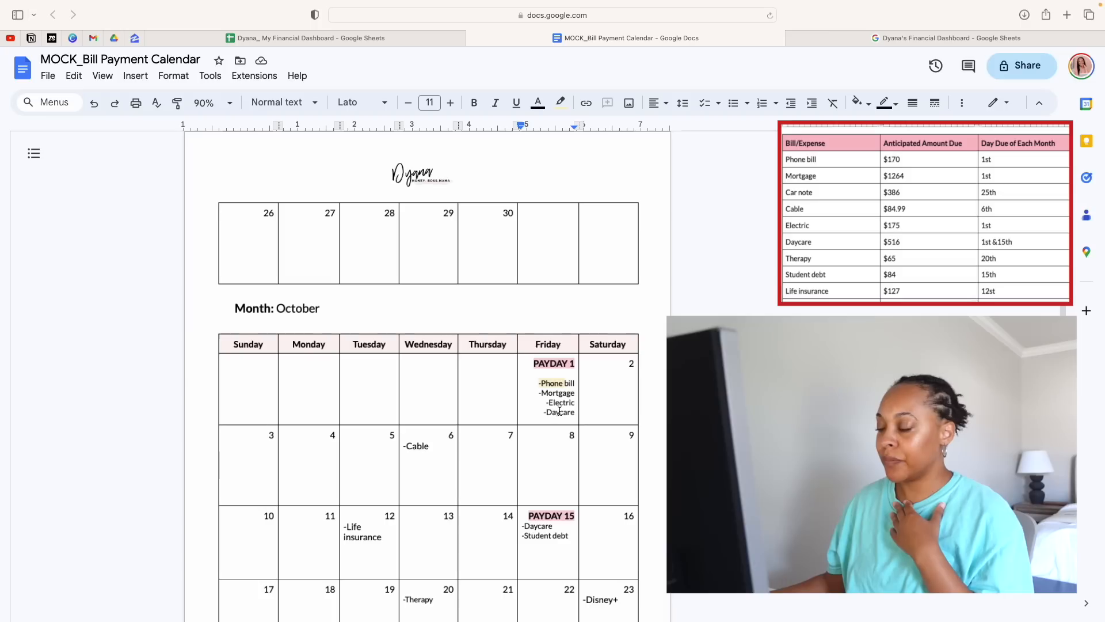
Highlight "Elec" in the electric entry under October's PAYDAY 1 in the light Paycheck 2 yellow
{"action": "left_click_drag", "start_coordinate": [548, 404], "coordinate": [565, 404]}
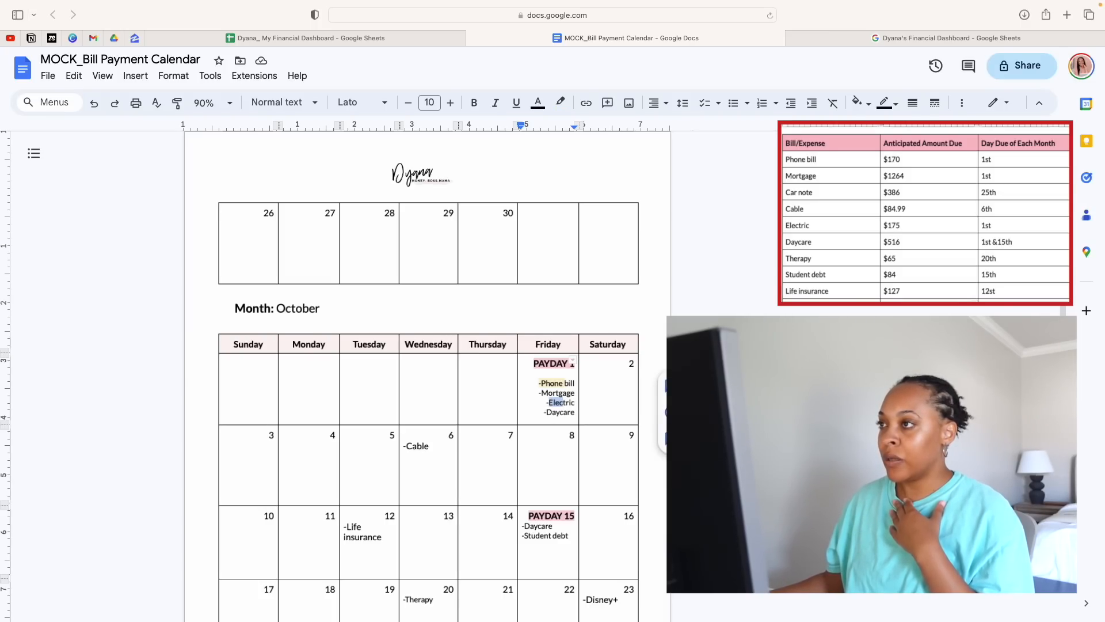
{"action": "left_click", "coordinate": [560, 102]}
{"action": "left_click", "coordinate": [596, 180]}
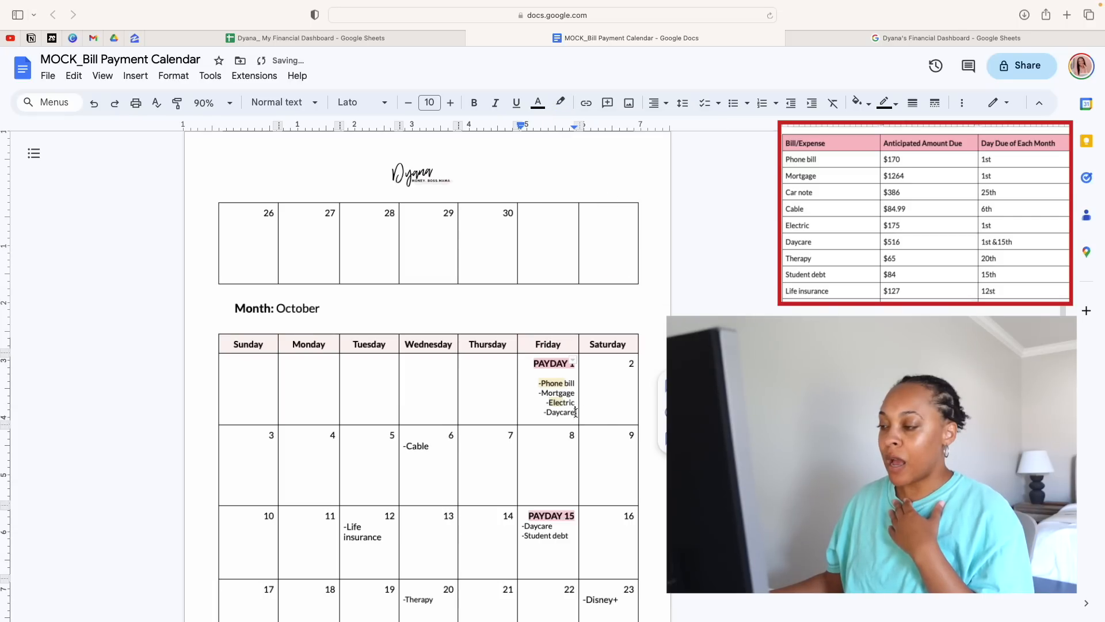
{"action": "scroll", "coordinate": [503, 421], "scroll_direction": "down", "scroll_amount": 3}
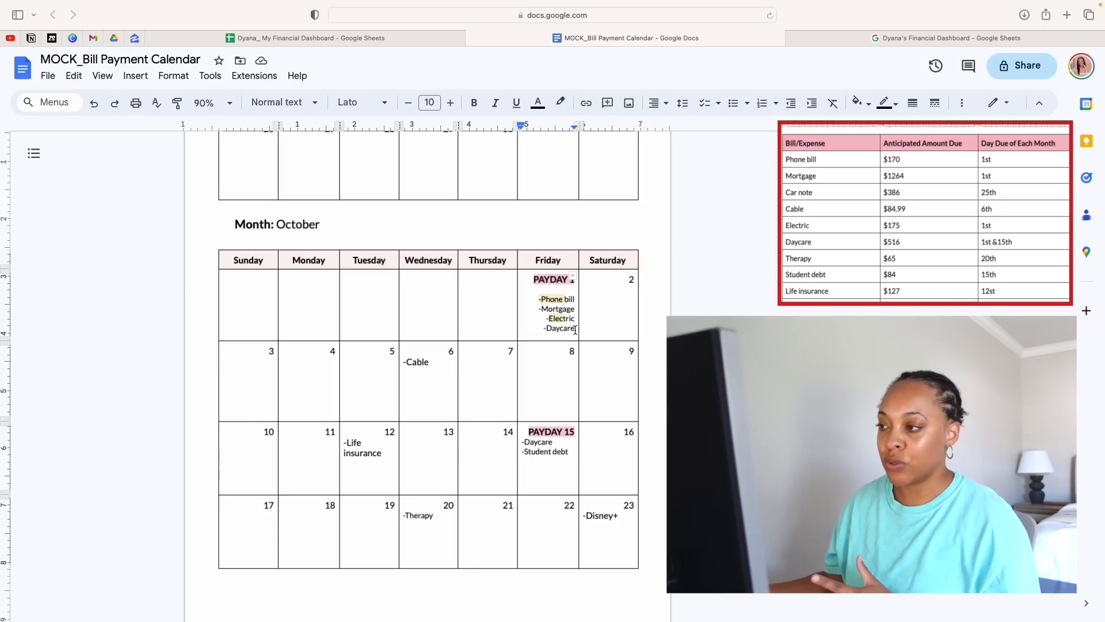
Highlight the whole daycare entry under October's PAYDAY 1 in the custom Paycheck 1 pink
{"action": "left_click_drag", "start_coordinate": [575, 329], "coordinate": [543, 329]}
{"action": "left_click", "coordinate": [551, 109]}
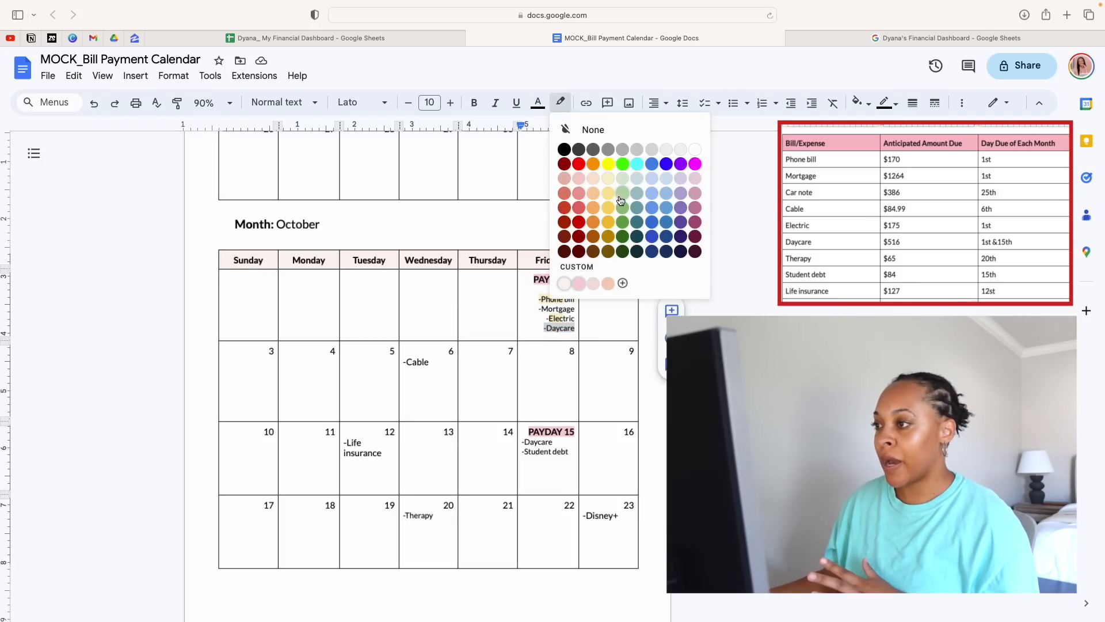
{"action": "left_click", "coordinate": [578, 285]}
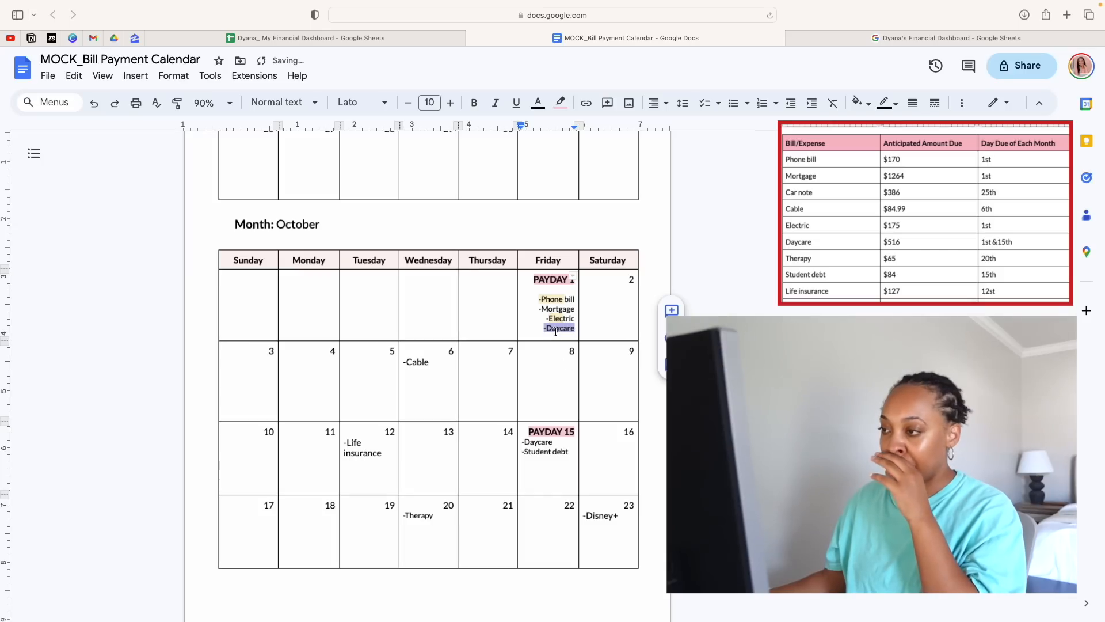
{"action": "left_click", "coordinate": [525, 325]}
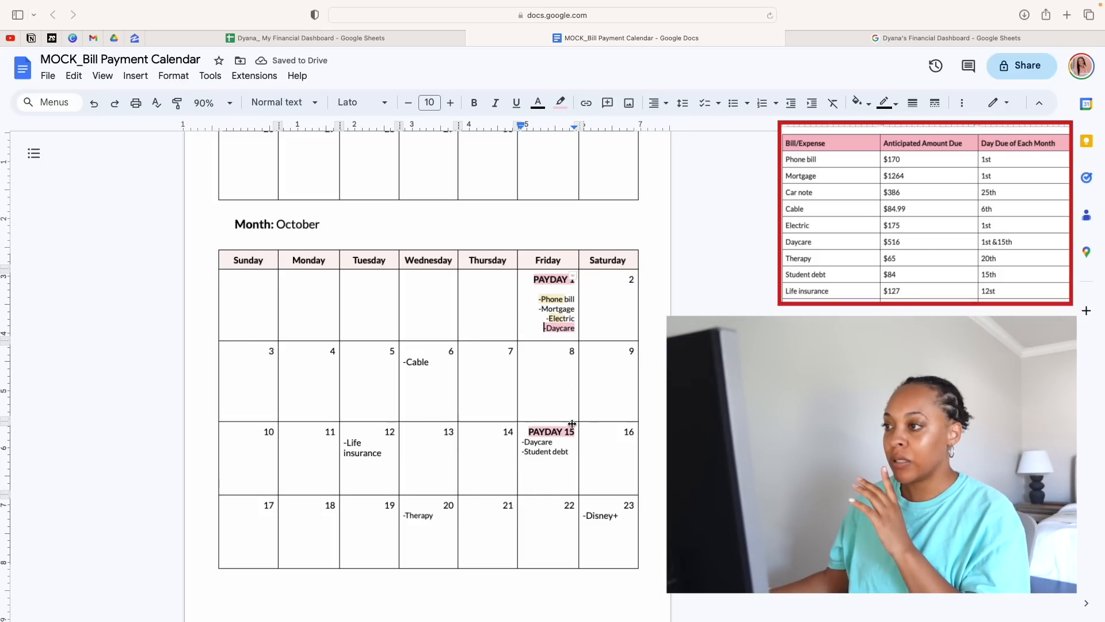
Change the highlight of October's PAYDAY 15 label to the light Paycheck 2 yellow
{"action": "scroll", "coordinate": [571, 424], "scroll_direction": "down", "scroll_amount": 3}
{"action": "left_click_drag", "start_coordinate": [573, 265], "coordinate": [528, 266]}
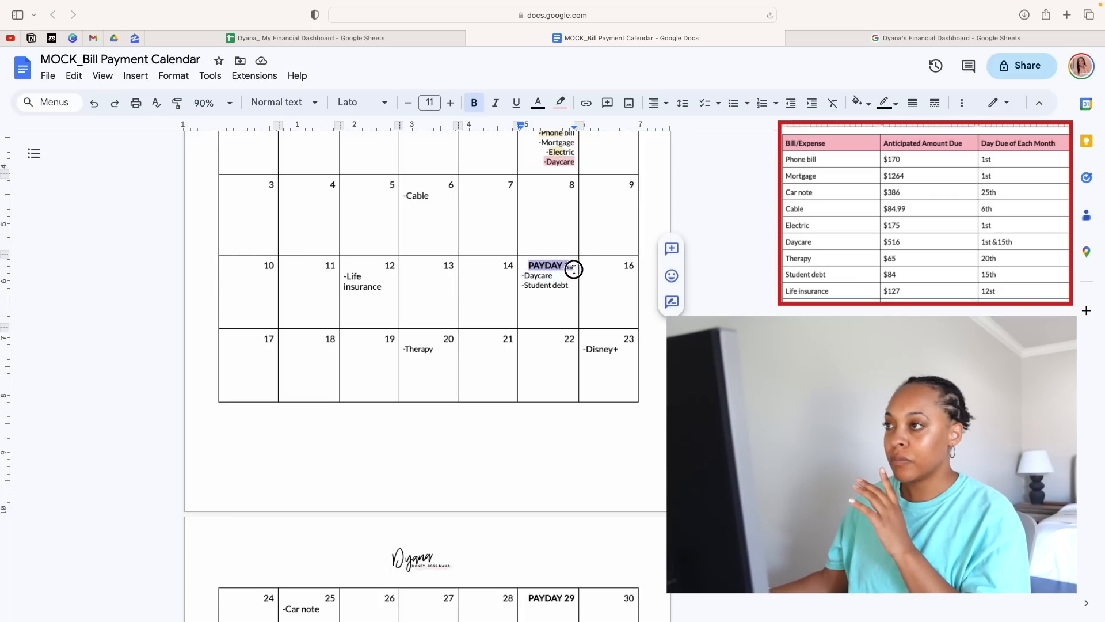
{"action": "left_click", "coordinate": [561, 103]}
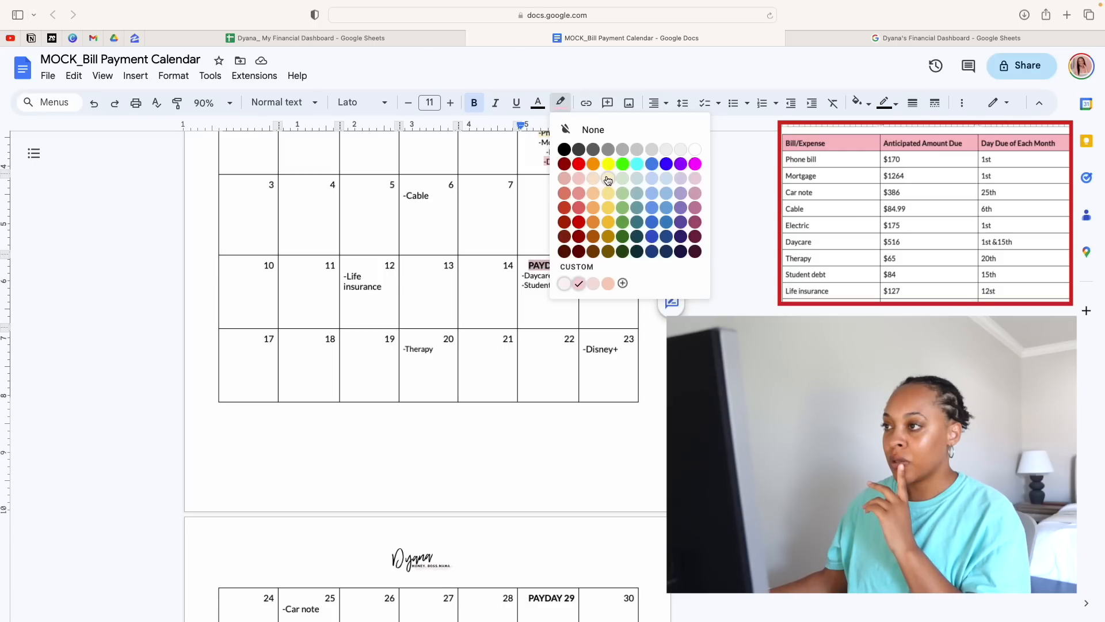
{"action": "left_click", "coordinate": [608, 180]}
{"action": "left_click", "coordinate": [487, 248]}
Highlight the daycare entry under October's PAYDAY 15 in the light Paycheck 2 yellow
{"action": "scroll", "coordinate": [486, 251], "scroll_direction": "up", "scroll_amount": 3}
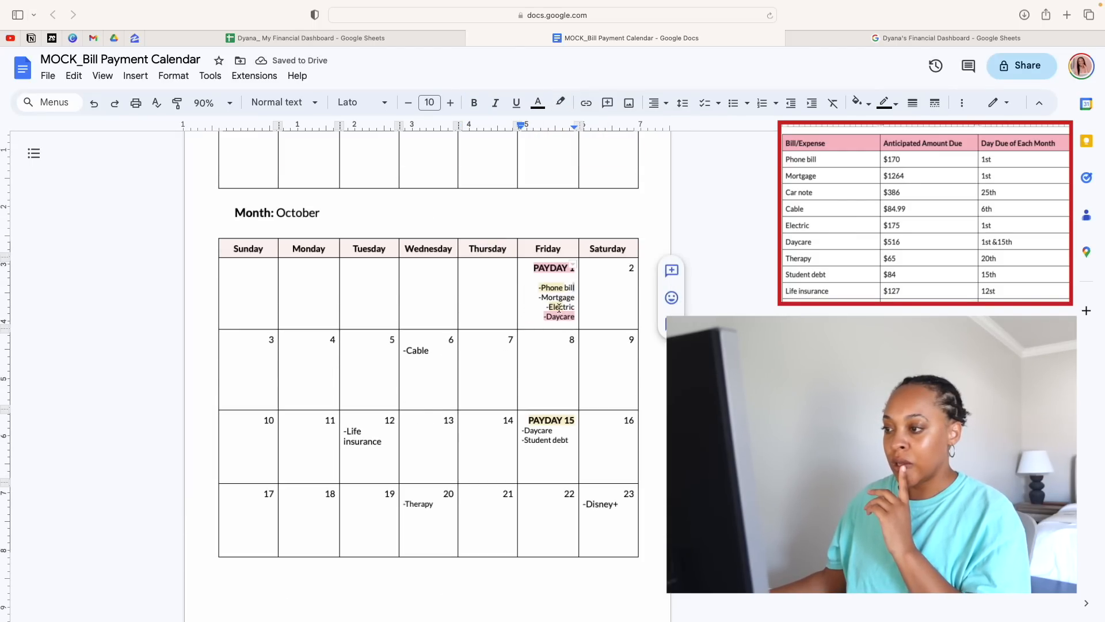
{"action": "left_click", "coordinate": [421, 452]}
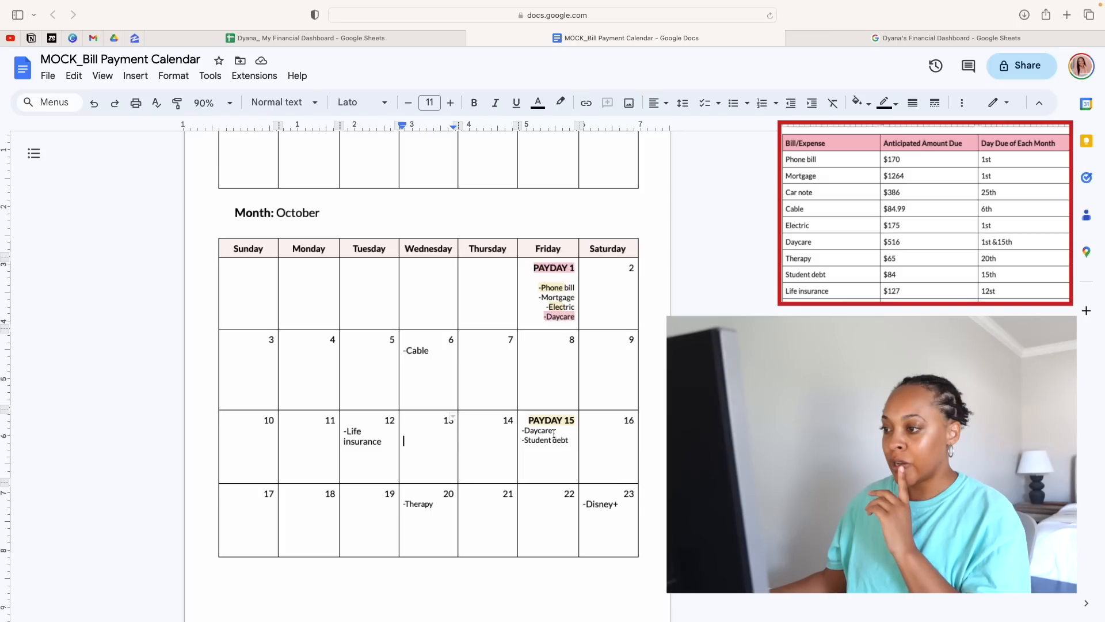
{"action": "left_click_drag", "start_coordinate": [553, 433], "coordinate": [521, 437]}
{"action": "left_click", "coordinate": [560, 103]}
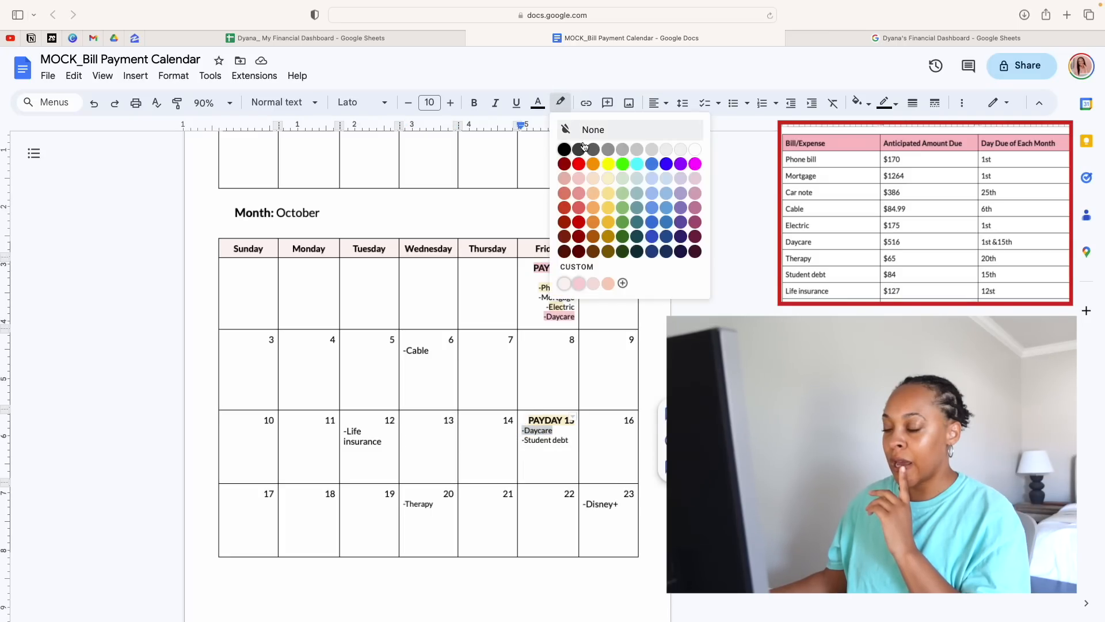
{"action": "left_click", "coordinate": [608, 177]}
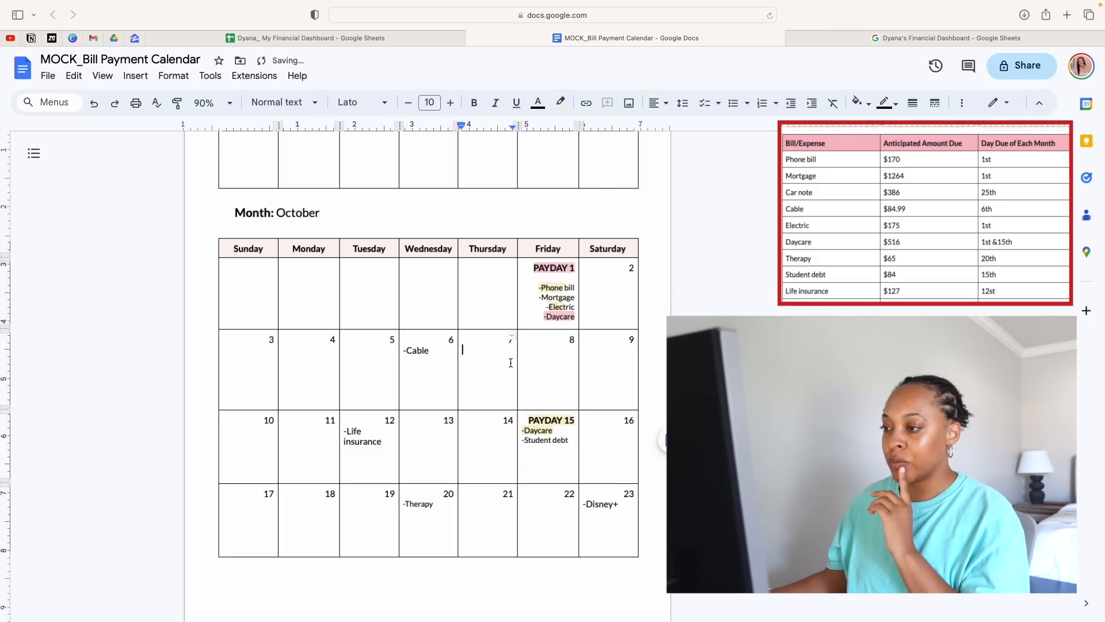
{"action": "left_click", "coordinate": [538, 433]}
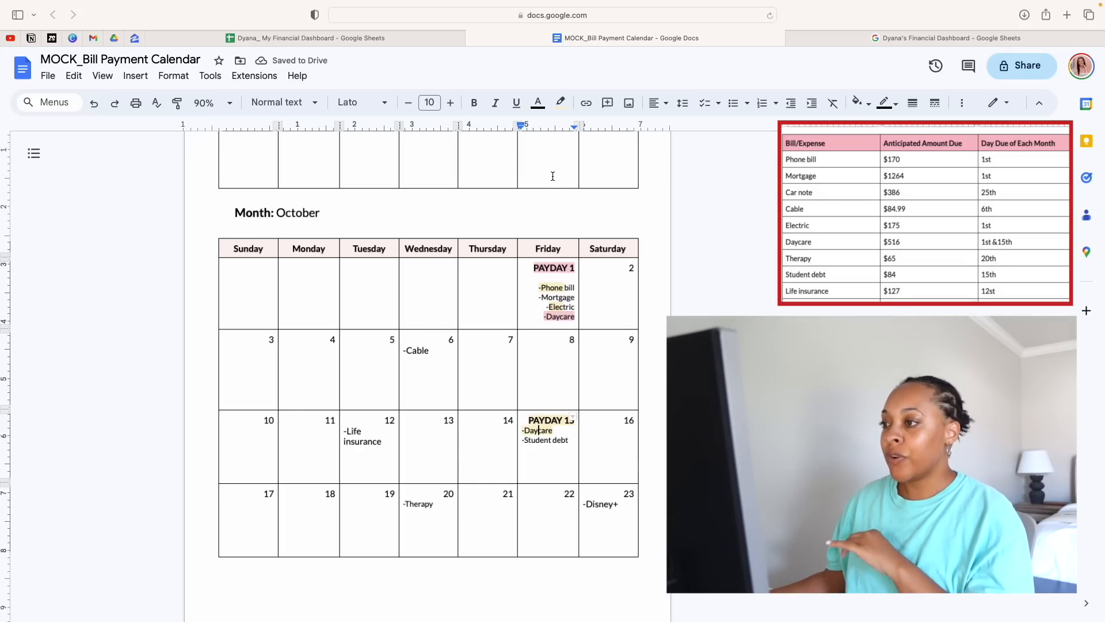
Highlight "tric" in the electric entry under October's PAYDAY 1 in the Paycheck 1 pink
{"action": "left_click", "coordinate": [574, 268]}
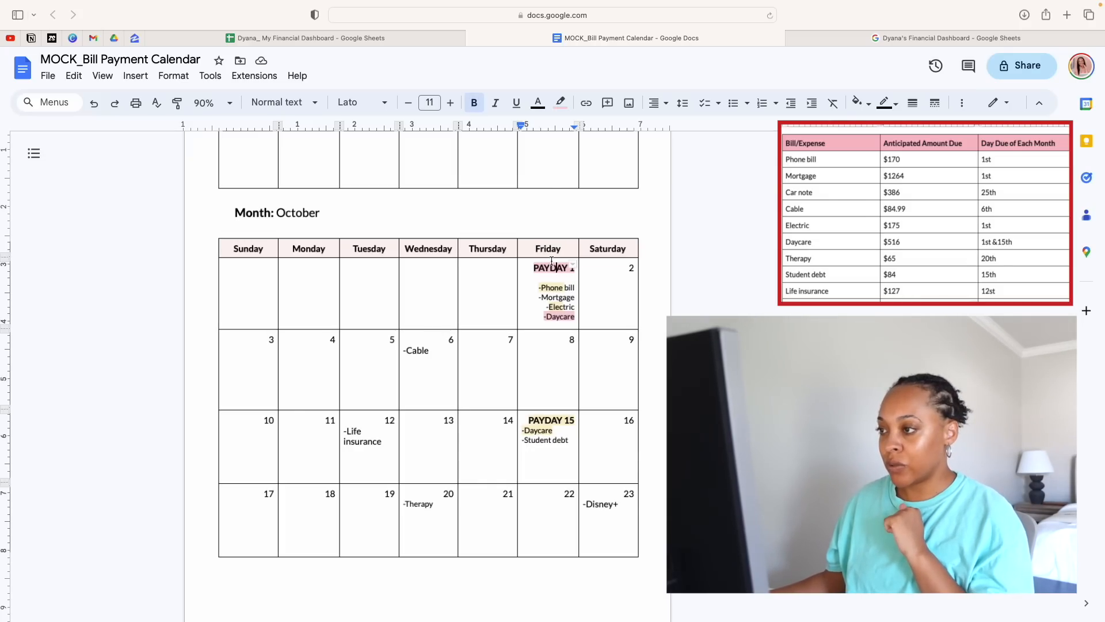
{"action": "left_click_drag", "start_coordinate": [577, 308], "coordinate": [552, 307]}
{"action": "left_click", "coordinate": [560, 102]}
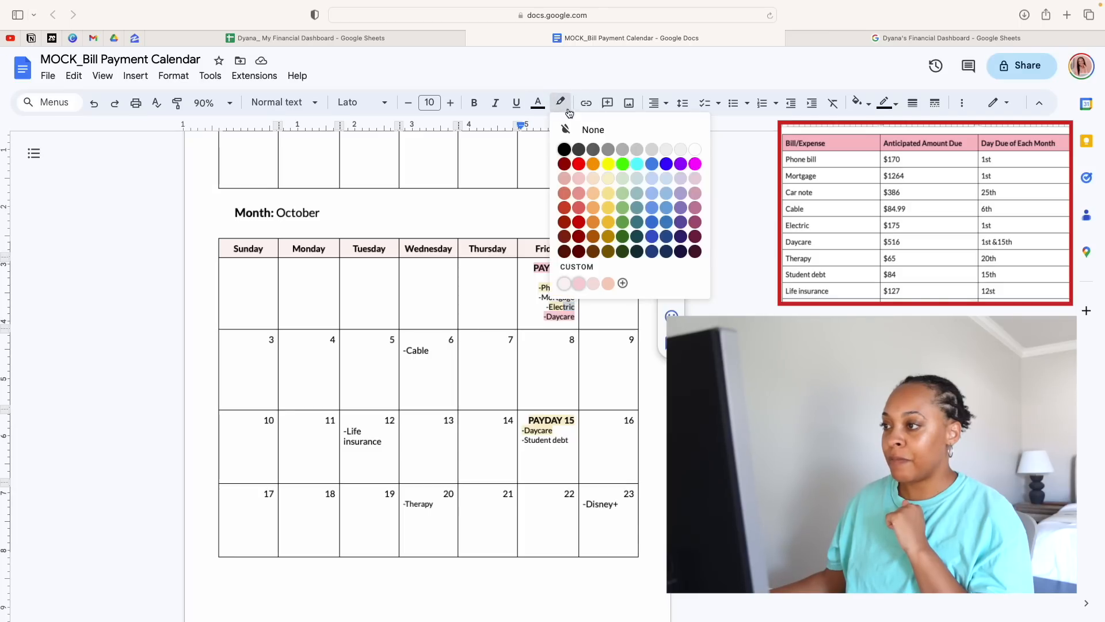
{"action": "left_click", "coordinate": [603, 202]}
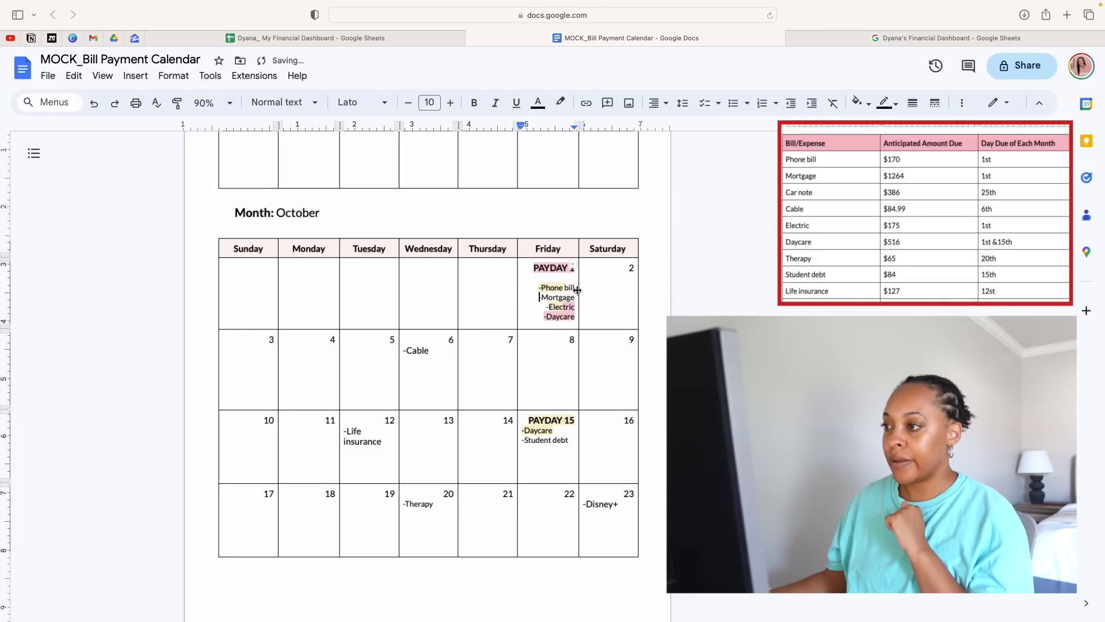
Highlight "bill" in the phone bill entry under October's PAYDAY 1 in the Paycheck 1 pink
{"action": "left_click_drag", "start_coordinate": [578, 289], "coordinate": [544, 289]}
{"action": "left_click", "coordinate": [560, 103]}
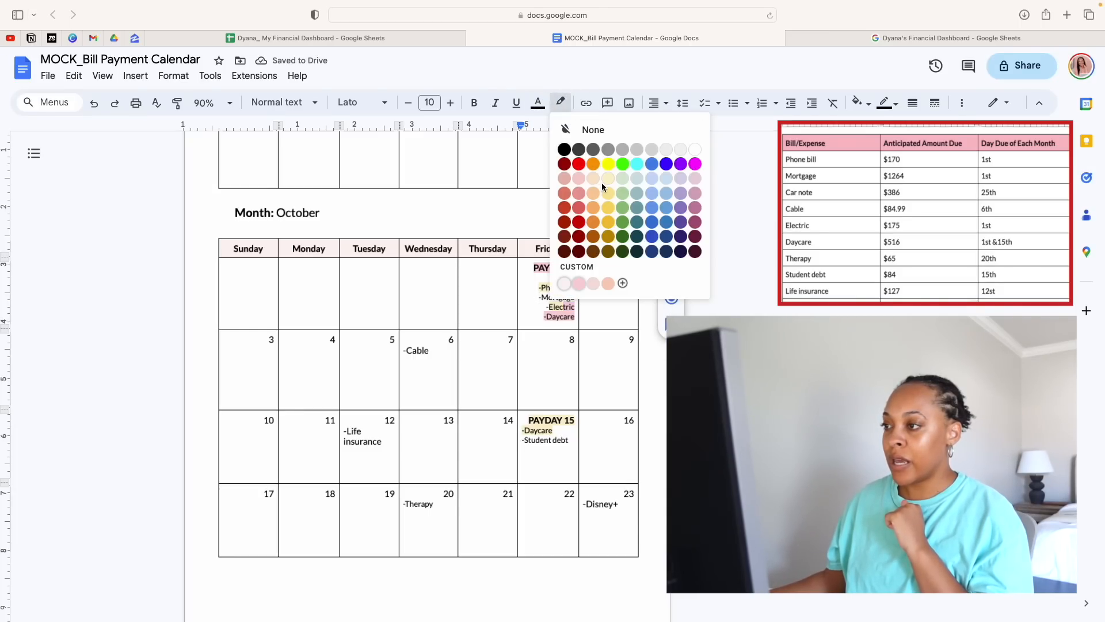
{"action": "left_click", "coordinate": [578, 179]}
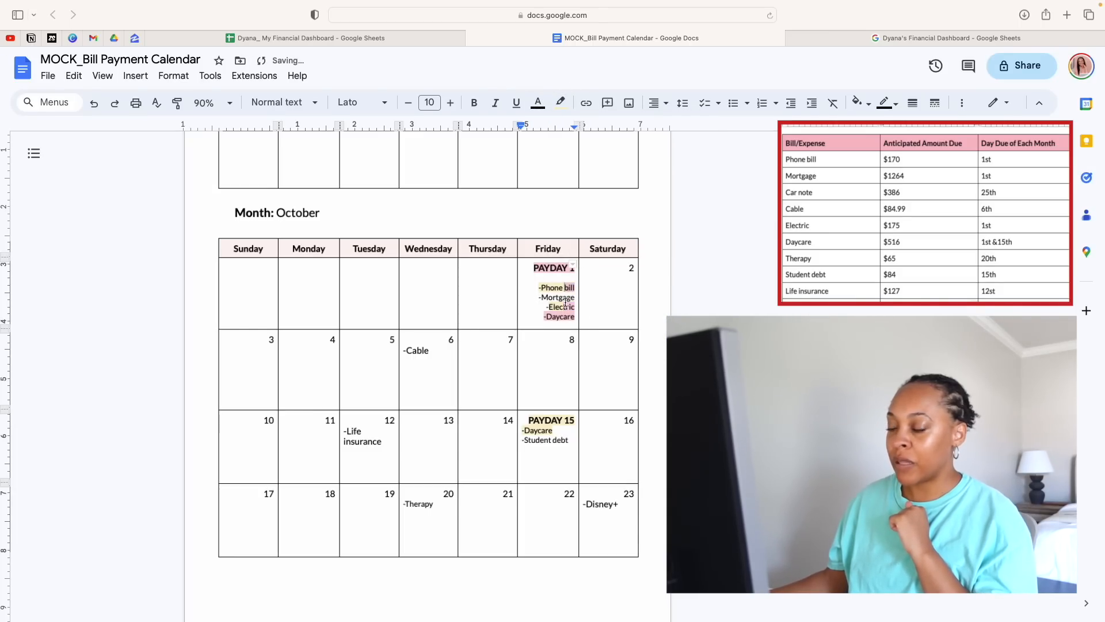
{"action": "left_click", "coordinate": [567, 272]}
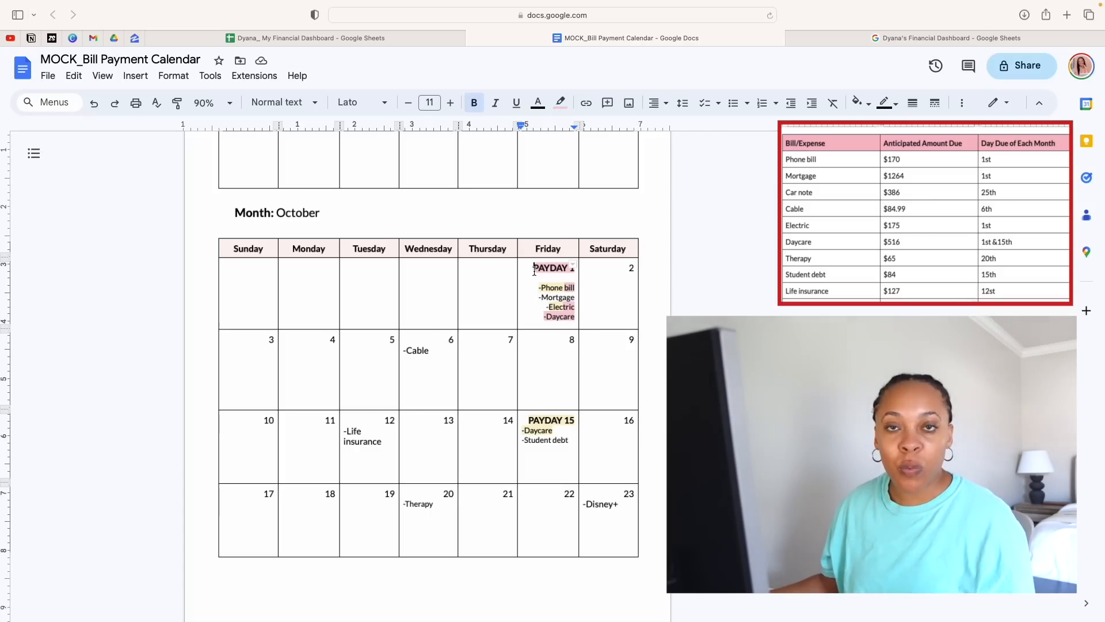
Examine the phone bill, mortgage, electric and daycare entries under October's PAYDAY 1 to judge how the paychecks share them
{"action": "left_click", "coordinate": [625, 307]}
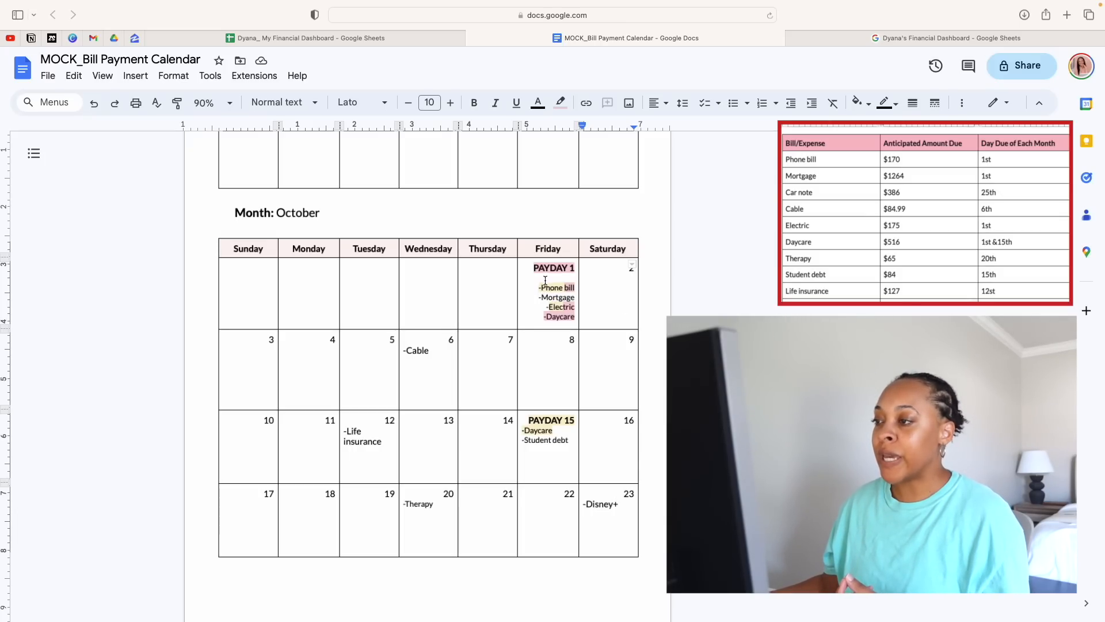
{"action": "left_click_drag", "start_coordinate": [540, 286], "coordinate": [559, 308]}
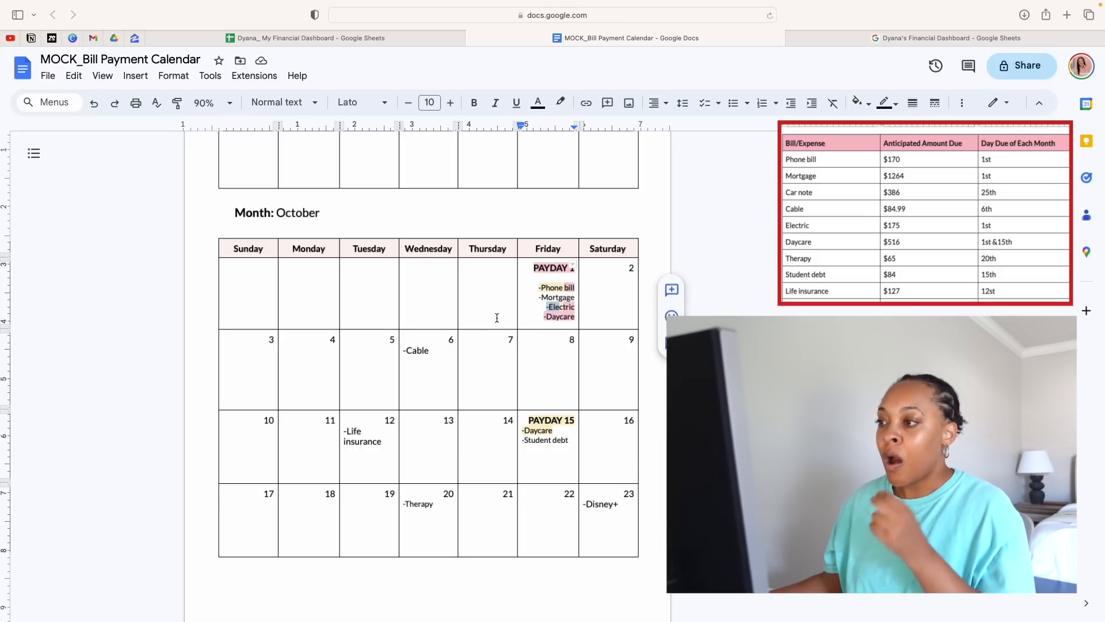
{"action": "left_click", "coordinate": [537, 310]}
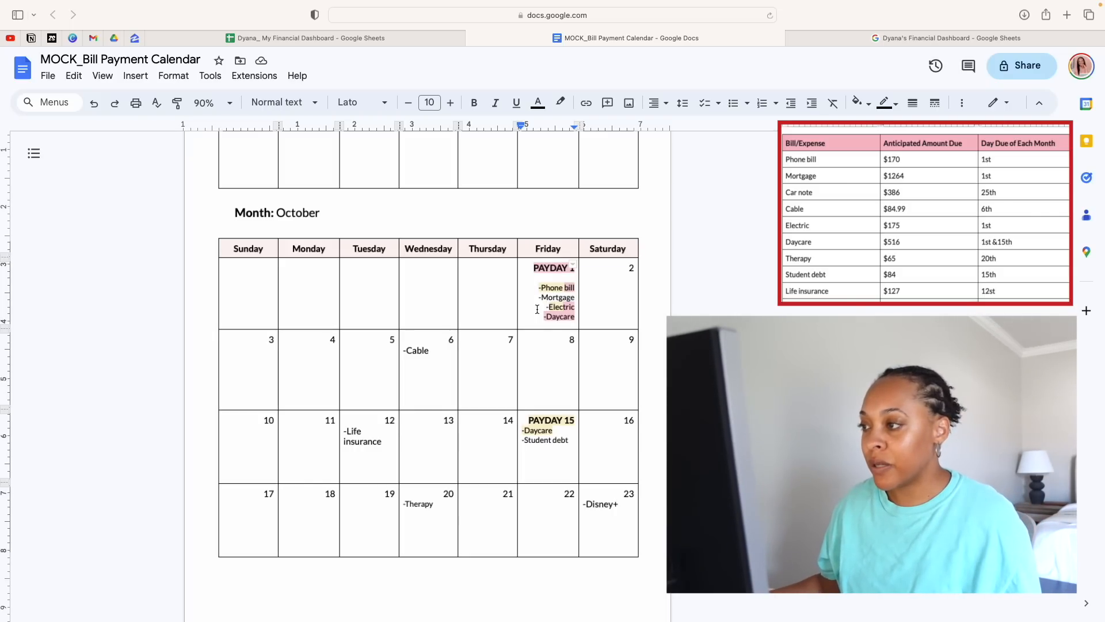
{"action": "left_click_drag", "start_coordinate": [576, 297], "coordinate": [538, 299]}
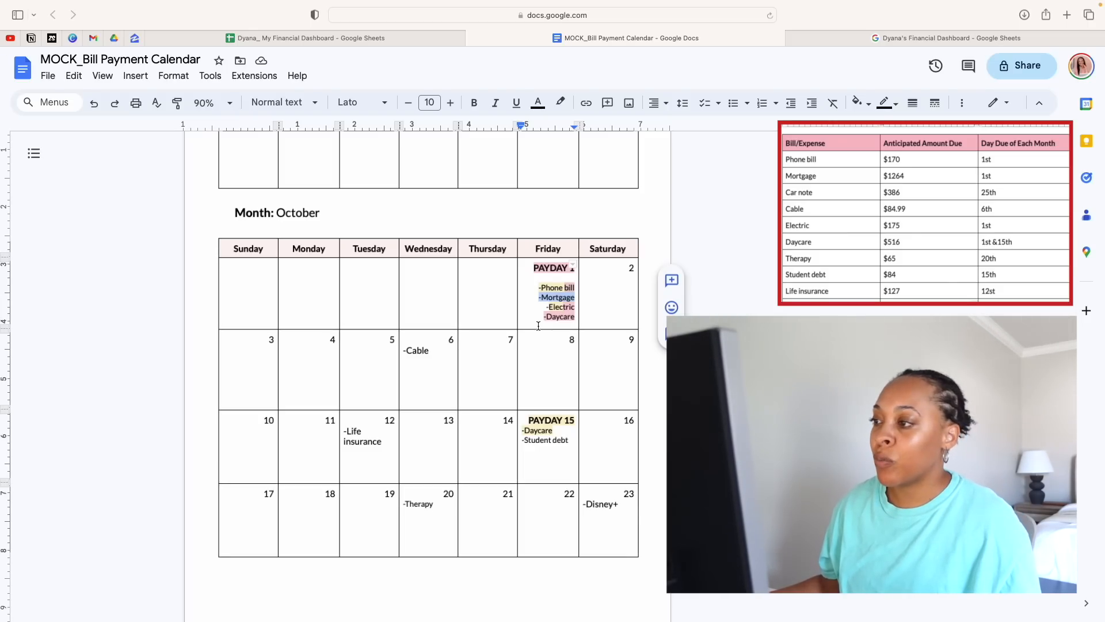
{"action": "left_click", "coordinate": [533, 322]}
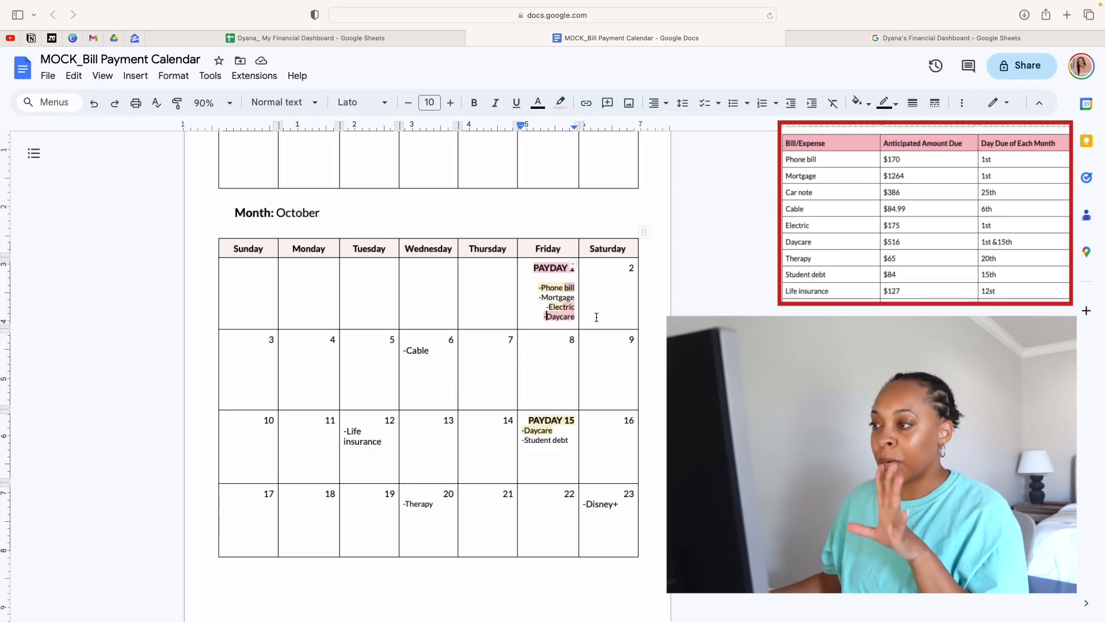
{"action": "left_click", "coordinate": [553, 295]}
{"action": "left_click", "coordinate": [595, 292]}
{"action": "left_click", "coordinate": [548, 308]}
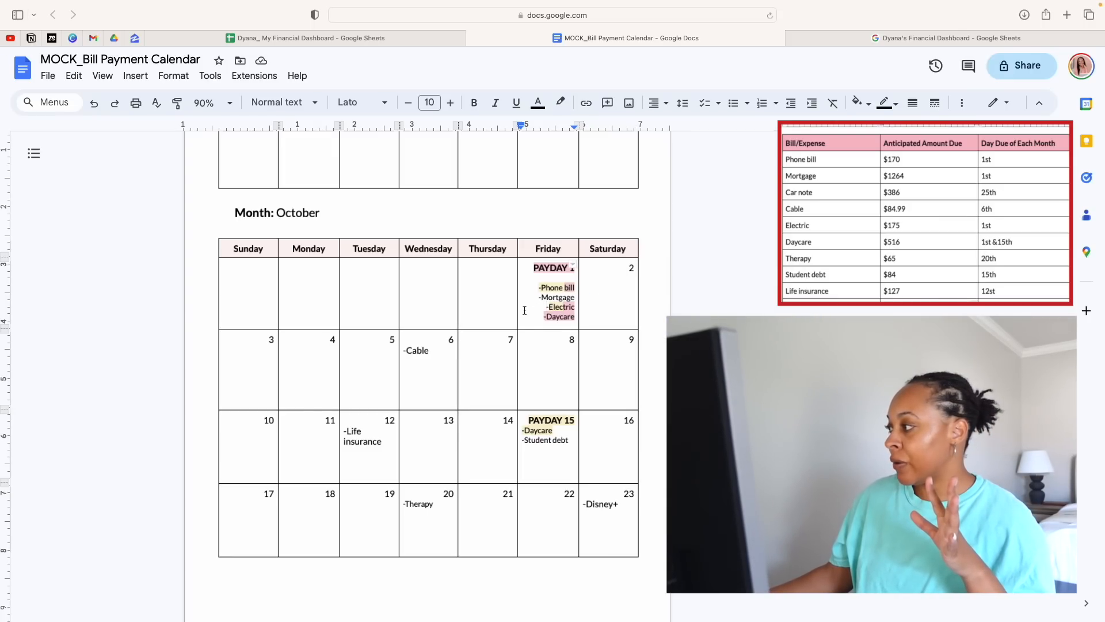
Compare the September bills and PAYDAY 17 with the October 1 mortgage entry to judge which paycheck can cover the mortgage
{"action": "scroll", "coordinate": [461, 386], "scroll_direction": "up", "scroll_amount": 5}
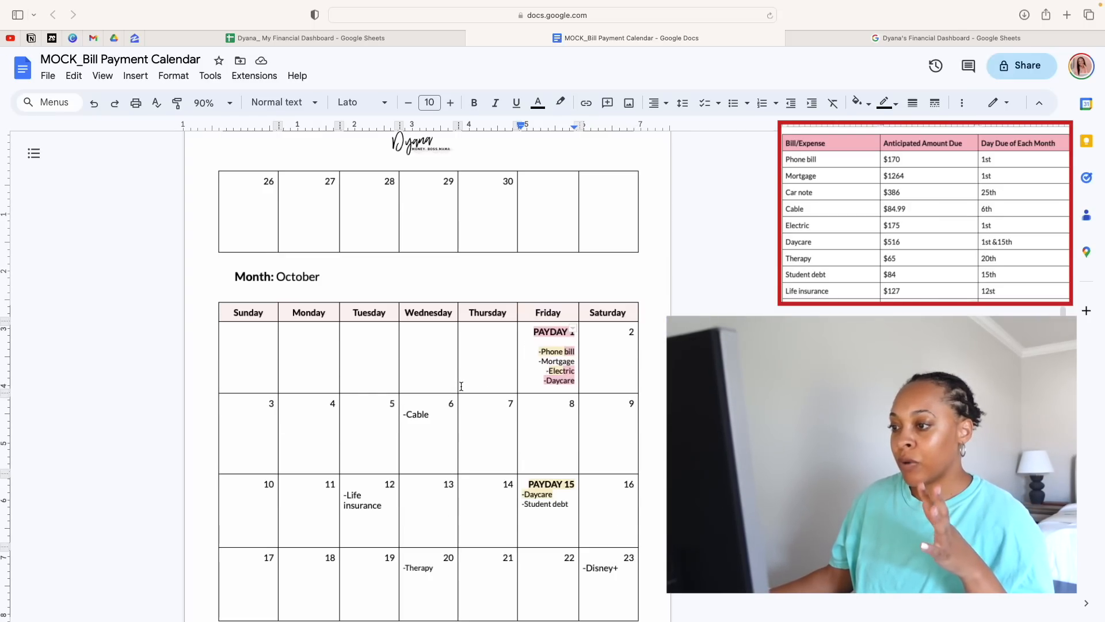
{"action": "scroll", "coordinate": [461, 386], "scroll_direction": "up", "scroll_amount": 3}
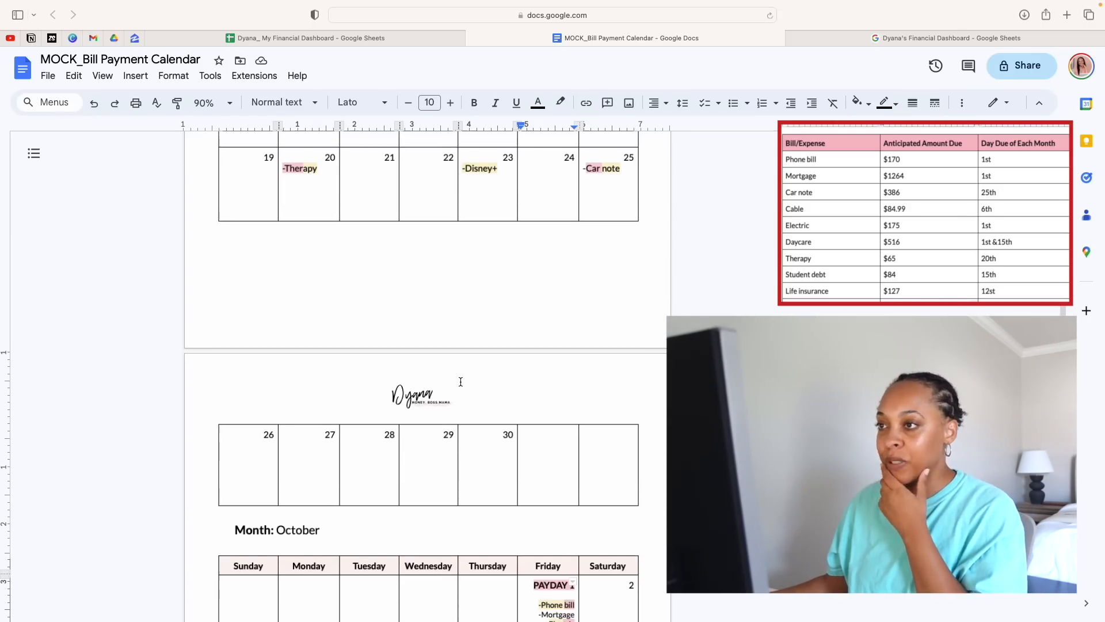
{"action": "scroll", "coordinate": [460, 381], "scroll_direction": "up", "scroll_amount": 6}
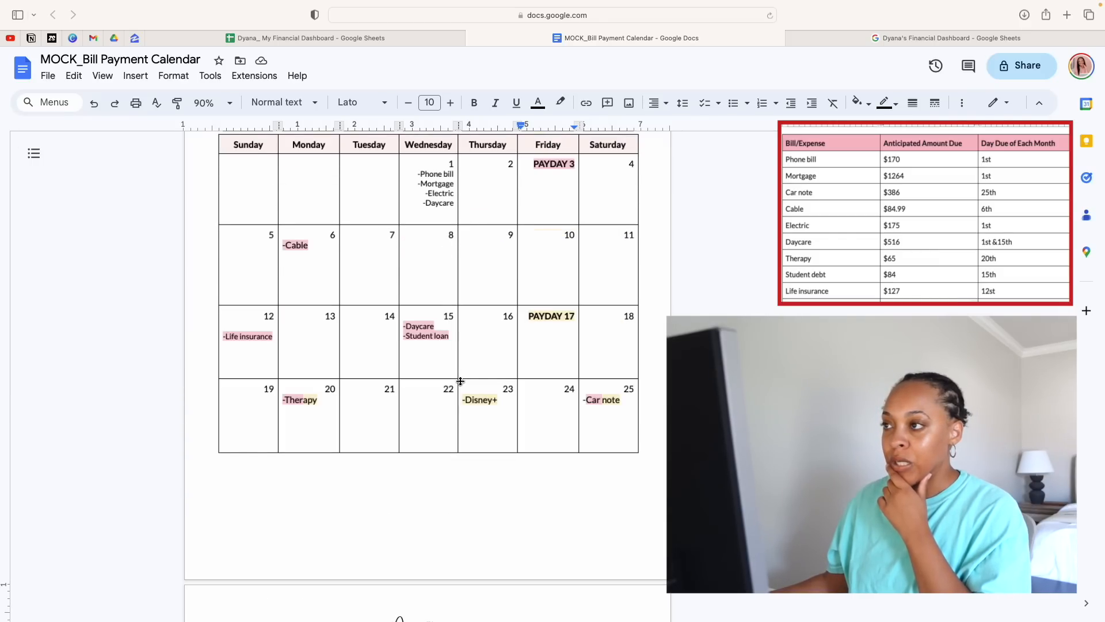
{"action": "left_click", "coordinate": [342, 244]}
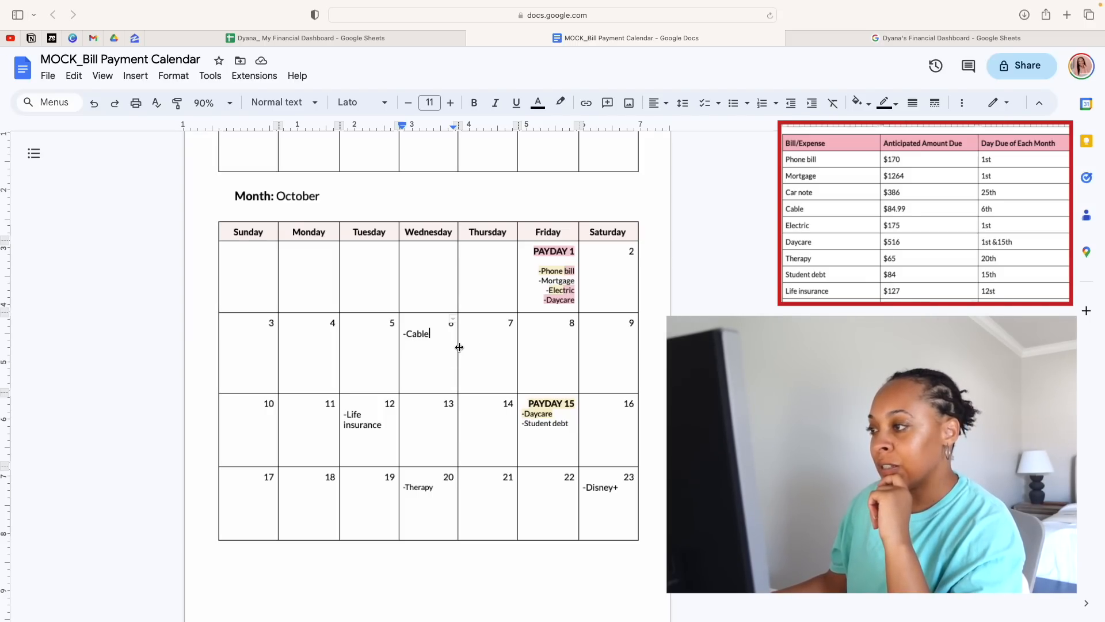
{"action": "left_click_drag", "start_coordinate": [575, 281], "coordinate": [539, 280]}
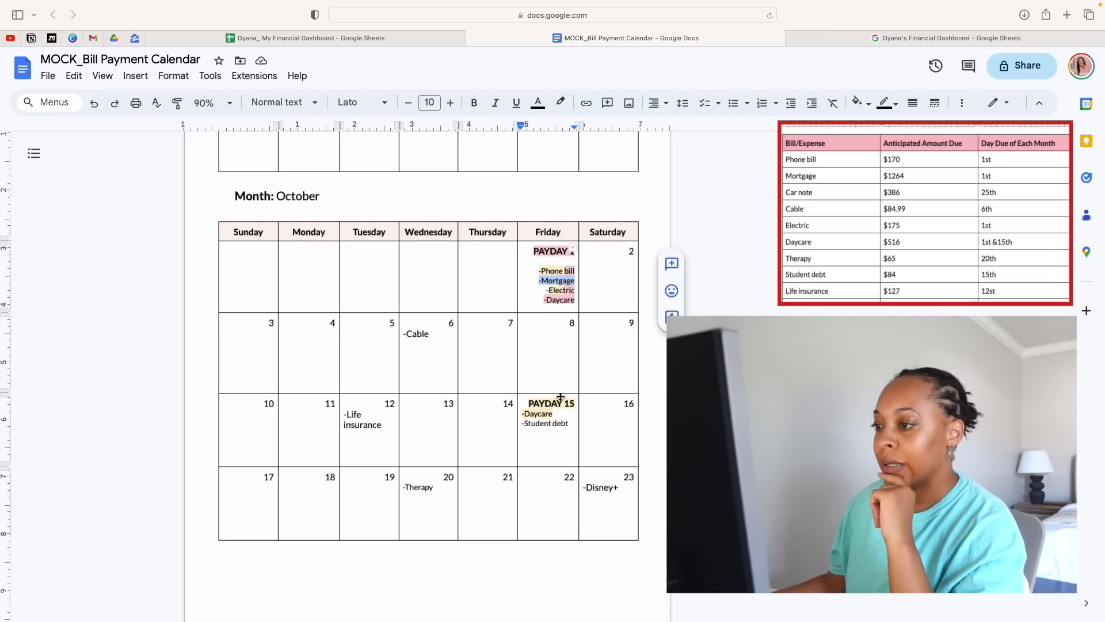
{"action": "scroll", "coordinate": [561, 398], "scroll_direction": "down", "scroll_amount": 1}
{"action": "scroll", "coordinate": [560, 397], "scroll_direction": "up", "scroll_amount": 5}
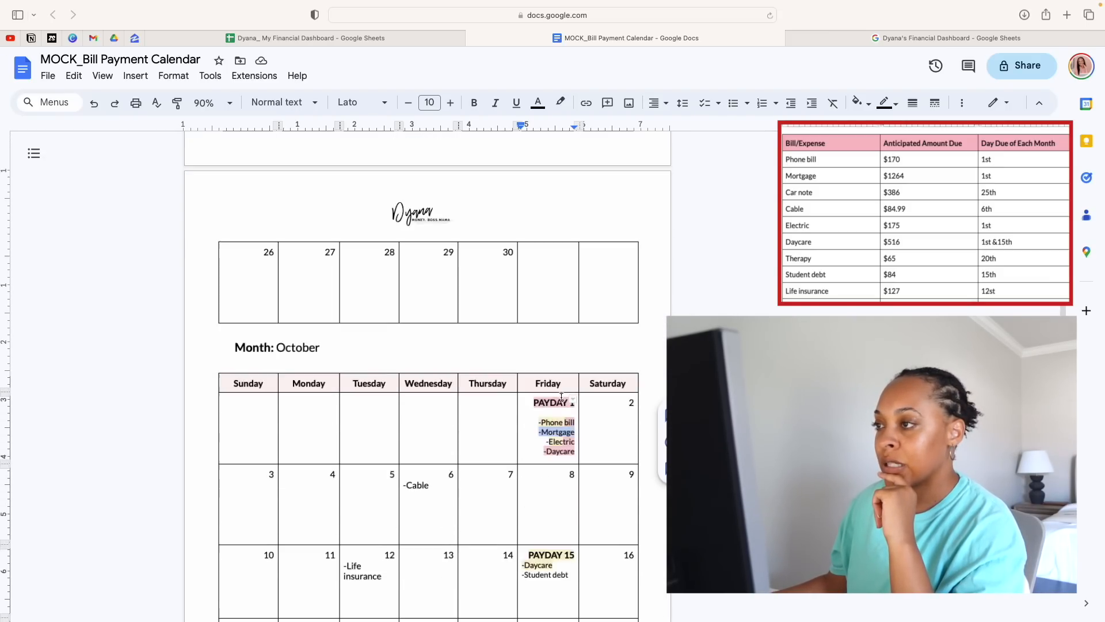
{"action": "scroll", "coordinate": [561, 398], "scroll_direction": "up", "scroll_amount": 8}
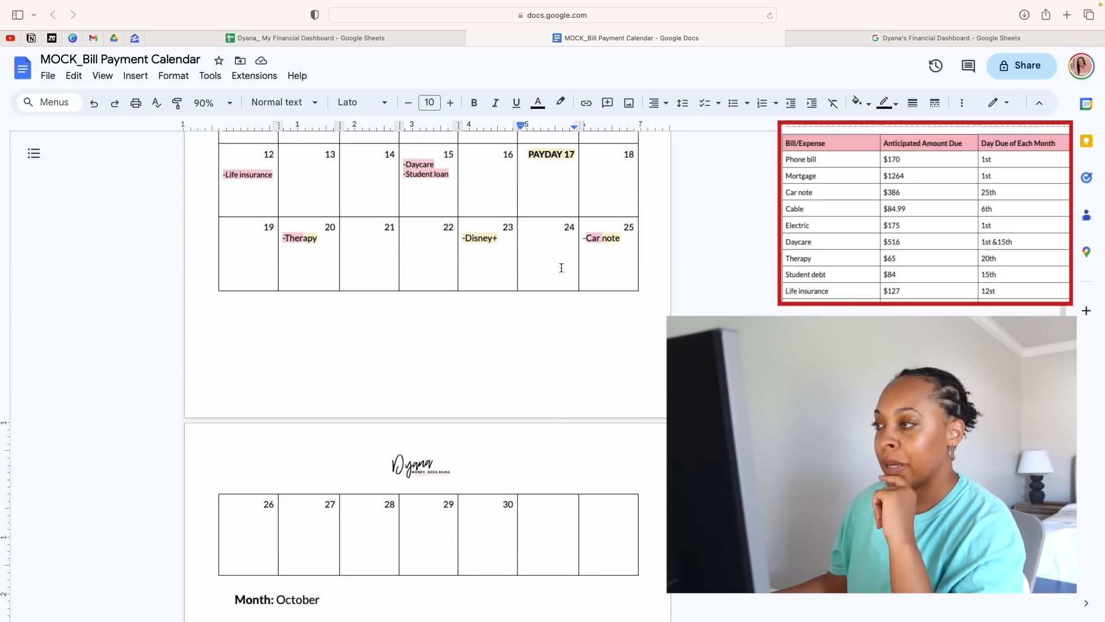
{"action": "left_click_drag", "start_coordinate": [526, 154], "coordinate": [574, 154]}
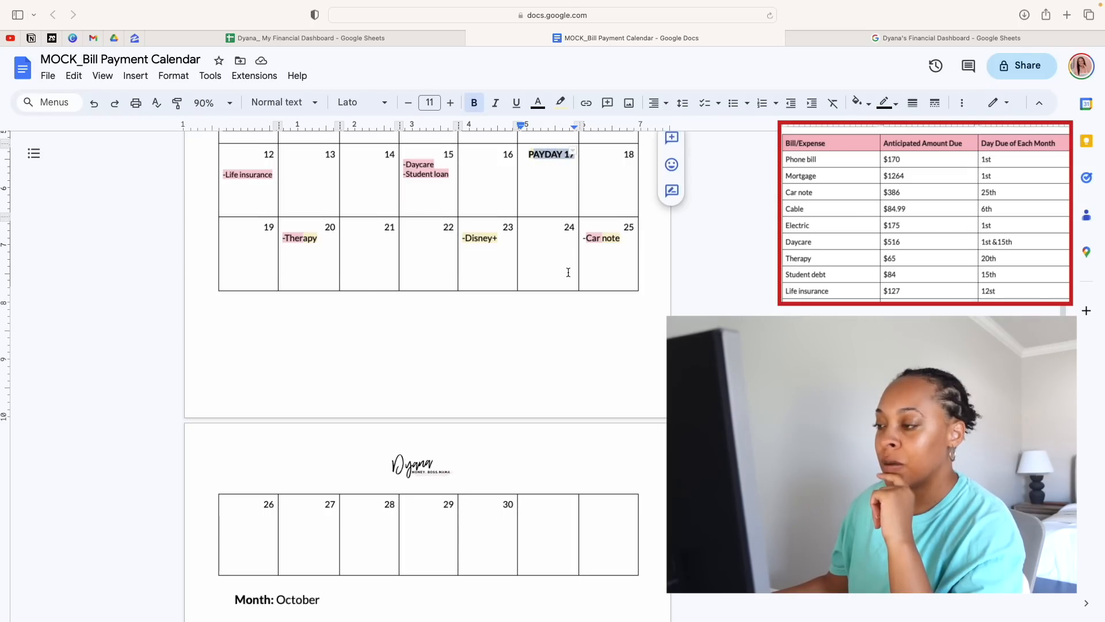
{"action": "scroll", "coordinate": [568, 271], "scroll_direction": "up", "scroll_amount": 4}
{"action": "scroll", "coordinate": [567, 271], "scroll_direction": "down", "scroll_amount": 1}
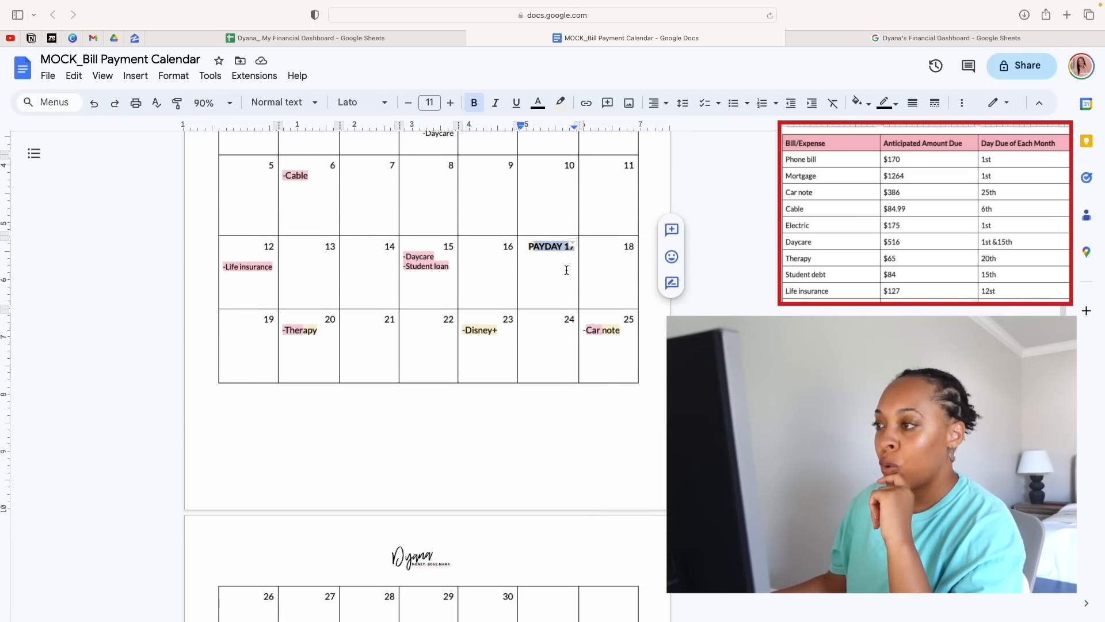
{"action": "left_click", "coordinate": [530, 248]}
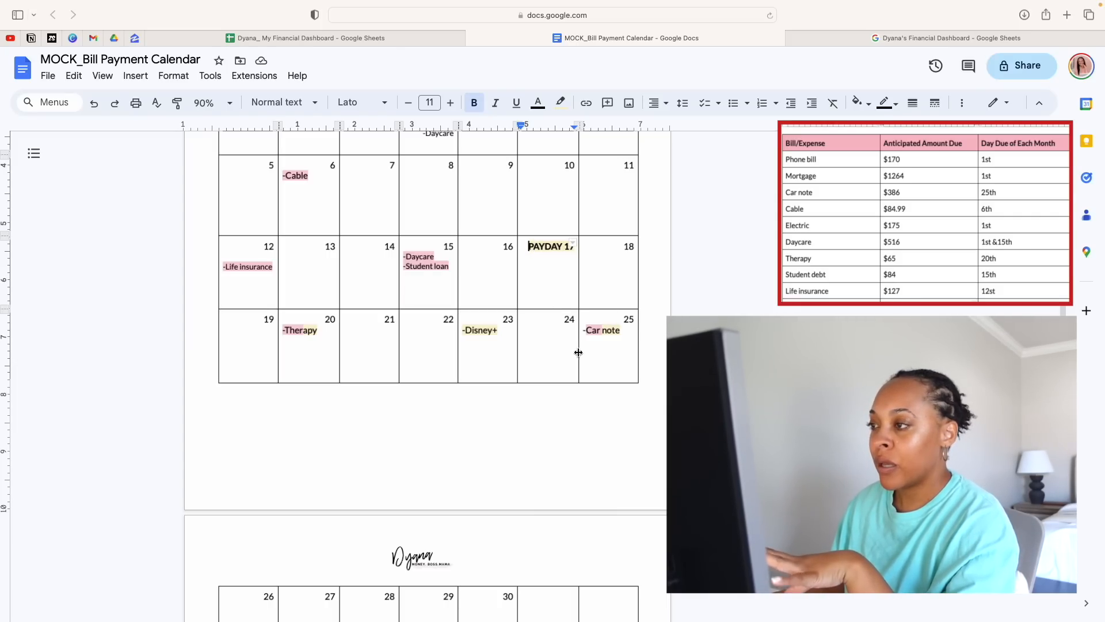
Highlight the first part of the cable entry on October 6 in the Paycheck 2 yellow
{"action": "scroll", "coordinate": [552, 461], "scroll_direction": "down", "scroll_amount": 8}
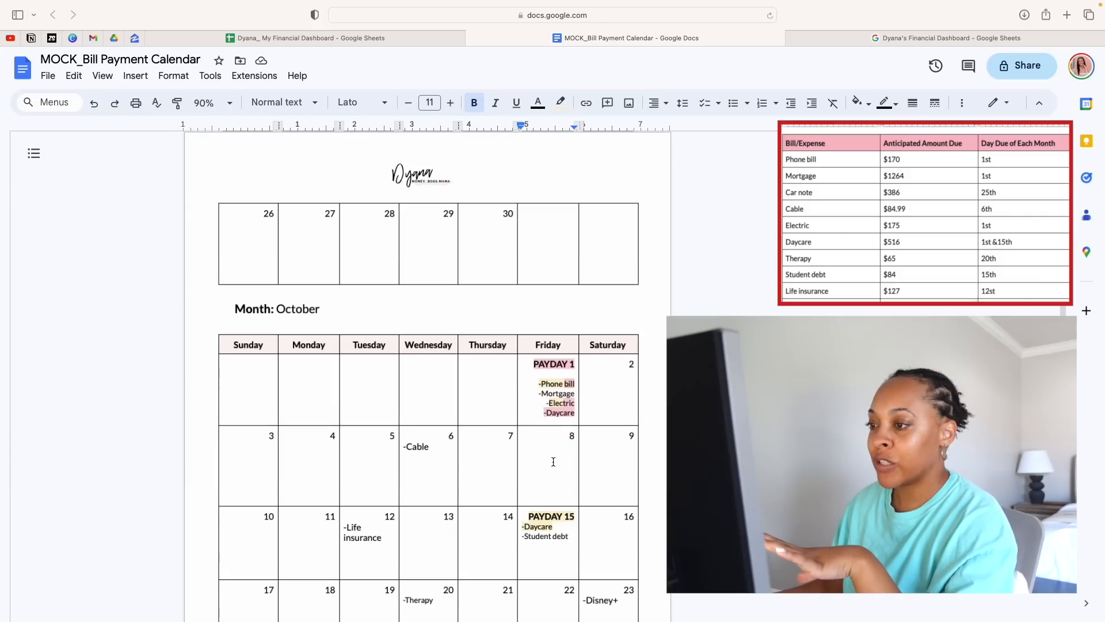
{"action": "scroll", "coordinate": [553, 462], "scroll_direction": "down", "scroll_amount": 1}
{"action": "left_click", "coordinate": [429, 367]}
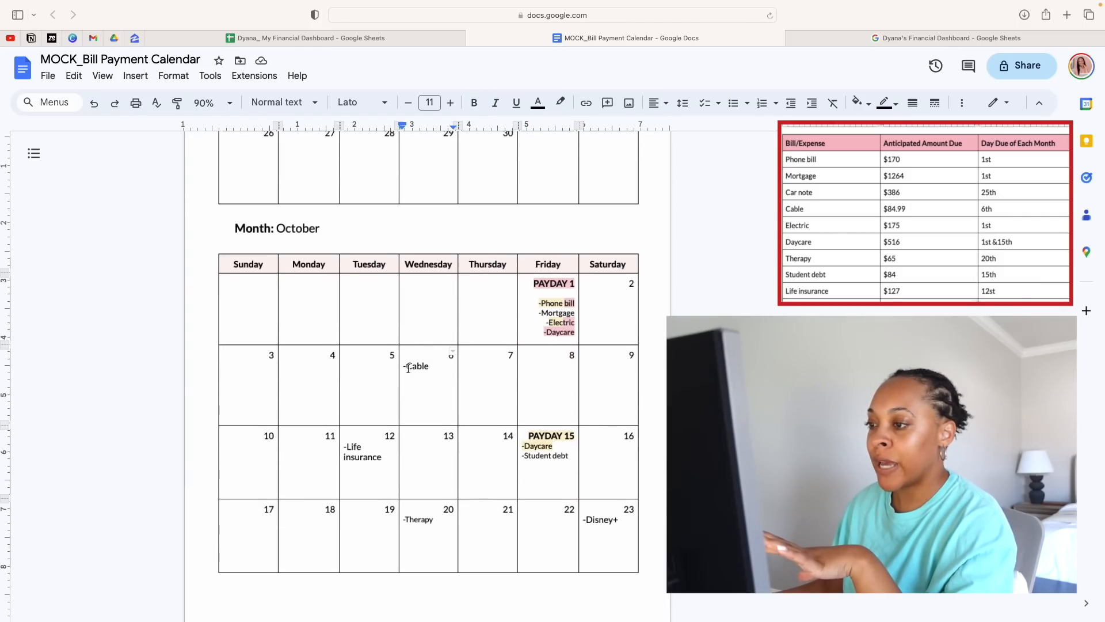
{"action": "left_click_drag", "start_coordinate": [404, 368], "coordinate": [423, 367]}
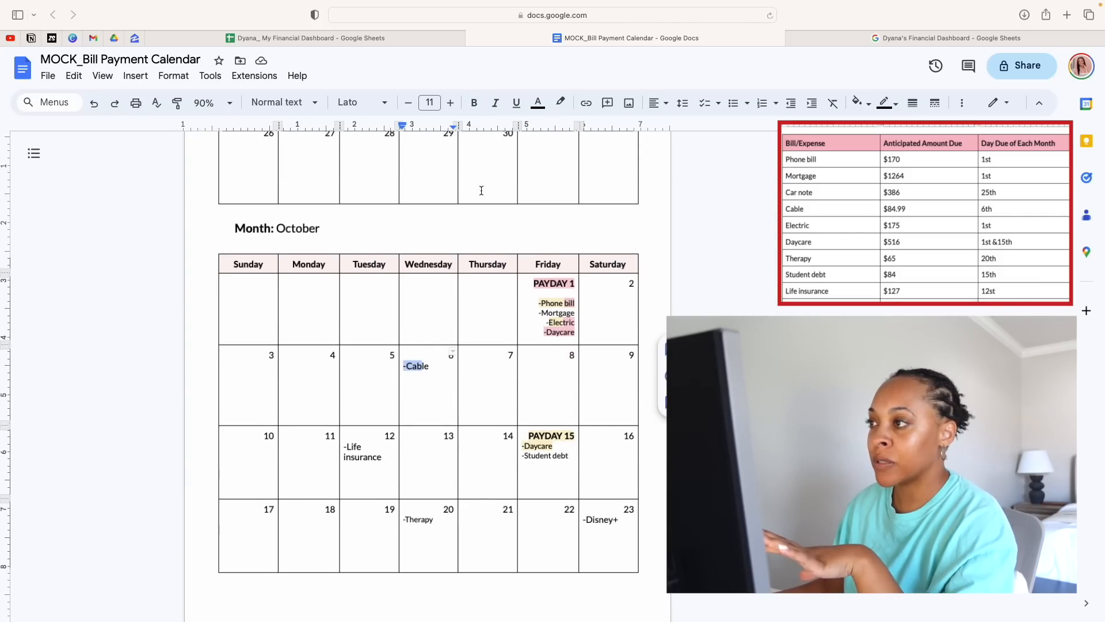
{"action": "left_click", "coordinate": [559, 104]}
{"action": "left_click", "coordinate": [610, 184]}
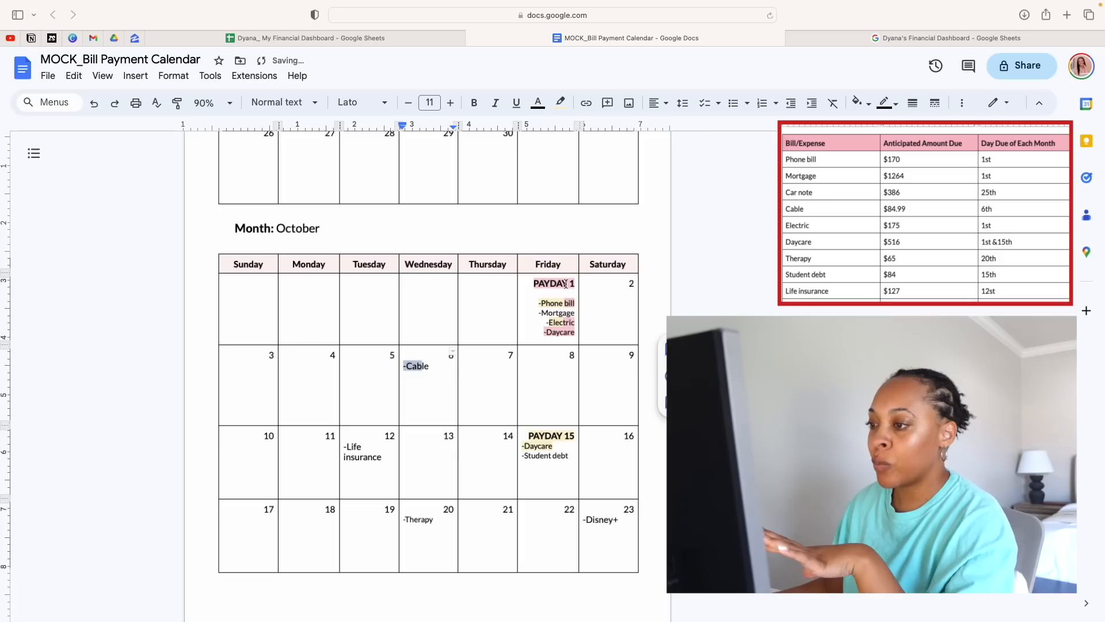
Highlight the remaining end of the October 6 cable entry in the Paycheck 1 pink
{"action": "left_click", "coordinate": [544, 332]}
{"action": "left_click_drag", "start_coordinate": [436, 370], "coordinate": [425, 367]}
{"action": "double_click", "coordinate": [434, 367]}
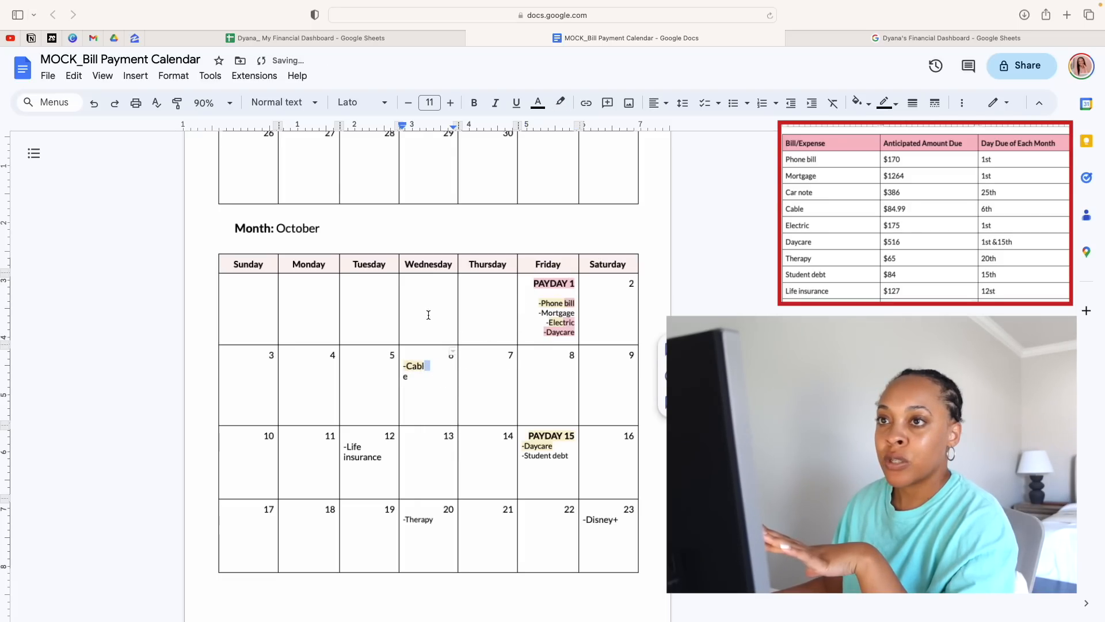
{"action": "left_click", "coordinate": [93, 103]}
{"action": "left_click_drag", "start_coordinate": [430, 367], "coordinate": [420, 365]}
{"action": "left_click", "coordinate": [560, 103]}
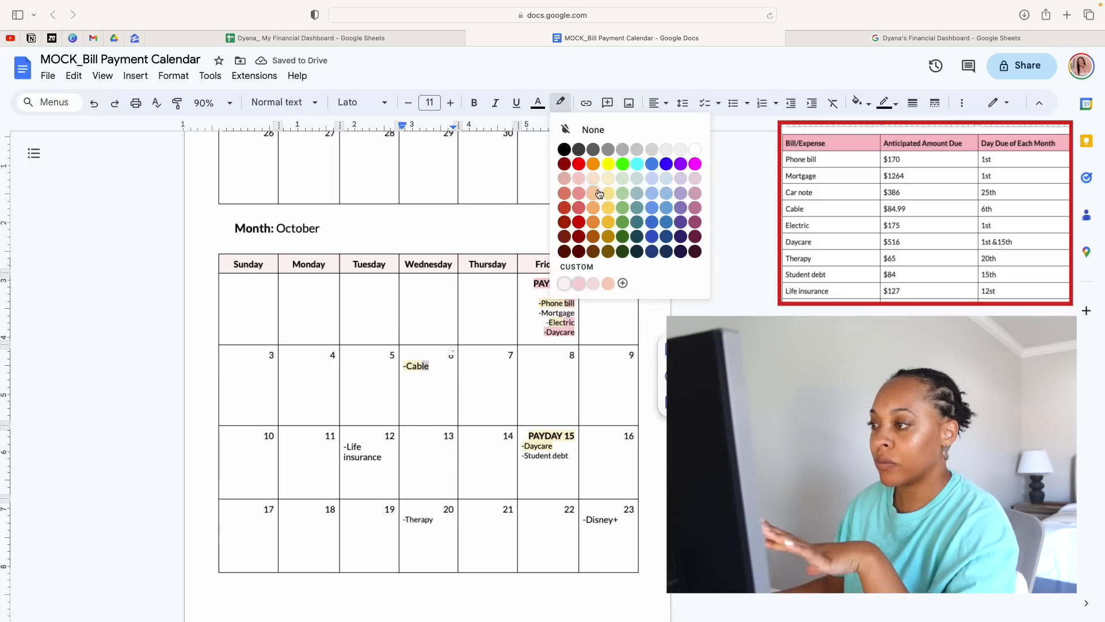
{"action": "left_click", "coordinate": [580, 286]}
{"action": "left_click", "coordinate": [520, 385]}
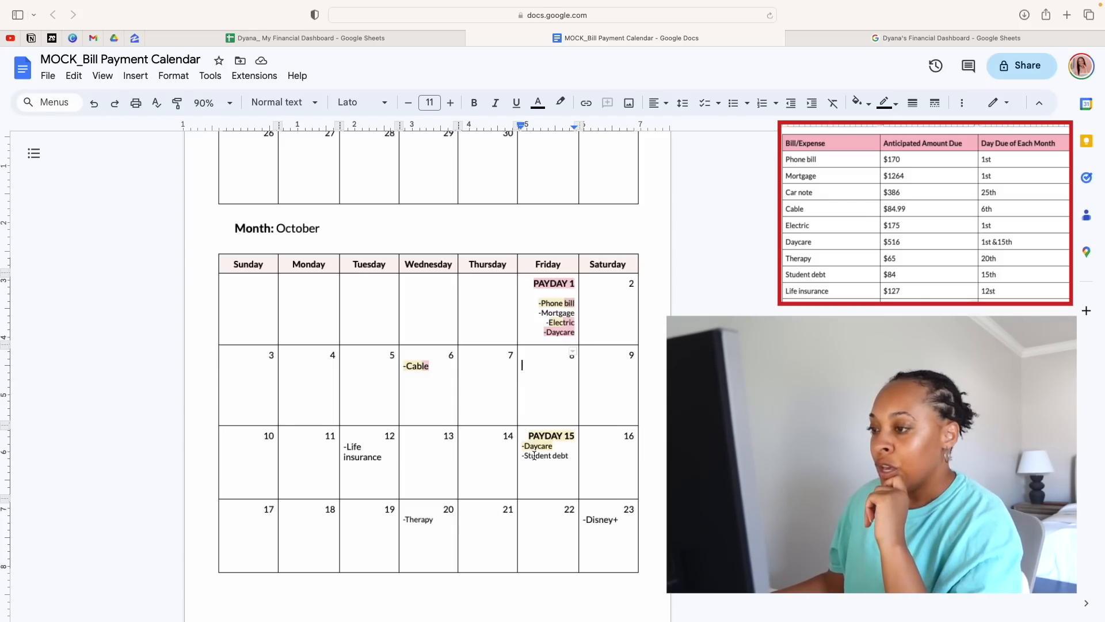
Examine October's cable, mortgage and life insurance entries to judge which paycheck should cover the life insurance
{"action": "left_click", "coordinate": [417, 366]}
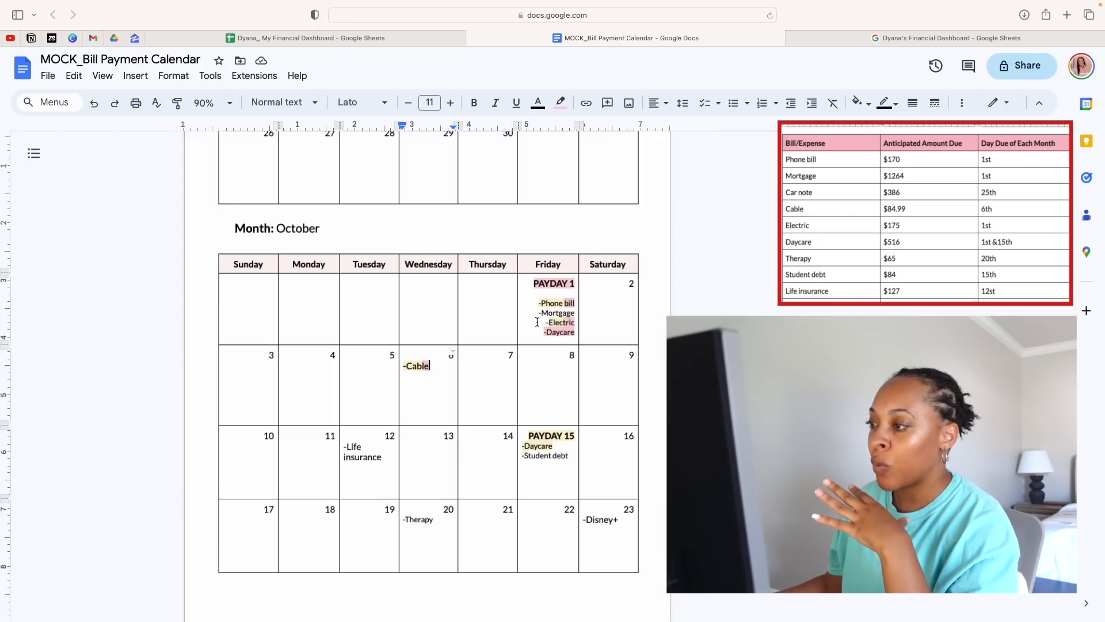
{"action": "left_click_drag", "start_coordinate": [537, 315], "coordinate": [563, 316]}
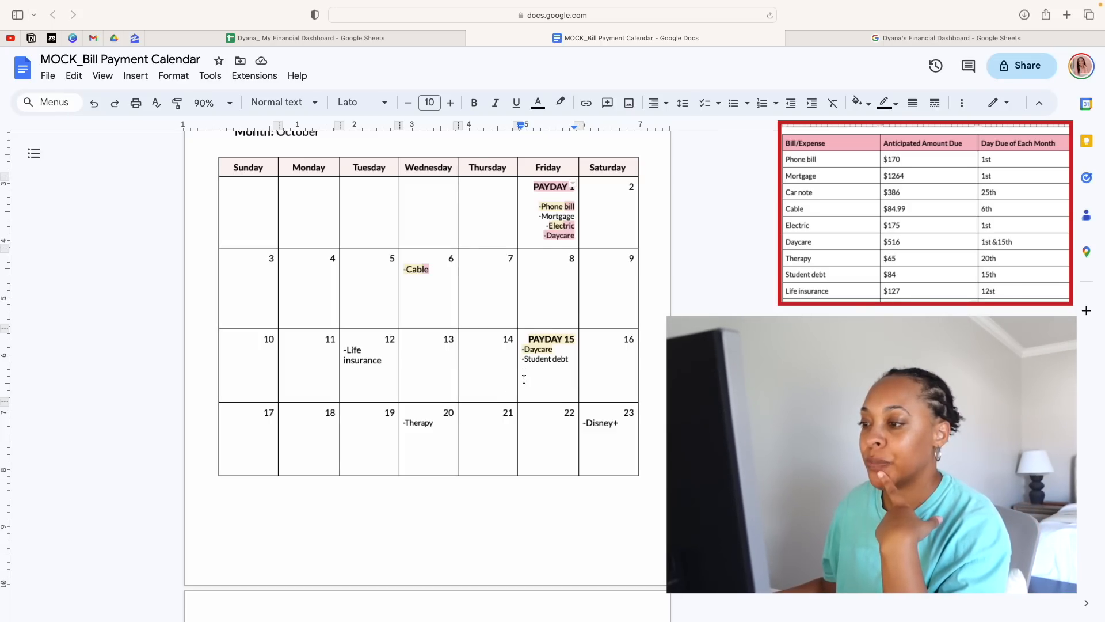
{"action": "scroll", "coordinate": [524, 380], "scroll_direction": "up", "scroll_amount": 1}
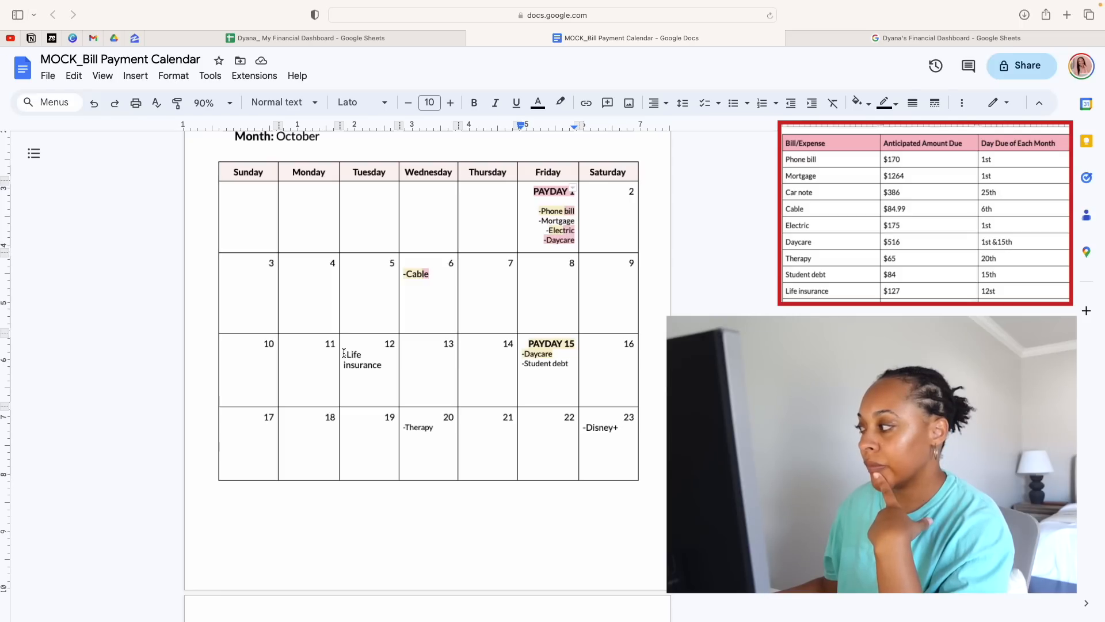
{"action": "left_click_drag", "start_coordinate": [343, 353], "coordinate": [385, 368]}
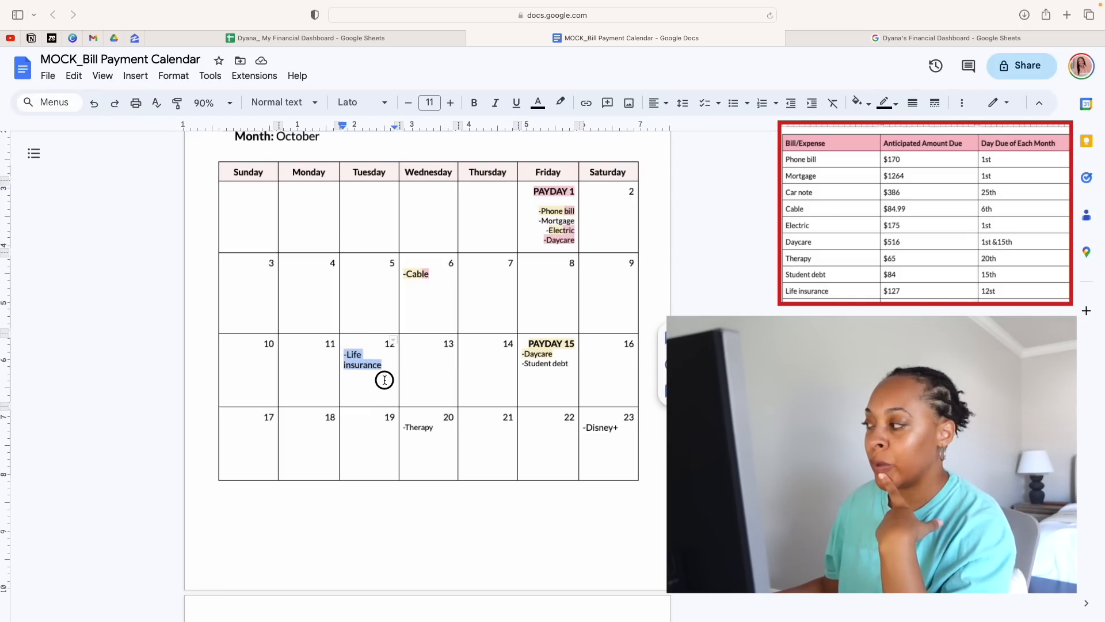
{"action": "left_click", "coordinate": [383, 379]}
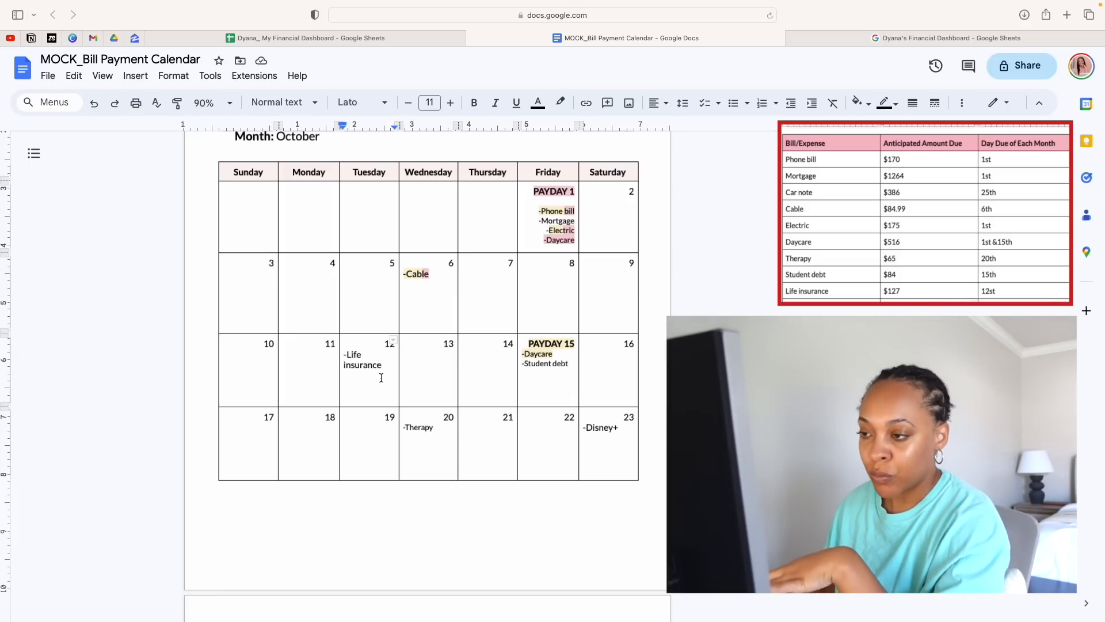
{"action": "left_click_drag", "start_coordinate": [348, 355], "coordinate": [371, 370]}
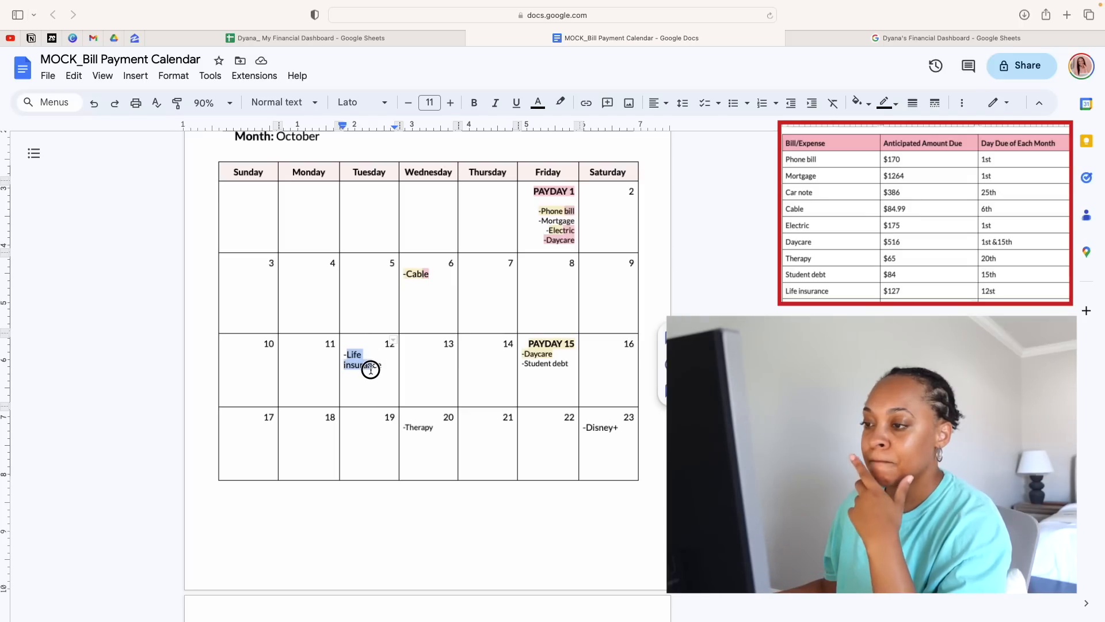
{"action": "left_click", "coordinate": [362, 361]}
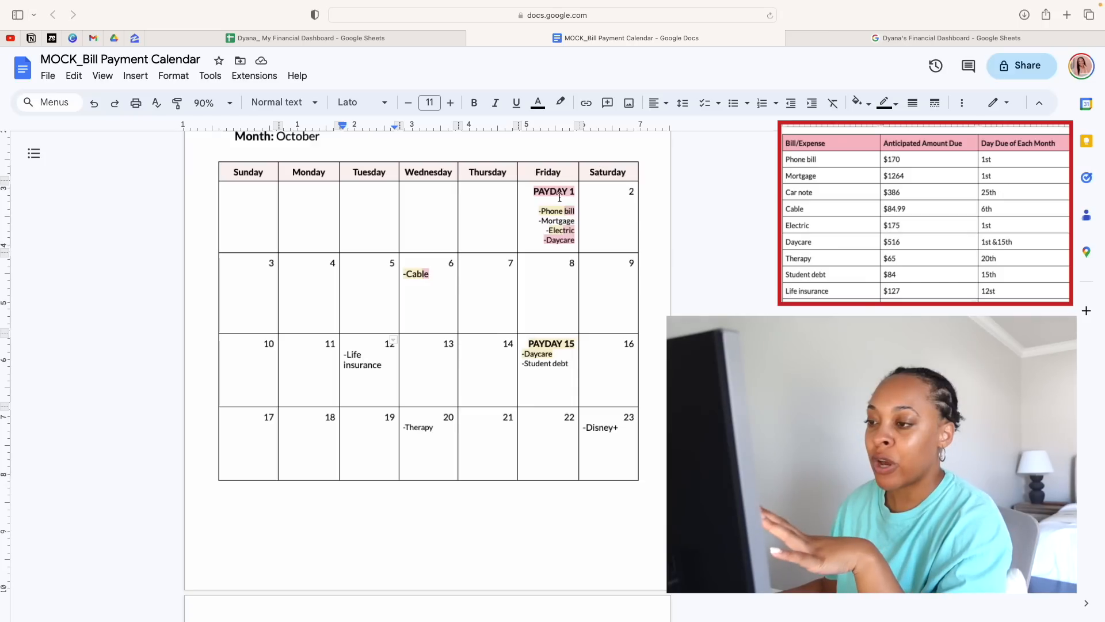
{"action": "left_click_drag", "start_coordinate": [382, 366], "coordinate": [347, 354]}
{"action": "left_click", "coordinate": [376, 365]}
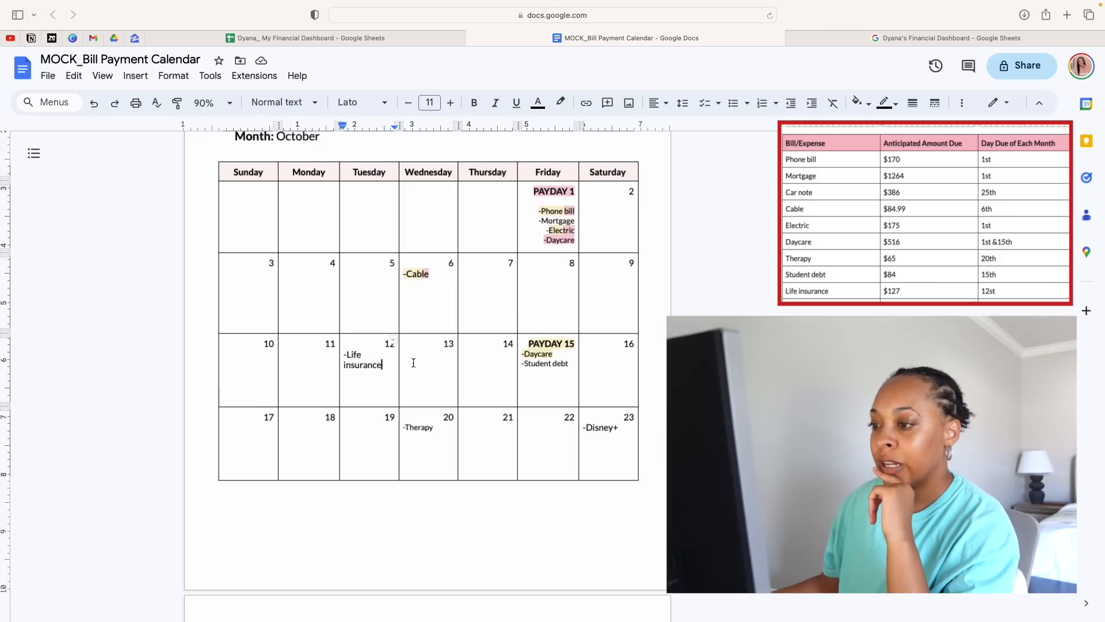
Compare September's life insurance entry and paydays with the October 12 life insurance entry to decide how the paychecks share it
{"action": "scroll", "coordinate": [517, 341], "scroll_direction": "up", "scroll_amount": 10}
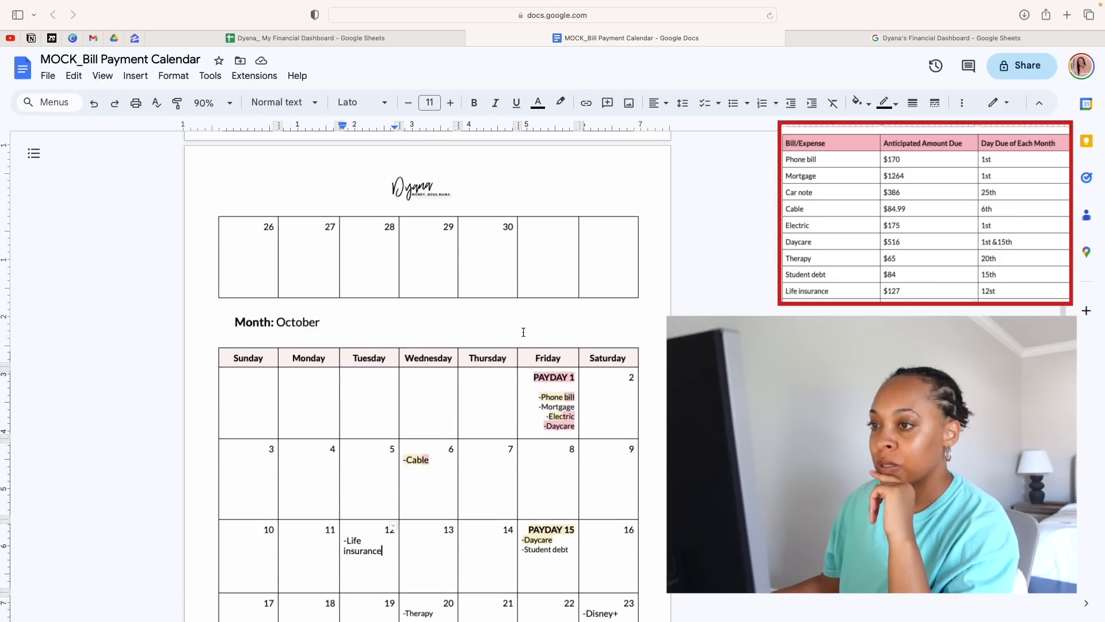
{"action": "scroll", "coordinate": [523, 333], "scroll_direction": "up", "scroll_amount": 5}
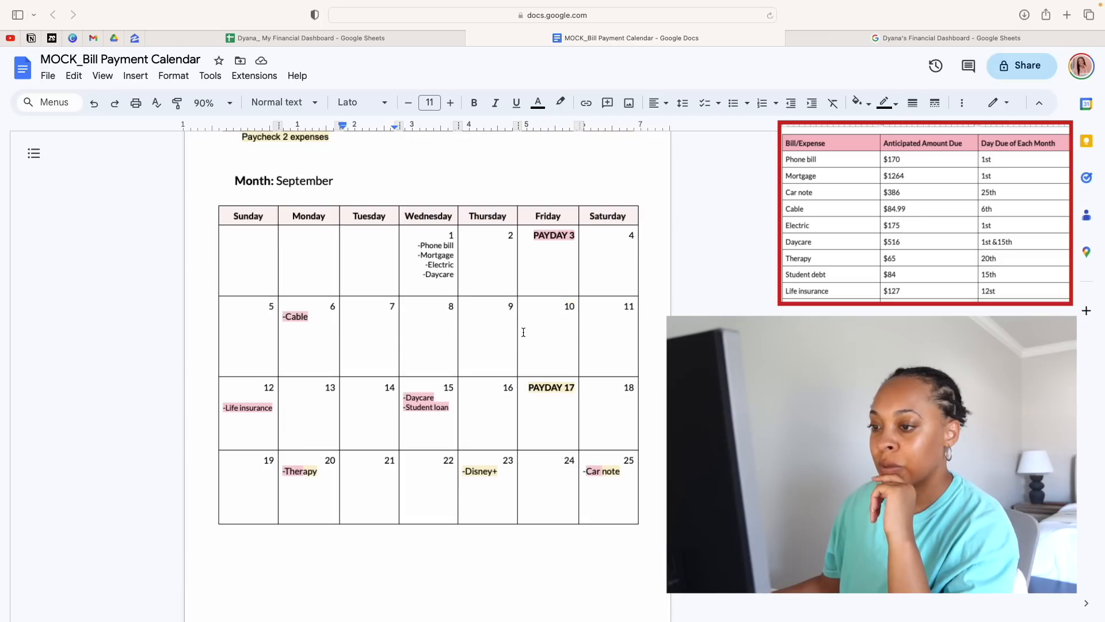
{"action": "left_click_drag", "start_coordinate": [275, 408], "coordinate": [219, 410]}
{"action": "left_click", "coordinate": [441, 349]}
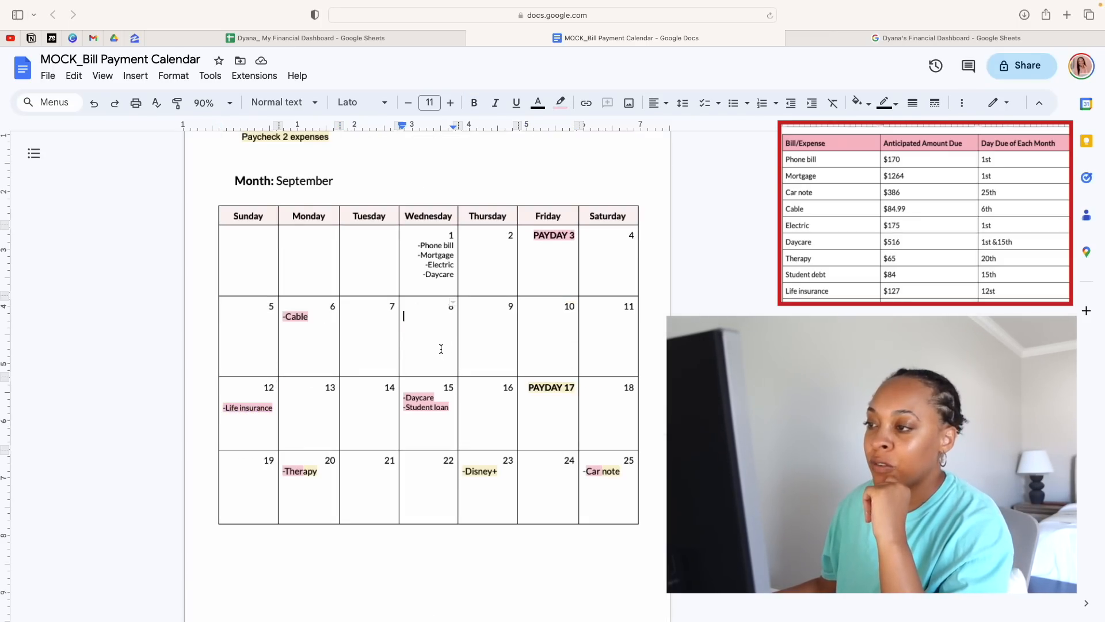
{"action": "scroll", "coordinate": [460, 403], "scroll_direction": "down", "scroll_amount": 4}
{"action": "scroll", "coordinate": [460, 417], "scroll_direction": "down", "scroll_amount": 5}
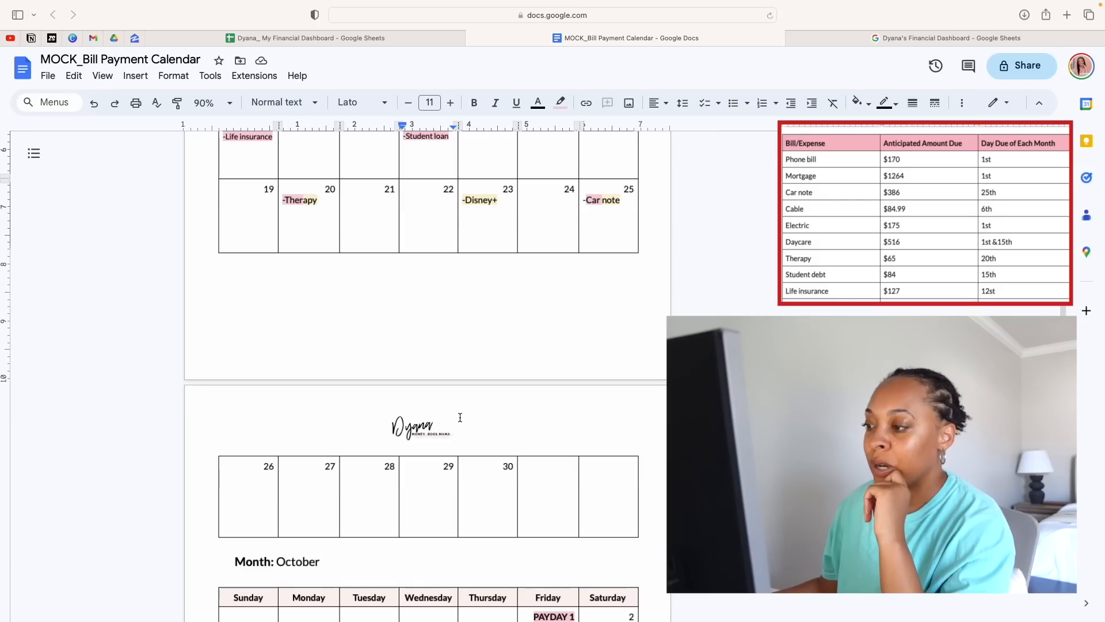
{"action": "scroll", "coordinate": [456, 423], "scroll_direction": "down", "scroll_amount": 2}
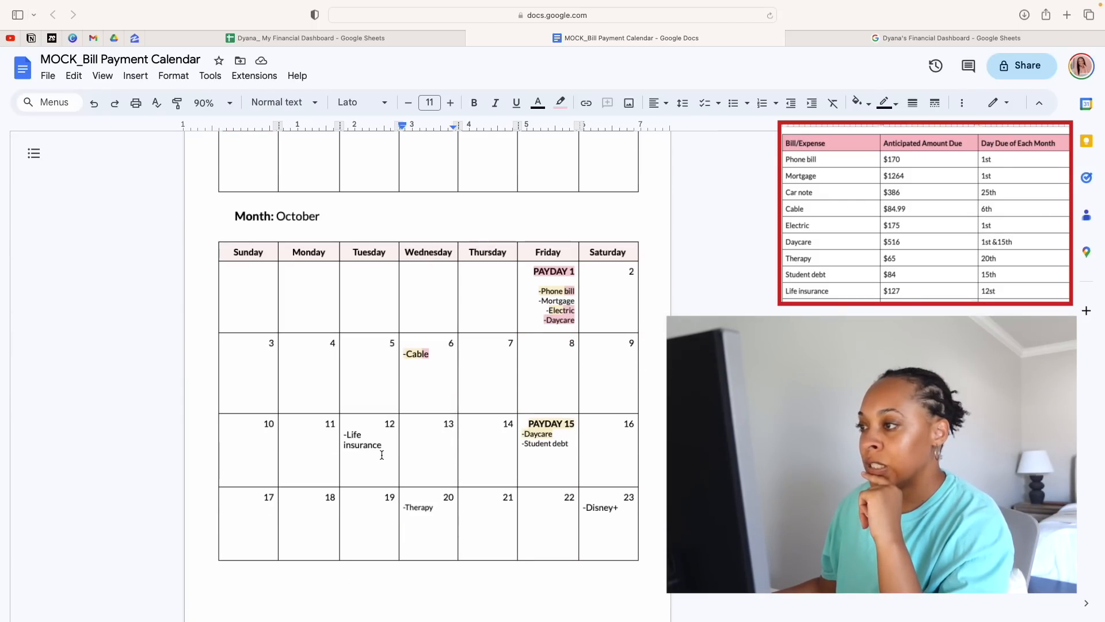
{"action": "scroll", "coordinate": [388, 449], "scroll_direction": "down", "scroll_amount": 2}
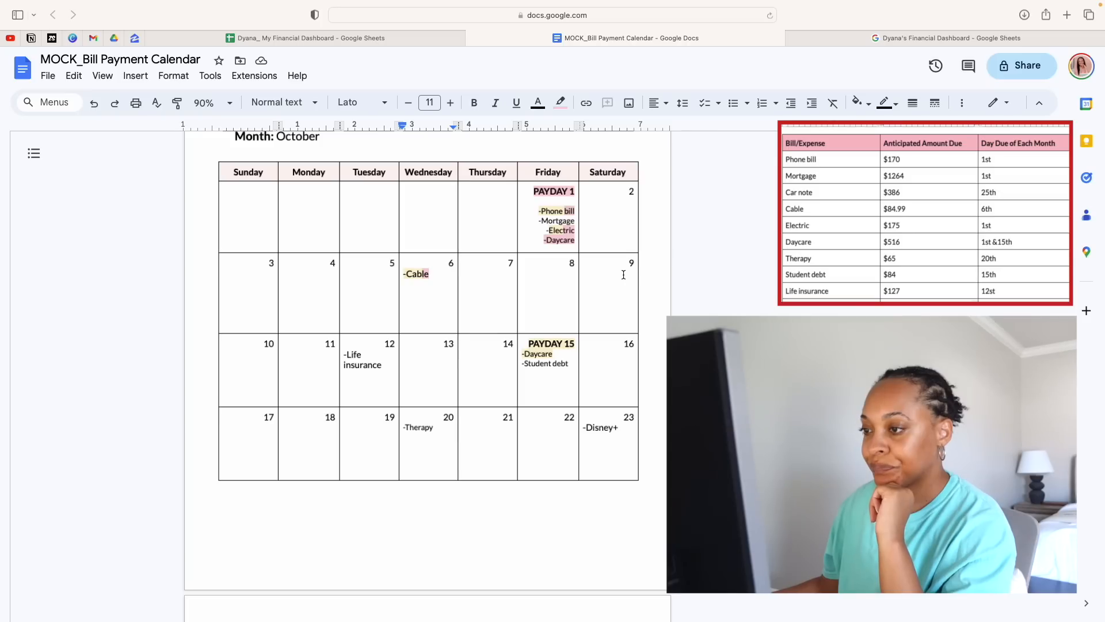
{"action": "left_click", "coordinate": [385, 365]}
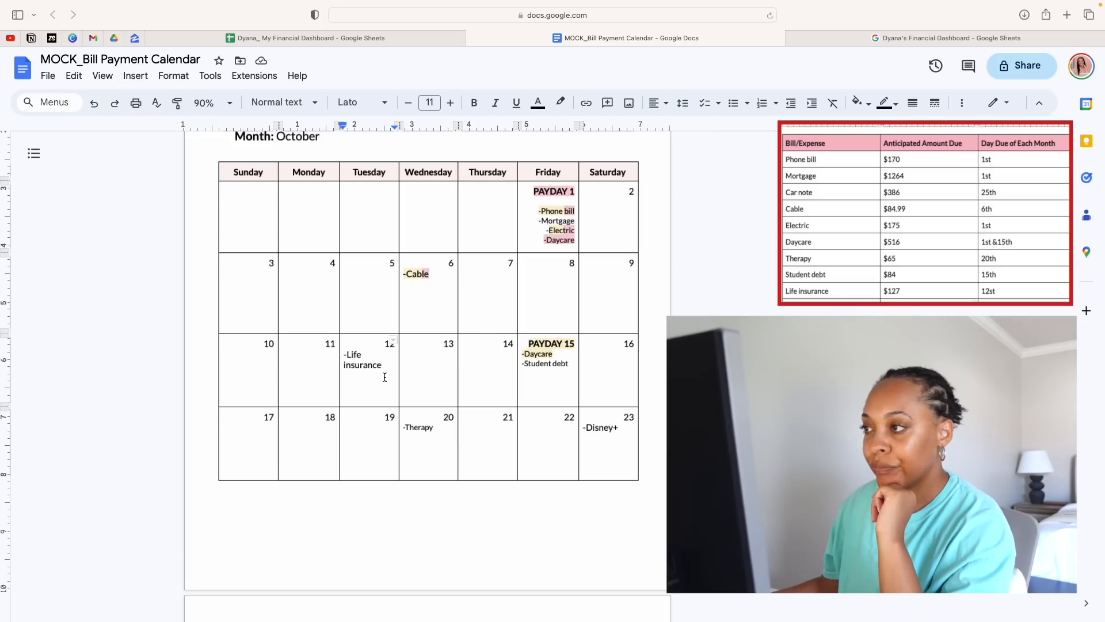
{"action": "left_click_drag", "start_coordinate": [385, 373], "coordinate": [347, 355]}
{"action": "left_click", "coordinate": [346, 354]}
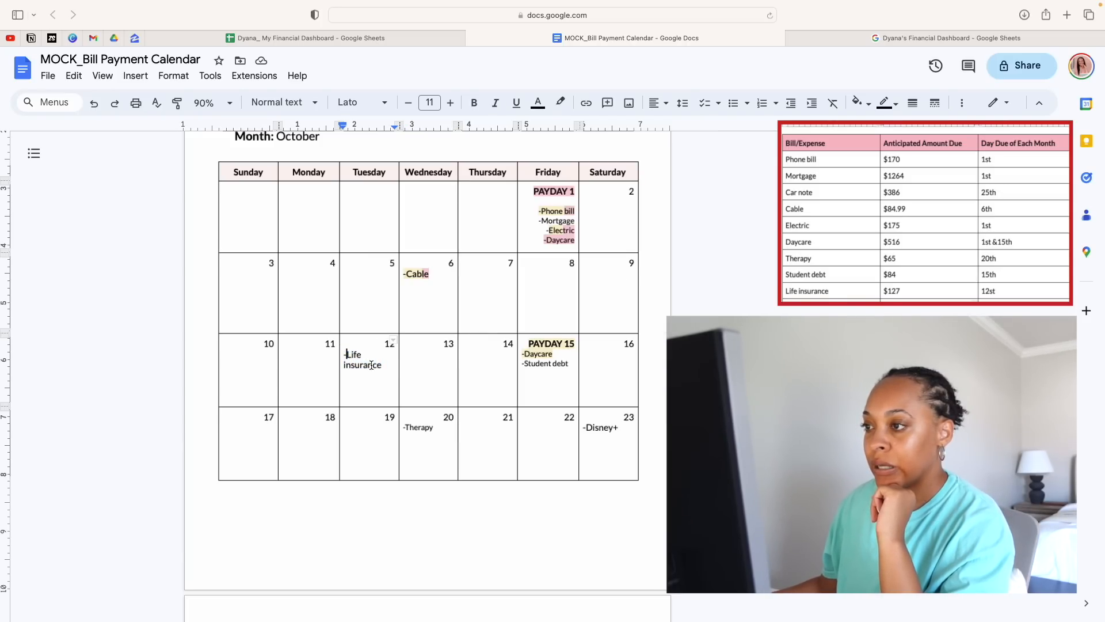
{"action": "scroll", "coordinate": [392, 369], "scroll_direction": "up", "scroll_amount": 5}
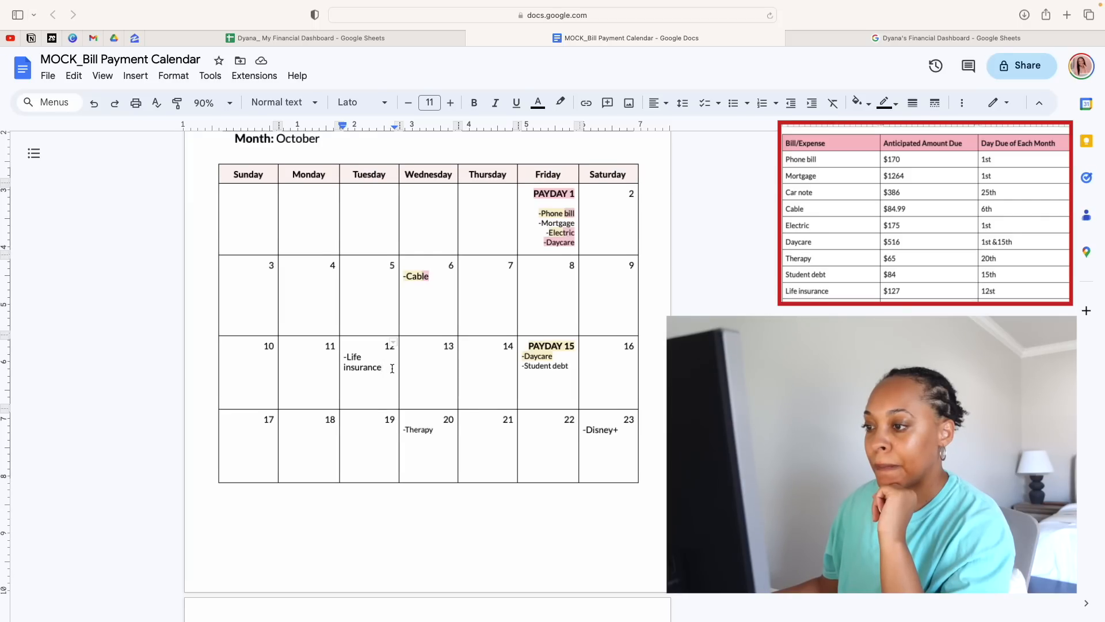
{"action": "scroll", "coordinate": [392, 369], "scroll_direction": "up", "scroll_amount": 3}
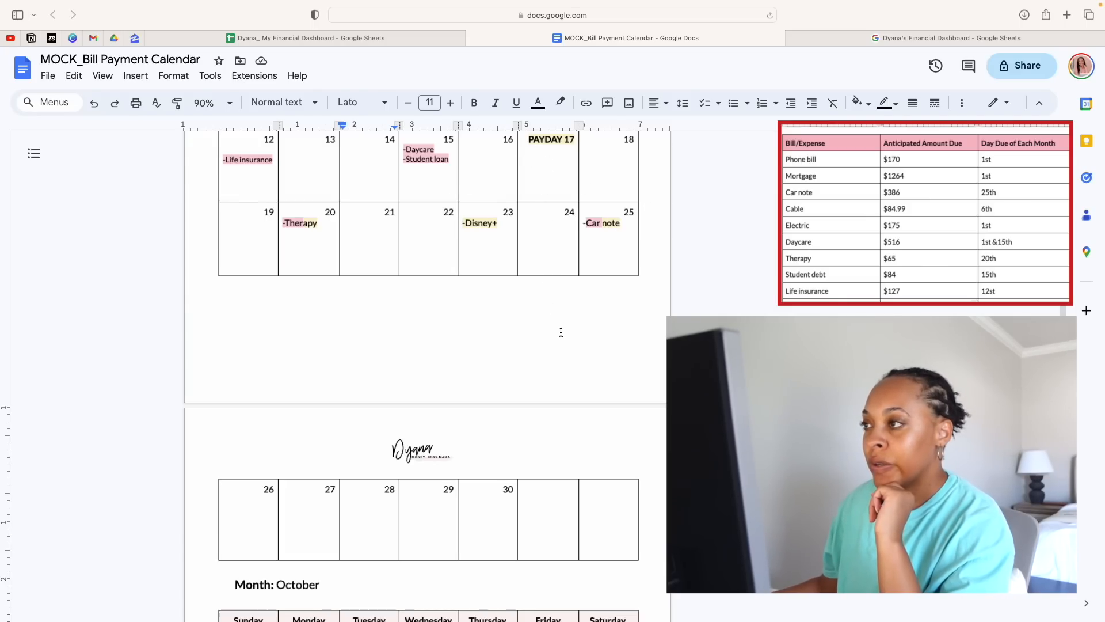
Highlight "-Life" in the life insurance entry on October 12 in the Paycheck 2 yellow
{"action": "scroll", "coordinate": [566, 358], "scroll_direction": "down", "scroll_amount": 4}
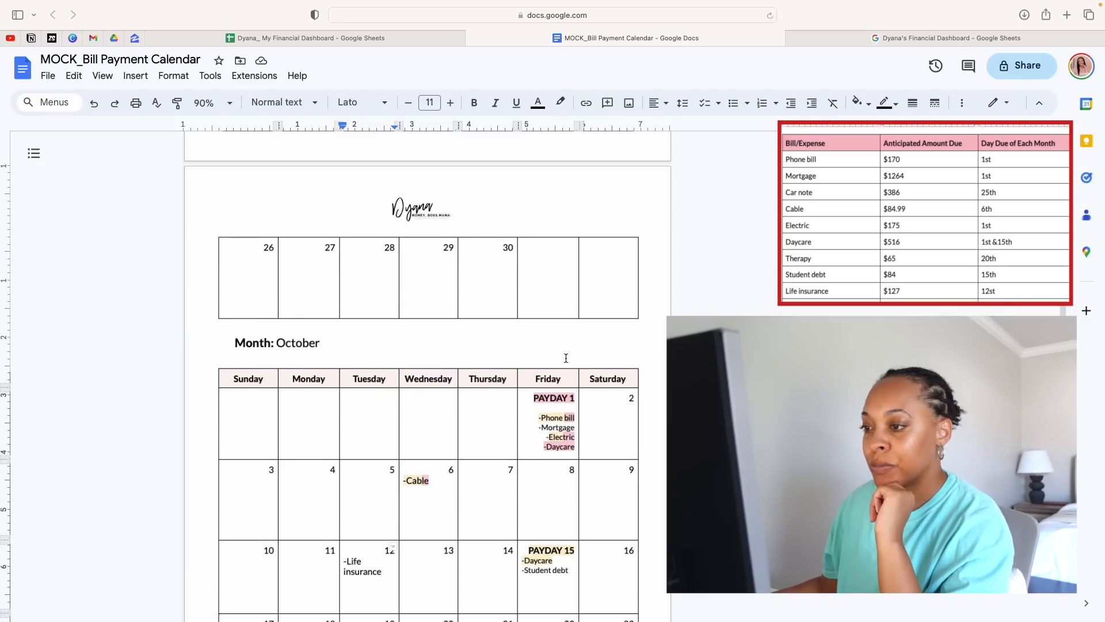
{"action": "scroll", "coordinate": [426, 379], "scroll_direction": "down", "scroll_amount": 4}
{"action": "left_click_drag", "start_coordinate": [364, 381], "coordinate": [346, 377]}
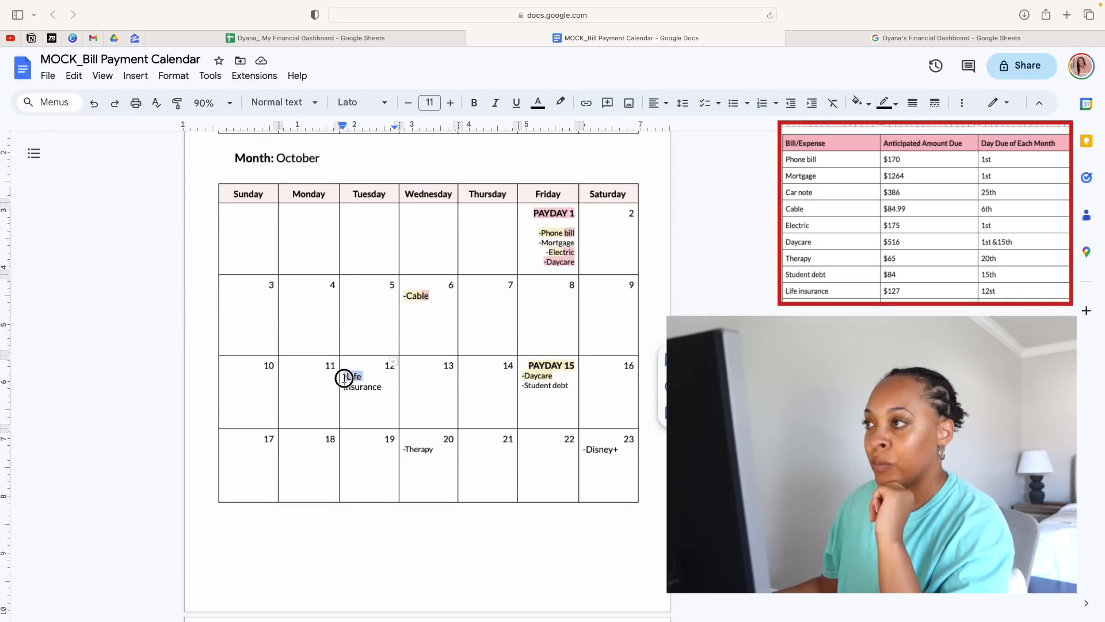
{"action": "left_click", "coordinate": [538, 103]}
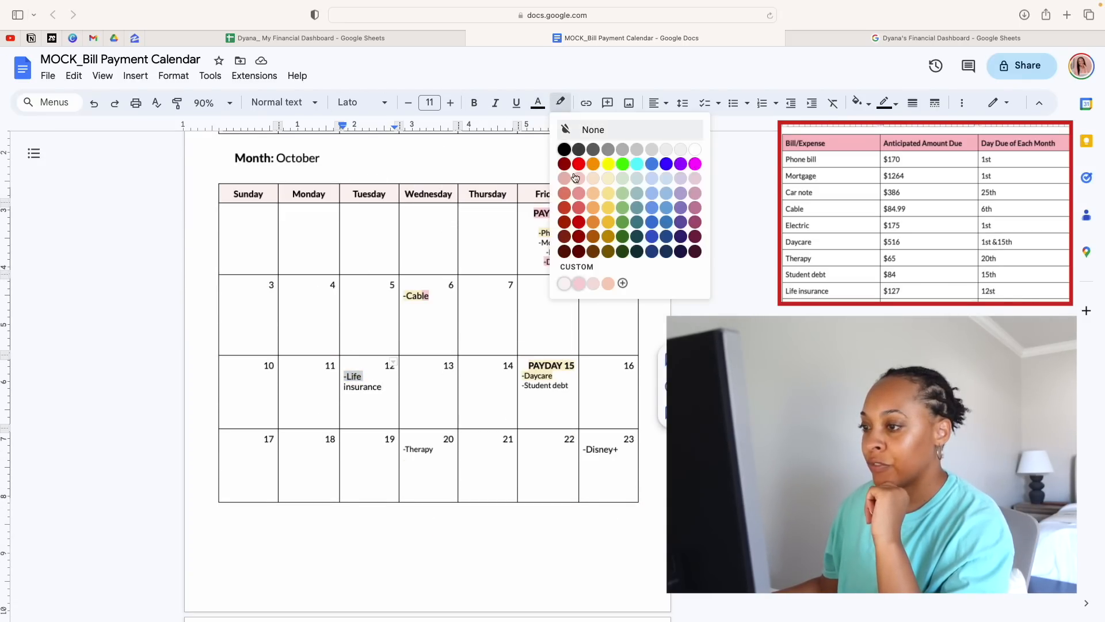
{"action": "left_click", "coordinate": [608, 173]}
{"action": "left_click", "coordinate": [406, 401]}
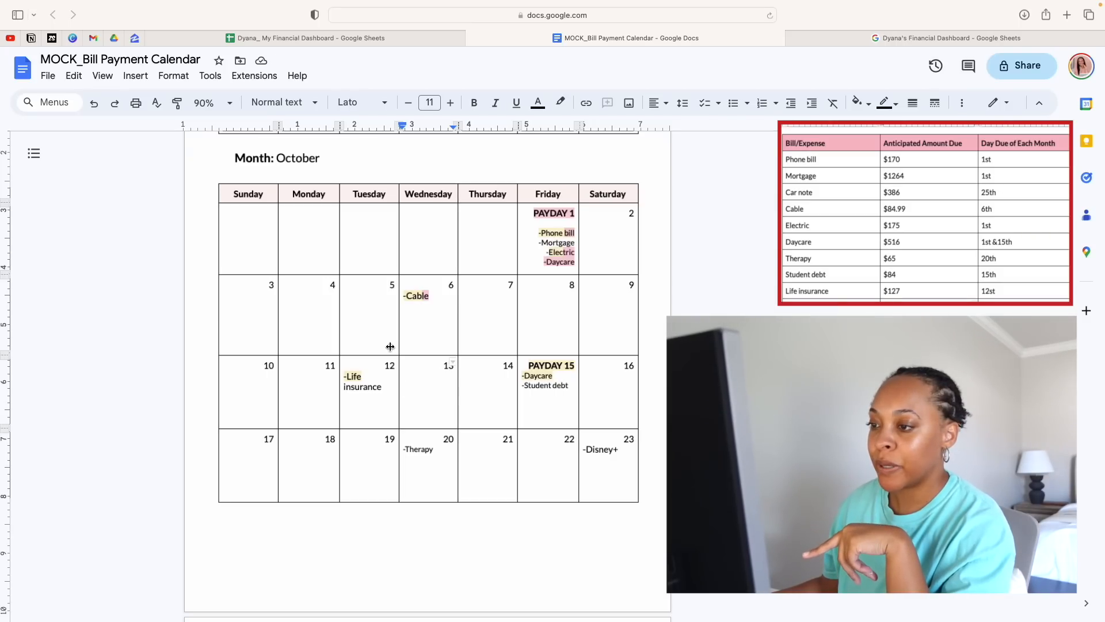
Highlight "insurance" in the life insurance entry on October 12 in the Paycheck 1 pink
{"action": "left_click_drag", "start_coordinate": [383, 388], "coordinate": [343, 388]}
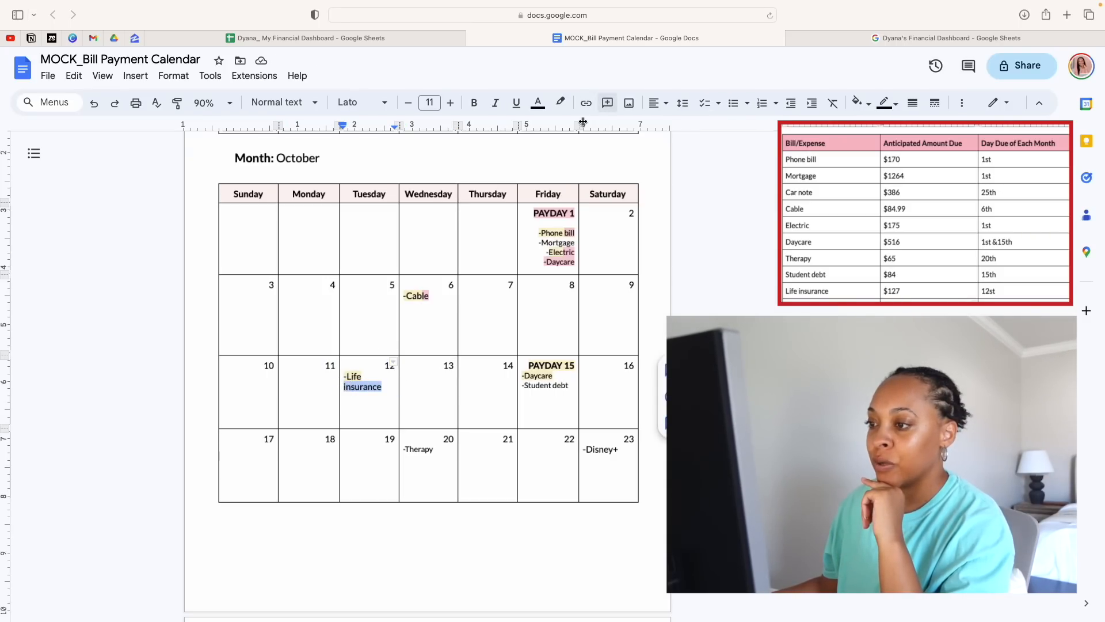
{"action": "left_click", "coordinate": [560, 101]}
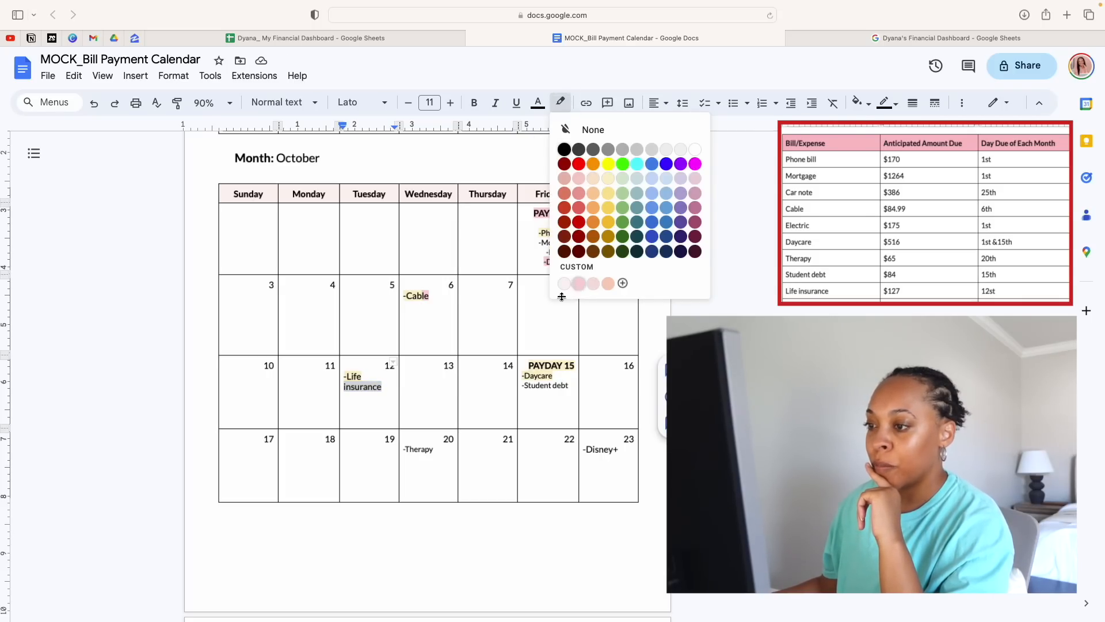
{"action": "left_click", "coordinate": [578, 283]}
{"action": "left_click", "coordinate": [413, 386]}
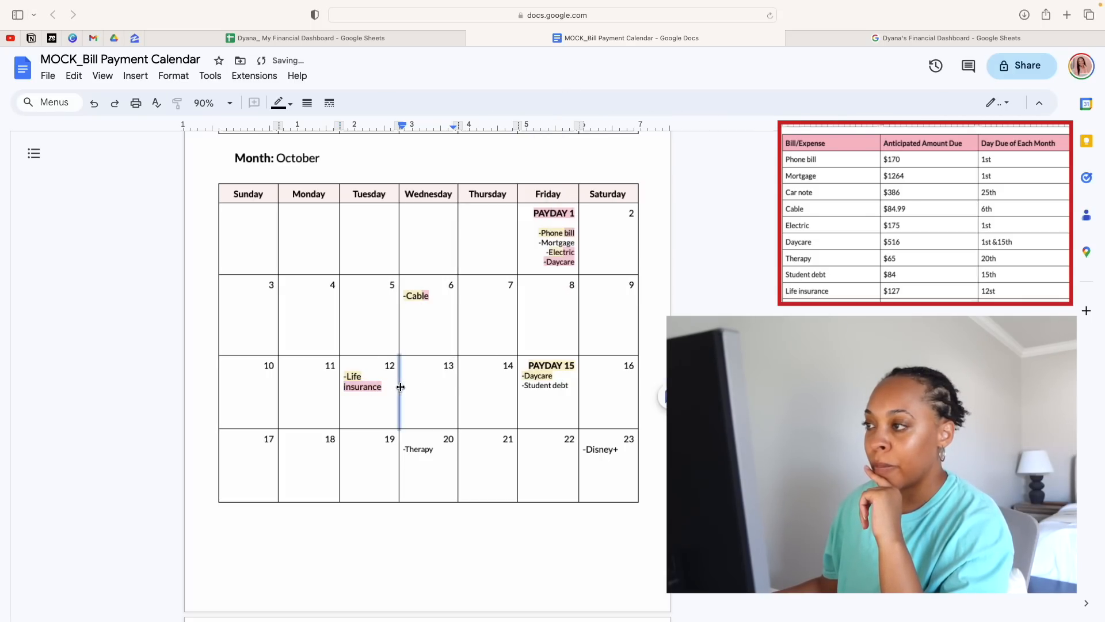
{"action": "left_click", "coordinate": [389, 395]}
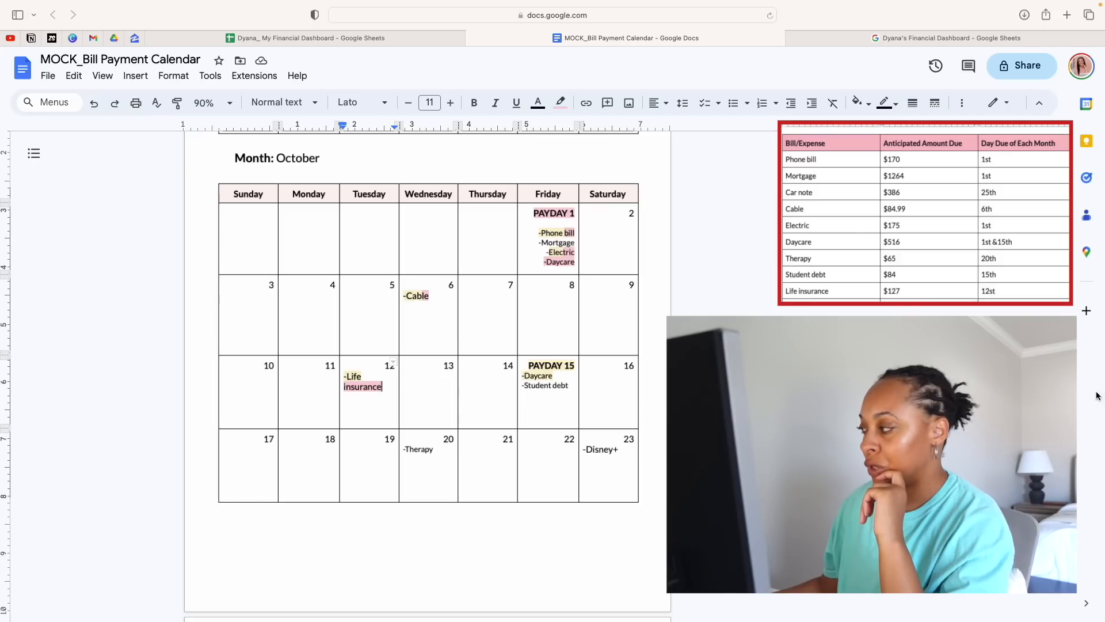
{"action": "left_click", "coordinate": [571, 389]}
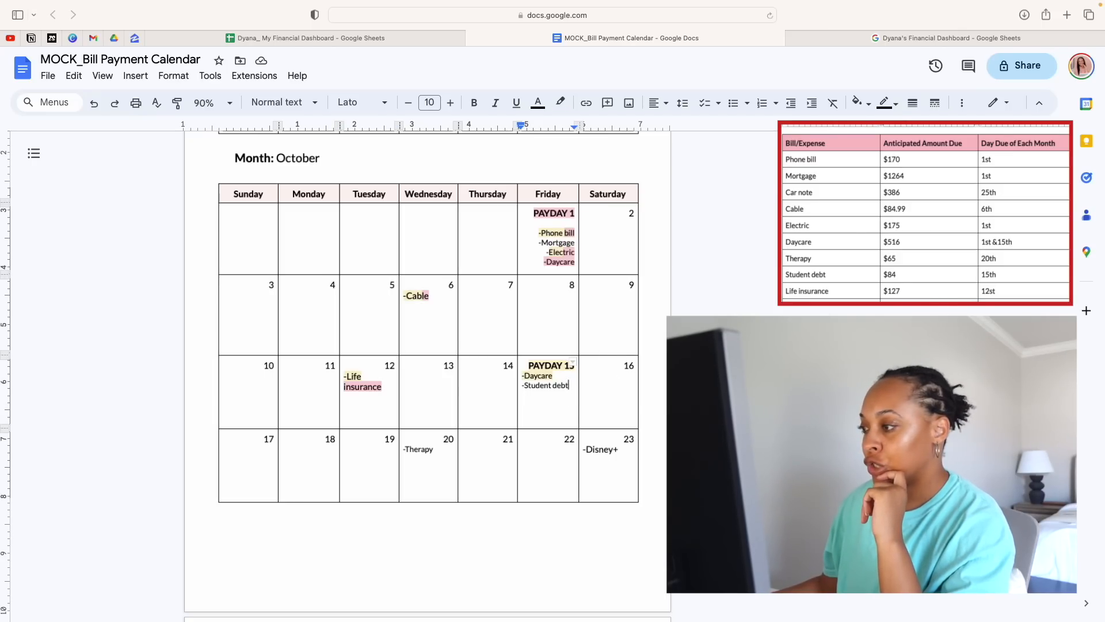
{"action": "scroll", "coordinate": [593, 407], "scroll_direction": "down", "scroll_amount": 1}
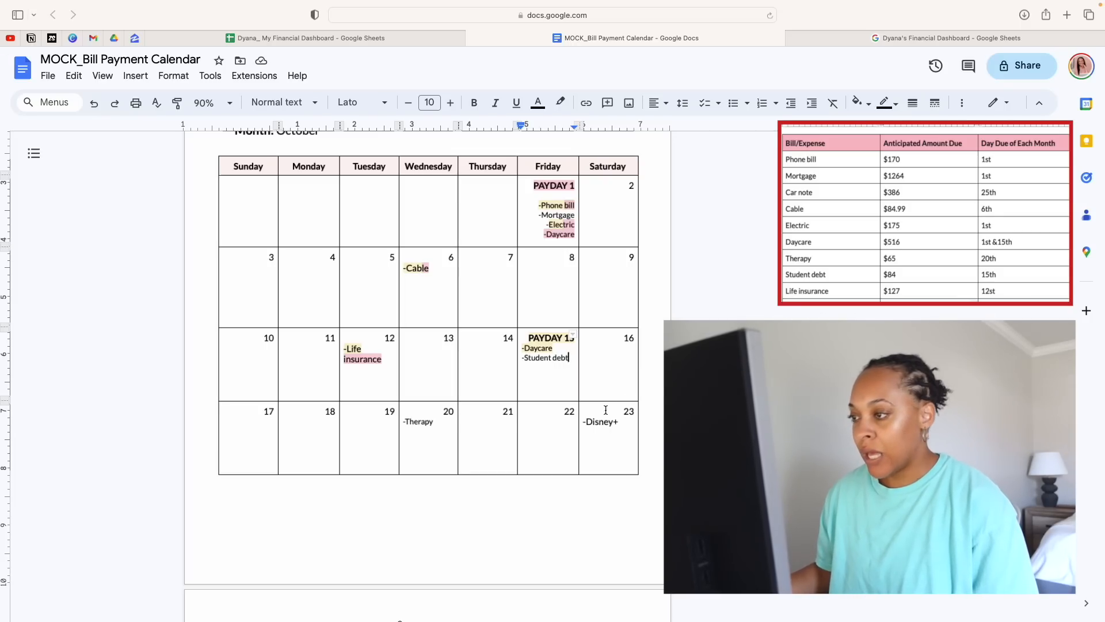
{"action": "left_click", "coordinate": [565, 412]}
{"action": "scroll", "coordinate": [563, 414], "scroll_direction": "up", "scroll_amount": 1}
{"action": "scroll", "coordinate": [563, 418], "scroll_direction": "up", "scroll_amount": 1}
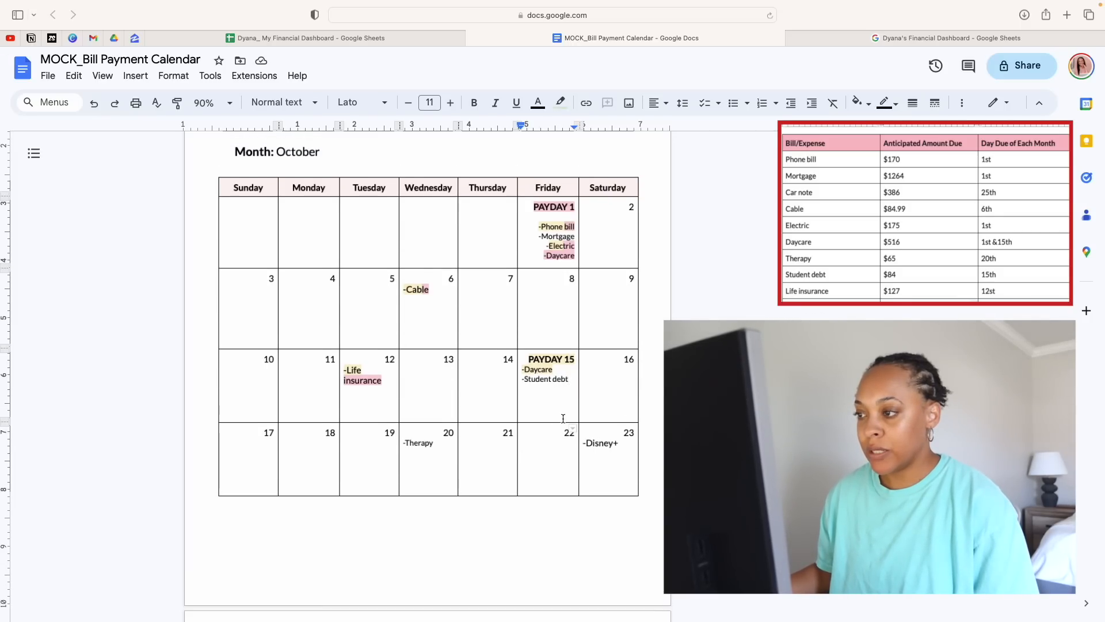
{"action": "scroll", "coordinate": [563, 418], "scroll_direction": "up", "scroll_amount": 10}
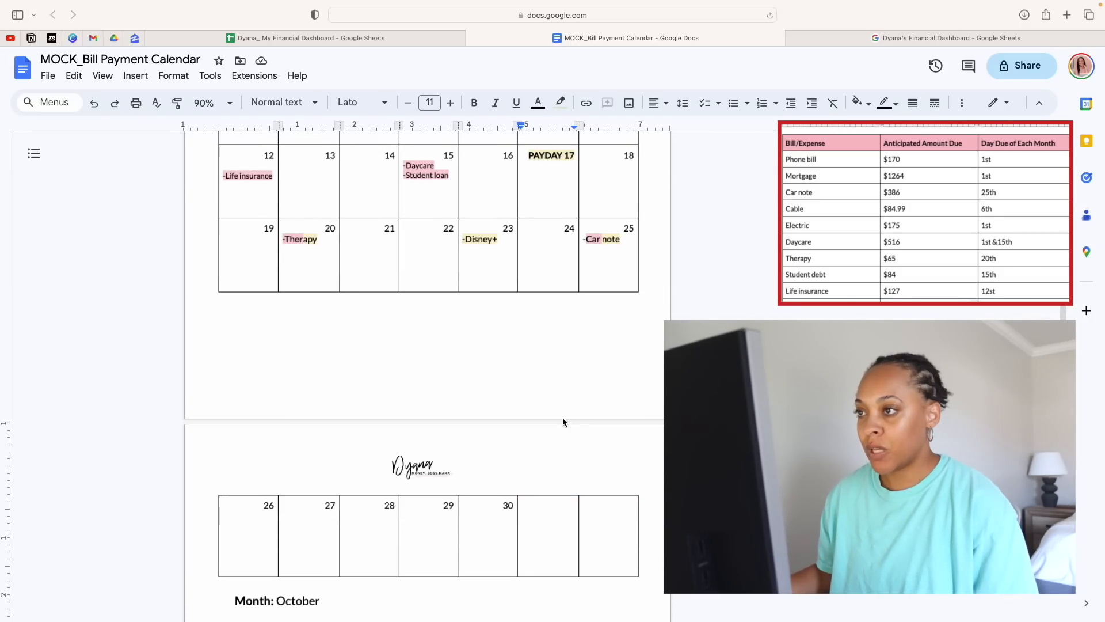
{"action": "scroll", "coordinate": [563, 418], "scroll_direction": "up", "scroll_amount": 5}
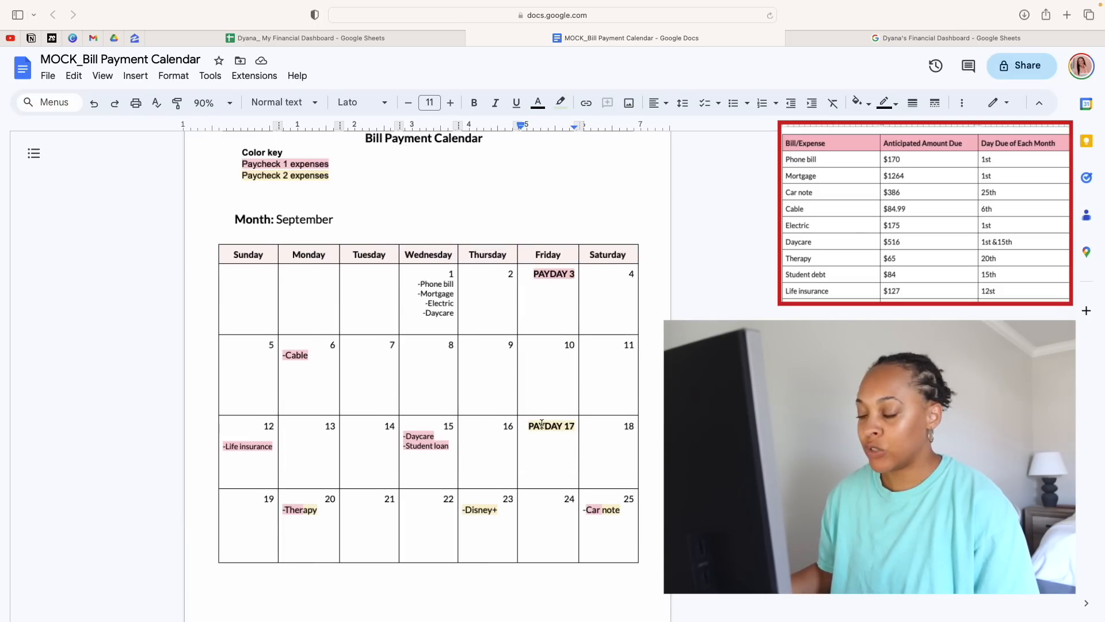
{"action": "scroll", "coordinate": [542, 425], "scroll_direction": "down", "scroll_amount": 10}
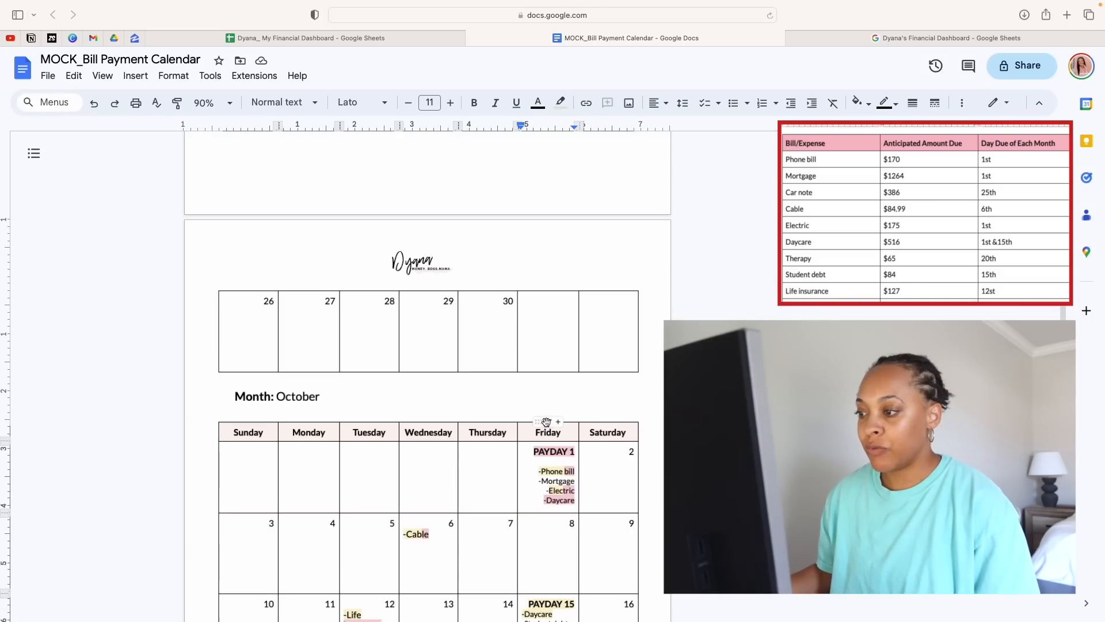
{"action": "scroll", "coordinate": [546, 422], "scroll_direction": "down", "scroll_amount": 4}
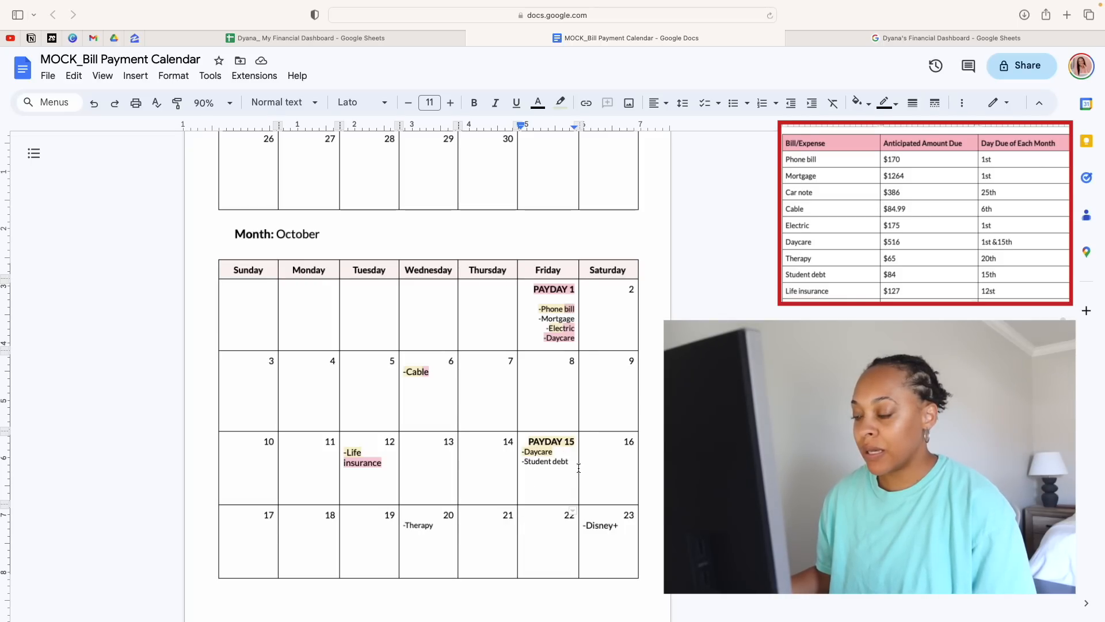
Highlight the mortgage entry on October 1 in the Paycheck 1 pink
{"action": "left_click_drag", "start_coordinate": [569, 462], "coordinate": [521, 461]}
{"action": "left_click", "coordinate": [565, 402]}
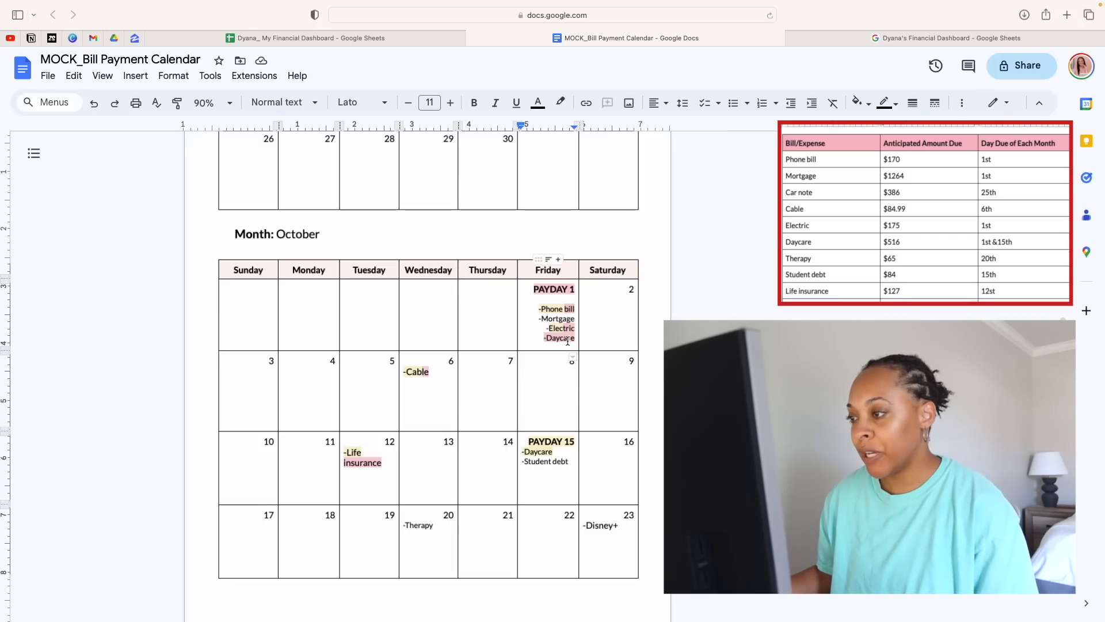
{"action": "left_click_drag", "start_coordinate": [574, 320], "coordinate": [532, 318]}
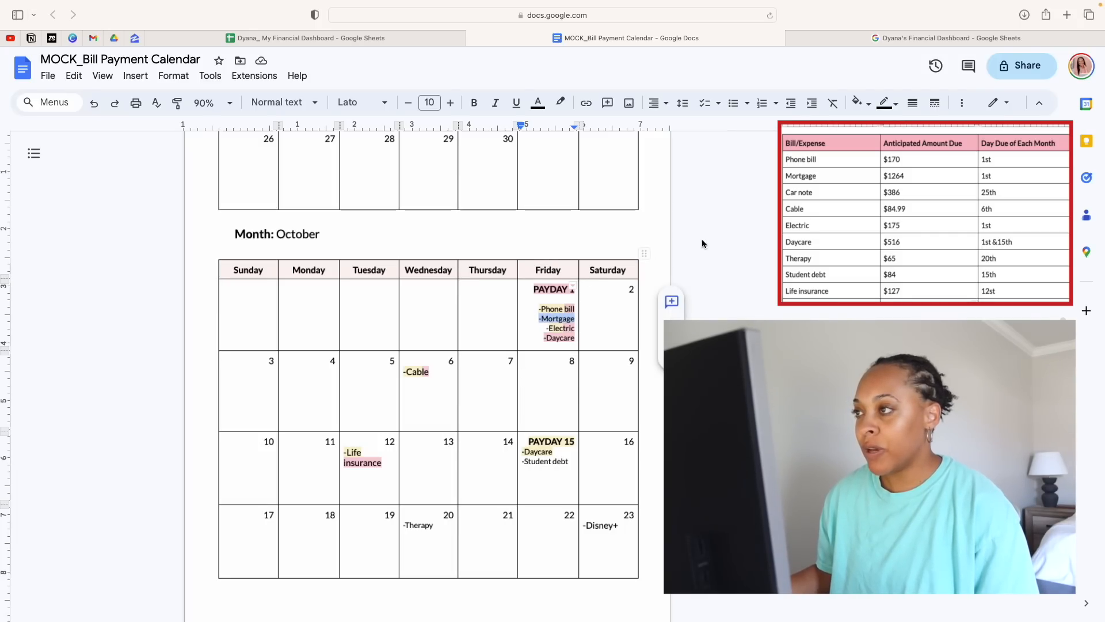
{"action": "left_click", "coordinate": [561, 103]}
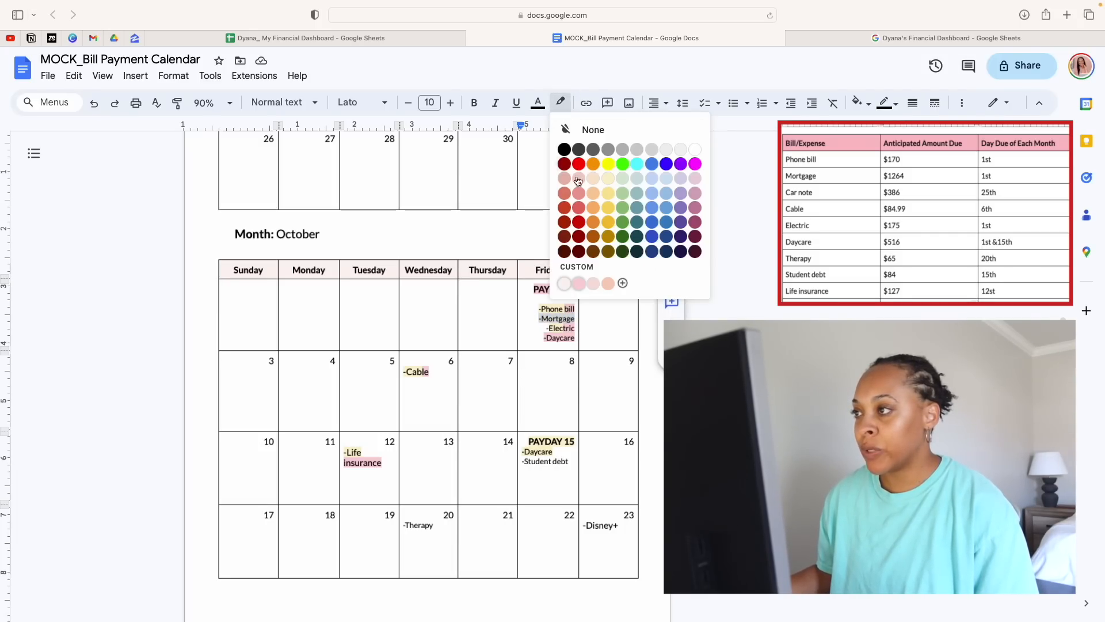
{"action": "left_click", "coordinate": [572, 284]}
{"action": "left_click", "coordinate": [556, 391]}
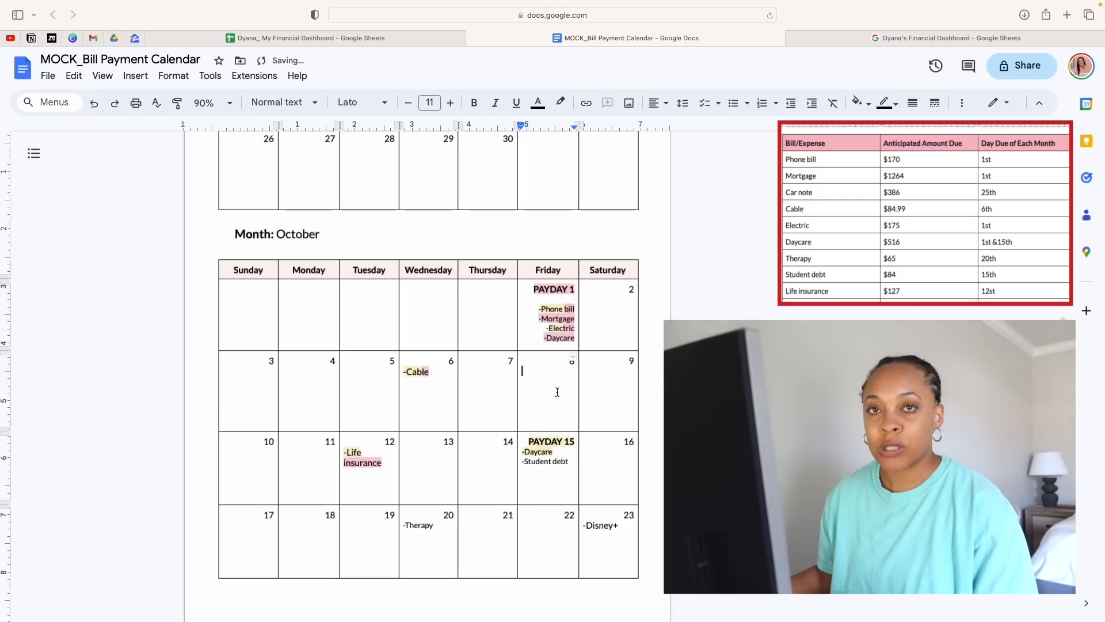
Highlight the student debt entry on October 15 in the Paycheck 2 yellow
{"action": "left_click_drag", "start_coordinate": [570, 461], "coordinate": [521, 461]}
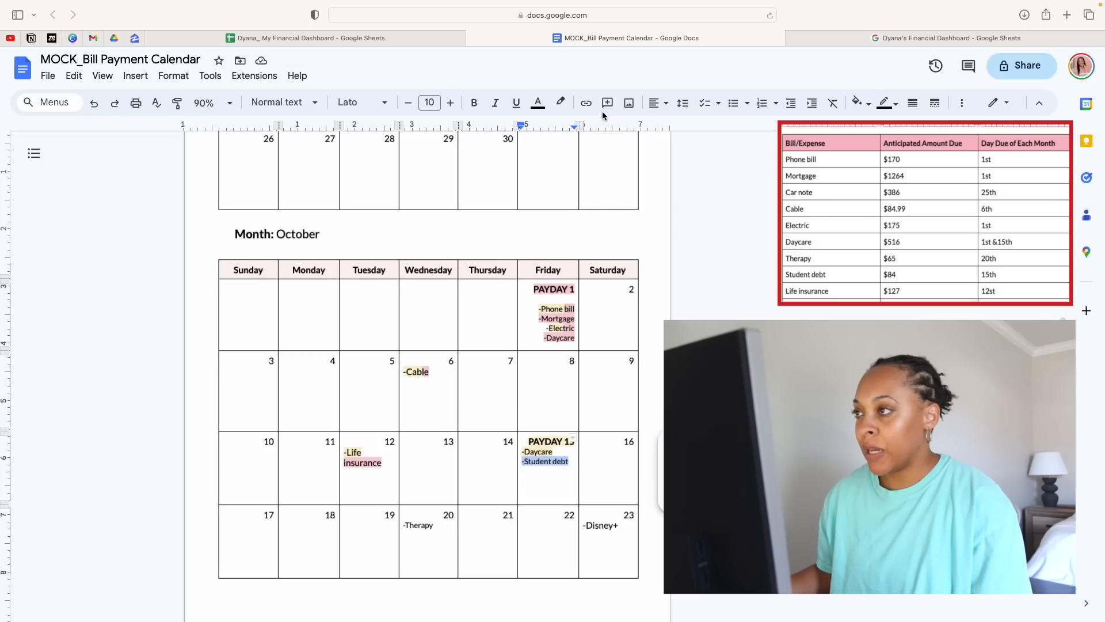
{"action": "left_click", "coordinate": [562, 102]}
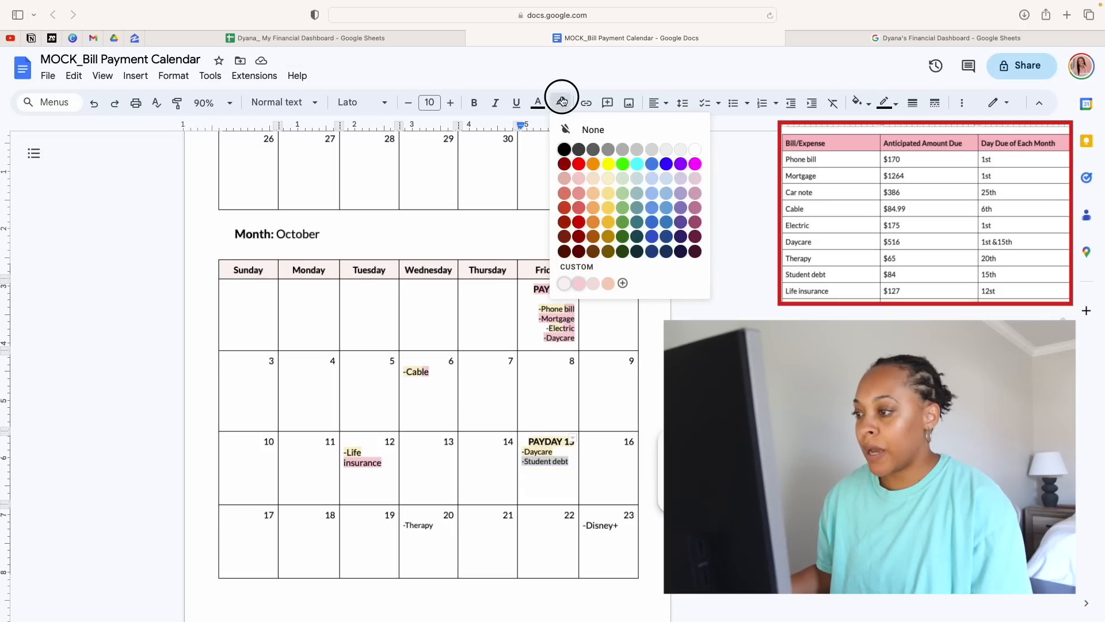
{"action": "left_click", "coordinate": [606, 179]}
{"action": "left_click", "coordinate": [530, 356]}
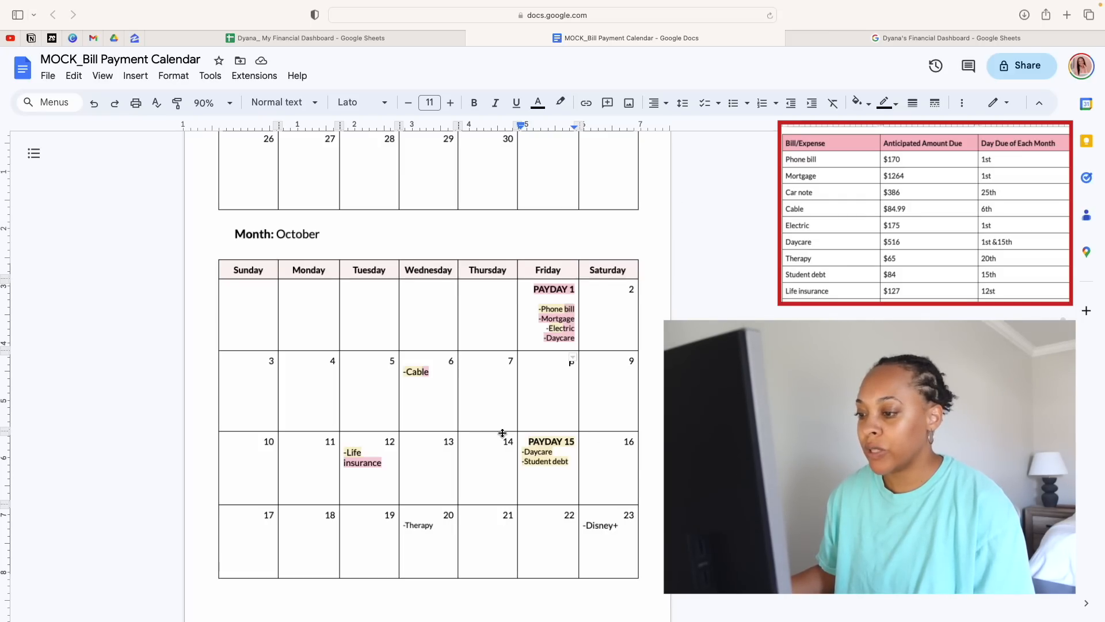
{"action": "left_click", "coordinate": [554, 475]}
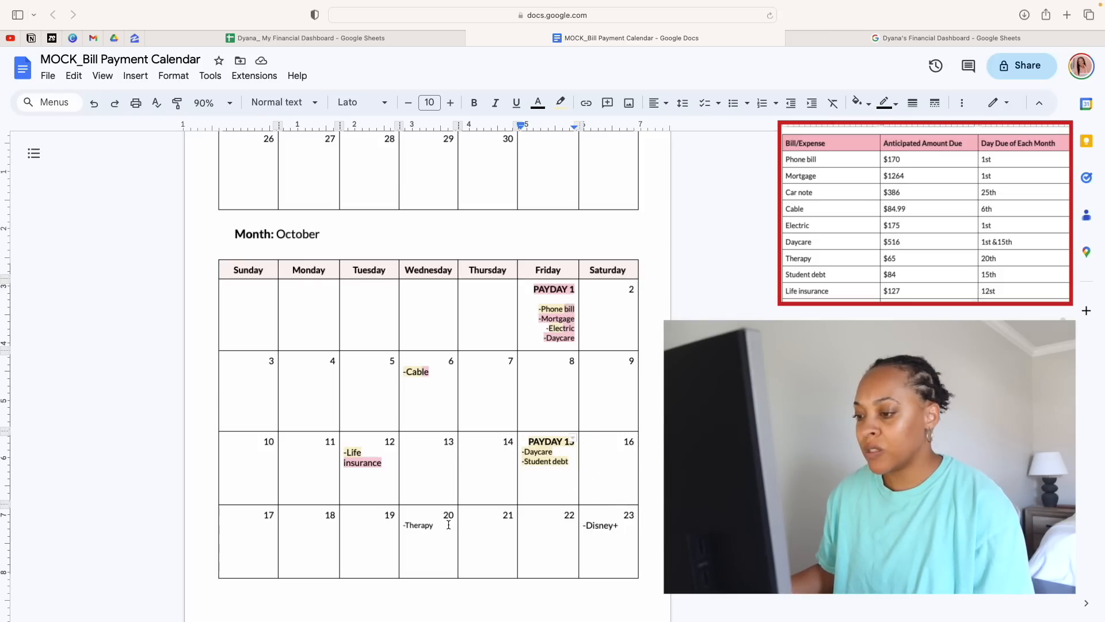
Highlight the therapy entry on October 20 and the Disney+ entry on October 23 in the Paycheck 2 yellow
{"action": "triple_click", "coordinate": [420, 524]}
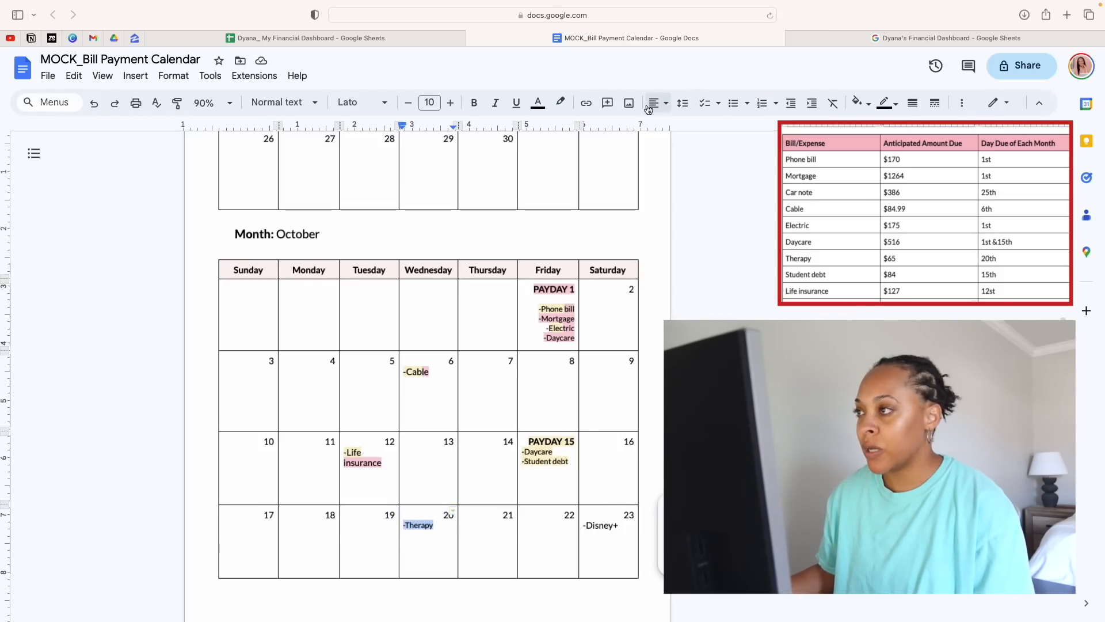
{"action": "left_click", "coordinate": [560, 103]}
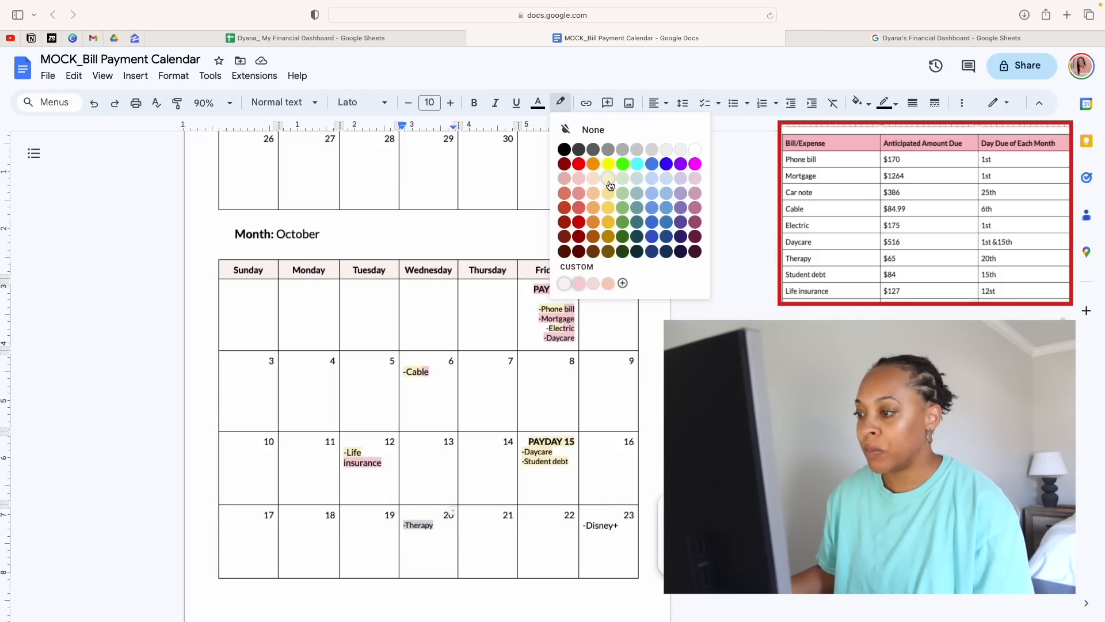
{"action": "left_click", "coordinate": [609, 179]}
{"action": "left_click_drag", "start_coordinate": [622, 525], "coordinate": [586, 525]}
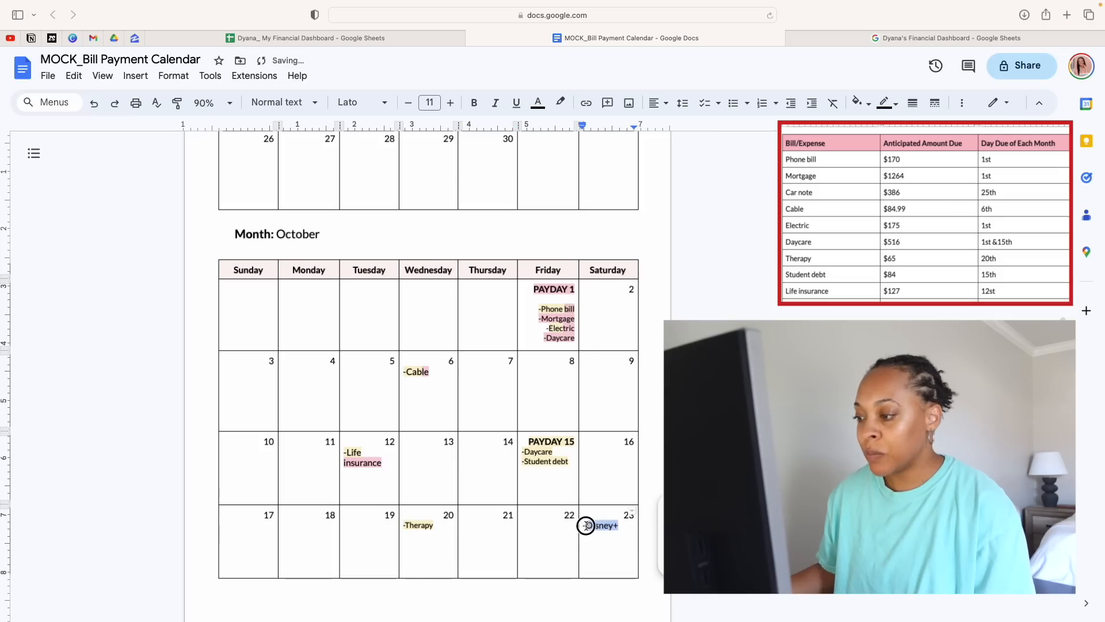
{"action": "left_click", "coordinate": [560, 103]}
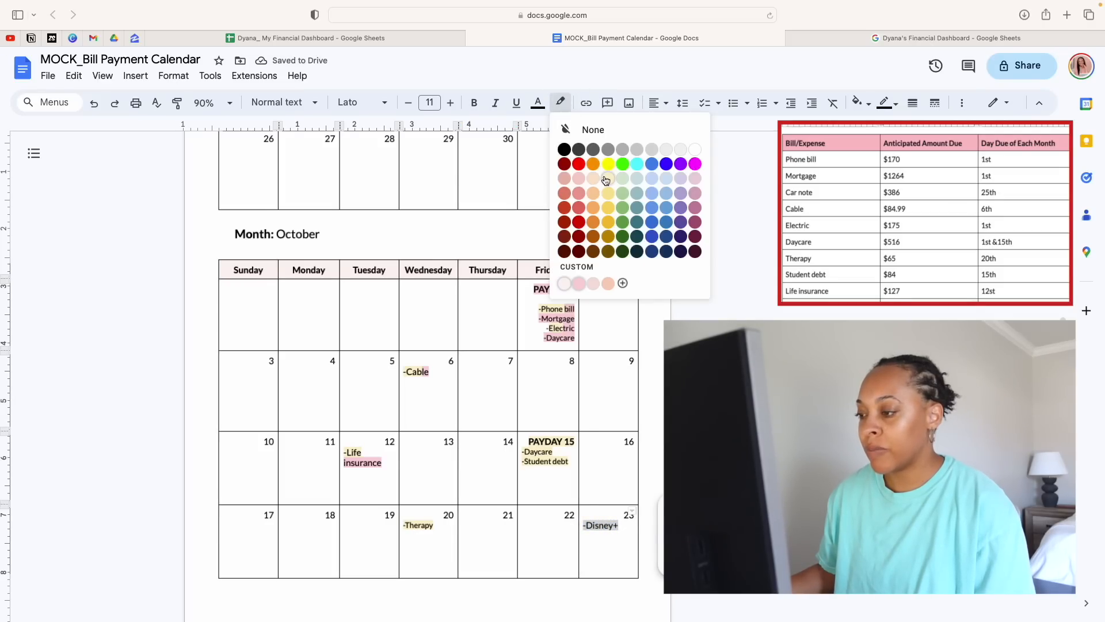
{"action": "left_click", "coordinate": [606, 179]}
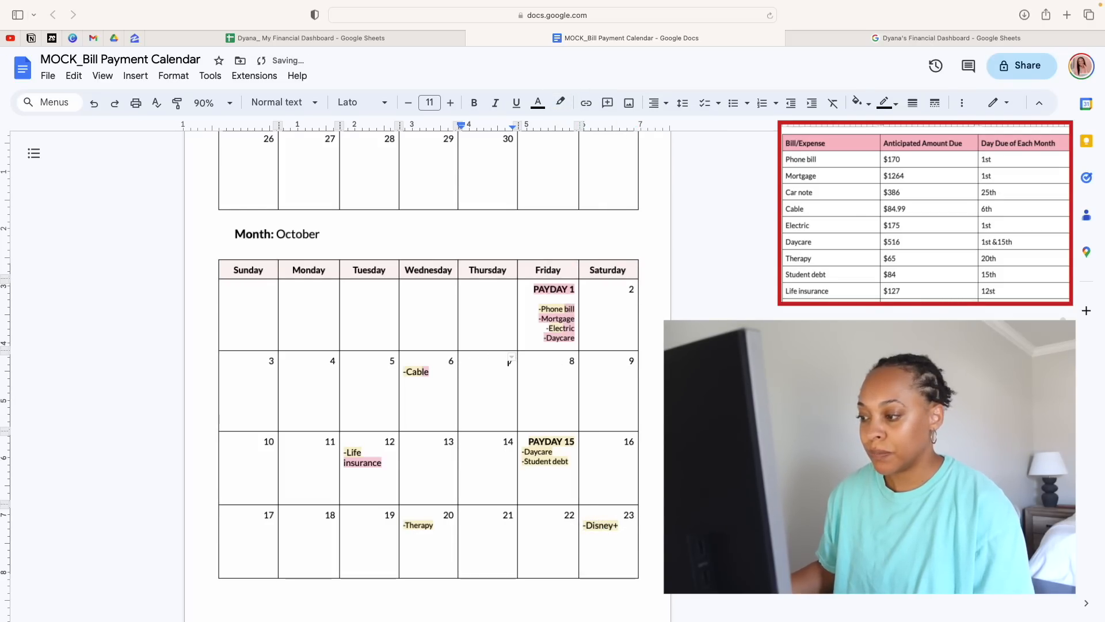
Compare October's car note entry and paydays with September's car note to decide how the paychecks share it
{"action": "scroll", "coordinate": [448, 502], "scroll_direction": "down", "scroll_amount": 7}
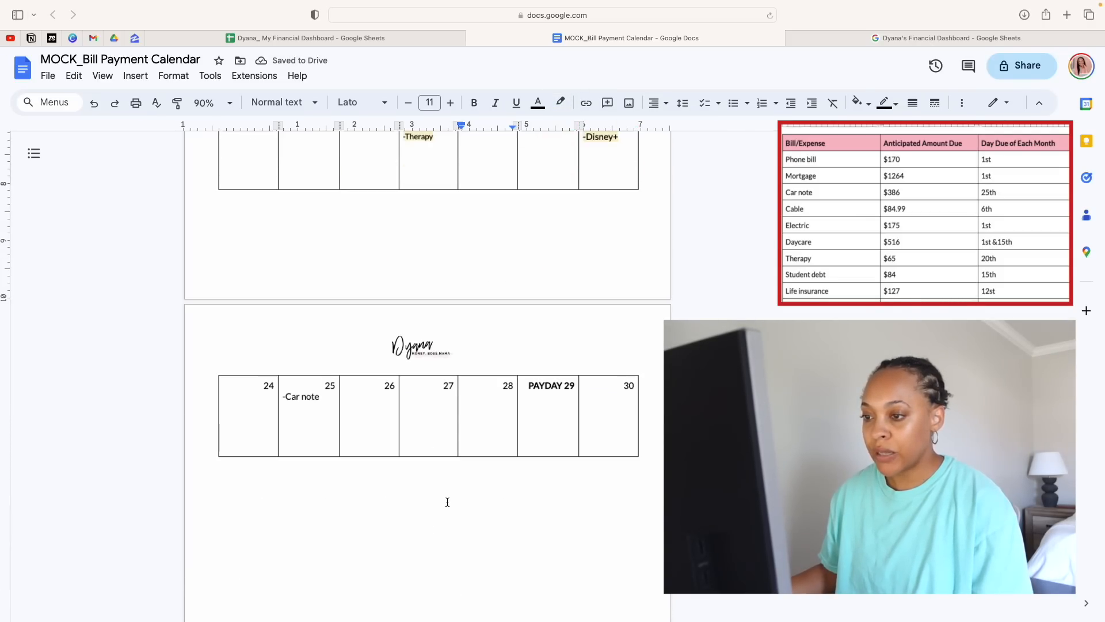
{"action": "scroll", "coordinate": [448, 502], "scroll_direction": "up", "scroll_amount": 1}
{"action": "scroll", "coordinate": [447, 502], "scroll_direction": "up", "scroll_amount": 1}
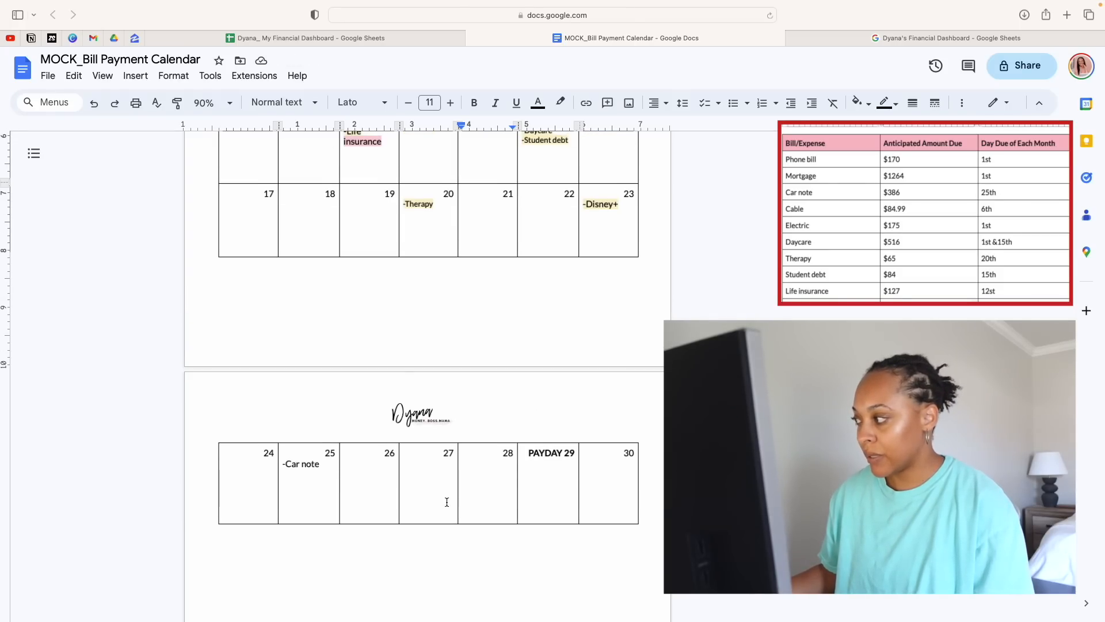
{"action": "scroll", "coordinate": [495, 461], "scroll_direction": "up", "scroll_amount": 3}
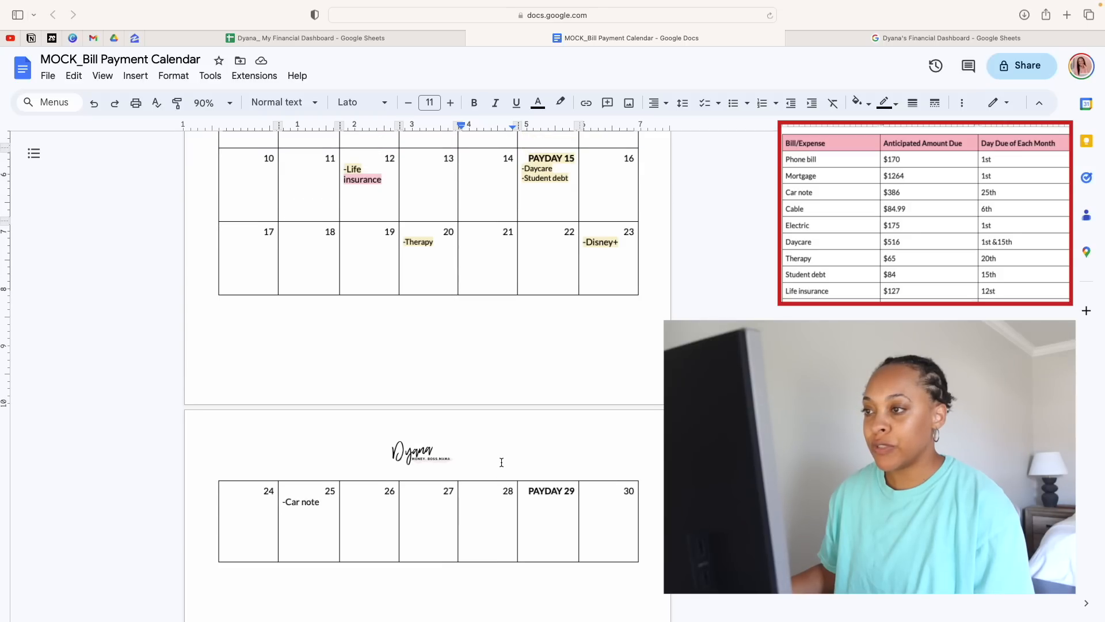
{"action": "scroll", "coordinate": [501, 463], "scroll_direction": "up", "scroll_amount": 12}
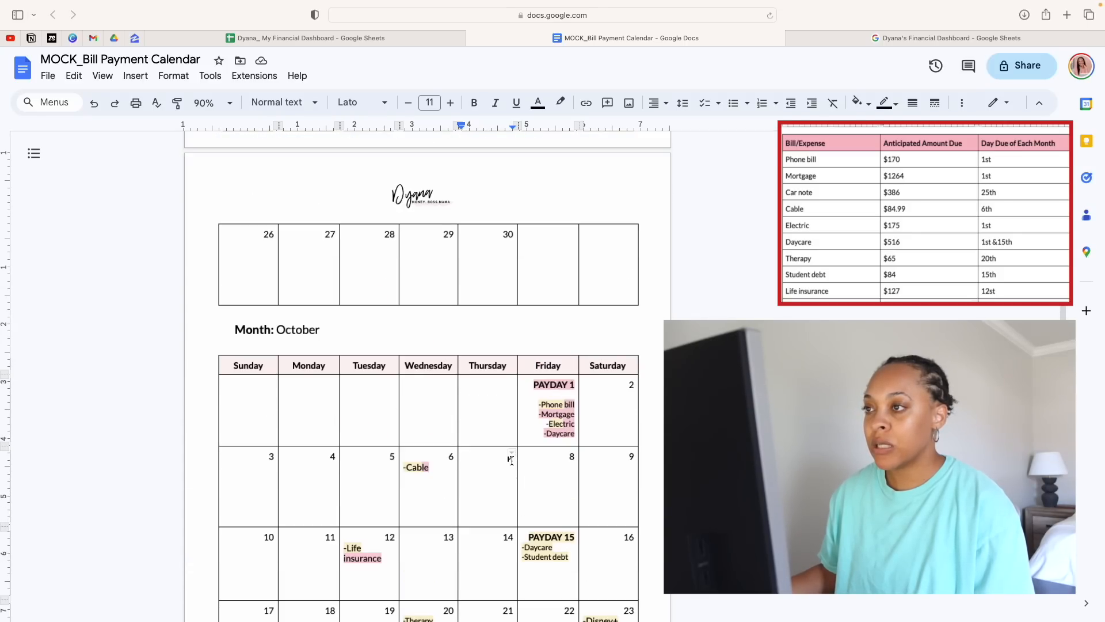
{"action": "scroll", "coordinate": [512, 461], "scroll_direction": "up", "scroll_amount": 5}
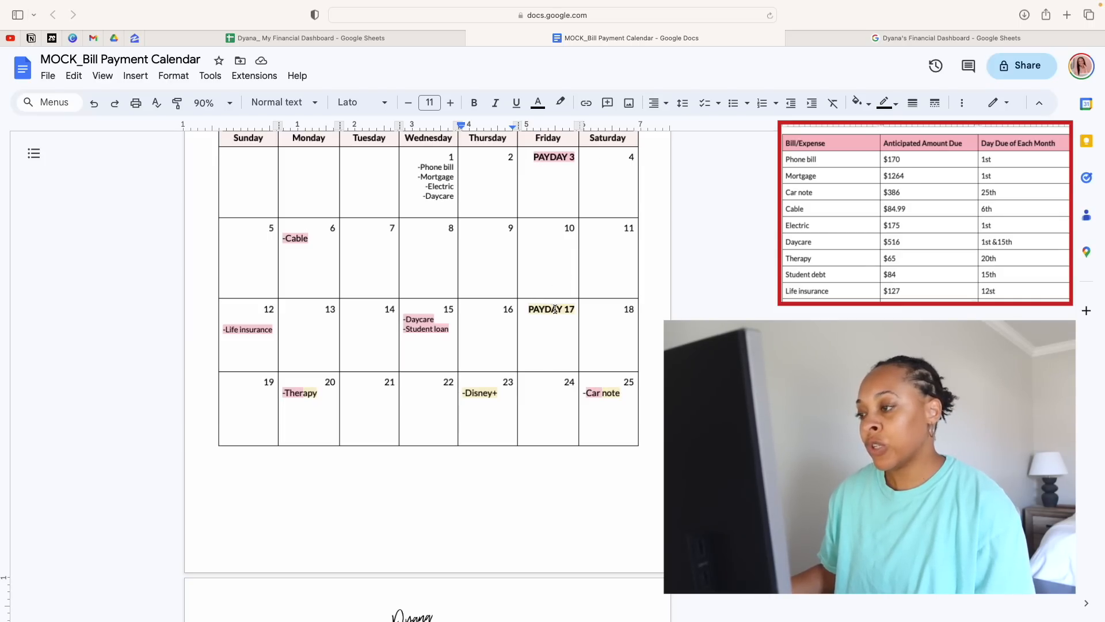
{"action": "left_click", "coordinate": [621, 395]}
{"action": "left_click_drag", "start_coordinate": [621, 395], "coordinate": [584, 394]}
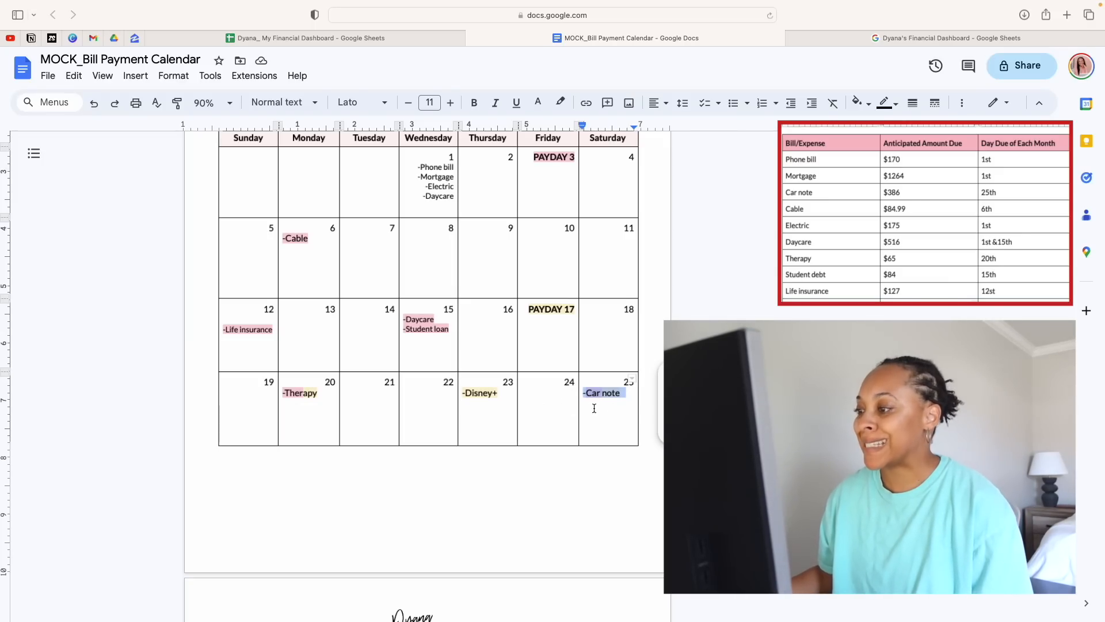
{"action": "left_click", "coordinate": [527, 401]}
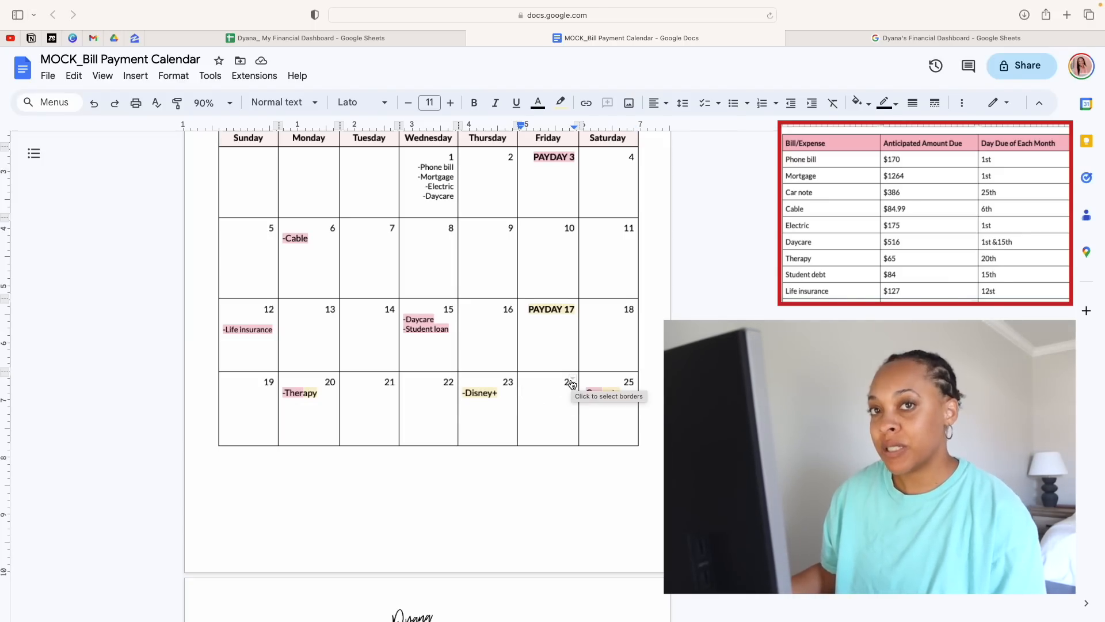
Highlight "-Car" in the car note entry on October 25 in the Paycheck 1 pink
{"action": "scroll", "coordinate": [587, 346], "scroll_direction": "down", "scroll_amount": 6}
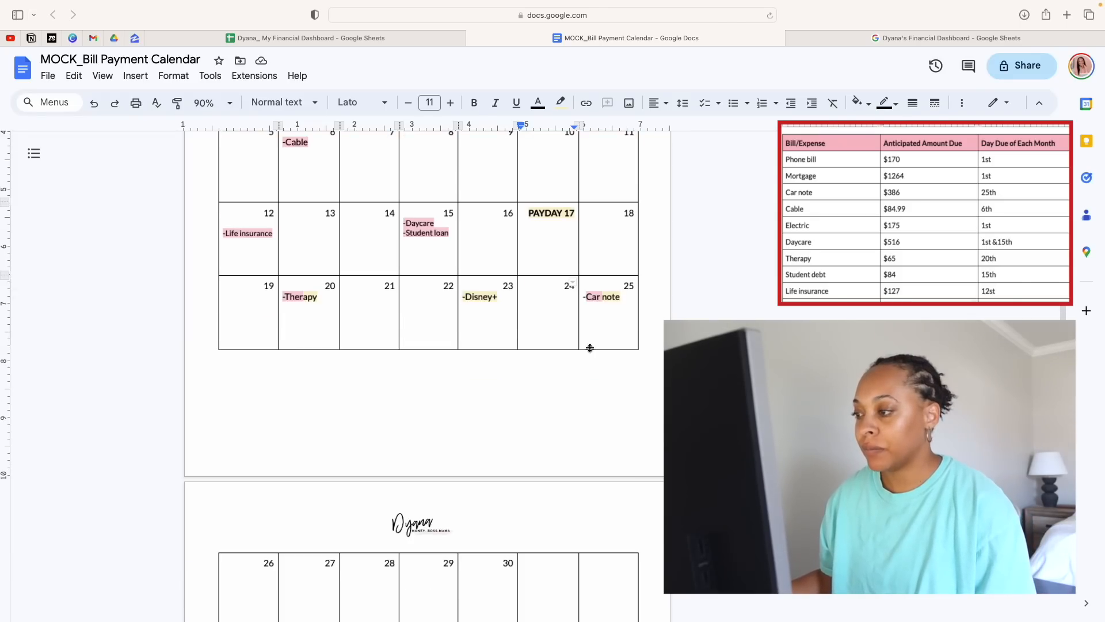
{"action": "scroll", "coordinate": [591, 348], "scroll_direction": "down", "scroll_amount": 5}
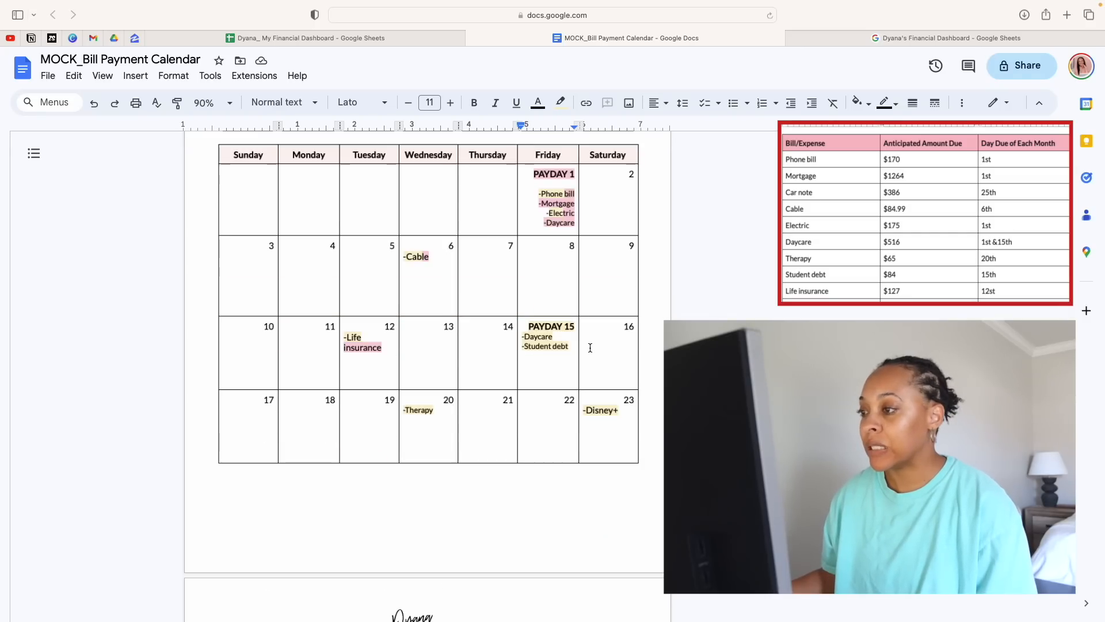
{"action": "scroll", "coordinate": [543, 292], "scroll_direction": "down", "scroll_amount": 2}
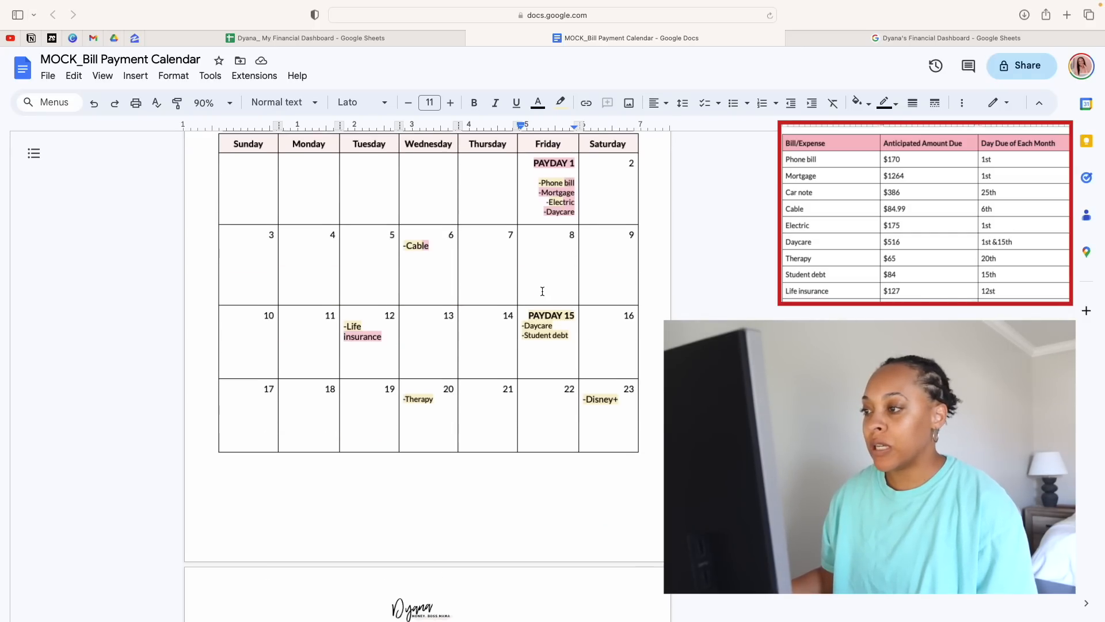
{"action": "scroll", "coordinate": [542, 291], "scroll_direction": "down", "scroll_amount": 2}
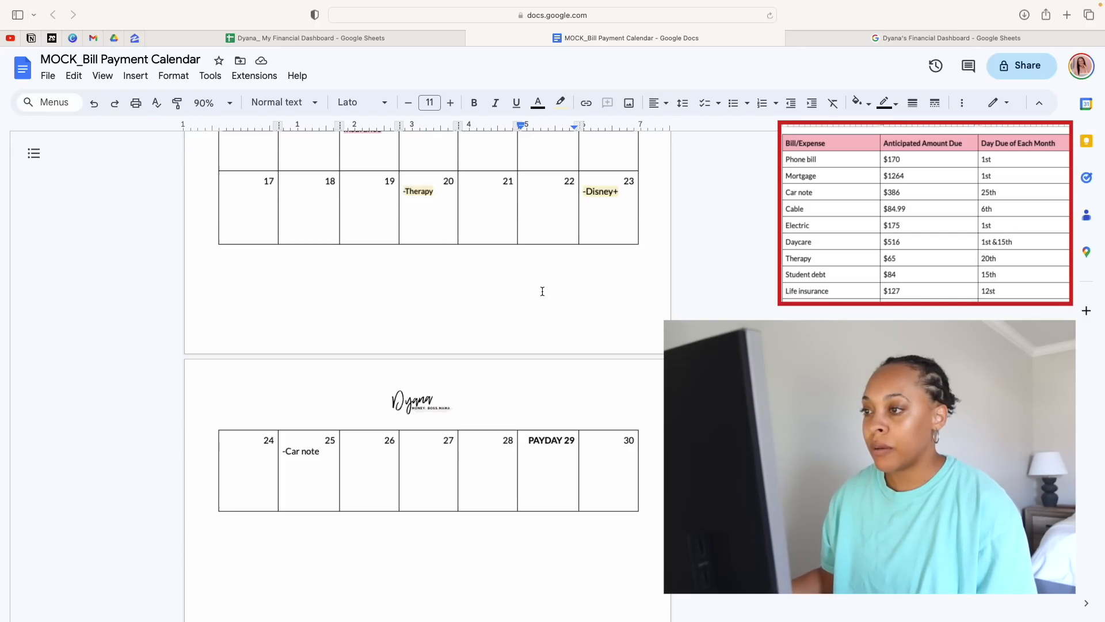
{"action": "left_click", "coordinate": [292, 451]}
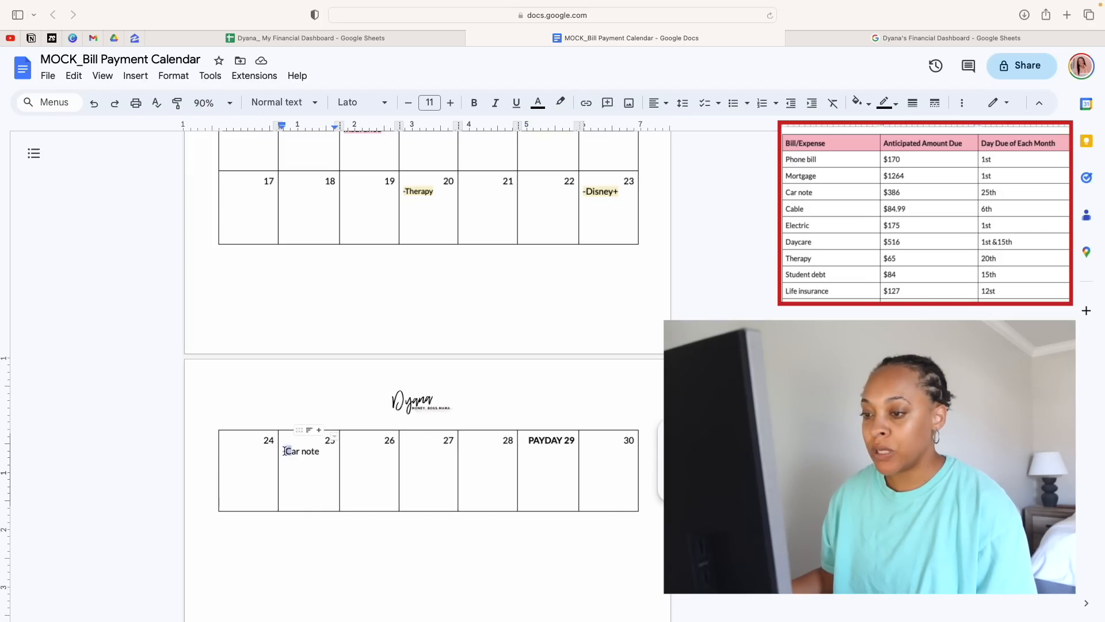
{"action": "double_click", "coordinate": [297, 451]}
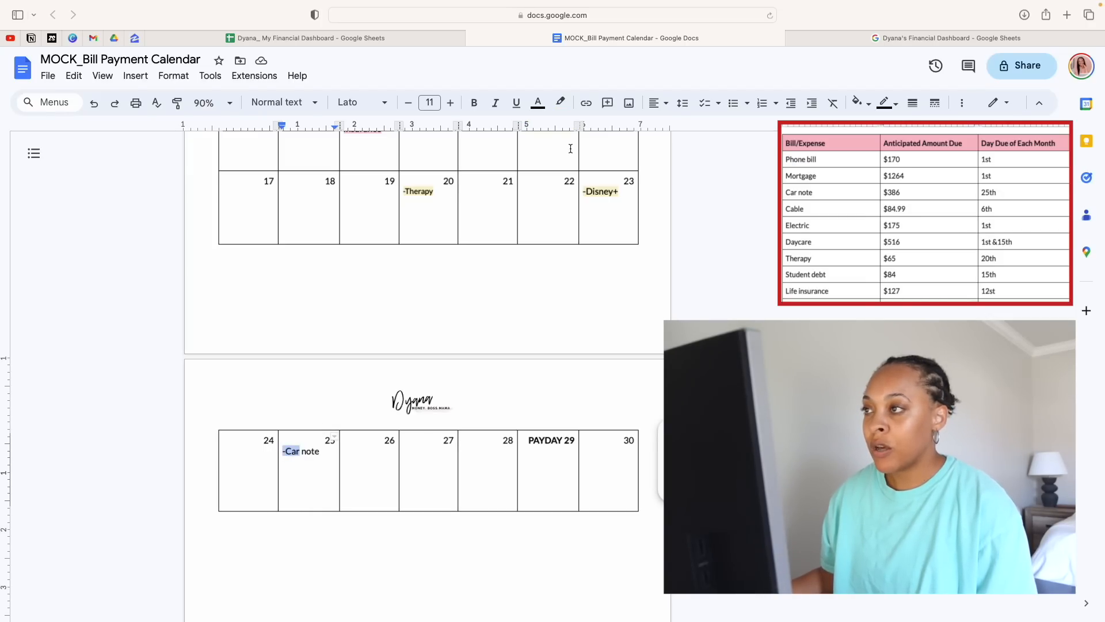
{"action": "left_click", "coordinate": [561, 104]}
{"action": "left_click", "coordinate": [579, 284]}
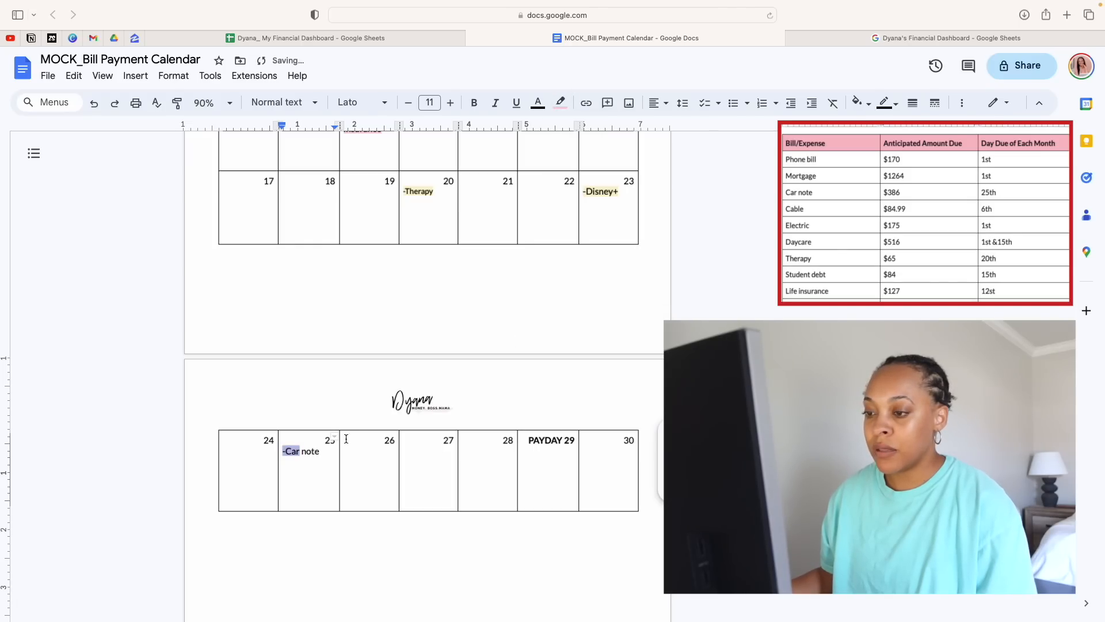
Highlight "note" in the car note entry on October 25 in the Paycheck 2 yellow
{"action": "left_click", "coordinate": [323, 453]}
{"action": "left_click_drag", "start_coordinate": [323, 453], "coordinate": [301, 451]}
{"action": "left_click", "coordinate": [561, 104]}
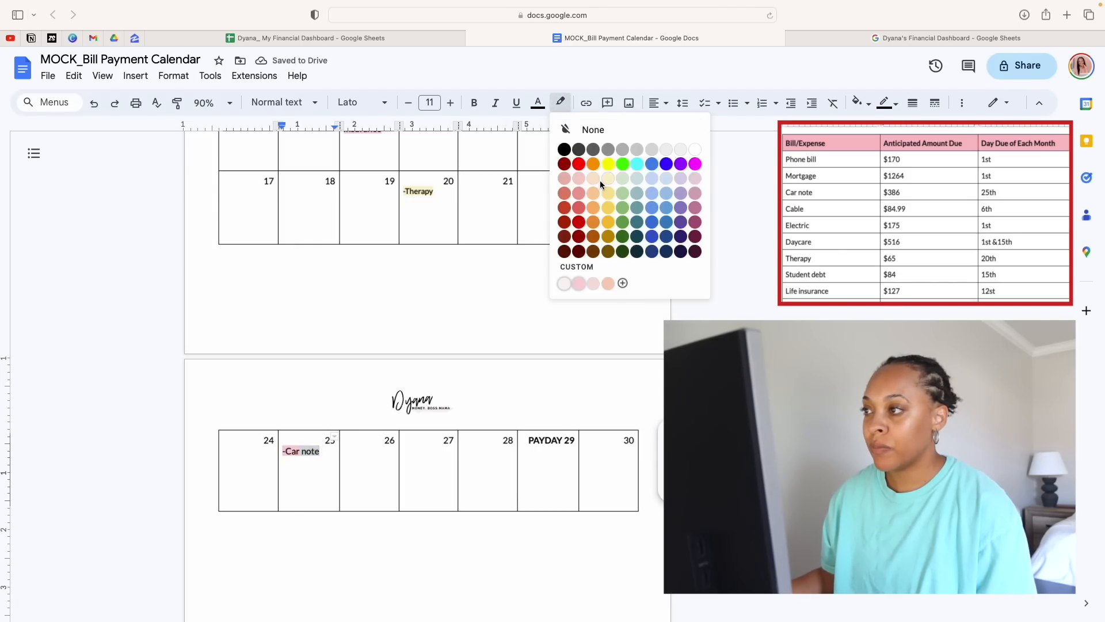
{"action": "left_click", "coordinate": [578, 283]}
{"action": "left_click", "coordinate": [323, 459]}
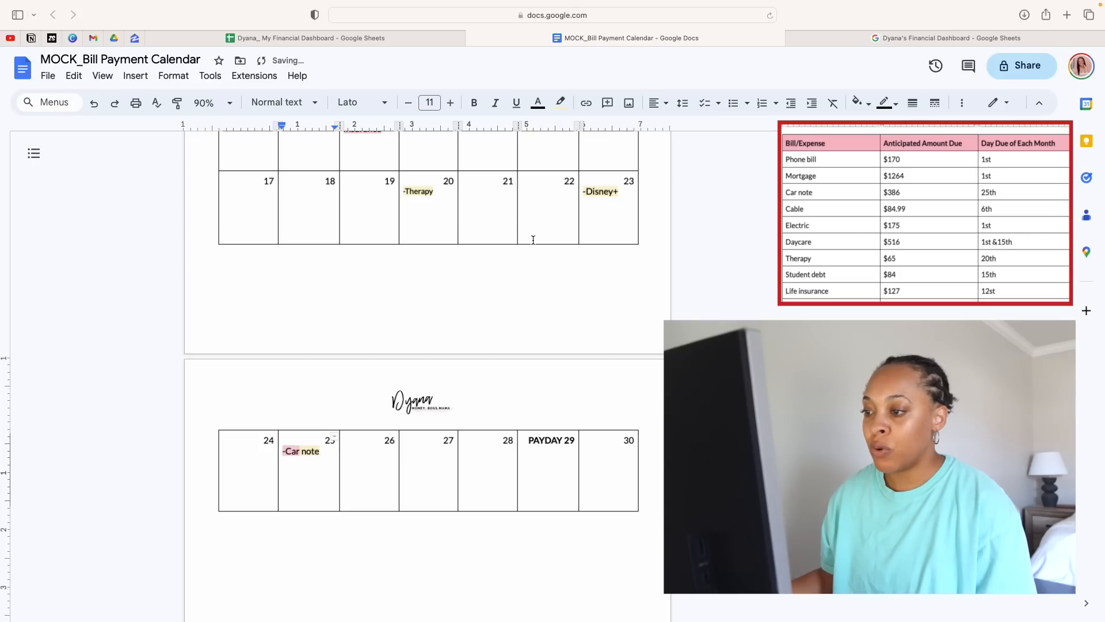
Review October's color-coded bills against the October 29 payday
{"action": "scroll", "coordinate": [533, 240], "scroll_direction": "up", "scroll_amount": 3}
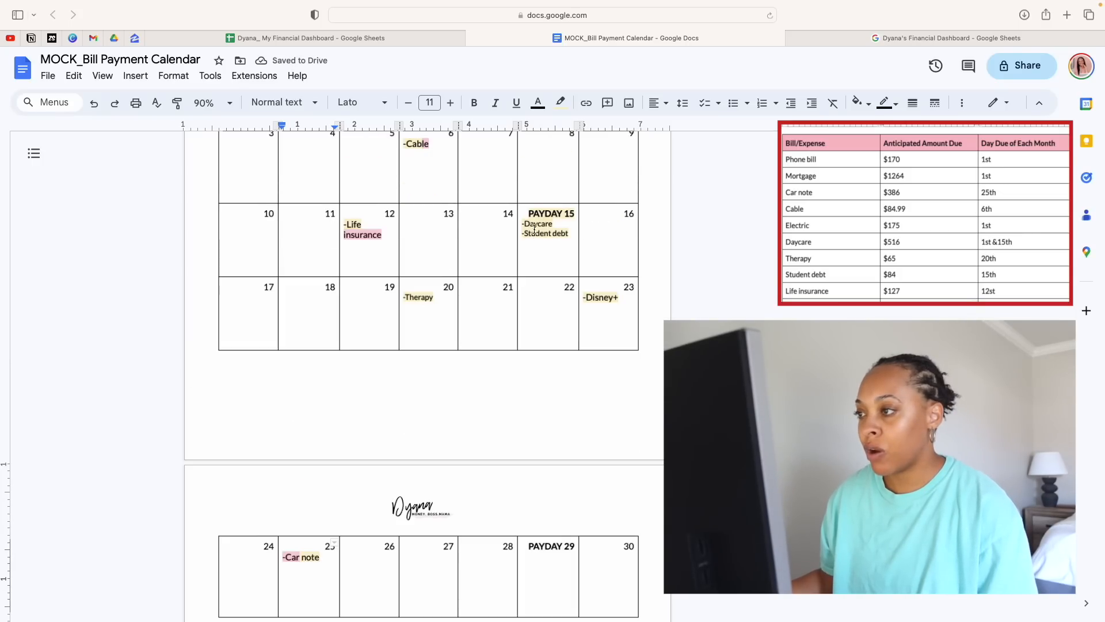
{"action": "scroll", "coordinate": [538, 306], "scroll_direction": "down", "scroll_amount": 2}
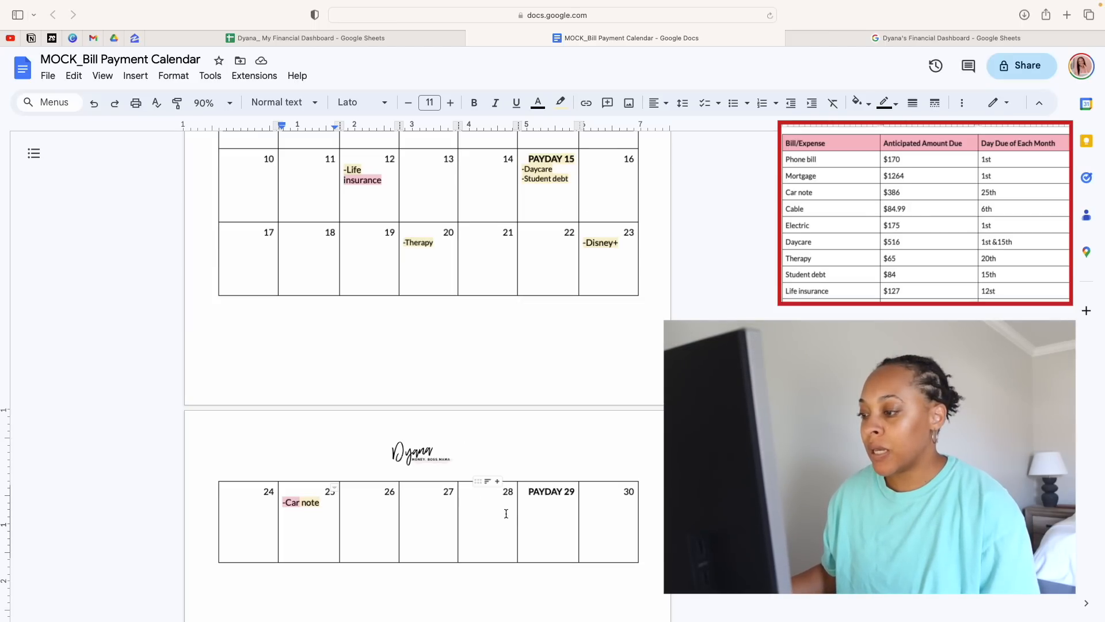
{"action": "scroll", "coordinate": [597, 343], "scroll_direction": "down", "scroll_amount": 2}
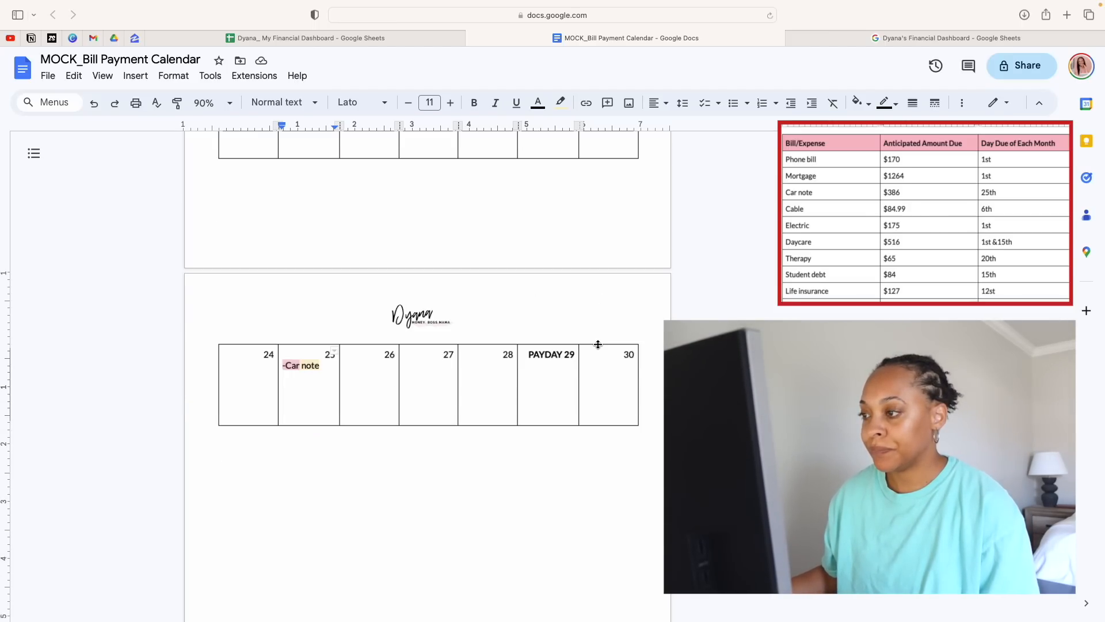
{"action": "scroll", "coordinate": [598, 344], "scroll_direction": "up", "scroll_amount": 6}
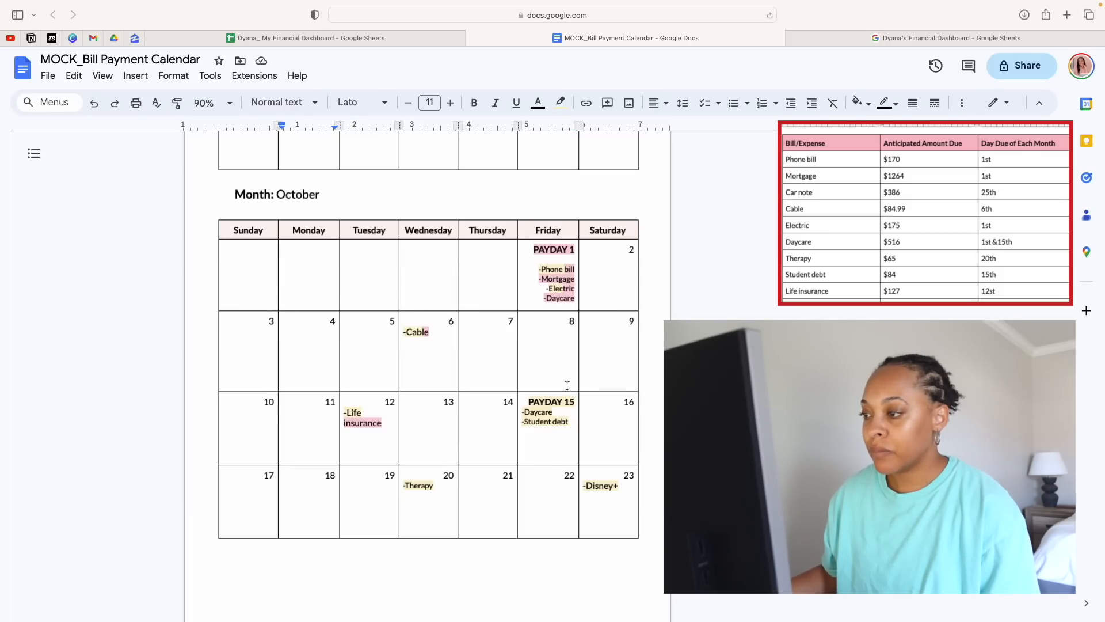
{"action": "scroll", "coordinate": [554, 461], "scroll_direction": "down", "scroll_amount": 3}
{"action": "scroll", "coordinate": [555, 460], "scroll_direction": "down", "scroll_amount": 7}
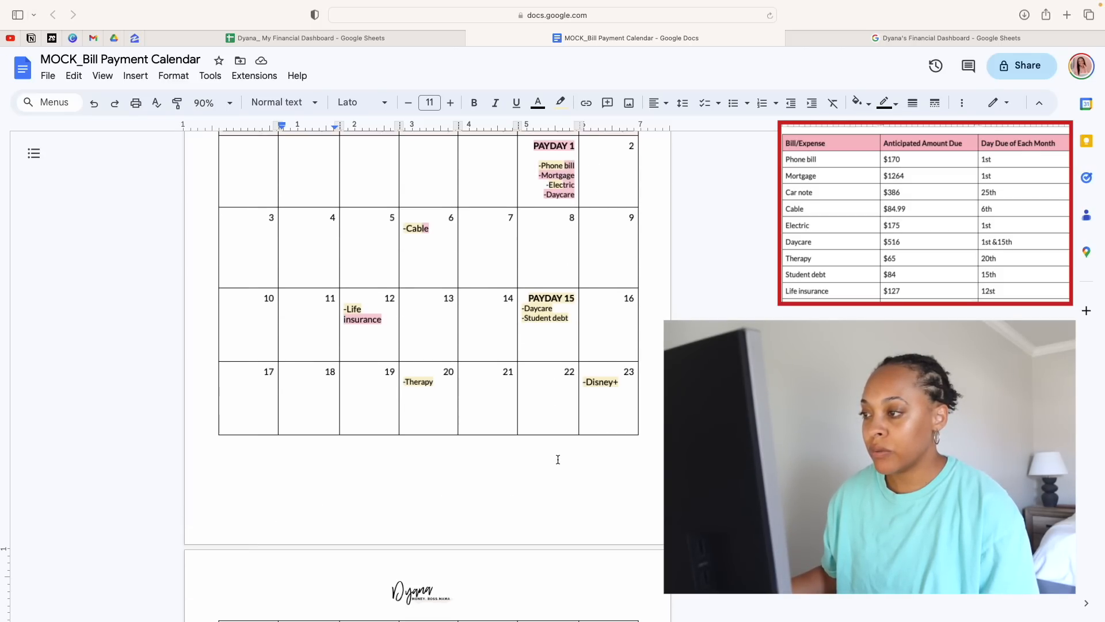
{"action": "left_click", "coordinate": [576, 451]}
{"action": "left_click_drag", "start_coordinate": [575, 451], "coordinate": [519, 447]}
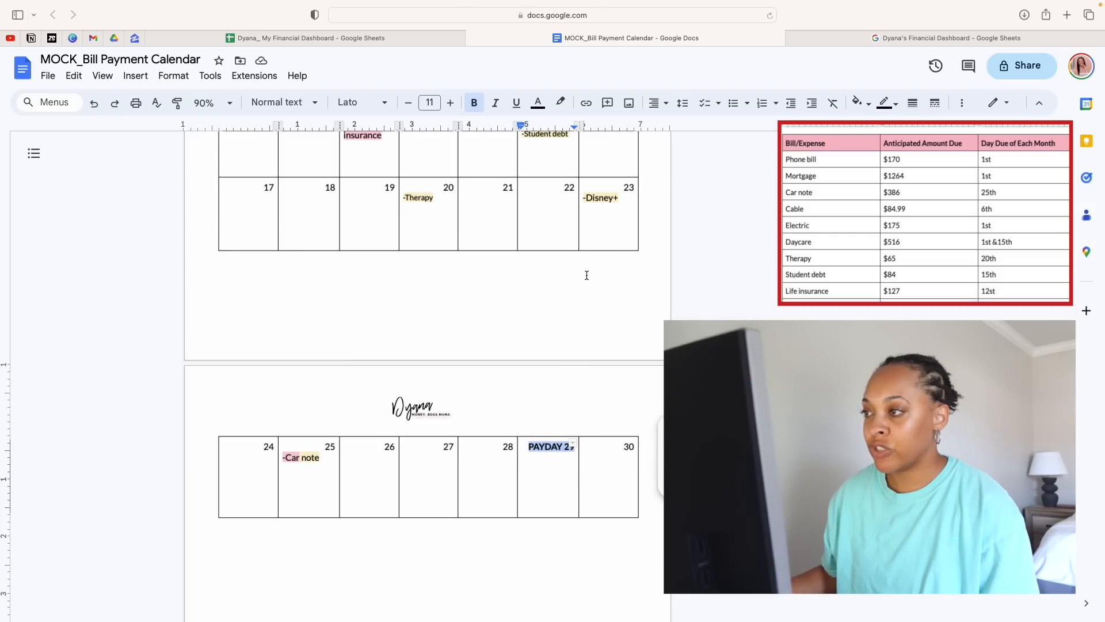
Compare the mortgage entry on October 1 with the daycare entry on October 15 and the bills around the later paydays
{"action": "scroll", "coordinate": [625, 323], "scroll_direction": "up", "scroll_amount": 11}
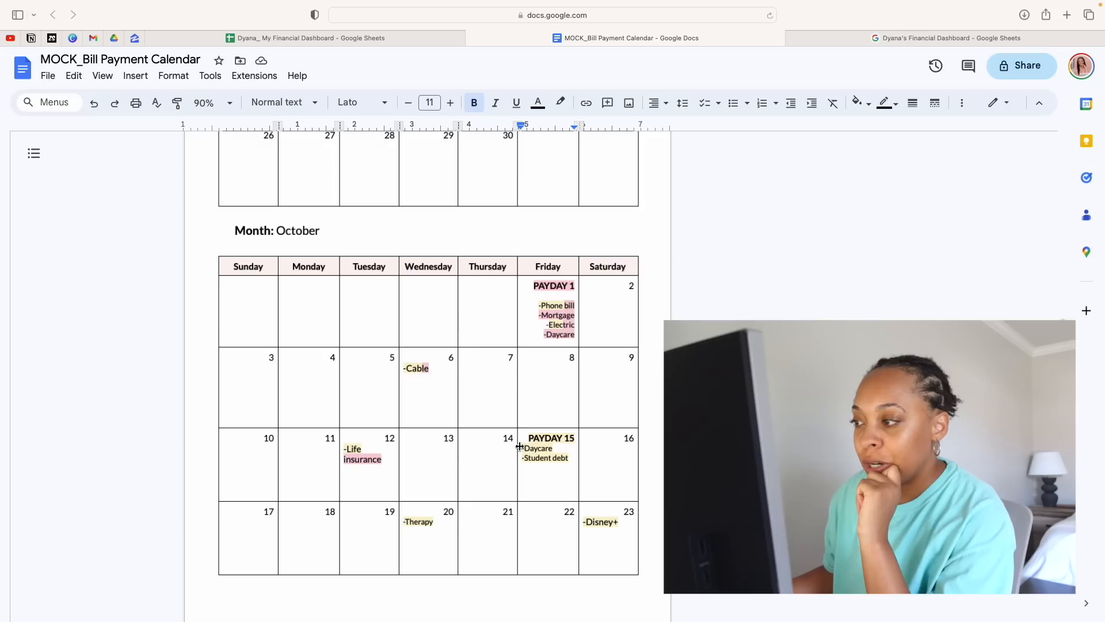
{"action": "left_click_drag", "start_coordinate": [540, 316], "coordinate": [559, 316]}
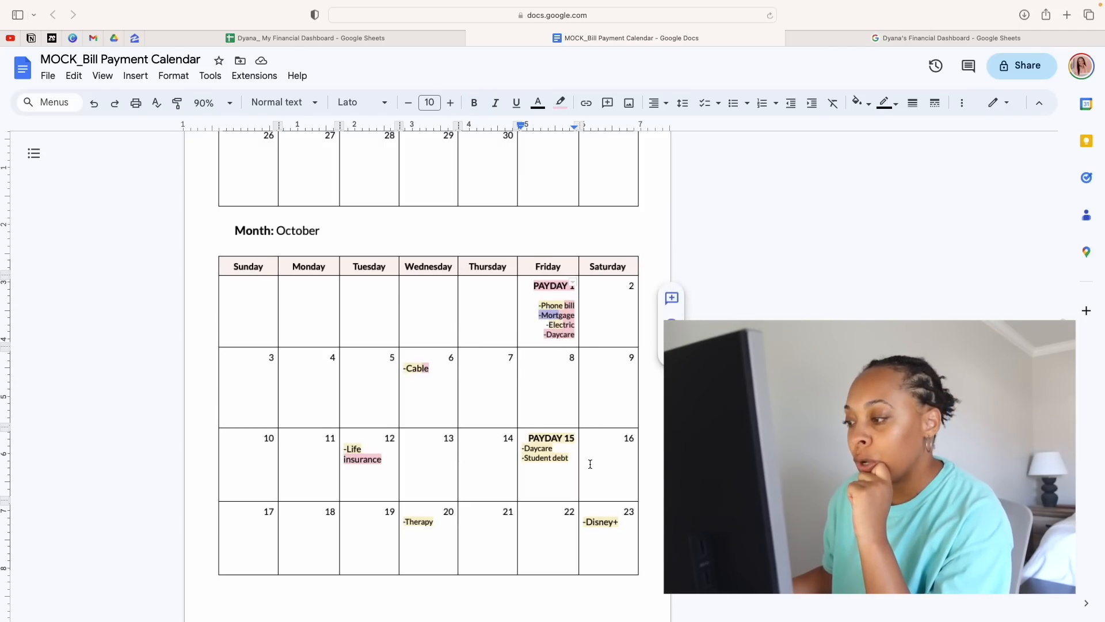
{"action": "scroll", "coordinate": [587, 461], "scroll_direction": "down", "scroll_amount": 3}
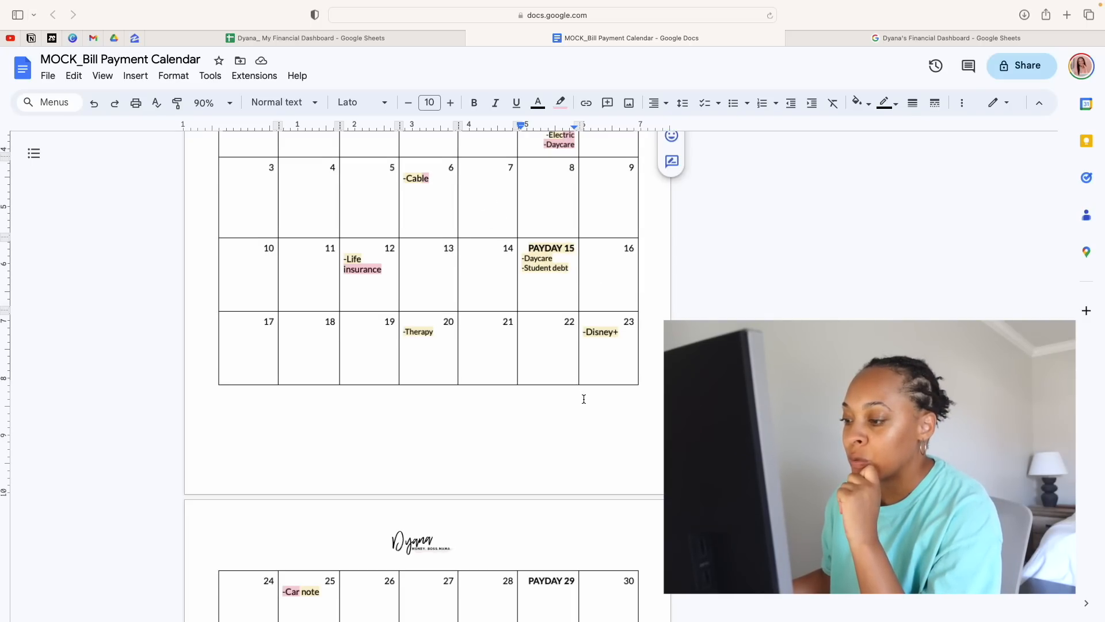
{"action": "scroll", "coordinate": [580, 396], "scroll_direction": "down", "scroll_amount": 1}
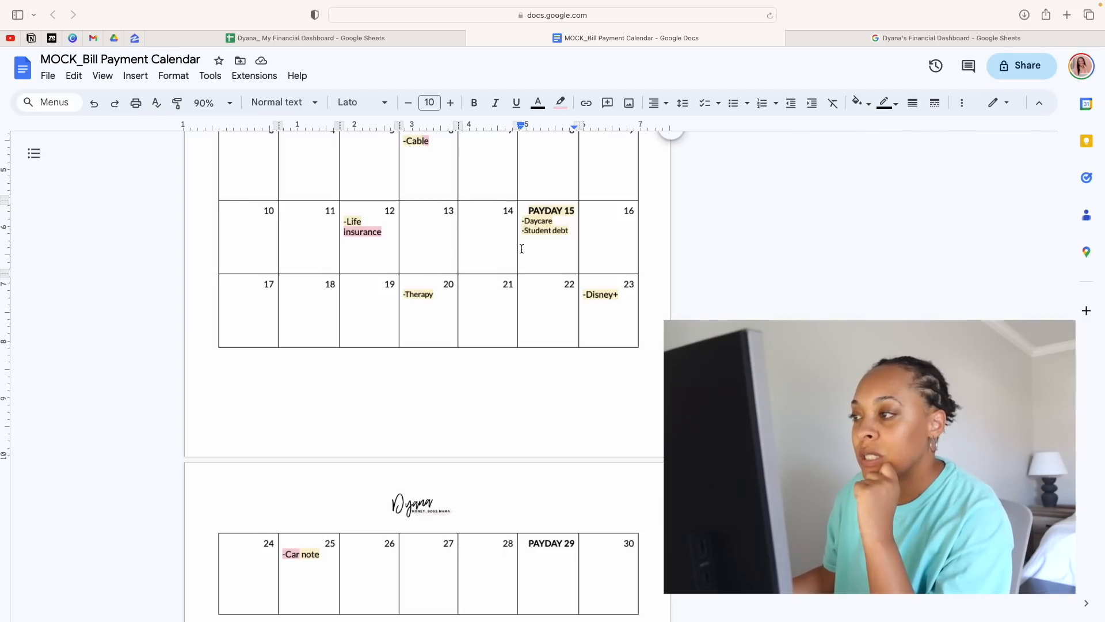
{"action": "scroll", "coordinate": [558, 277], "scroll_direction": "up", "scroll_amount": 5}
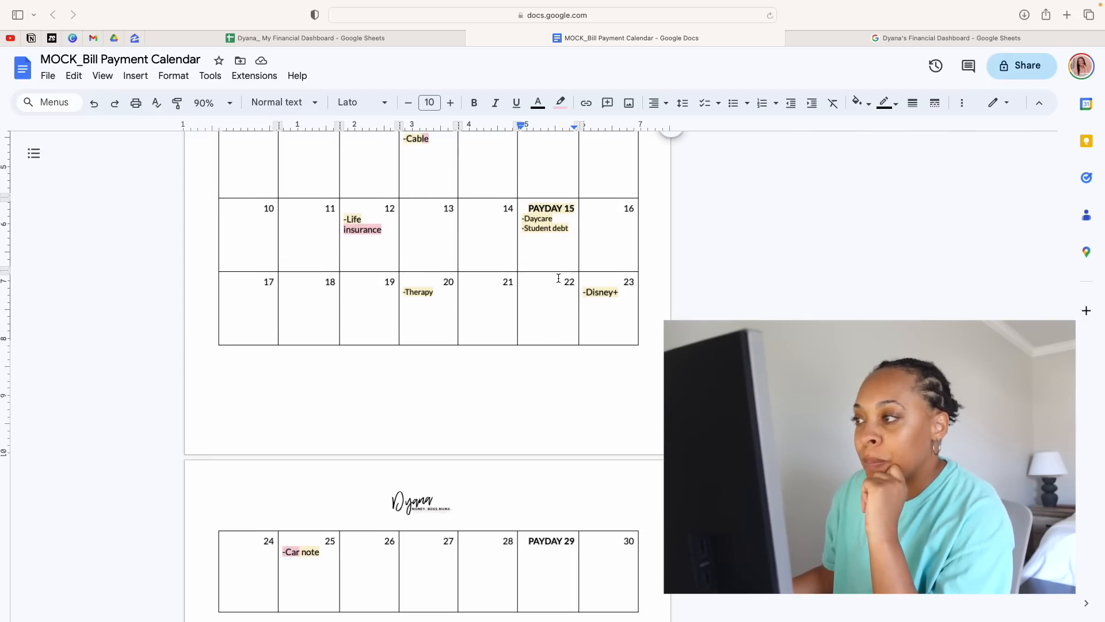
{"action": "left_click", "coordinate": [562, 245]}
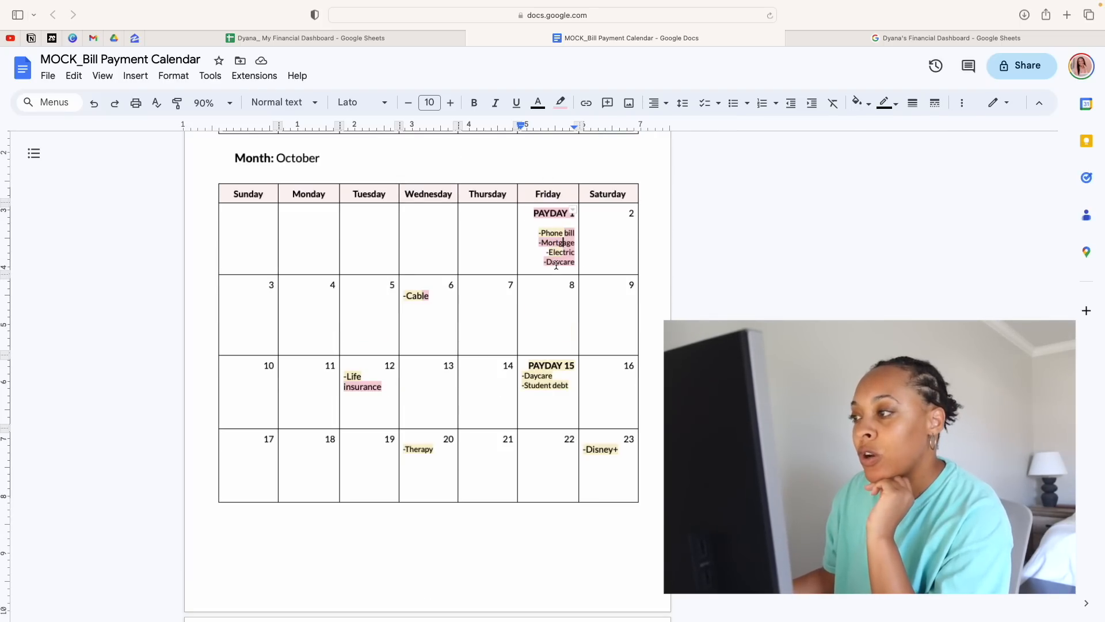
{"action": "left_click_drag", "start_coordinate": [563, 243], "coordinate": [541, 244]}
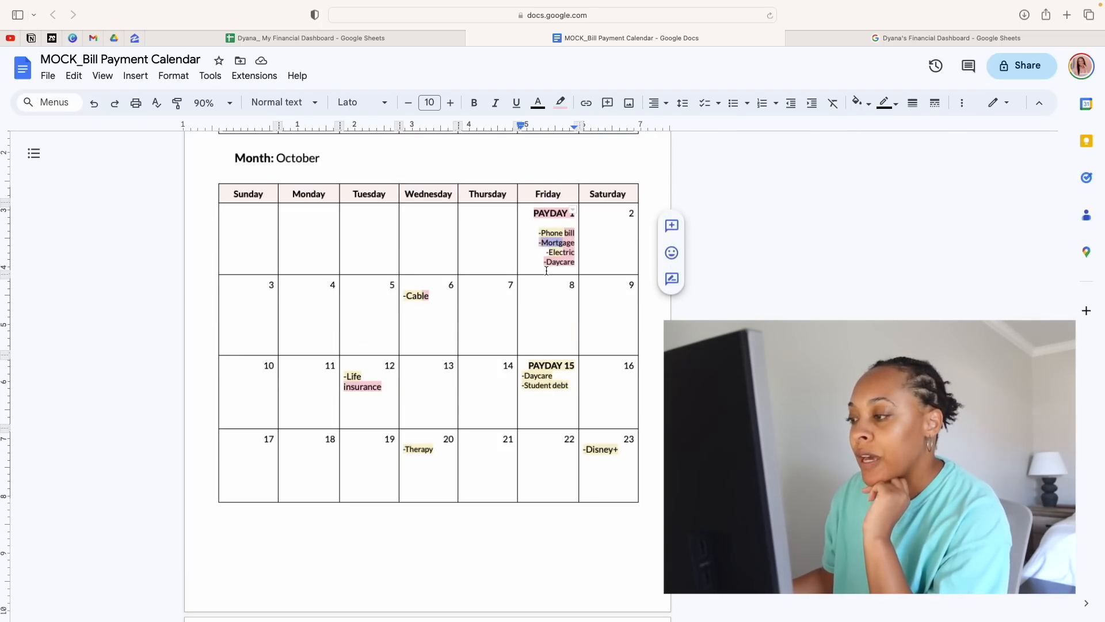
{"action": "double_click", "coordinate": [551, 374]}
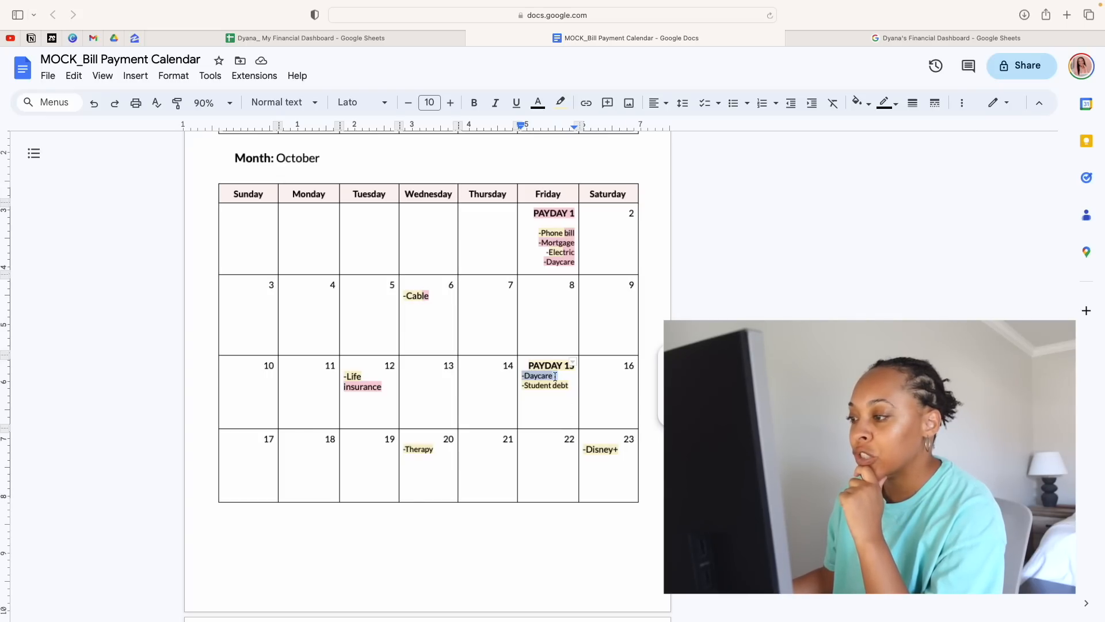
{"action": "scroll", "coordinate": [591, 448], "scroll_direction": "down", "scroll_amount": 5}
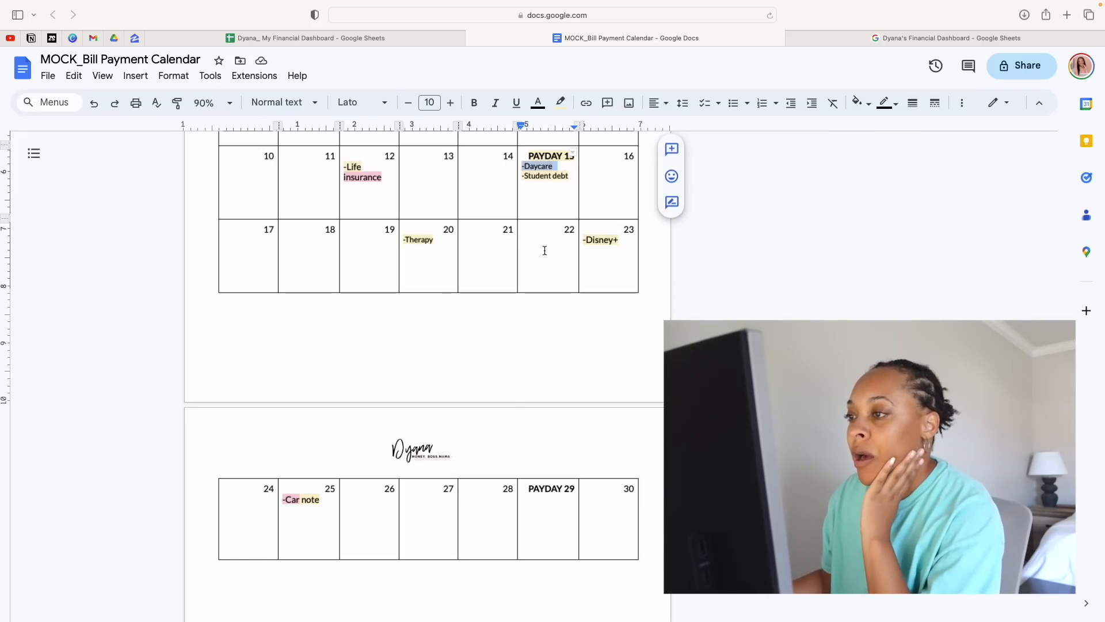
{"action": "scroll", "coordinate": [544, 251], "scroll_direction": "up", "scroll_amount": 5}
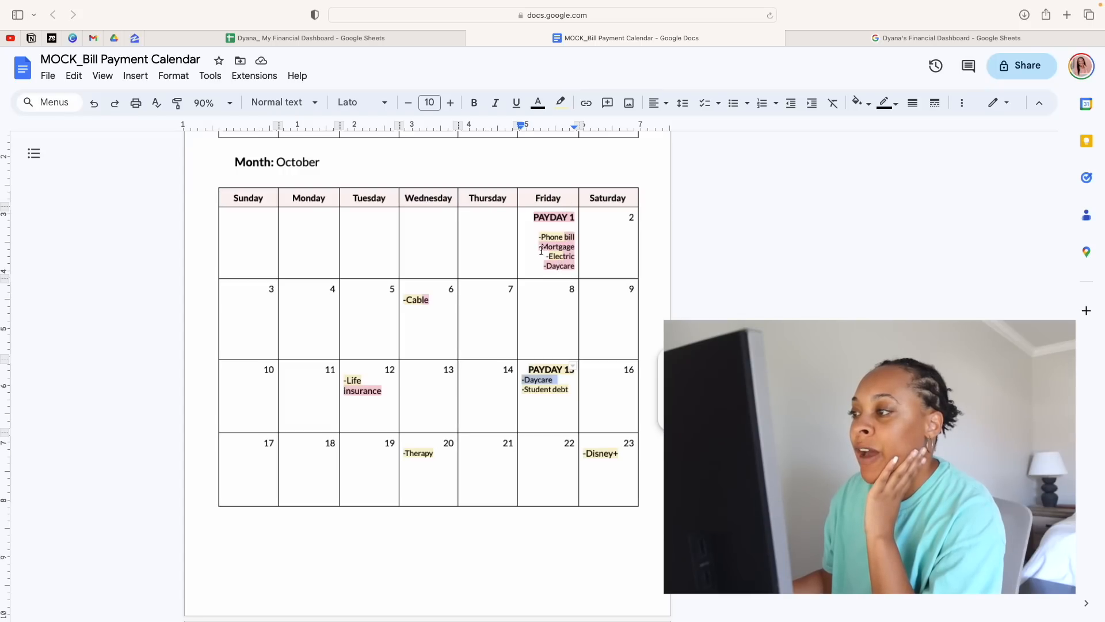
{"action": "left_click_drag", "start_coordinate": [541, 251], "coordinate": [576, 249]}
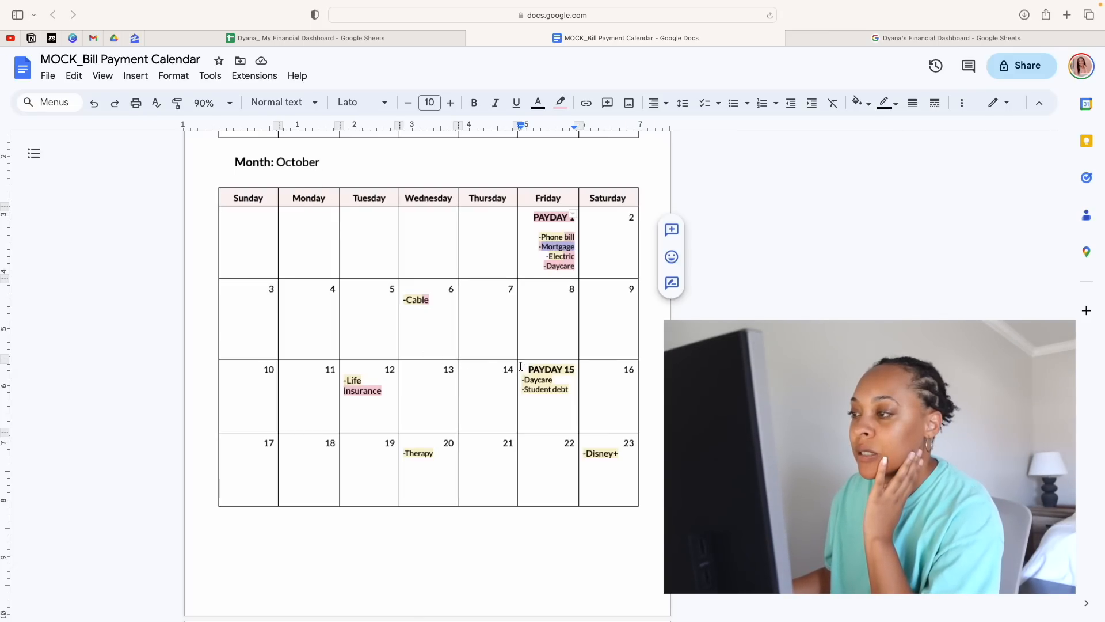
Review the September calendar through to the start of October, including September's split therapy and car note entries
{"action": "scroll", "coordinate": [516, 369], "scroll_direction": "up", "scroll_amount": 3}
{"action": "scroll", "coordinate": [516, 370], "scroll_direction": "up", "scroll_amount": 6}
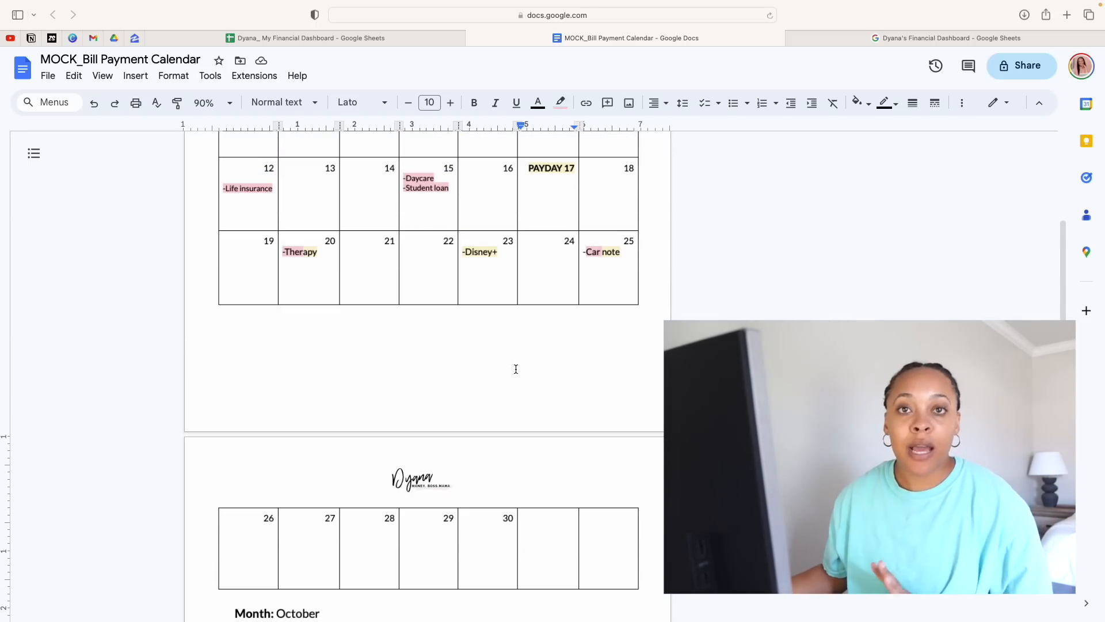
{"action": "scroll", "coordinate": [516, 369], "scroll_direction": "up", "scroll_amount": 5}
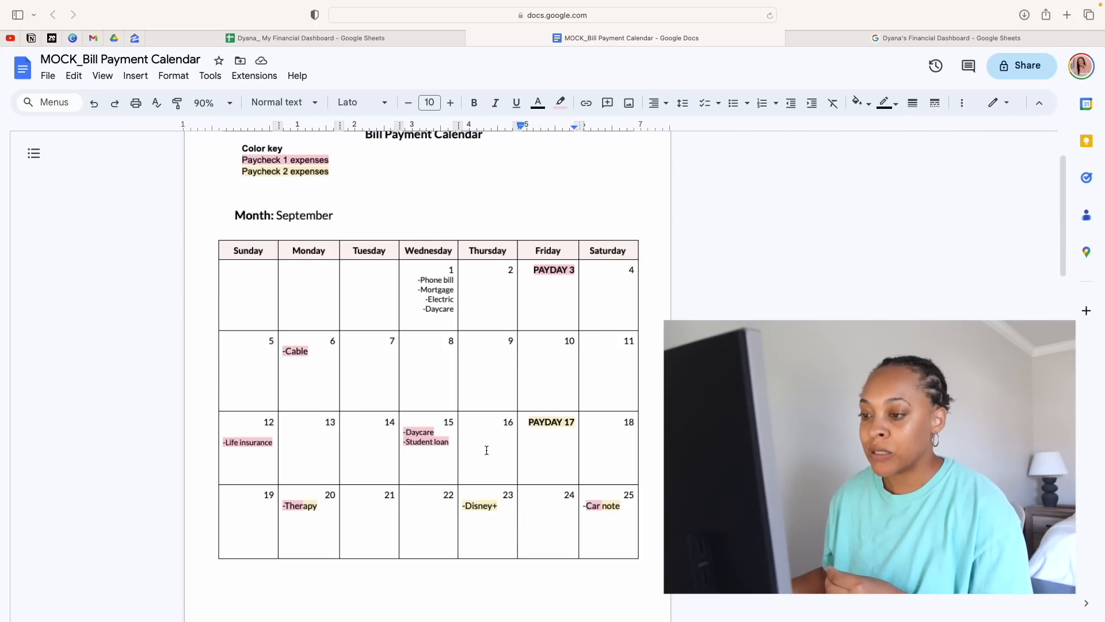
{"action": "left_click", "coordinate": [314, 507]}
{"action": "left_click", "coordinate": [586, 506]}
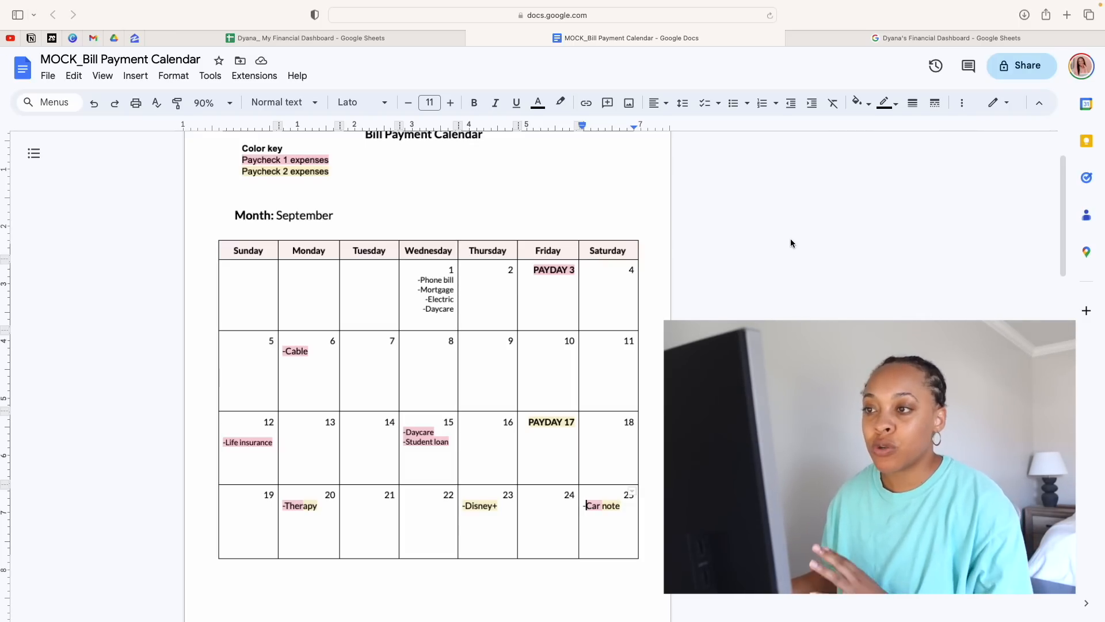
{"action": "left_click_drag", "start_coordinate": [237, 214], "coordinate": [396, 298]}
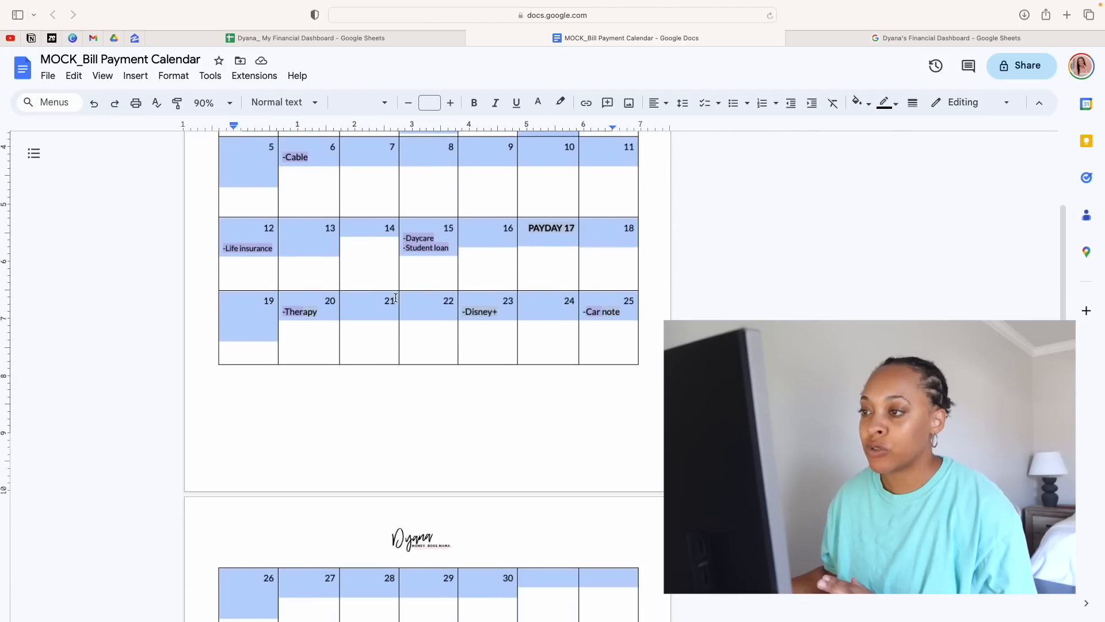
{"action": "left_click", "coordinate": [396, 297]}
{"action": "scroll", "coordinate": [397, 299], "scroll_direction": "up", "scroll_amount": 5}
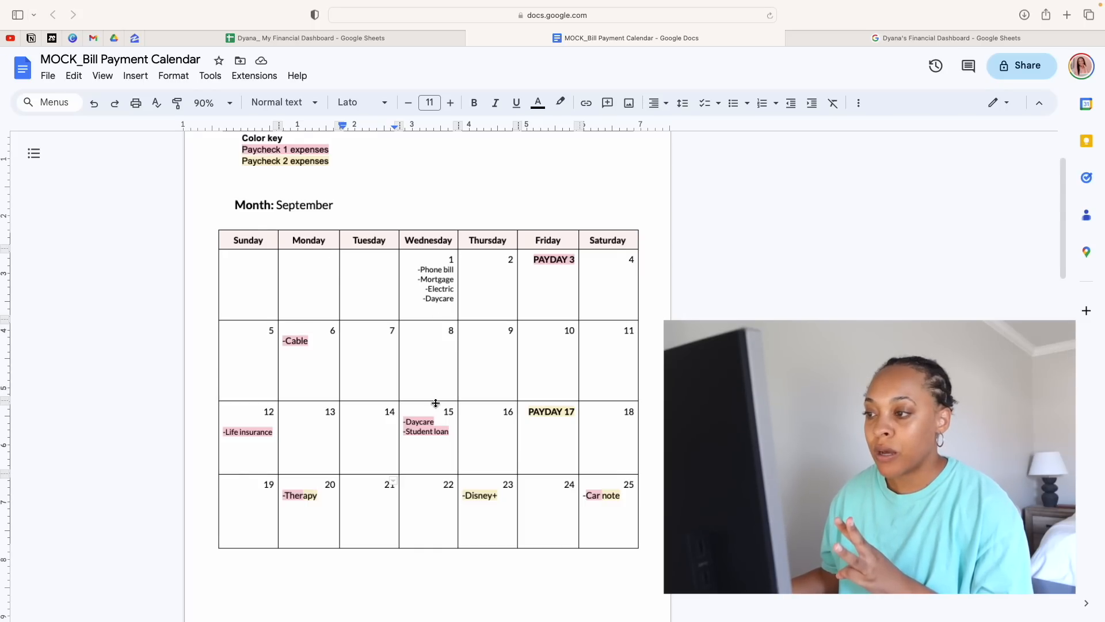
{"action": "scroll", "coordinate": [440, 410], "scroll_direction": "down", "scroll_amount": 4}
{"action": "scroll", "coordinate": [442, 413], "scroll_direction": "down", "scroll_amount": 2}
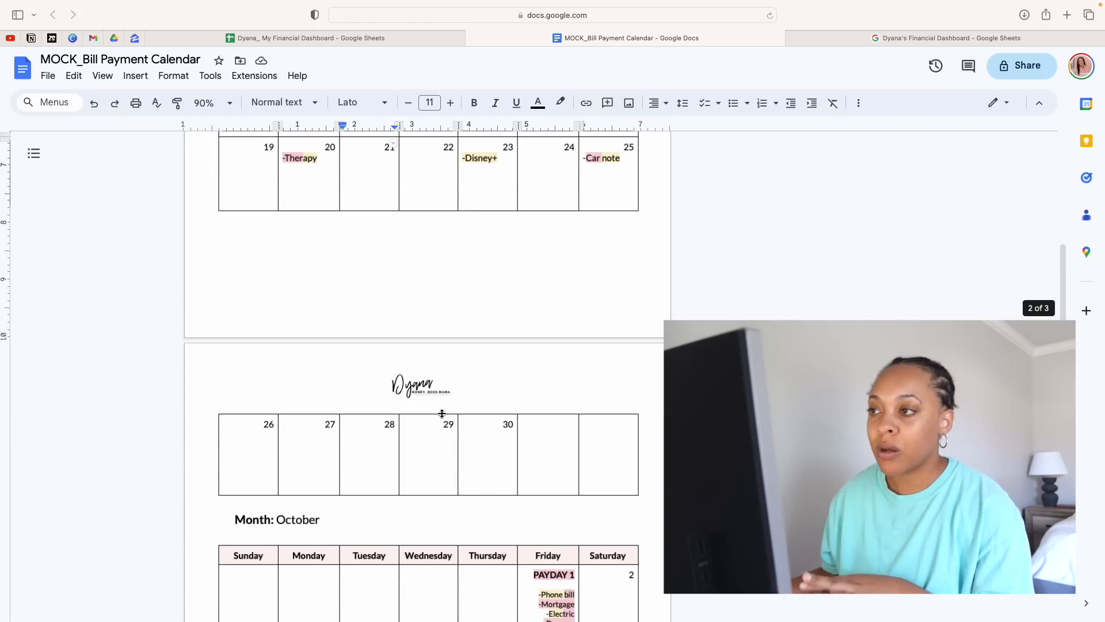
{"action": "scroll", "coordinate": [445, 410], "scroll_direction": "up", "scroll_amount": 6}
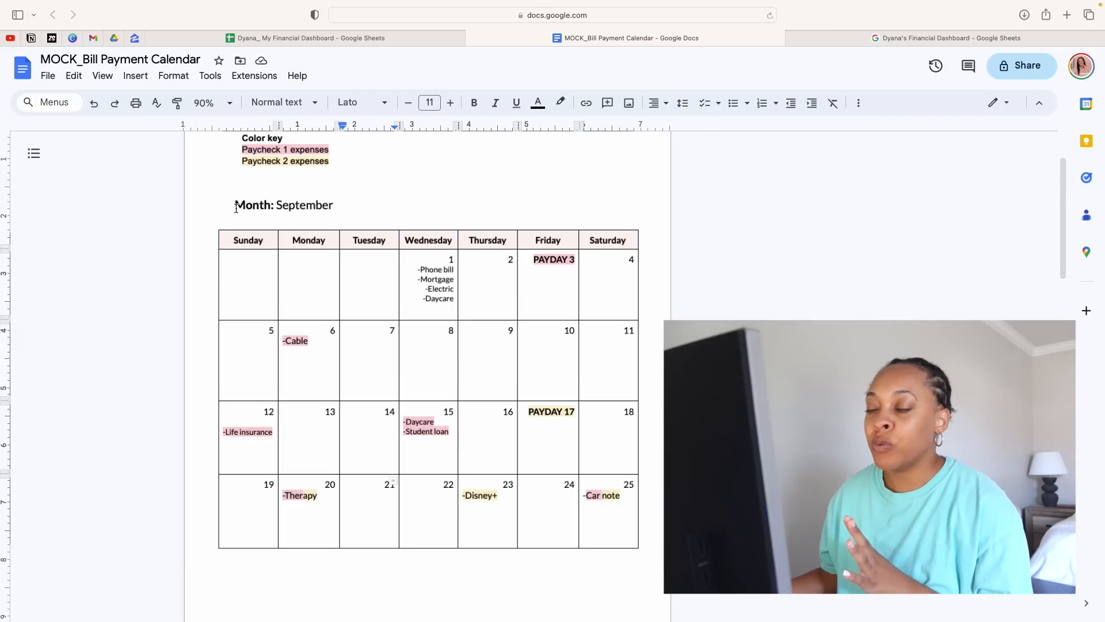
{"action": "left_click_drag", "start_coordinate": [235, 205], "coordinate": [481, 348]}
{"action": "left_click", "coordinate": [493, 444]}
{"action": "scroll", "coordinate": [493, 444], "scroll_direction": "down", "scroll_amount": 2}
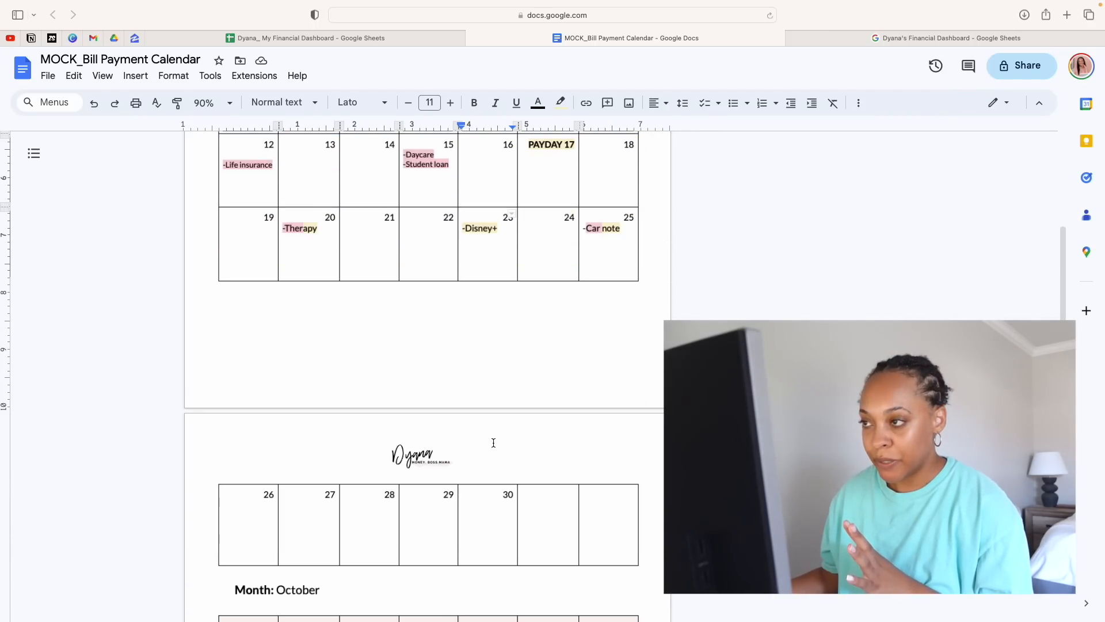
{"action": "scroll", "coordinate": [494, 443], "scroll_direction": "up", "scroll_amount": 6}
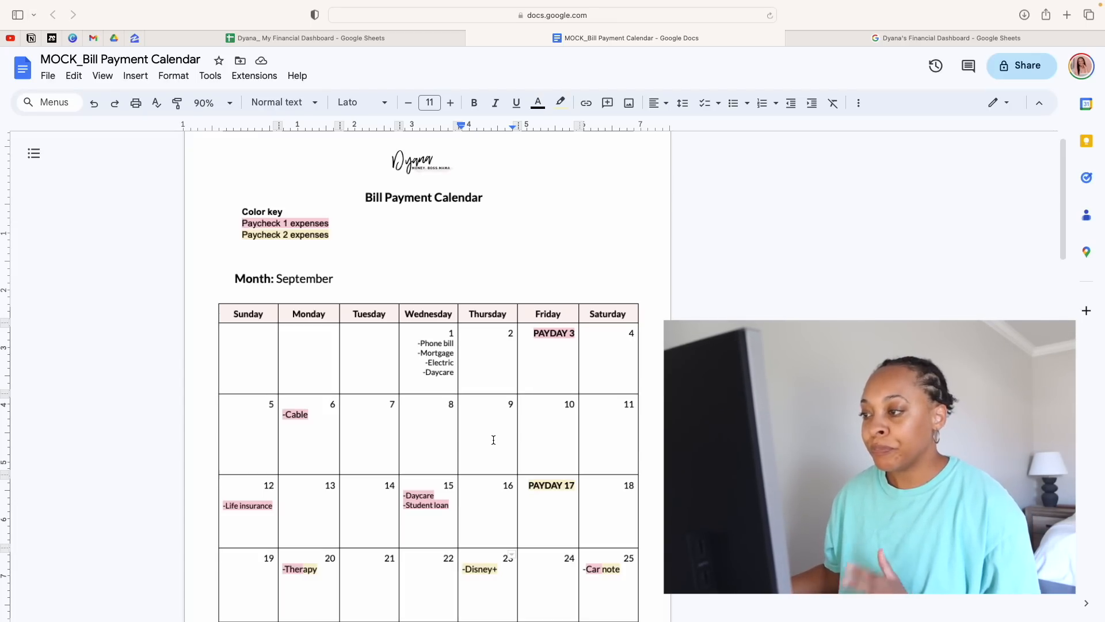
Examine which September bills the September 3 payday covers, from cable through student loan, and where the September 17 payday takes over
{"action": "scroll", "coordinate": [512, 470], "scroll_direction": "down", "scroll_amount": 2}
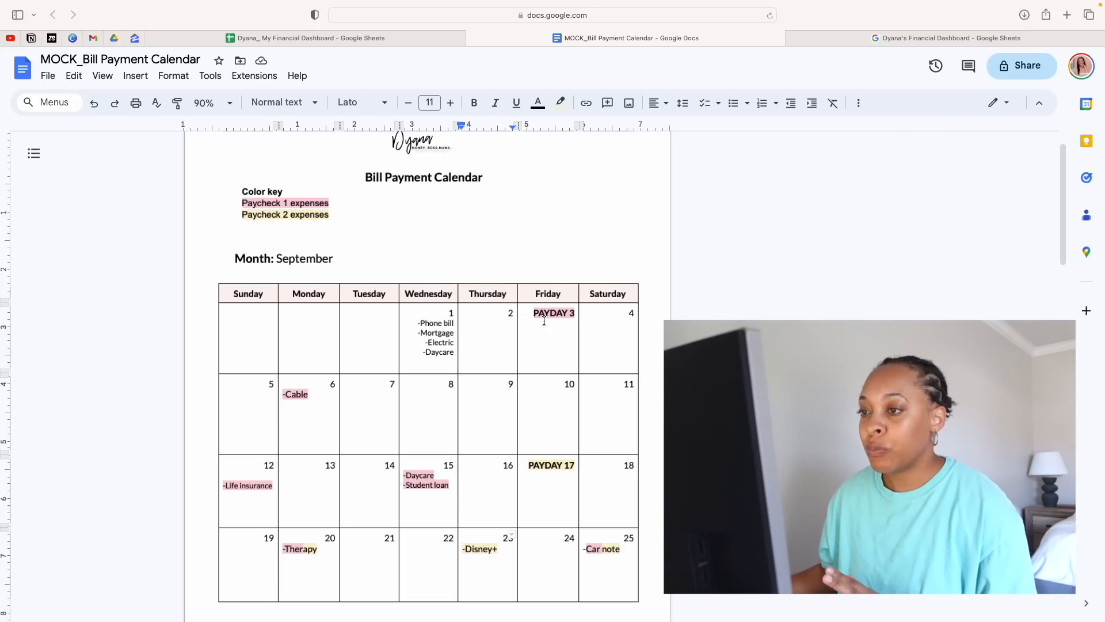
{"action": "scroll", "coordinate": [544, 321], "scroll_direction": "down", "scroll_amount": 3}
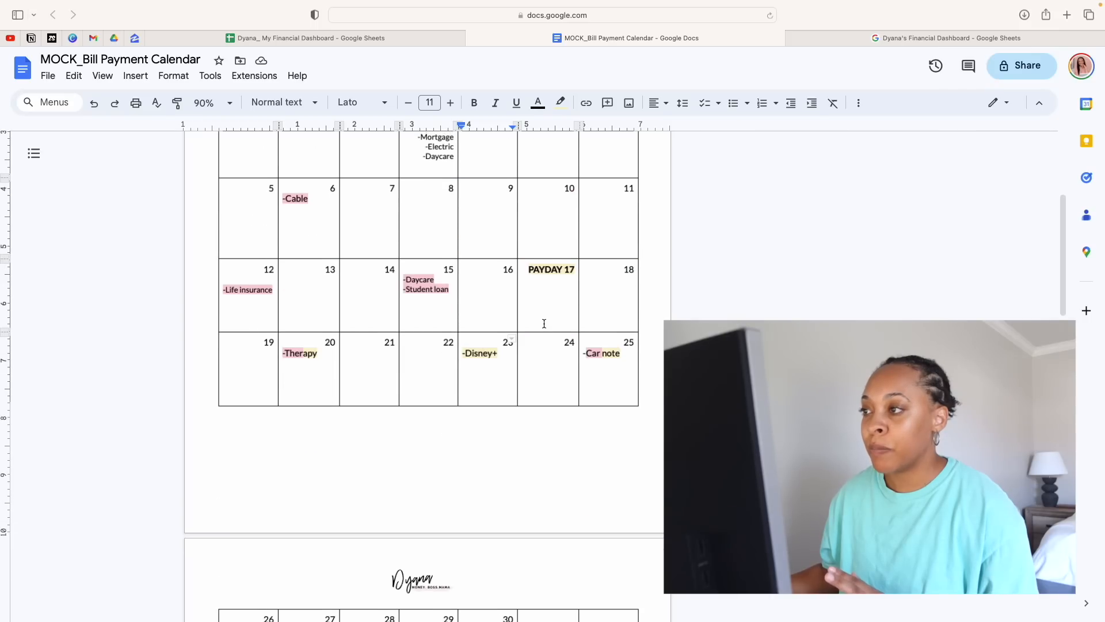
{"action": "scroll", "coordinate": [547, 310], "scroll_direction": "up", "scroll_amount": 1}
{"action": "left_click", "coordinate": [557, 191]}
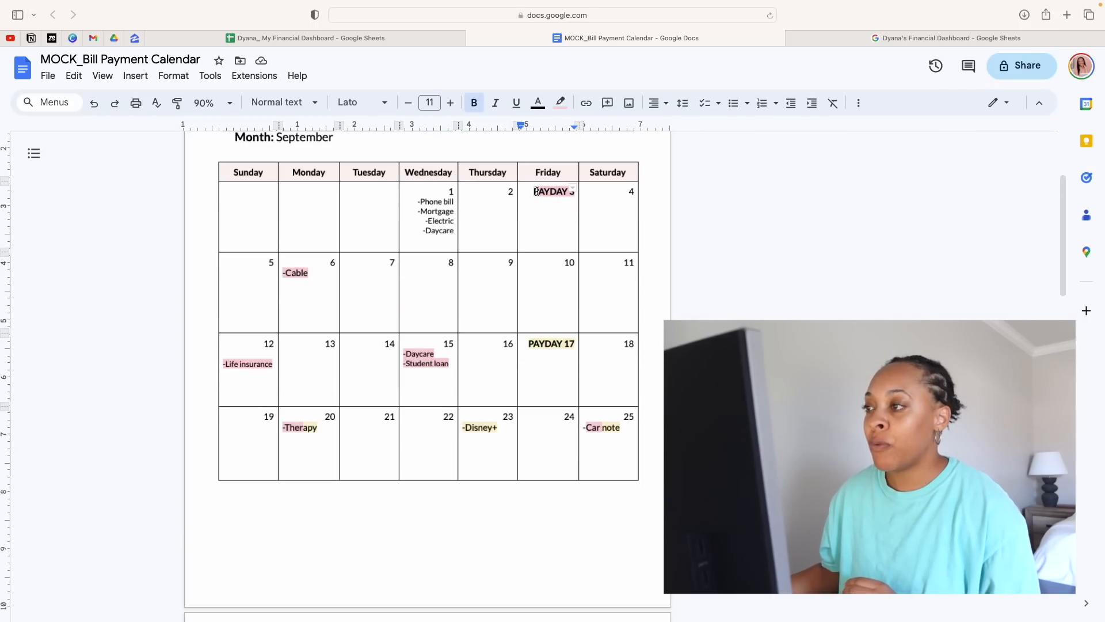
{"action": "left_click_drag", "start_coordinate": [534, 192], "coordinate": [574, 191]}
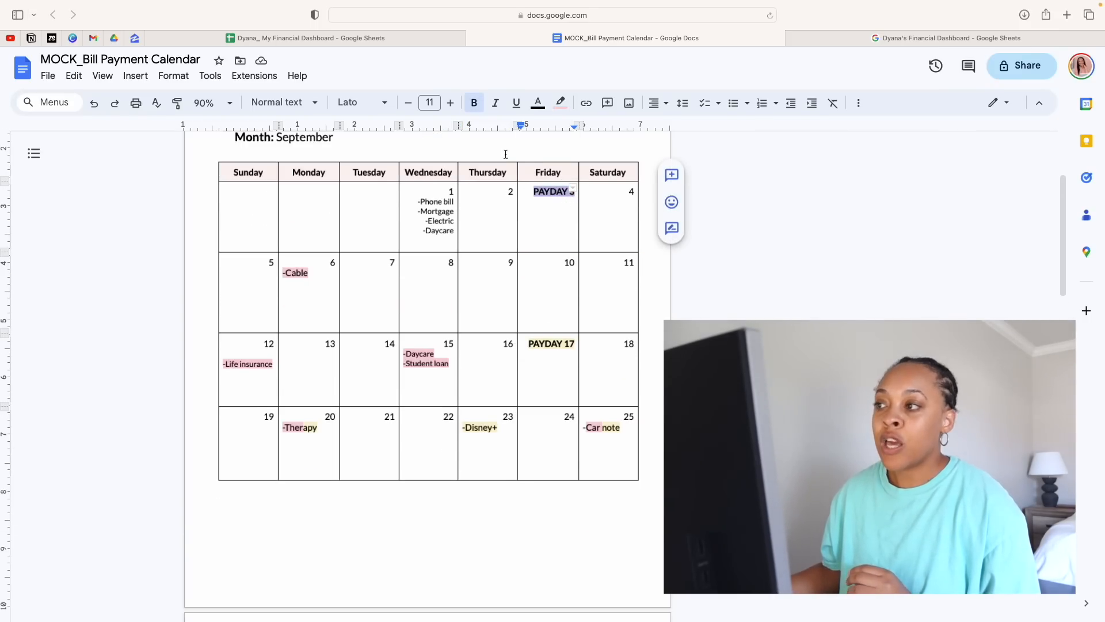
{"action": "left_click", "coordinate": [307, 277]}
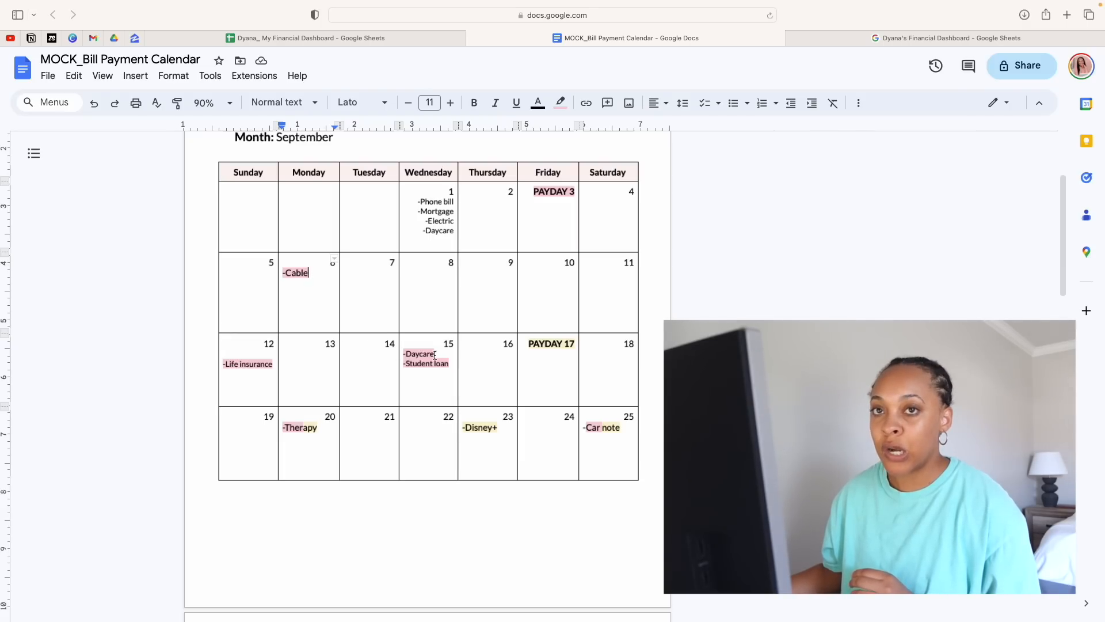
{"action": "left_click", "coordinate": [451, 363]}
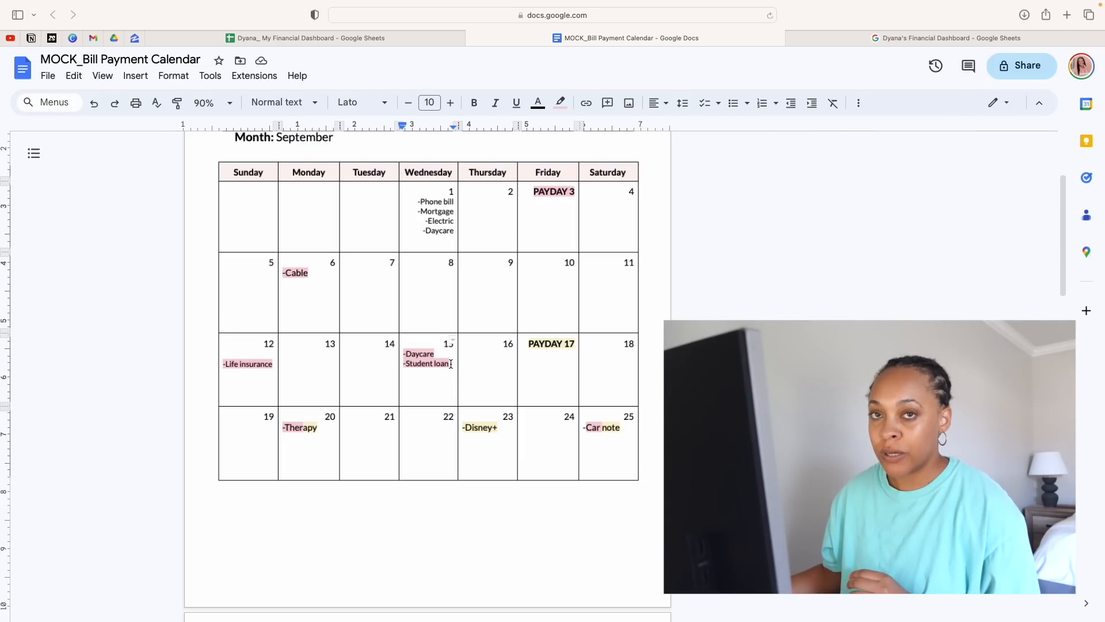
{"action": "scroll", "coordinate": [486, 346], "scroll_direction": "down", "scroll_amount": 1}
{"action": "left_click", "coordinate": [521, 328]}
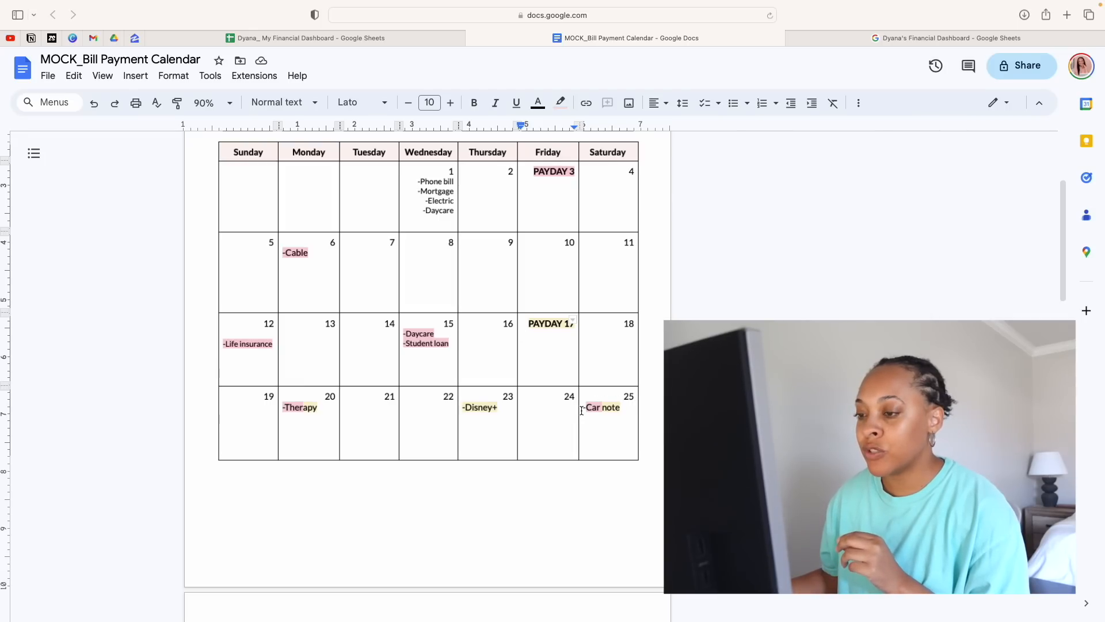
Examine how September's therapy and car note bills are split between the September 3 and September 17 paydays
{"action": "double_click", "coordinate": [294, 408]}
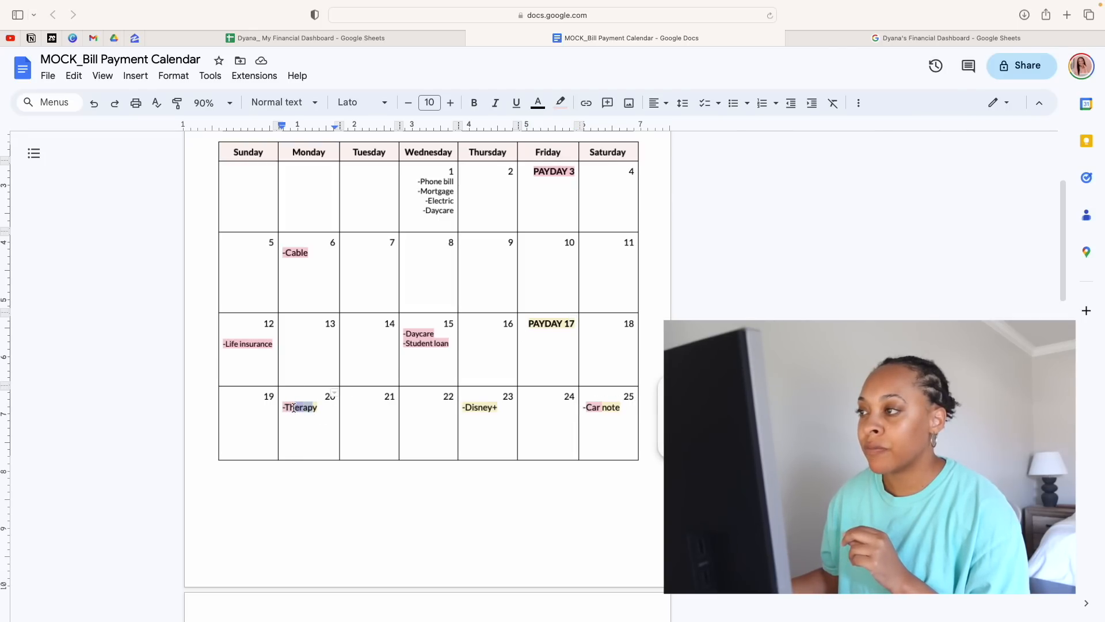
{"action": "double_click", "coordinate": [542, 204]}
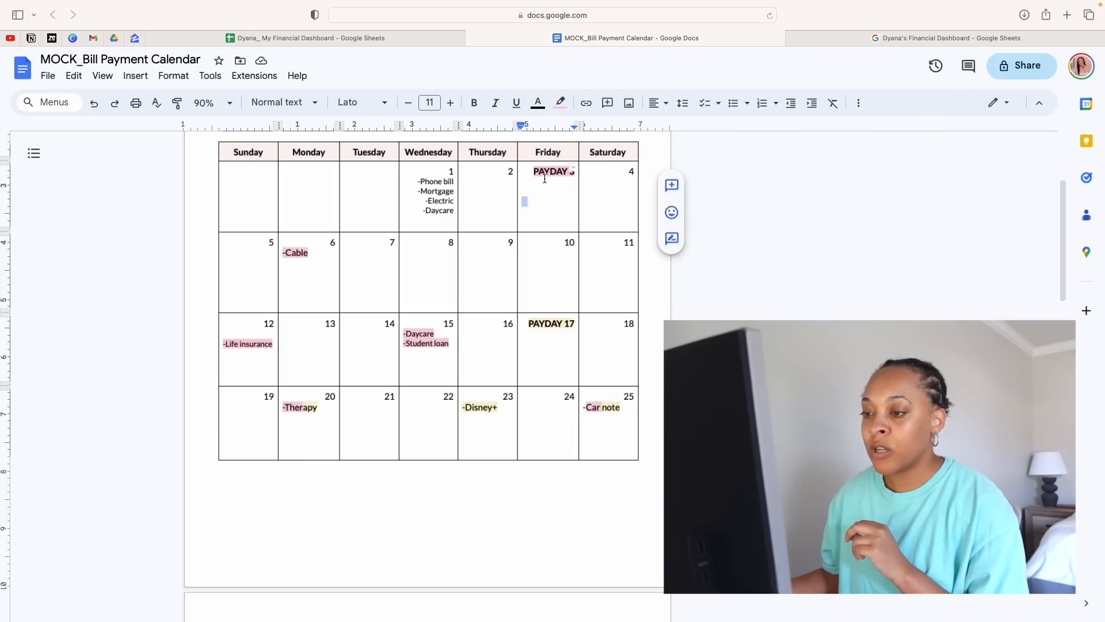
{"action": "left_click", "coordinate": [286, 408]}
{"action": "left_click_drag", "start_coordinate": [286, 409], "coordinate": [297, 407]}
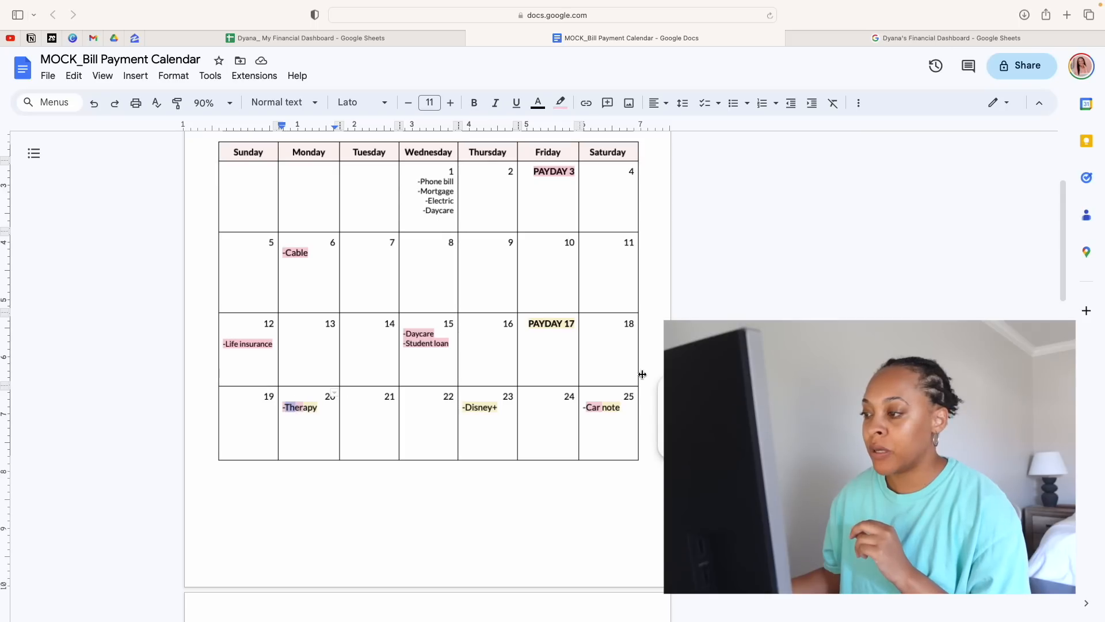
{"action": "left_click_drag", "start_coordinate": [583, 407], "coordinate": [601, 407]}
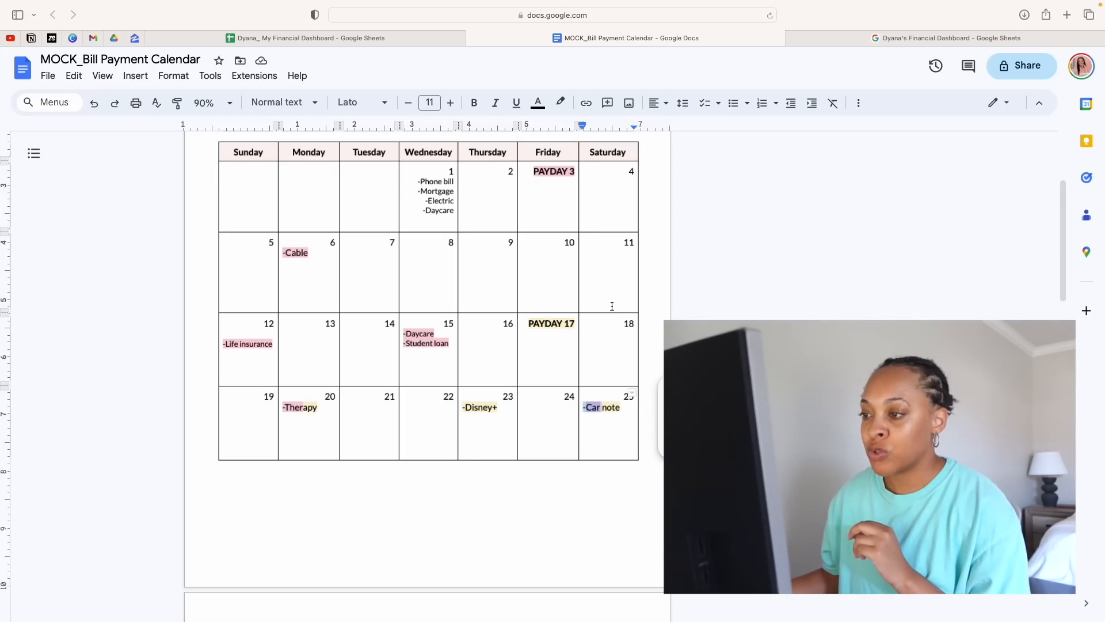
{"action": "left_click", "coordinate": [561, 335]}
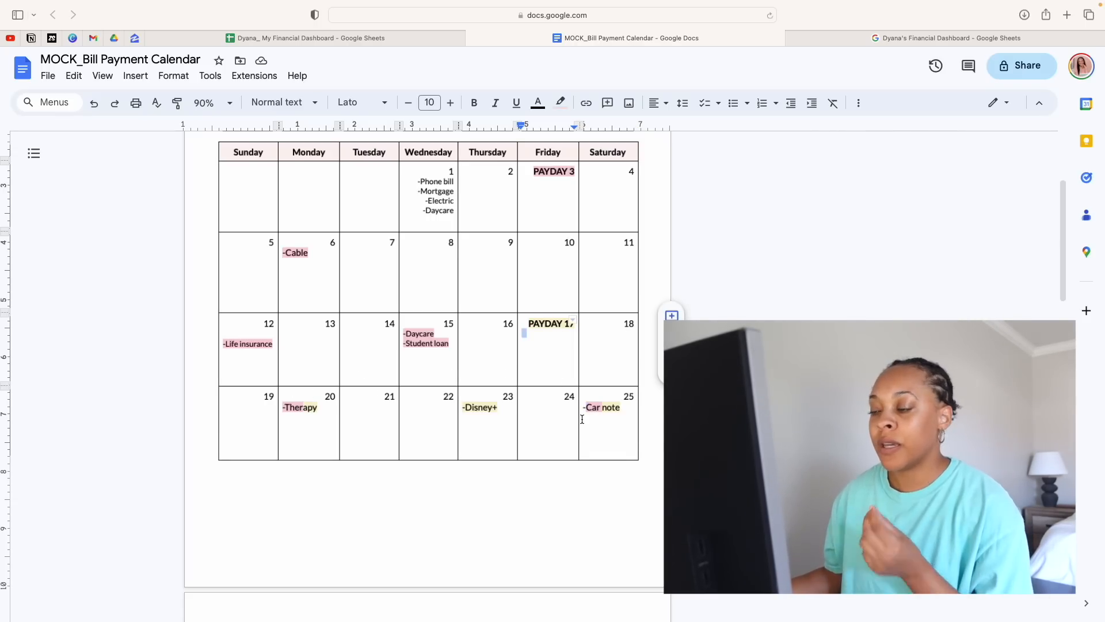
Review the stretch of the September calendar from the September 3 payday past the cable bill to the September 17 payday
{"action": "scroll", "coordinate": [619, 419], "scroll_direction": "up", "scroll_amount": 1}
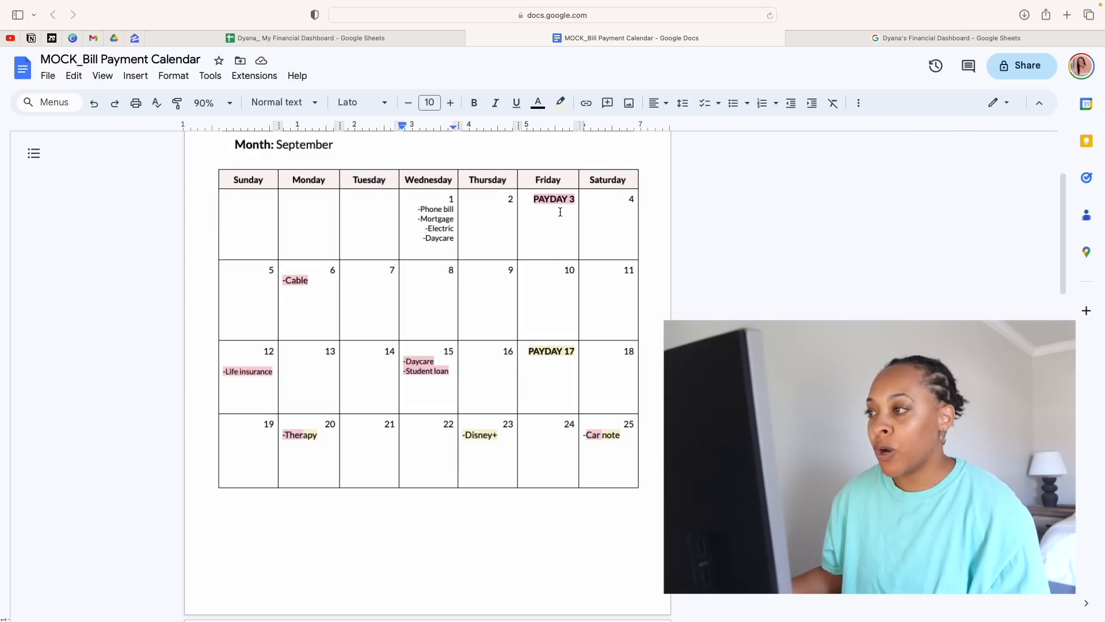
{"action": "left_click_drag", "start_coordinate": [539, 200], "coordinate": [447, 338]}
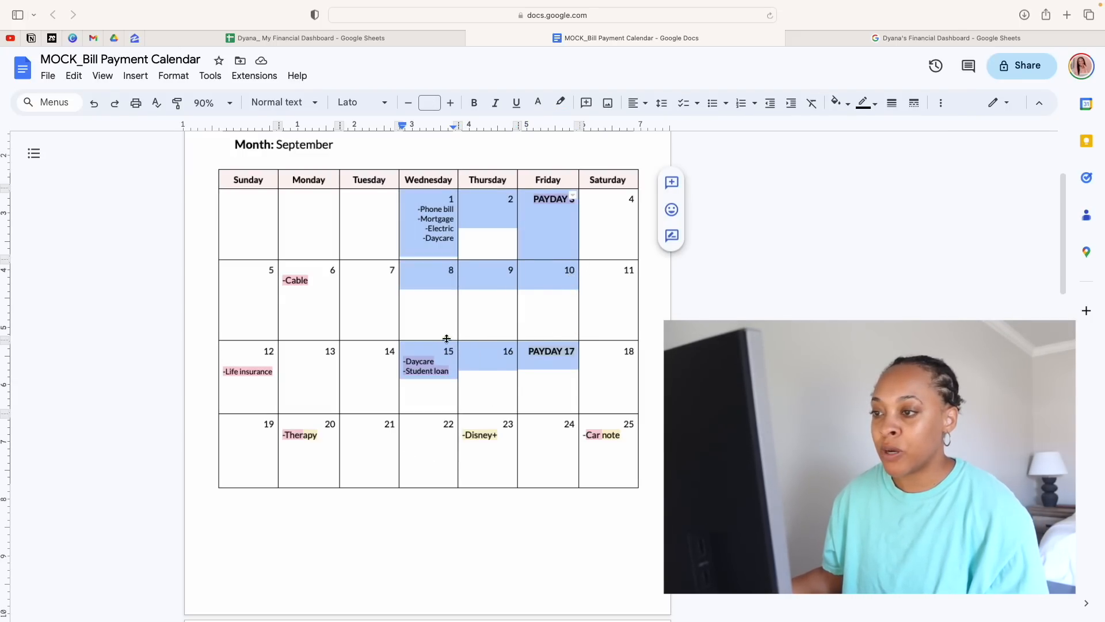
{"action": "left_click", "coordinate": [424, 318]}
{"action": "left_click", "coordinate": [320, 295]}
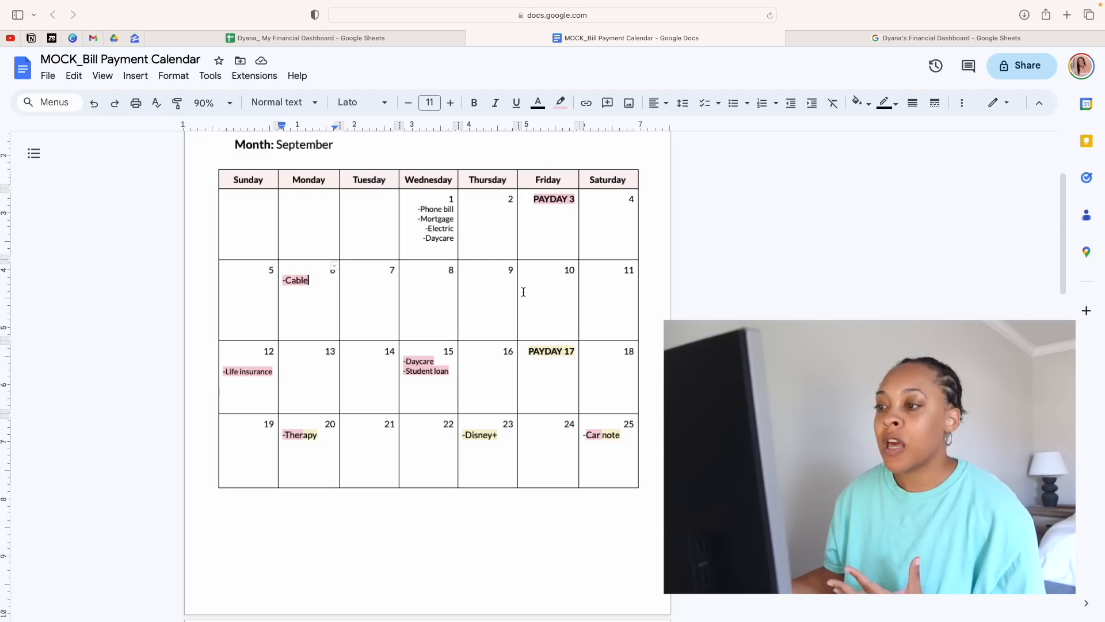
{"action": "left_click", "coordinate": [462, 282]}
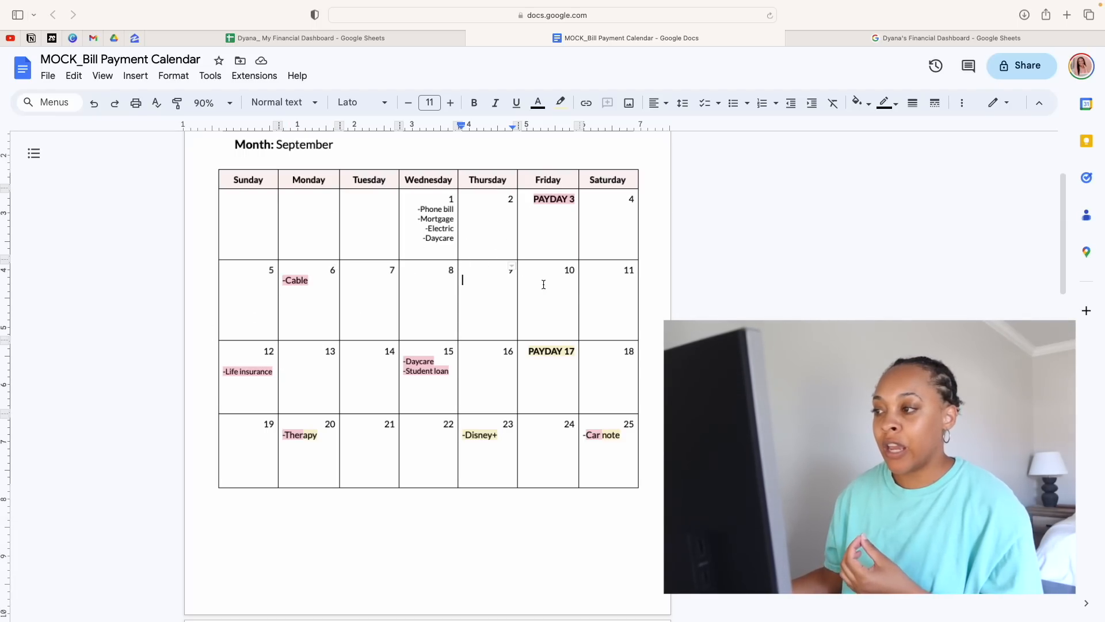
{"action": "left_click", "coordinate": [548, 381]}
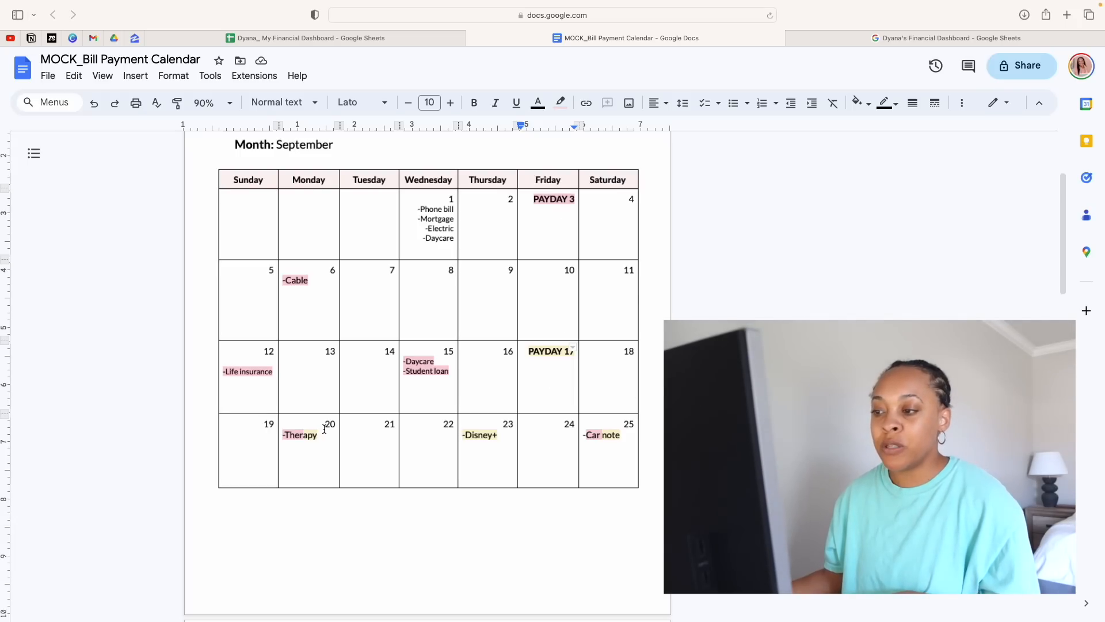
Check the therapy bill on September 20 against the September 17 payday, including its second half, and the car note on September 25
{"action": "left_click_drag", "start_coordinate": [320, 435], "coordinate": [287, 433]}
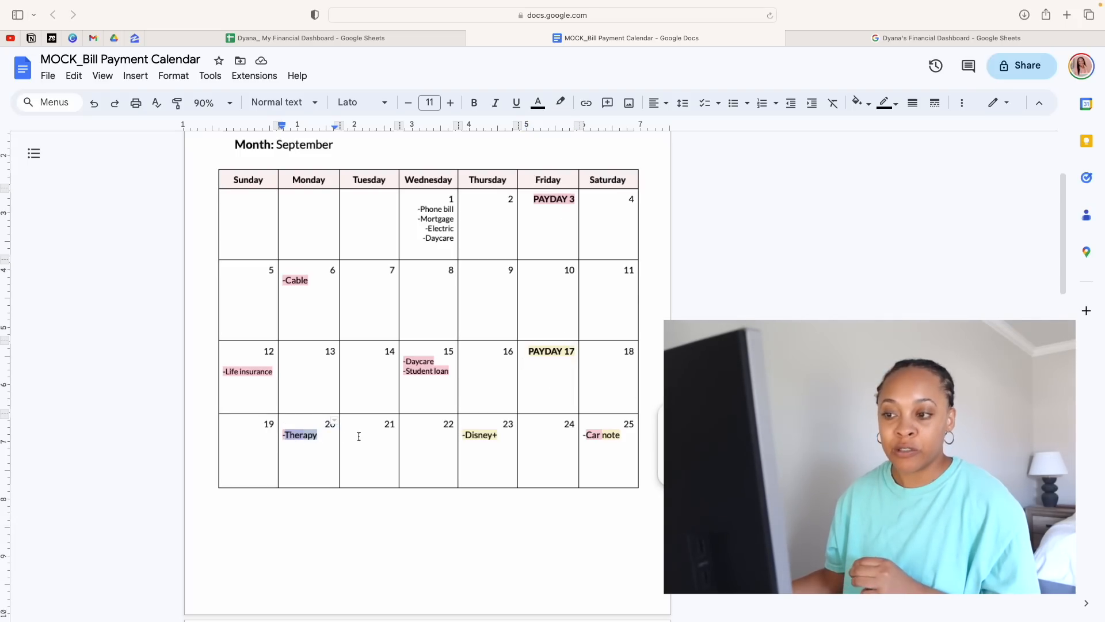
{"action": "left_click", "coordinate": [330, 436]}
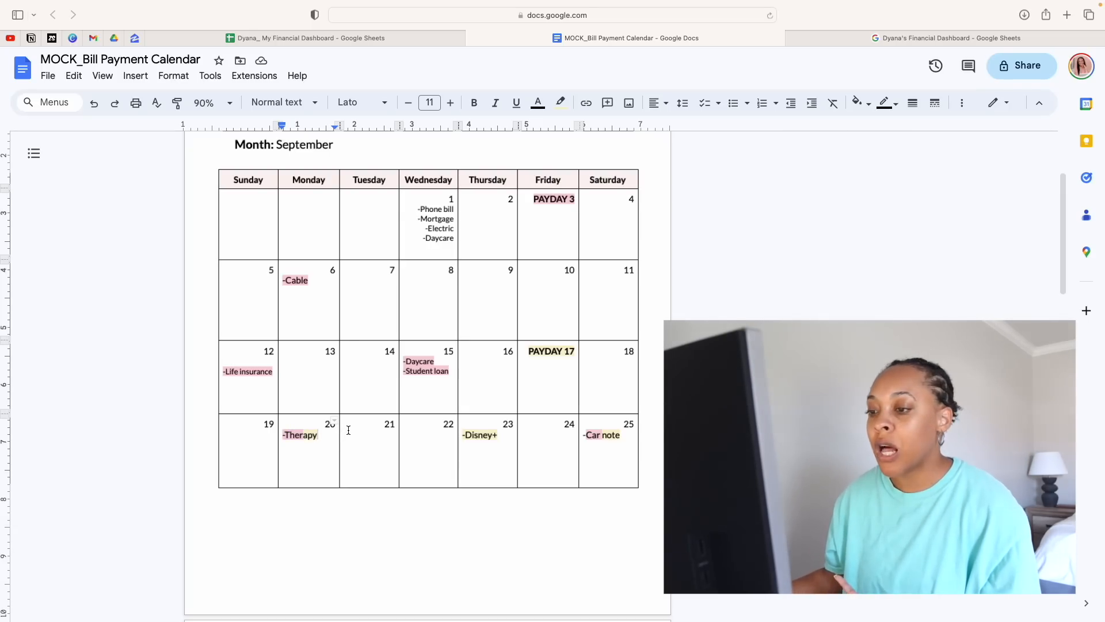
{"action": "left_click", "coordinate": [320, 438]}
{"action": "left_click_drag", "start_coordinate": [320, 437], "coordinate": [304, 436]}
{"action": "left_click", "coordinate": [554, 365]}
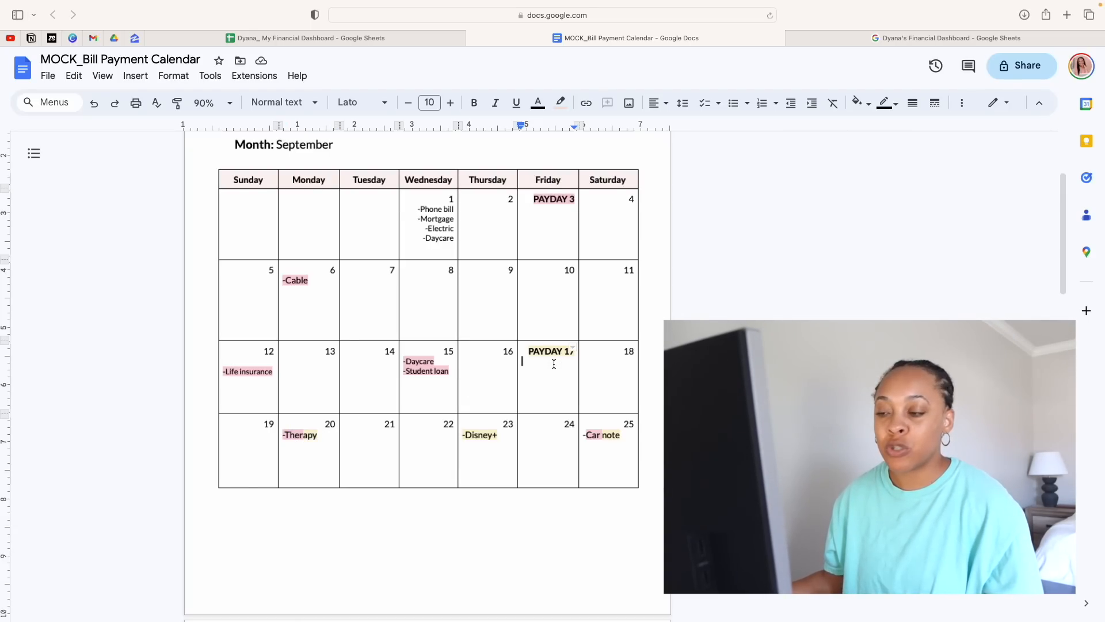
{"action": "left_click", "coordinate": [321, 442]}
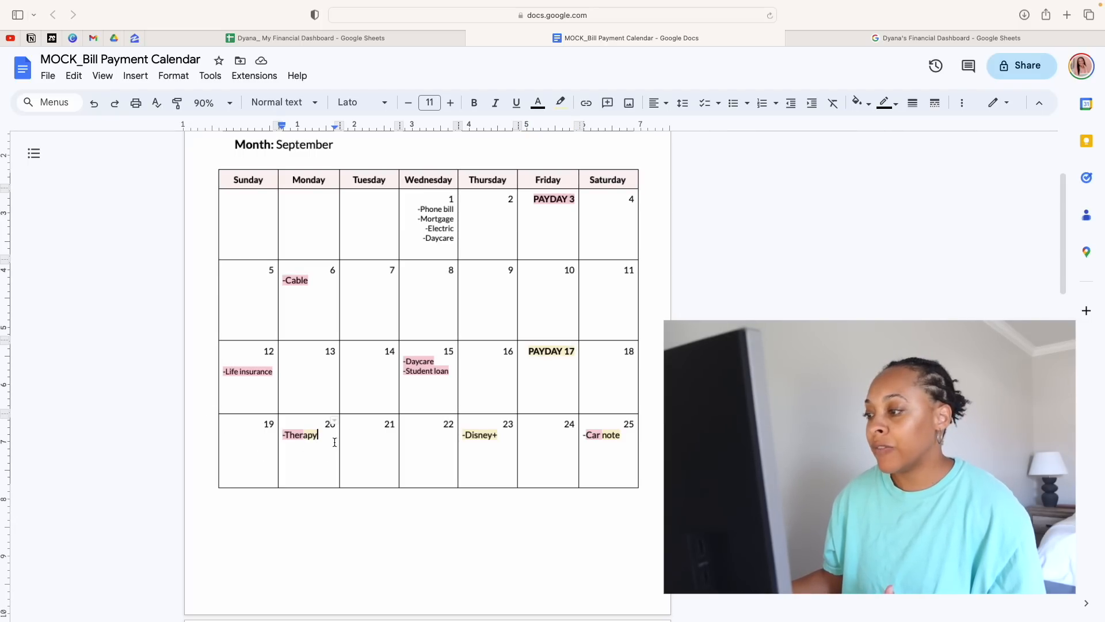
{"action": "left_click", "coordinate": [607, 438]}
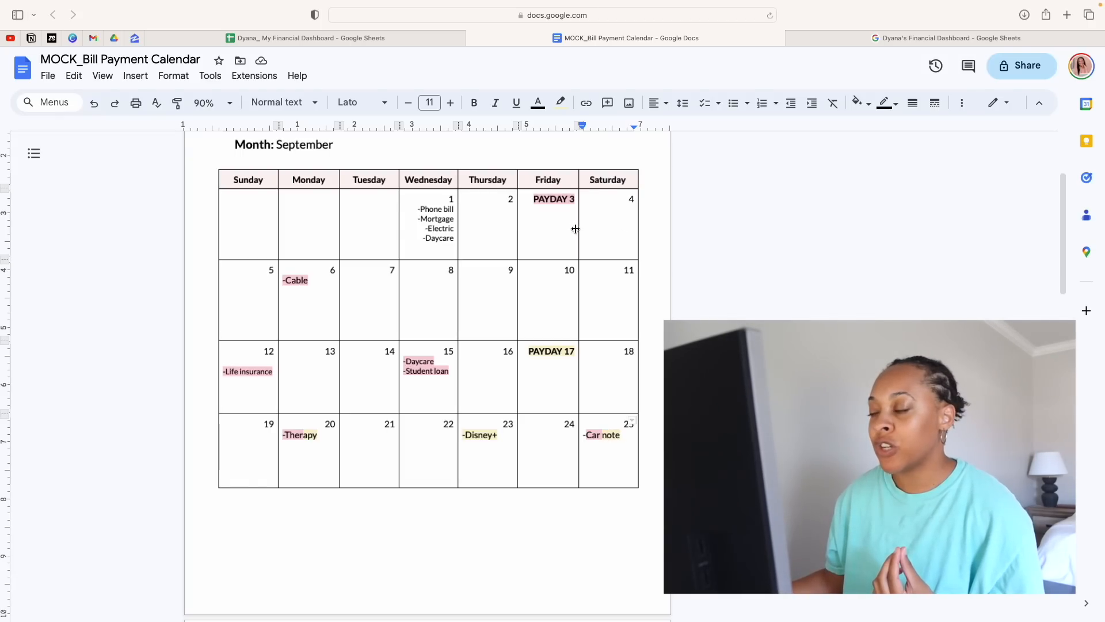
Compare the September 3 payday with the September 25 car note, and look over October's color-coded bills from the October 1 payday
{"action": "left_click", "coordinate": [561, 206]}
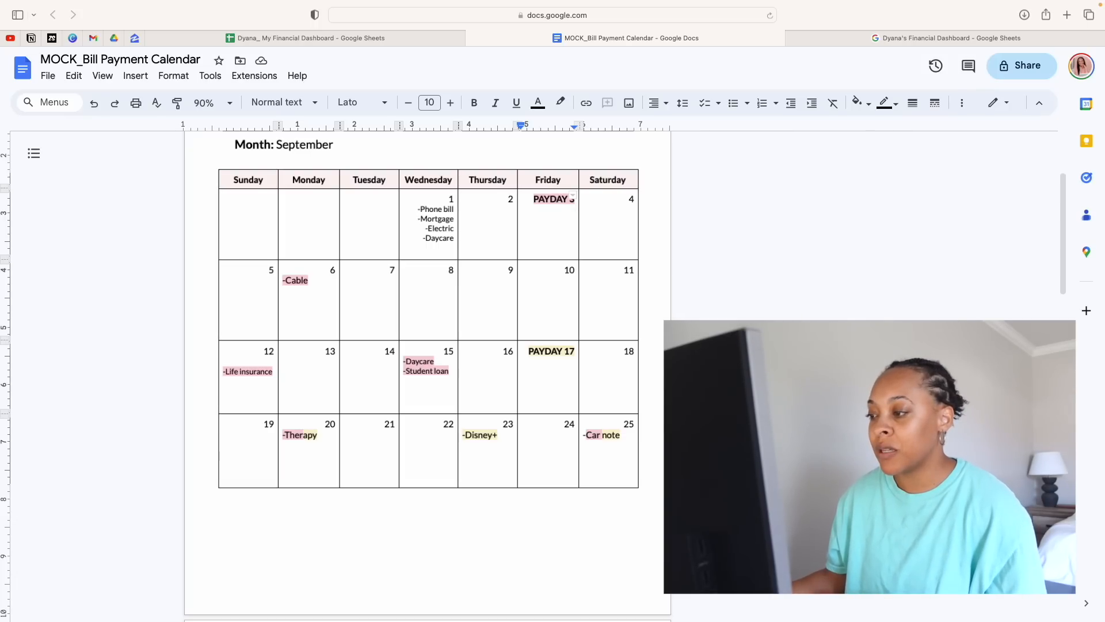
{"action": "left_click", "coordinate": [626, 439]}
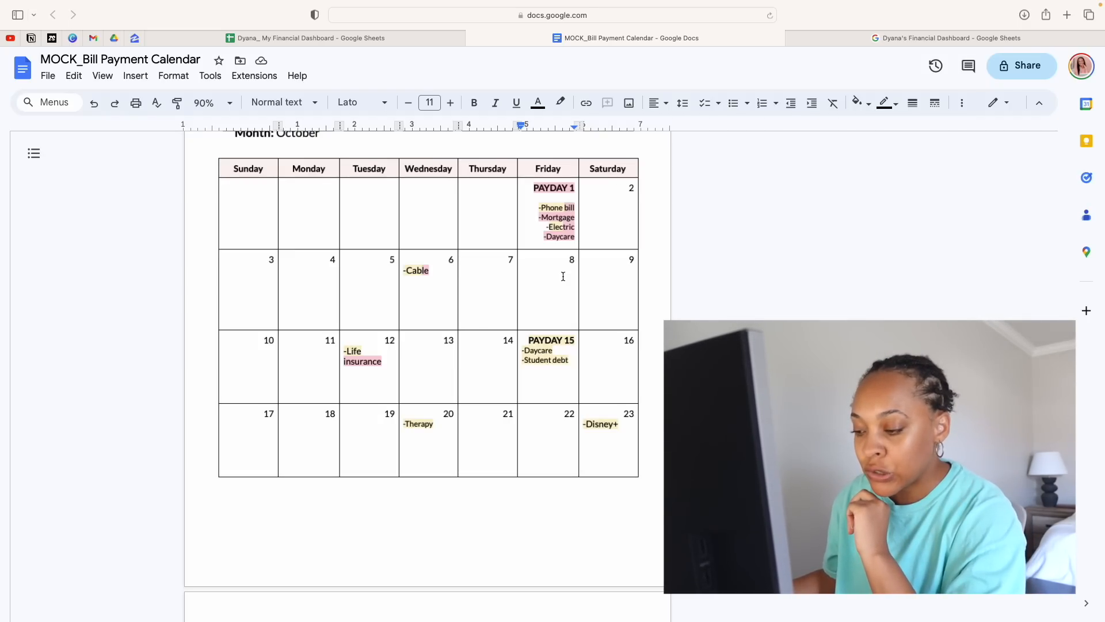
{"action": "scroll", "coordinate": [512, 217], "scroll_direction": "up", "scroll_amount": 1}
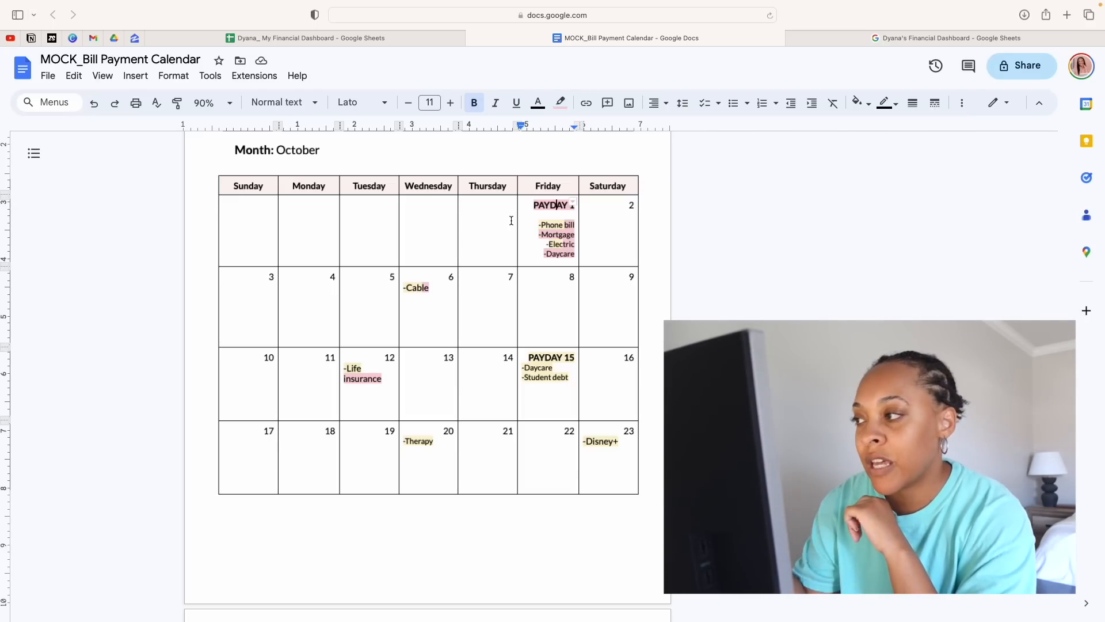
Switch to the Financial Dashboard spreadsheet and select the starting balance amount in the Half Payment Balance Calculation sheet
{"action": "key", "text": "ctrl+Tab"}
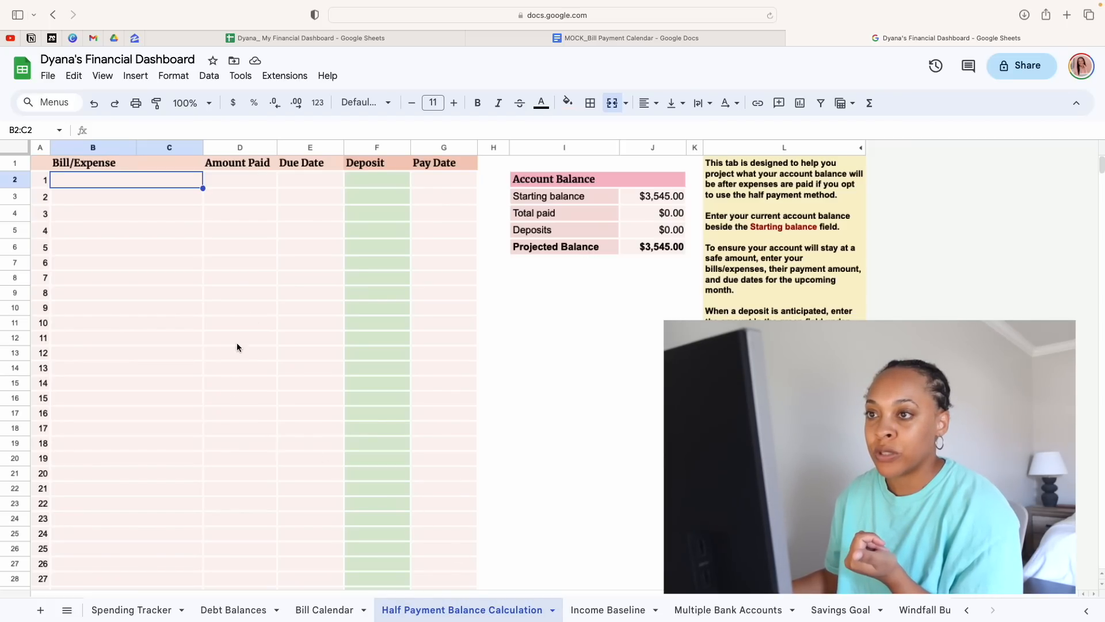
{"action": "left_click", "coordinate": [674, 185]}
{"action": "left_click", "coordinate": [668, 197]}
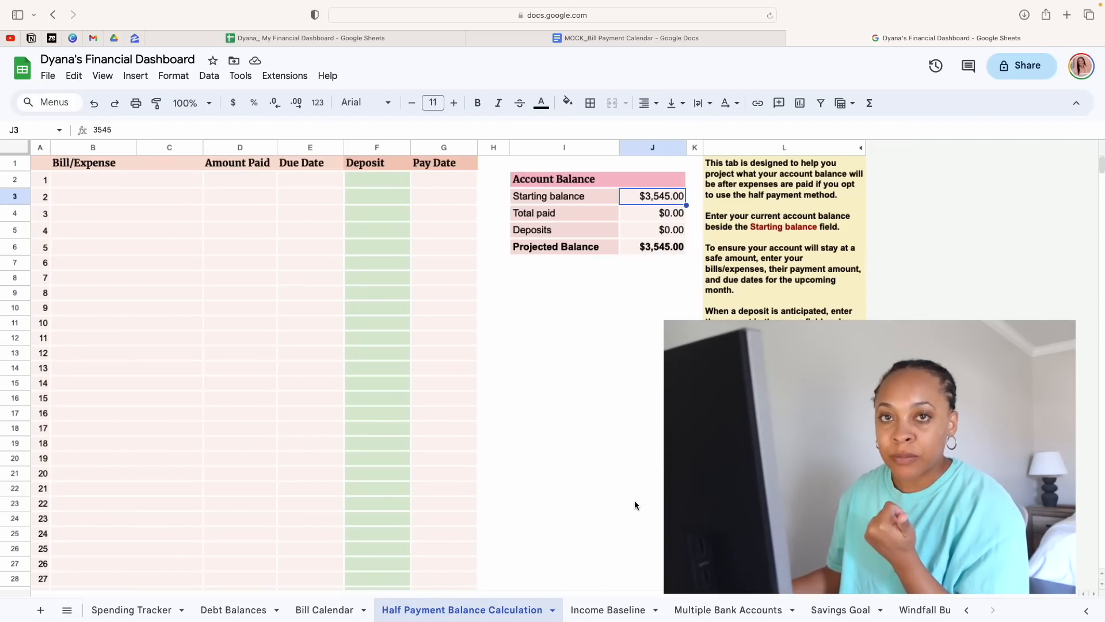
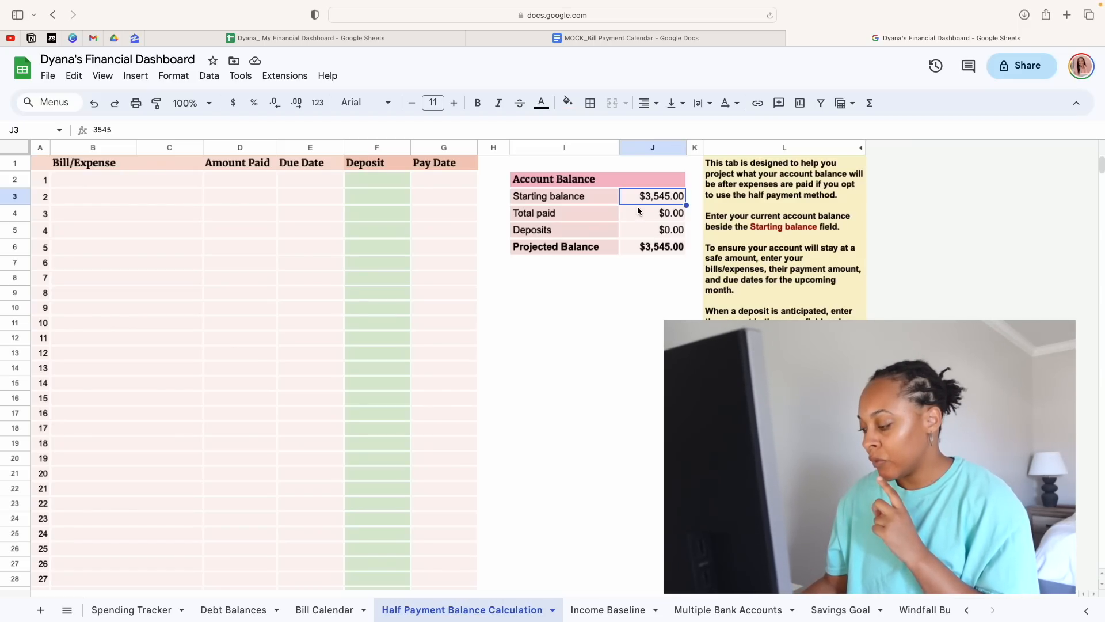
Set the starting balance in the Account Balance table to $160.00
{"action": "type", "text": "160"}
{"action": "key", "text": "Return"}
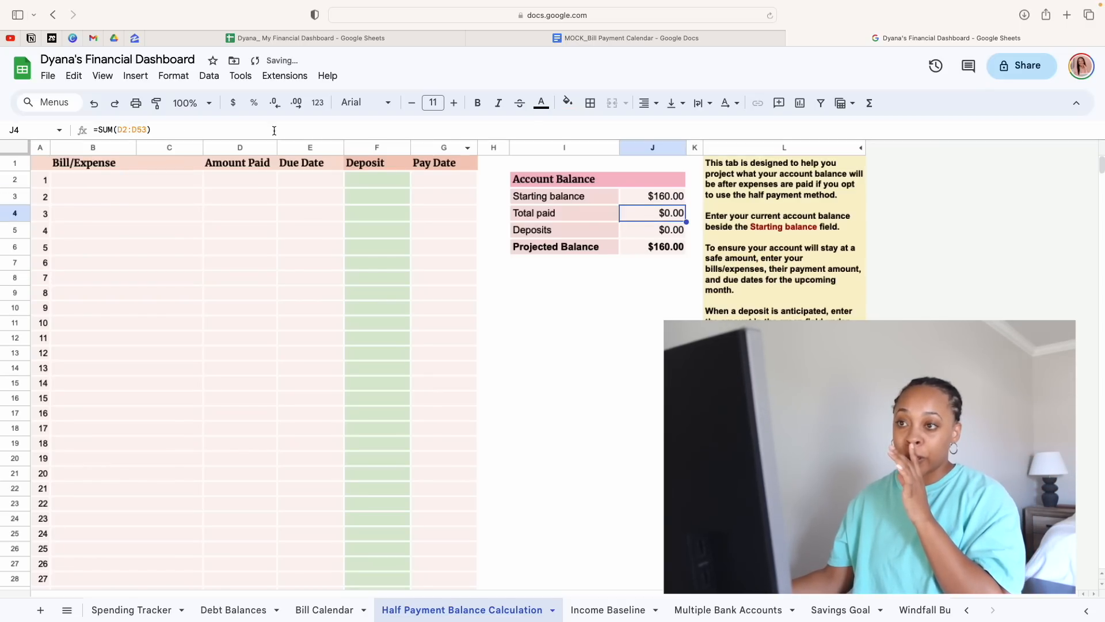
{"action": "left_click", "coordinate": [186, 266]}
{"action": "left_click", "coordinate": [143, 181]}
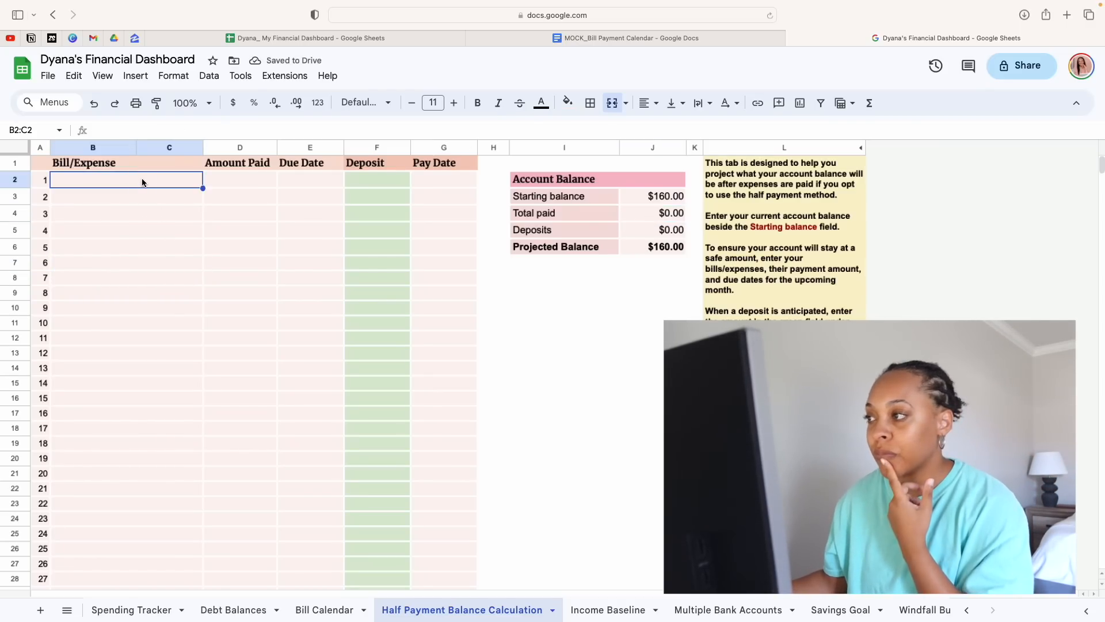
{"action": "left_click", "coordinate": [528, 337]}
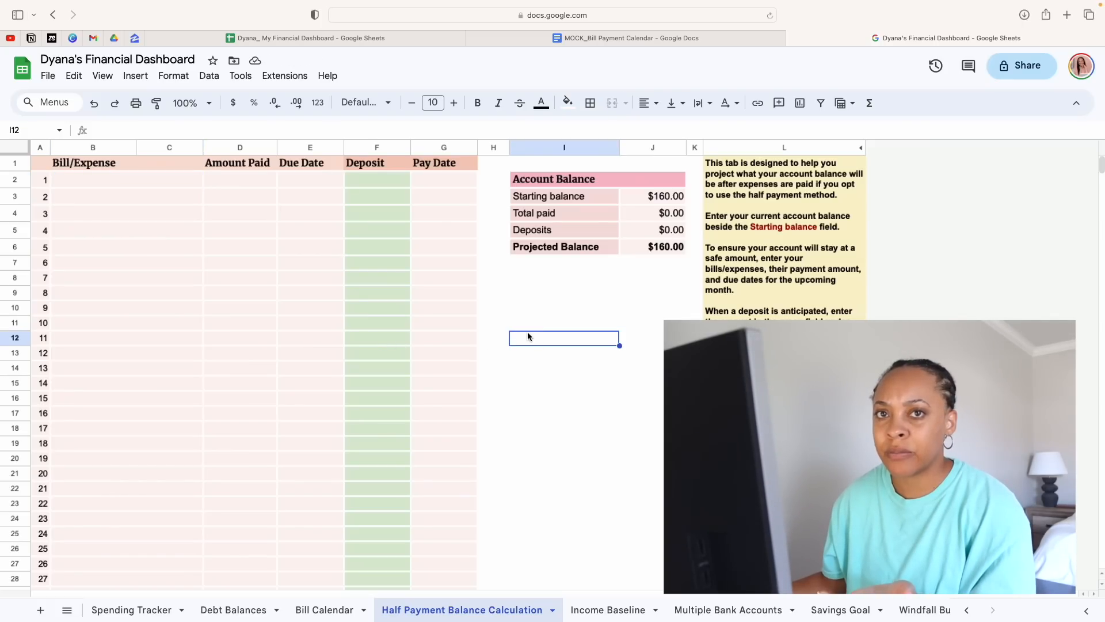
Fill in the first row as Payday with a deposit of $800.00 and a pay date of 9/3/2023
{"action": "left_click", "coordinate": [164, 184]}
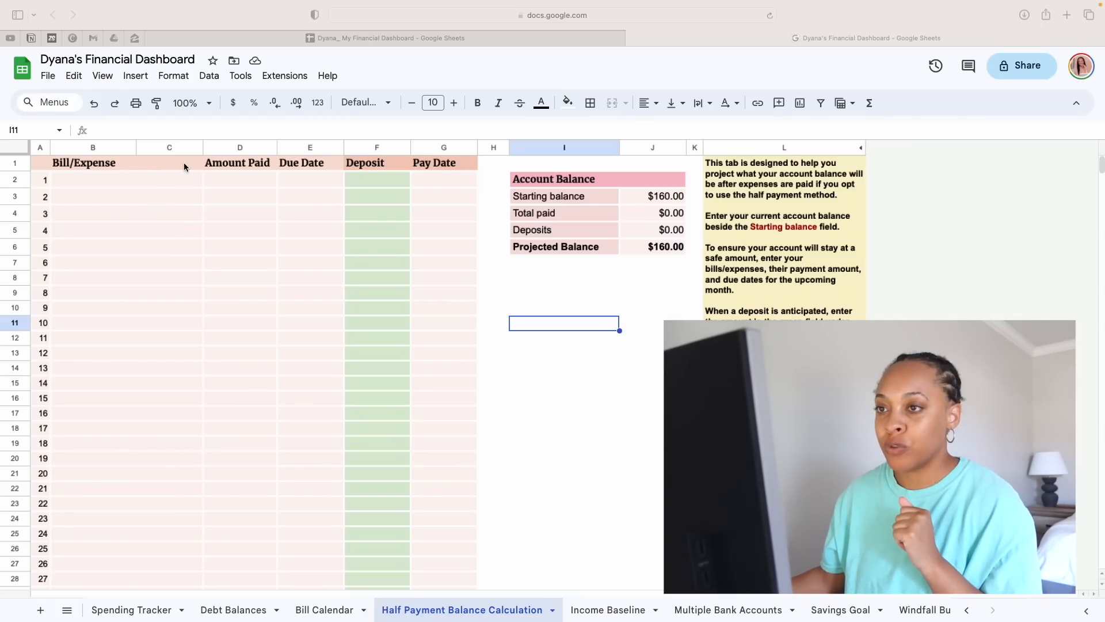
{"action": "left_click", "coordinate": [185, 177]}
{"action": "left_click", "coordinate": [185, 182]}
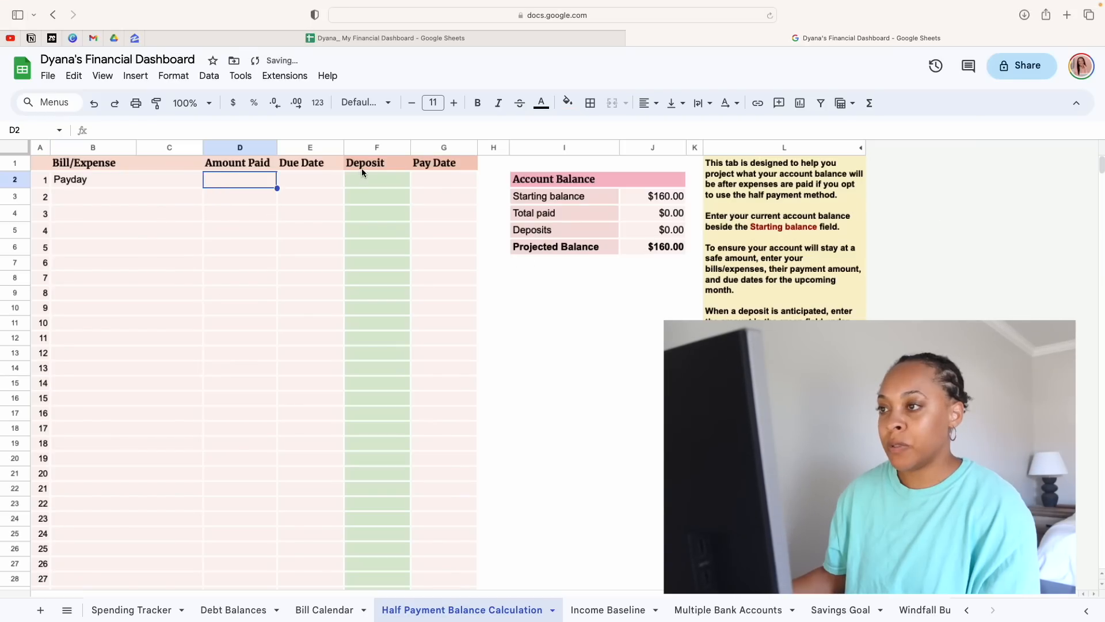
{"action": "left_click", "coordinate": [368, 182]}
{"action": "type", "text": "800"}
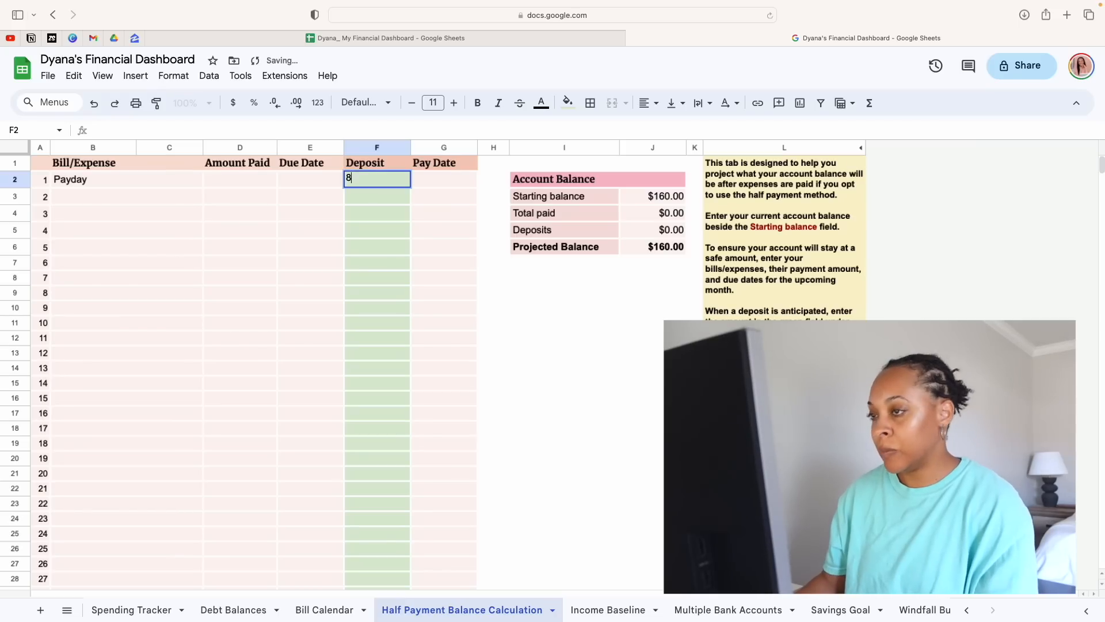
{"action": "key", "text": "Return"}
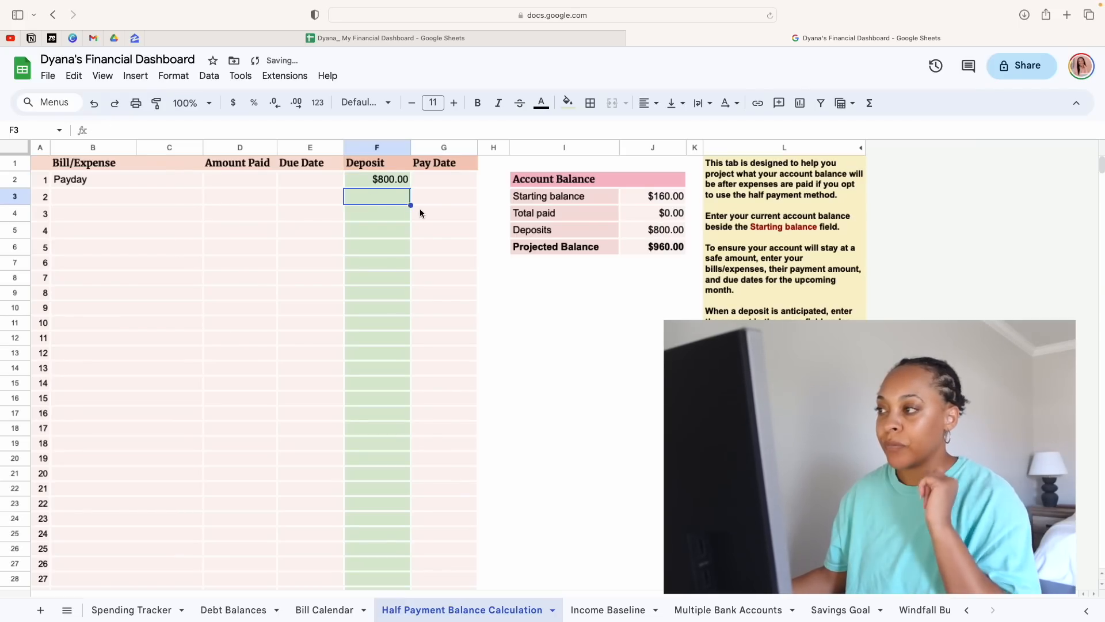
{"action": "left_click", "coordinate": [453, 186]}
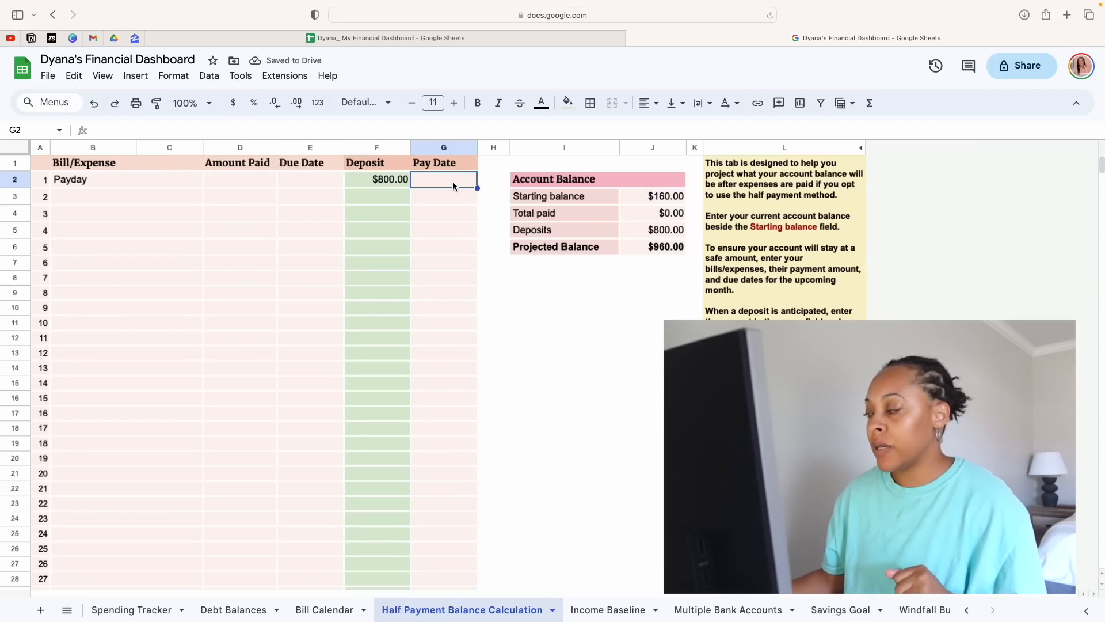
{"action": "type", "text": "9/3/2023"}
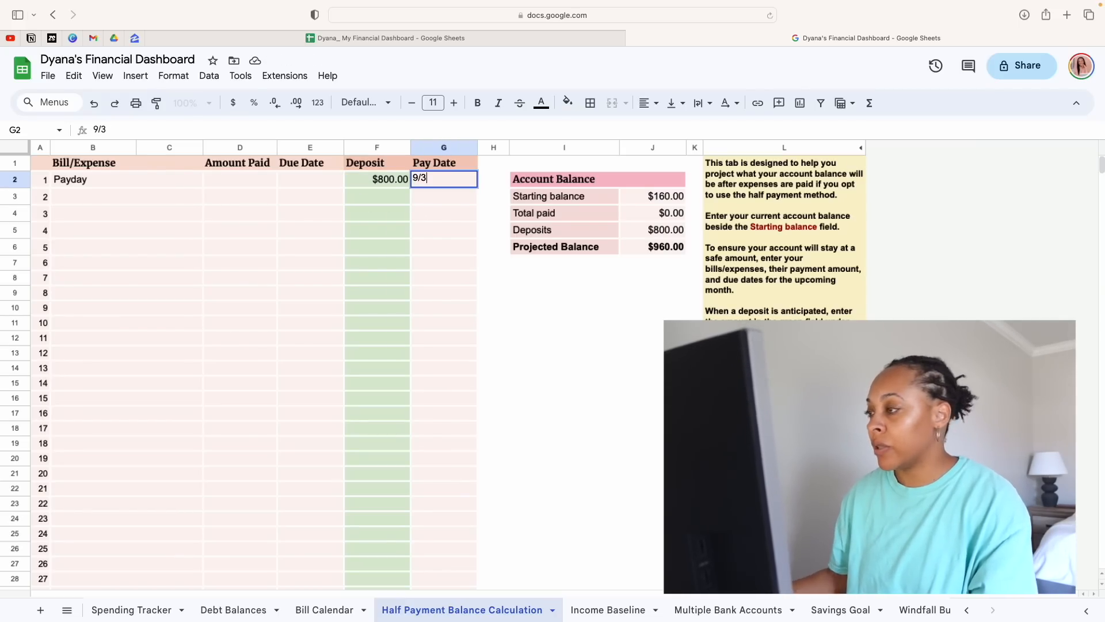
{"action": "left_click", "coordinate": [660, 343]}
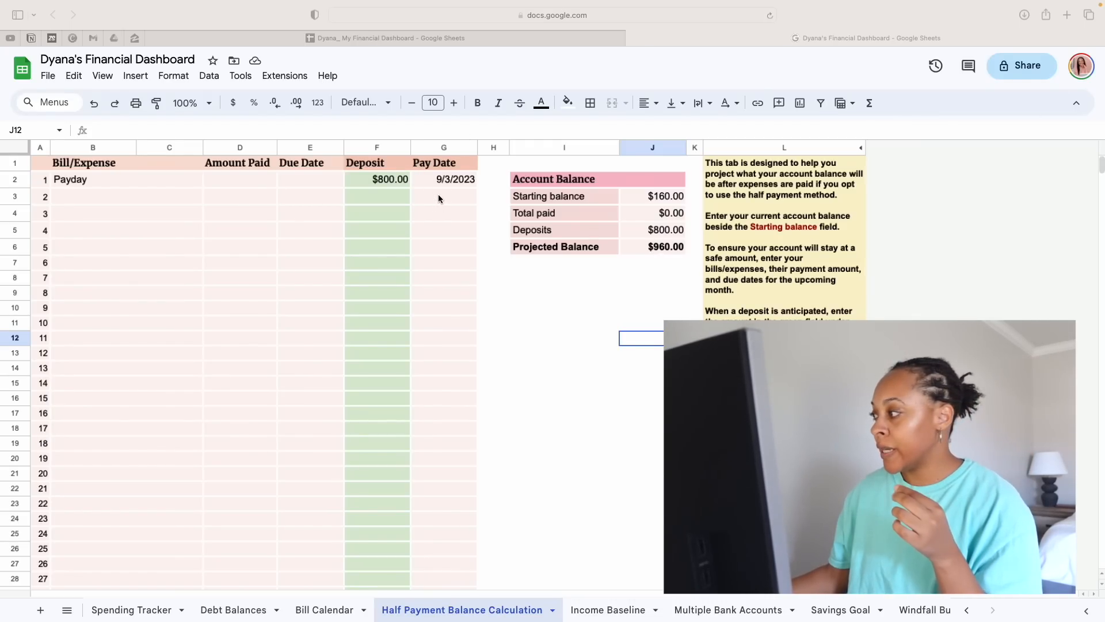
{"action": "type", "text": "Re"}
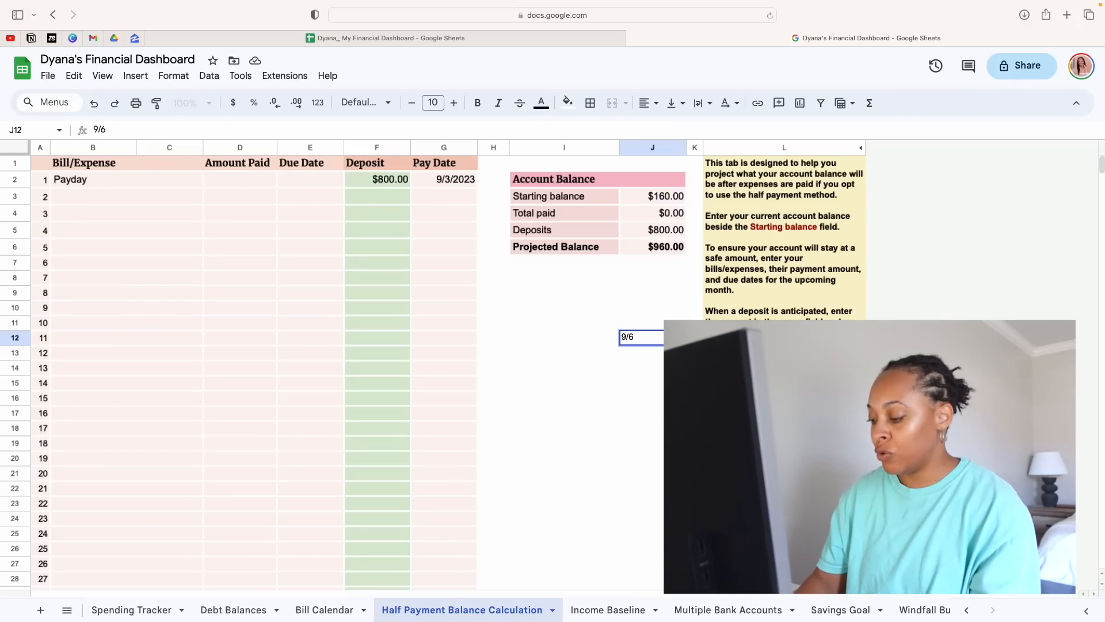
{"action": "key", "text": "BackSpace"}
{"action": "key", "text": "BackSpace"}
Fill in the second row as Cable with $84.99 paid and a pay date of 9/6/2023
{"action": "left_click", "coordinate": [457, 192]}
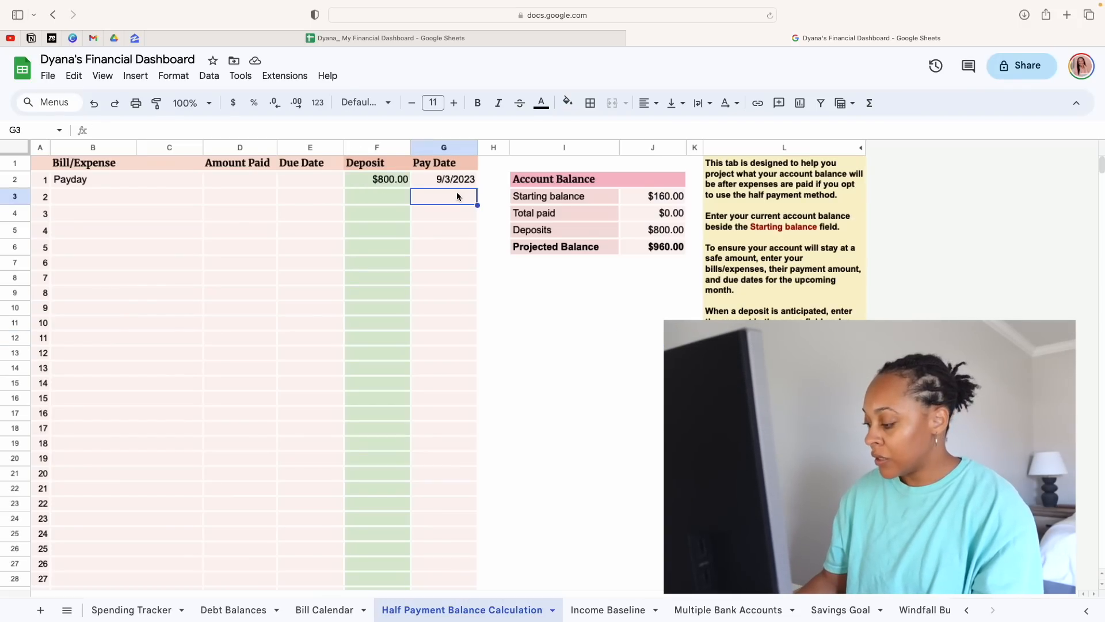
{"action": "type", "text": "9/6"}
{"action": "key", "text": "Return"}
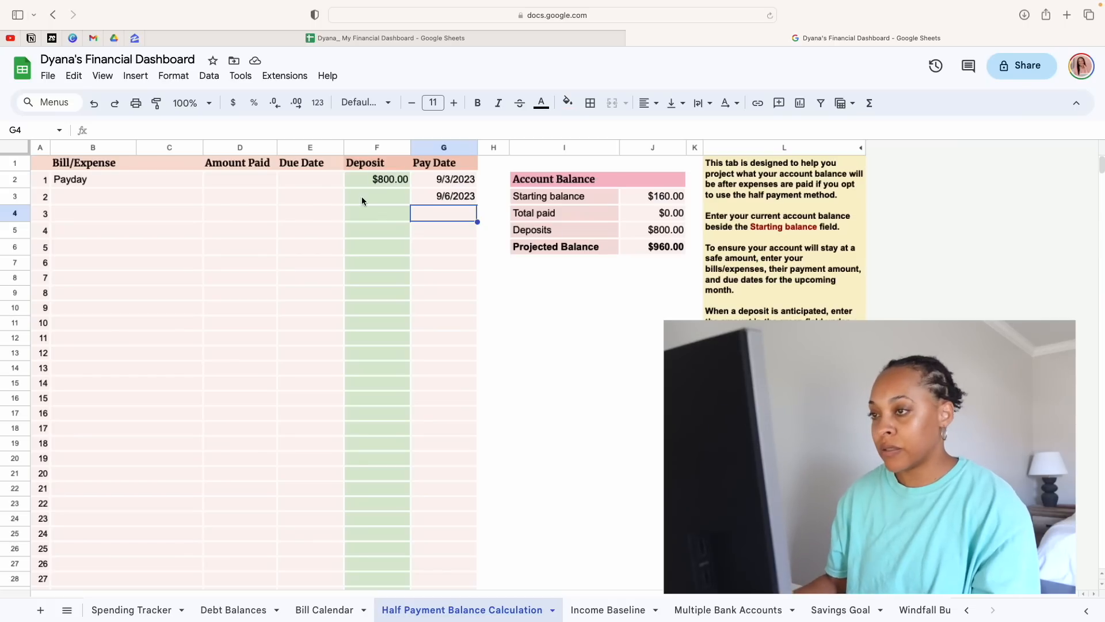
{"action": "left_click", "coordinate": [257, 201]}
{"action": "type", "text": "84.+"}
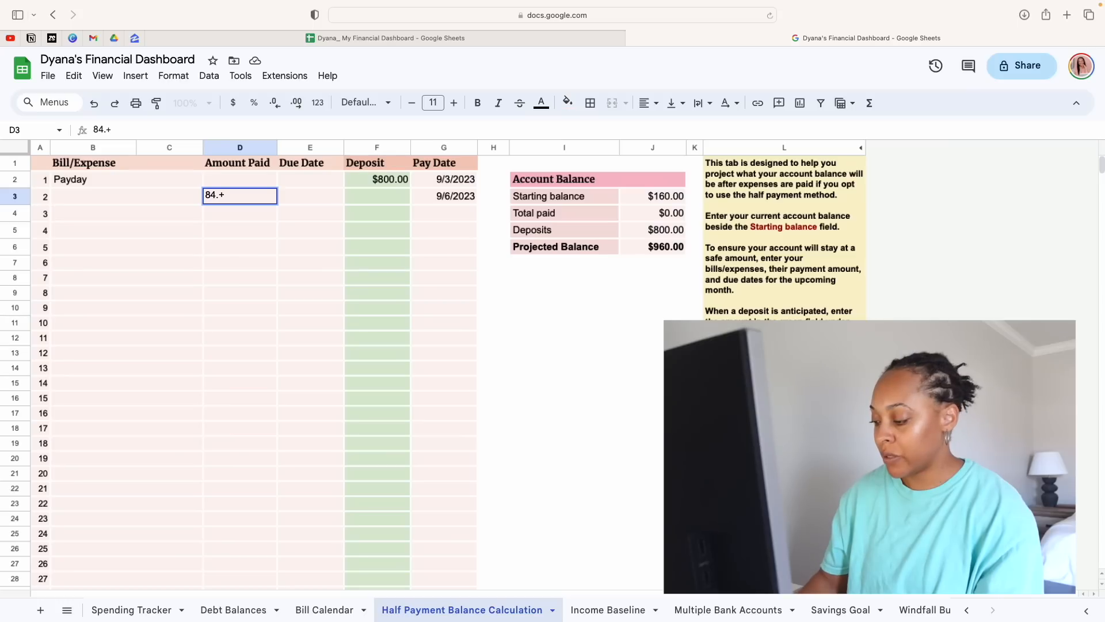
{"action": "key", "text": "BackSpace"}
{"action": "type", "text": "99"}
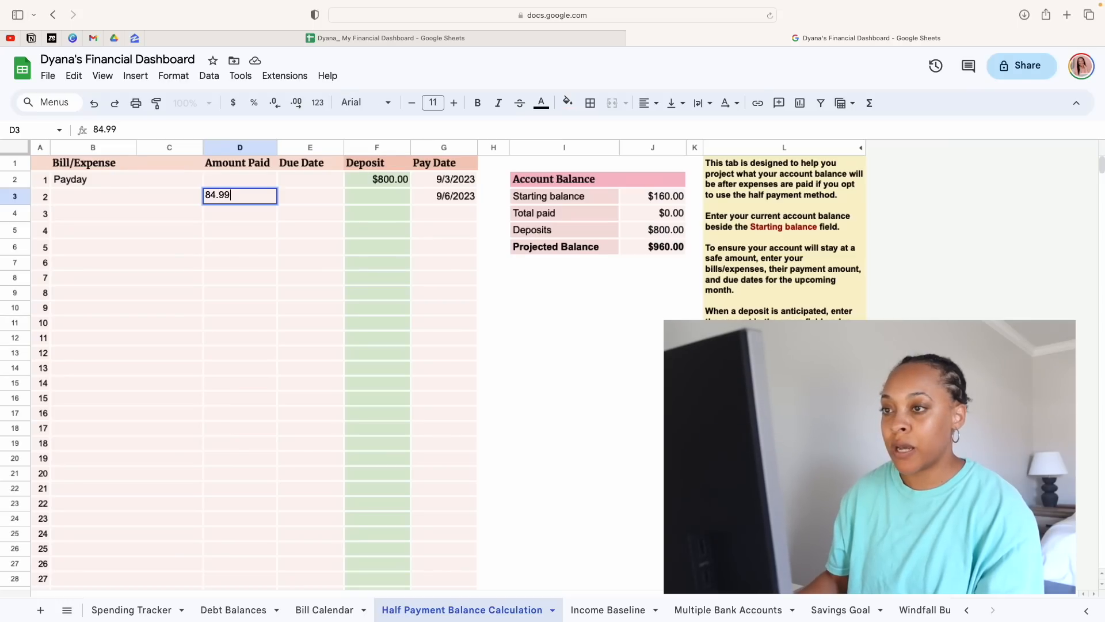
{"action": "left_click", "coordinate": [157, 201]}
{"action": "type", "text": "Cab"}
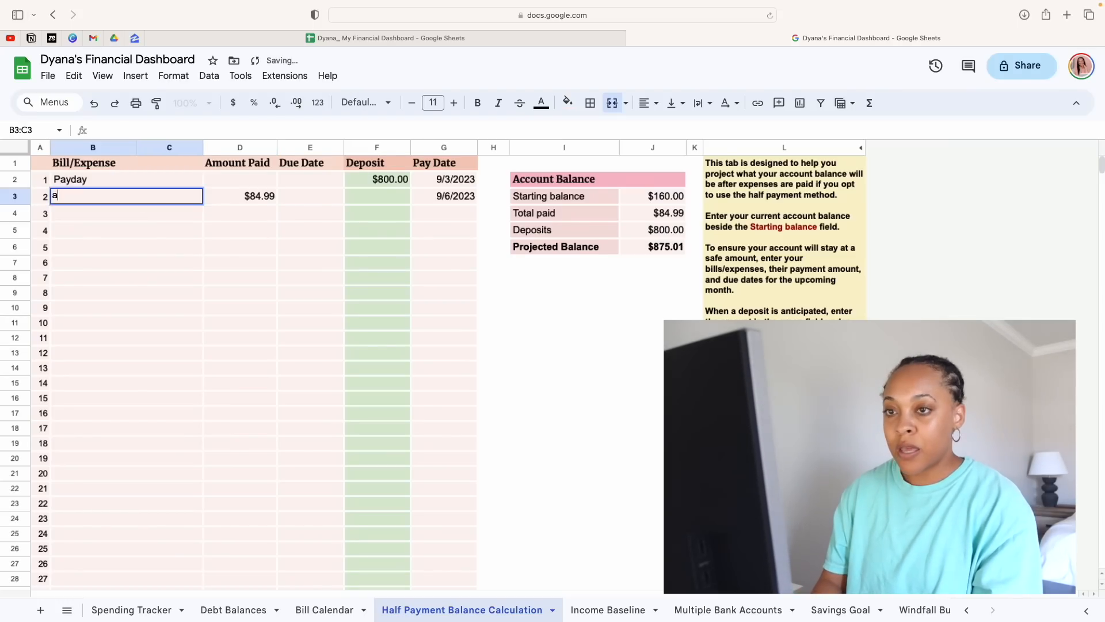
{"action": "type", "text": "le"}
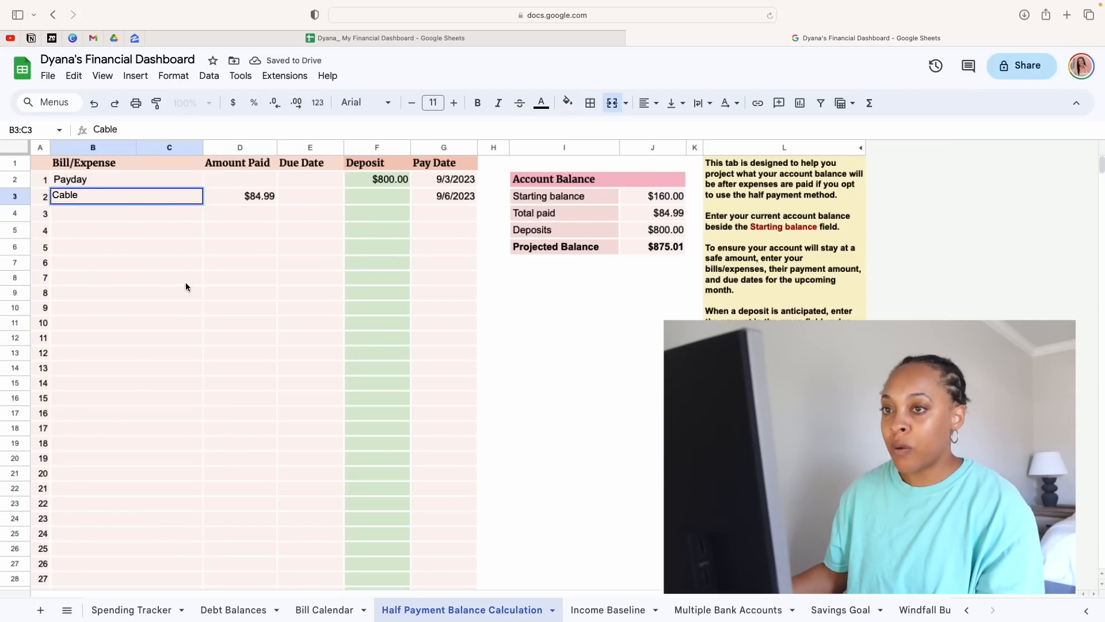
{"action": "left_click", "coordinate": [182, 266]}
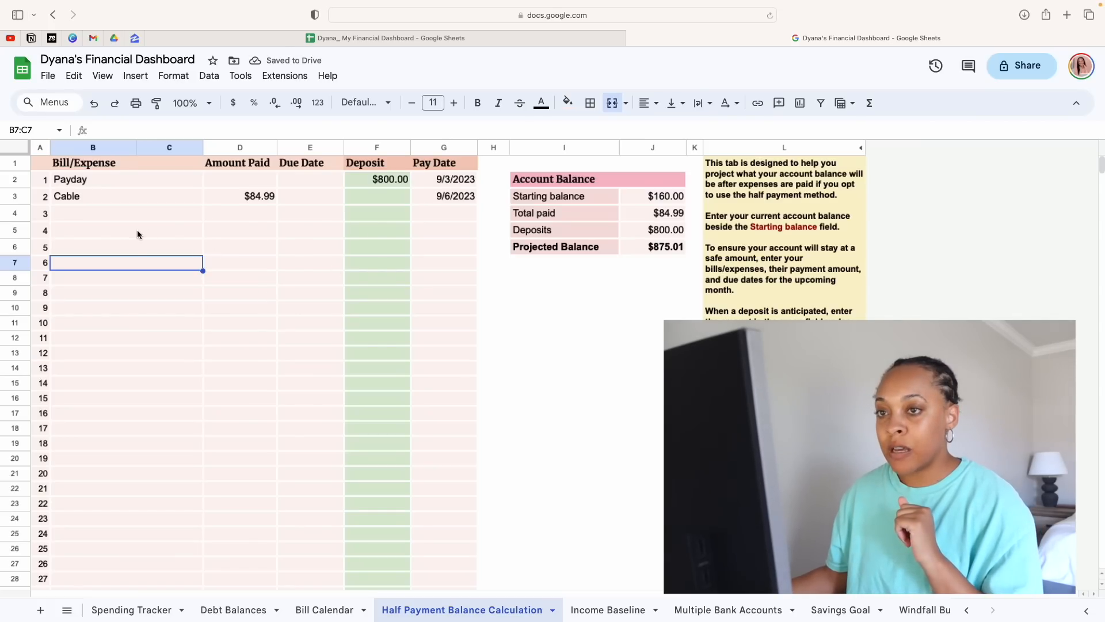
Fill in the third row as Life insurance with $127.00 paid and a pay date of 9/12/2023
{"action": "left_click", "coordinate": [132, 213]}
{"action": "type", "text": "Life i"}
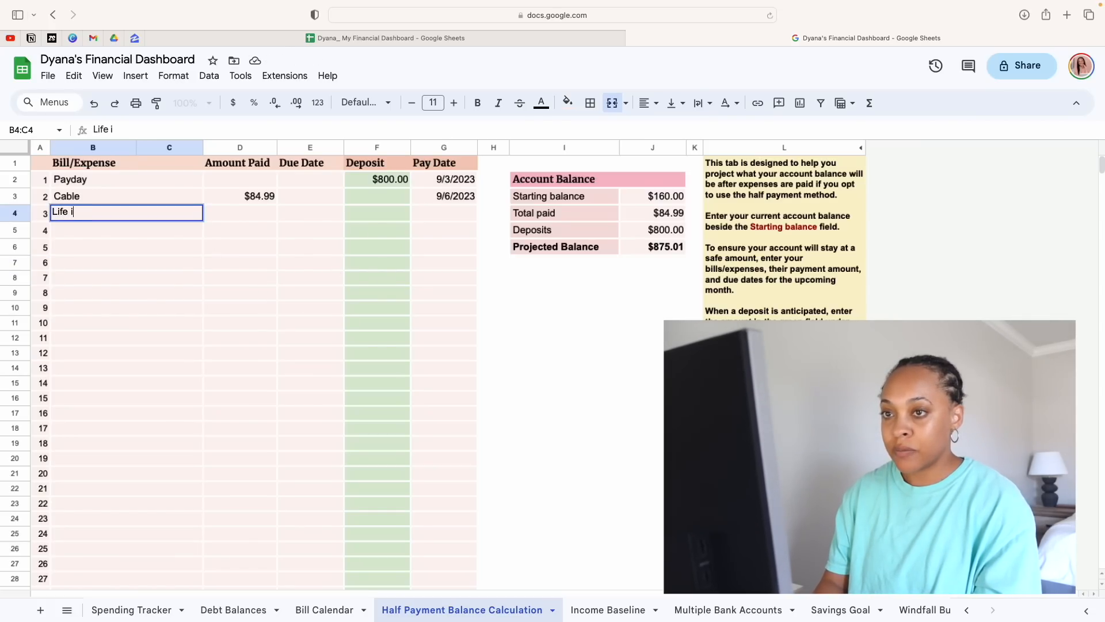
{"action": "type", "text": "nsurance"}
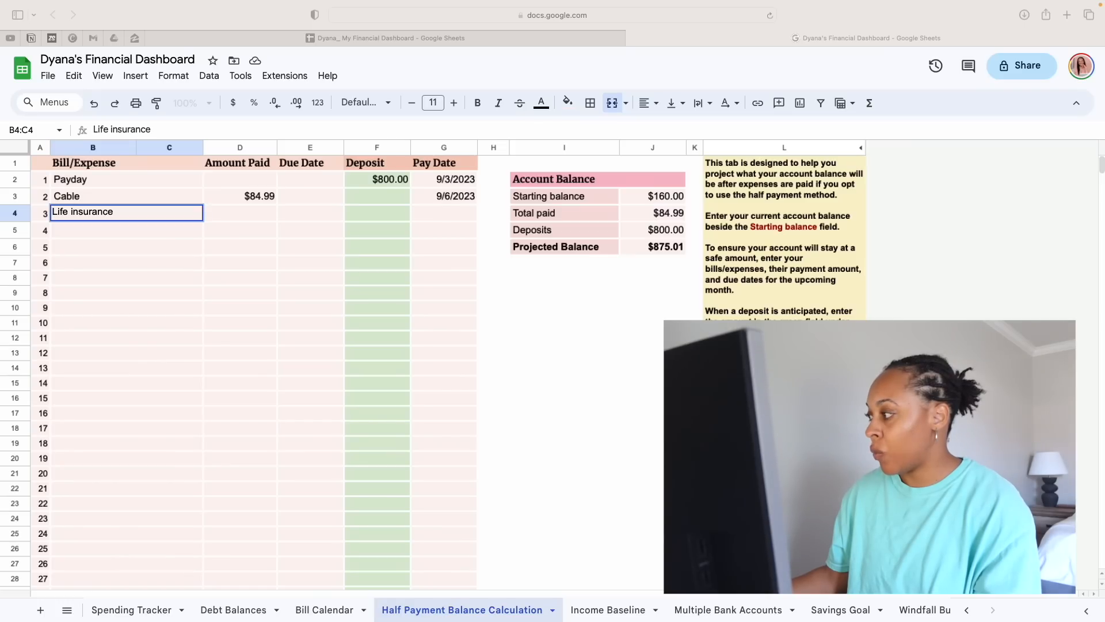
{"action": "left_click", "coordinate": [237, 218]}
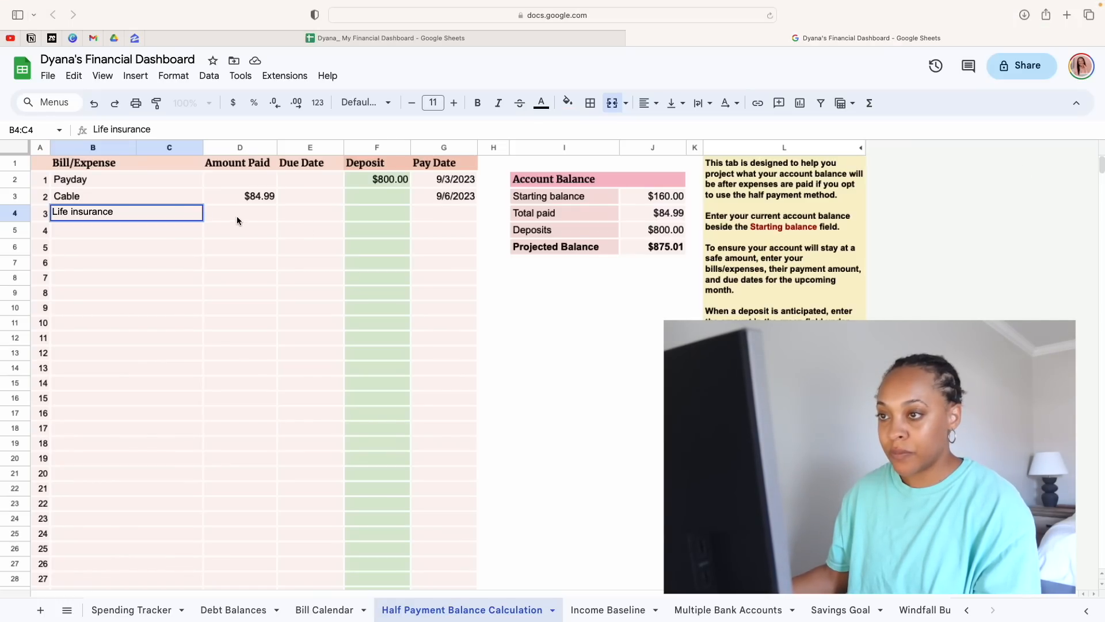
{"action": "left_click", "coordinate": [236, 218]}
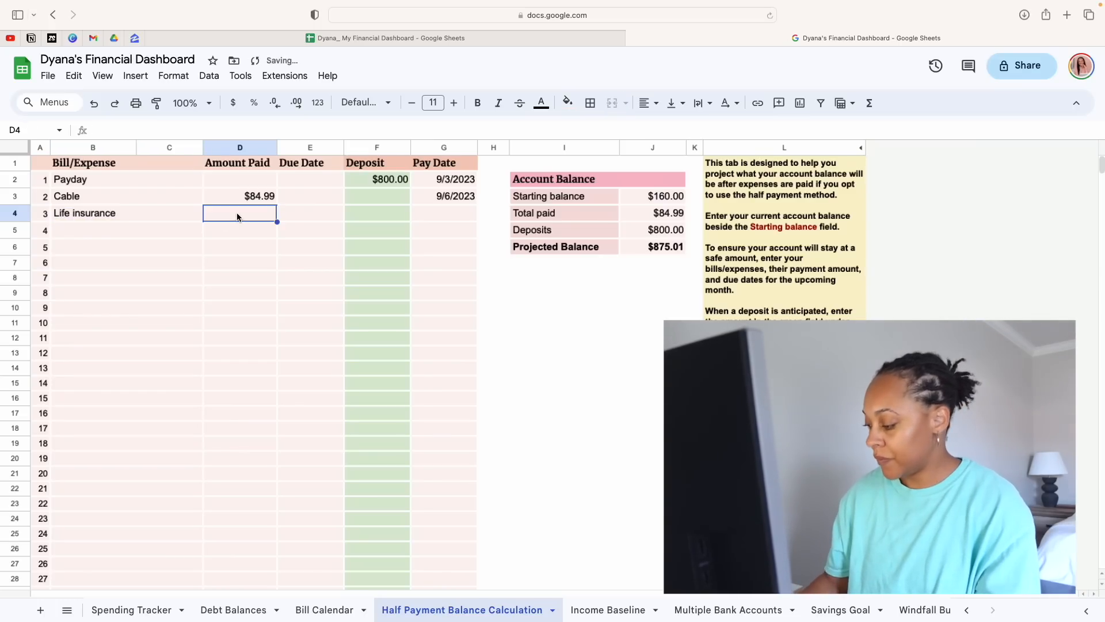
{"action": "type", "text": "127"}
{"action": "key", "text": "Return"}
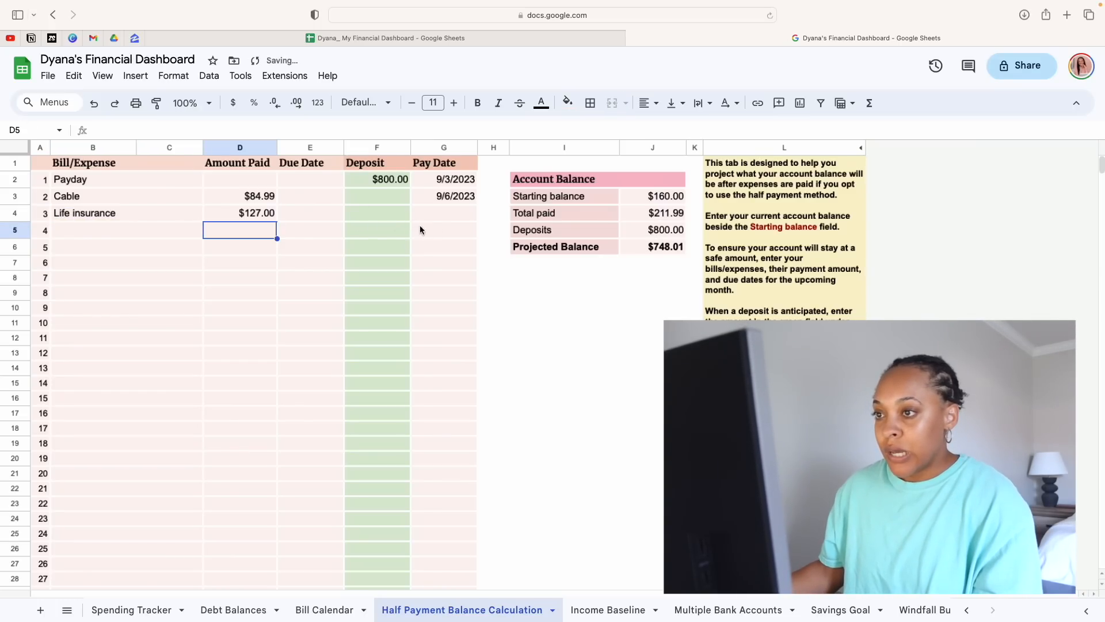
{"action": "left_click", "coordinate": [441, 217]}
{"action": "type", "text": "9/12/2023"}
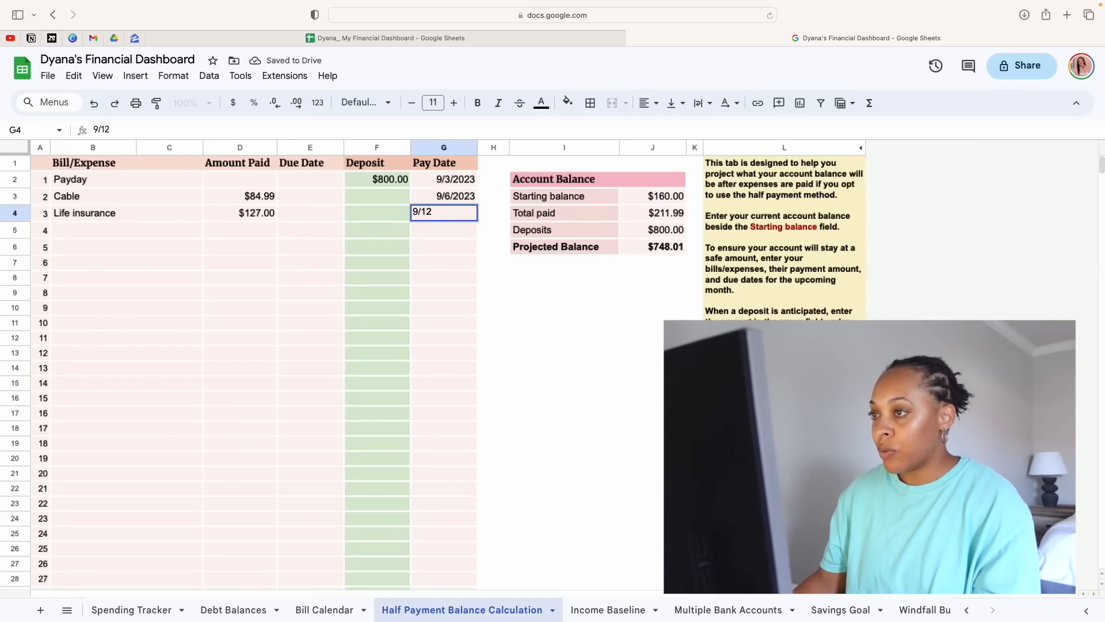
{"action": "key", "text": "Return"}
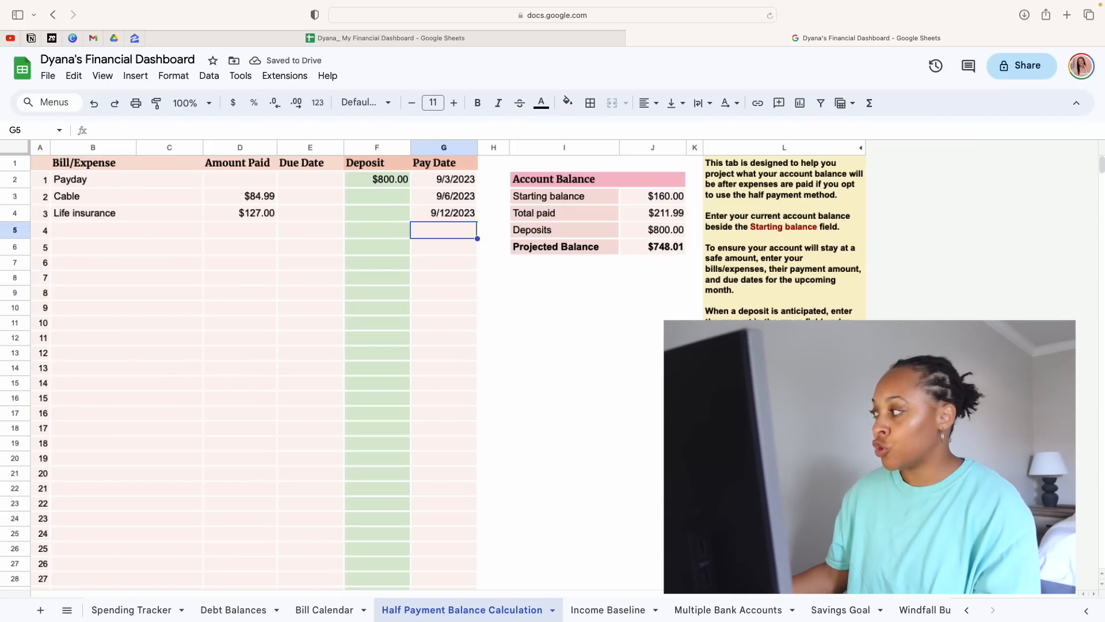
Enter Daycare as the bill name in the fourth row
{"action": "left_click", "coordinate": [110, 229]}
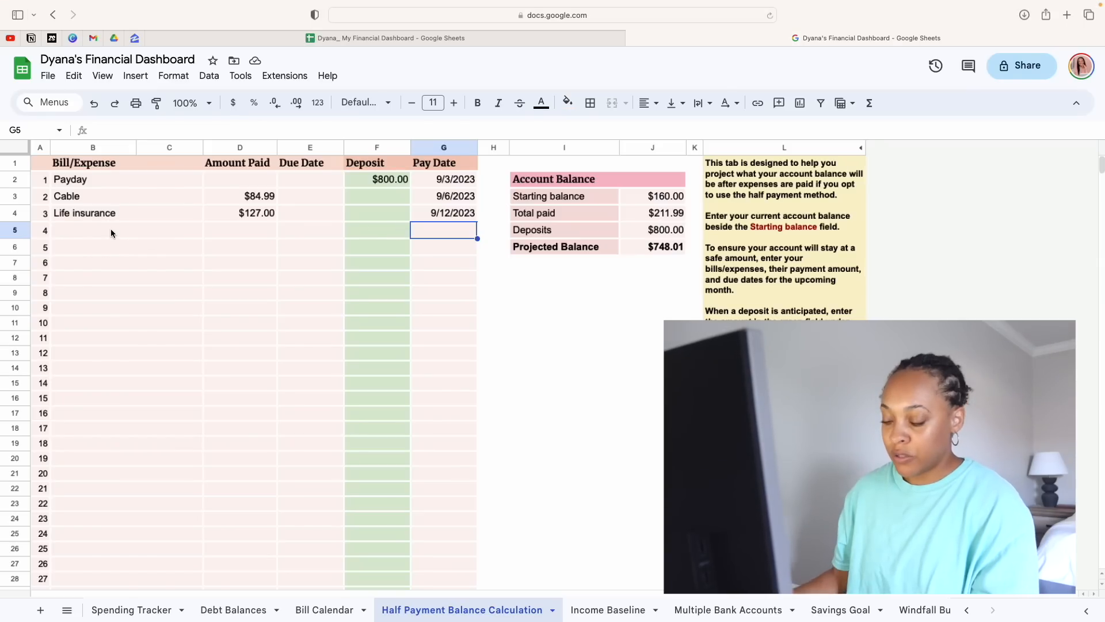
{"action": "left_click", "coordinate": [111, 230]}
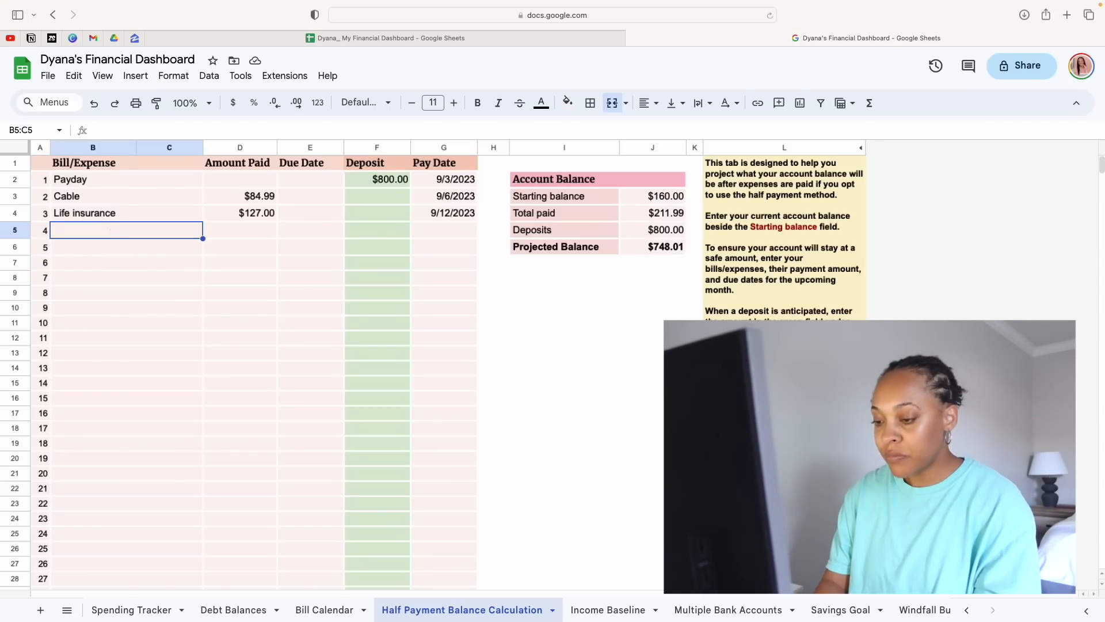
{"action": "type", "text": "dayca"}
{"action": "key", "text": "BackSpace"}
{"action": "key", "text": "BackSpace"}
{"action": "key", "text": "BackSpace"}
{"action": "key", "text": "BackSpace"}
{"action": "key", "text": "BackSpace"}
{"action": "type", "text": "D"}
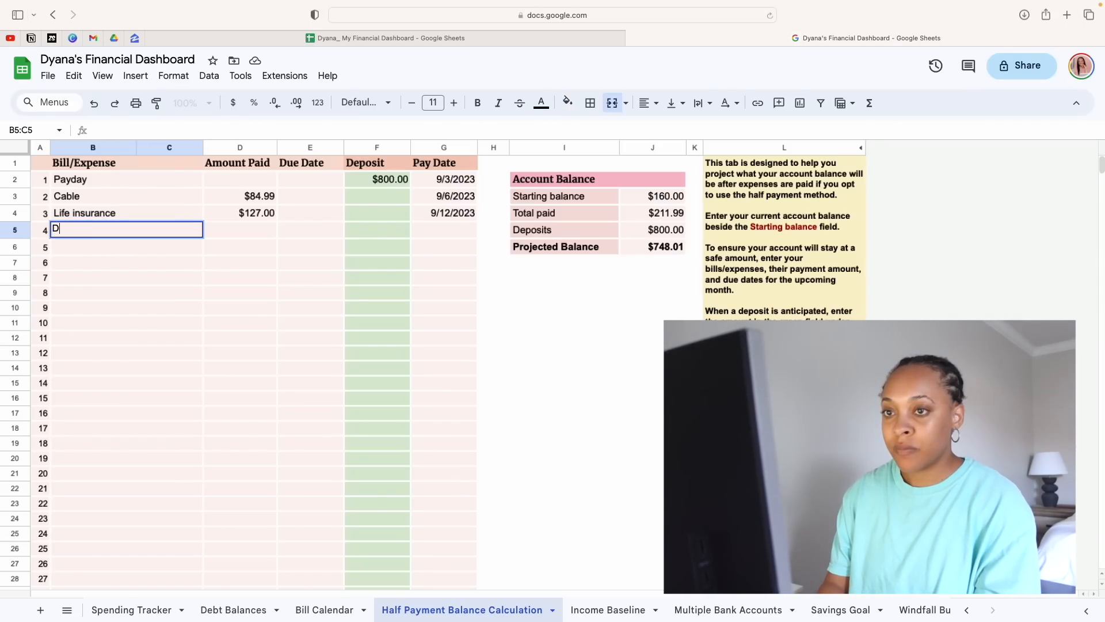
{"action": "type", "text": "aycare"}
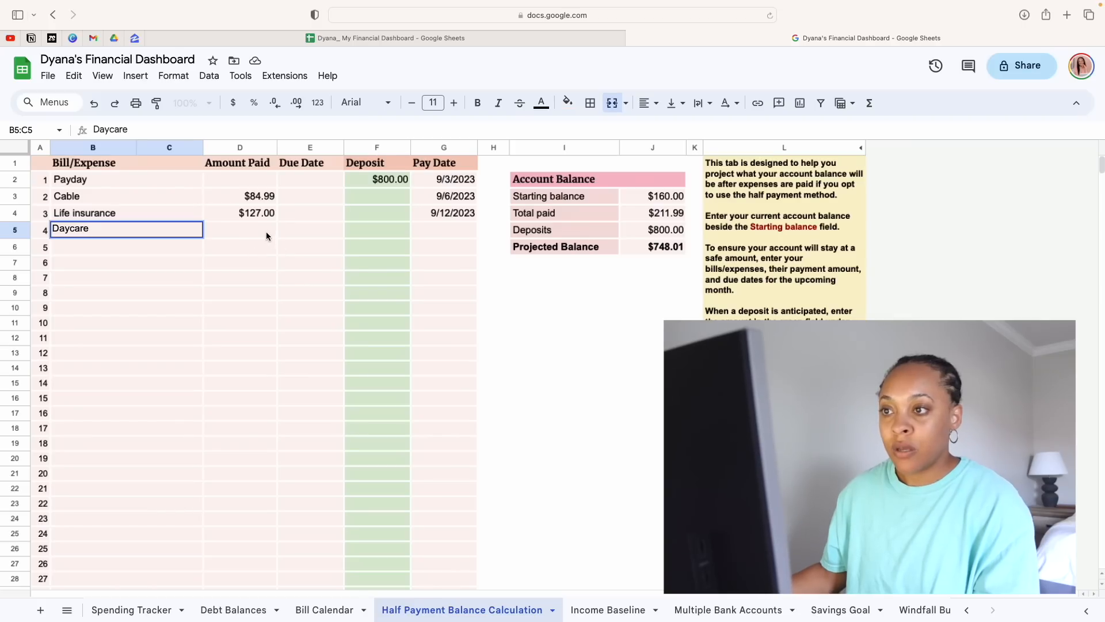
Set Daycare's amount paid to $516.00 and its pay date to 9/15/2023
{"action": "left_click", "coordinate": [266, 235]}
{"action": "type", "text": "5"}
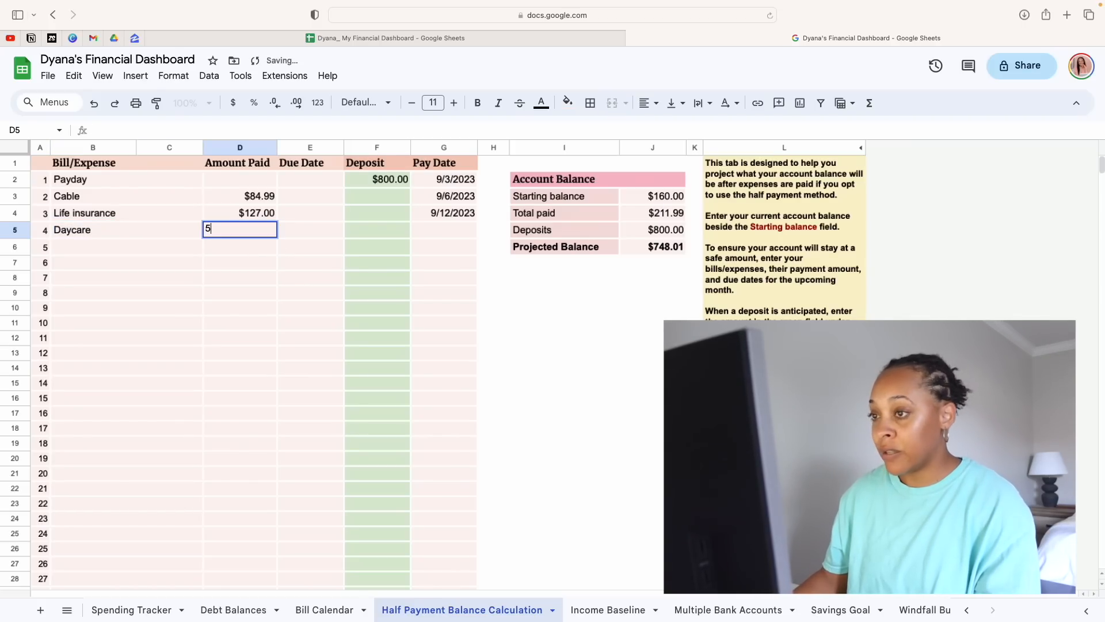
{"action": "type", "text": "16"}
{"action": "key", "text": "Return"}
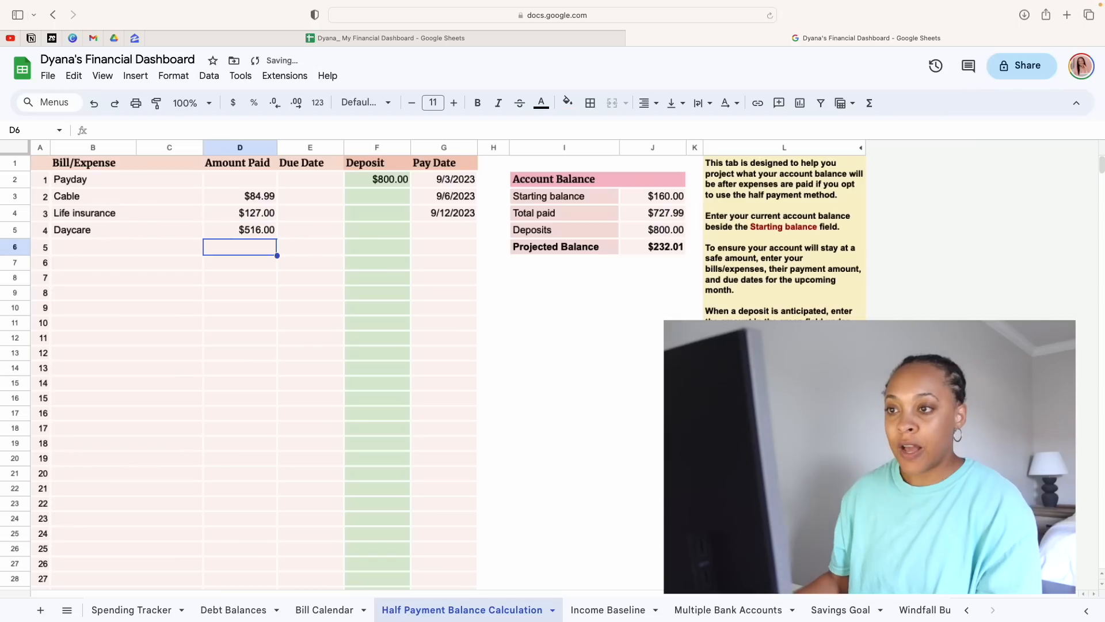
{"action": "left_click", "coordinate": [418, 233]}
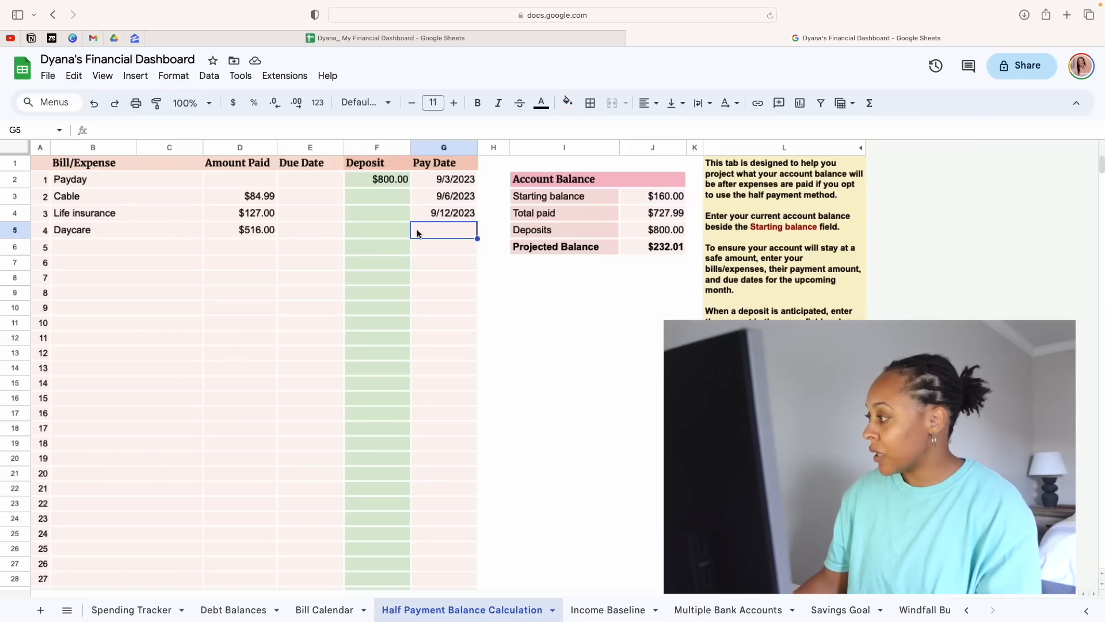
{"action": "type", "text": "9/15/"}
{"action": "key", "text": "Return"}
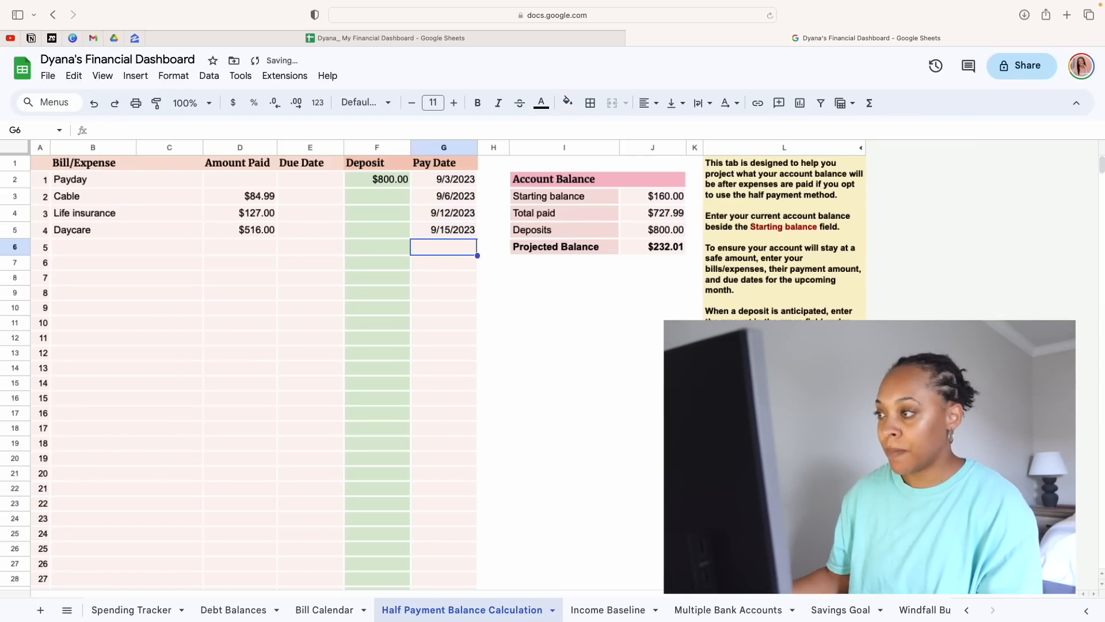
Fill in the fifth row as Student debt with $84.00 paid and a pay date of 9/15/2023
{"action": "left_click", "coordinate": [134, 250]}
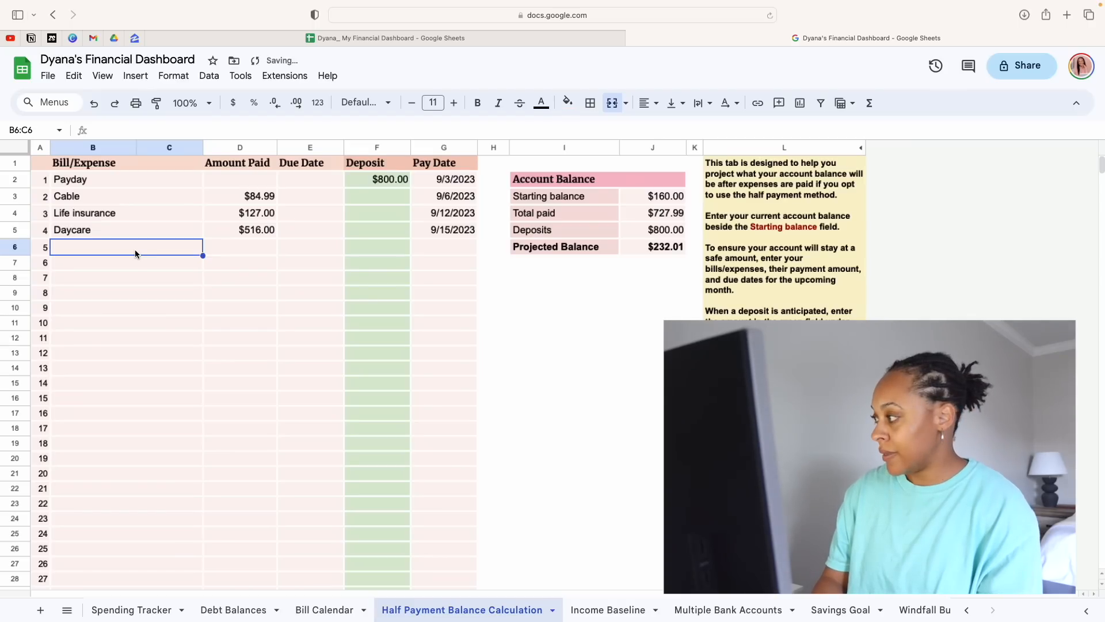
{"action": "type", "text": "Student debt"}
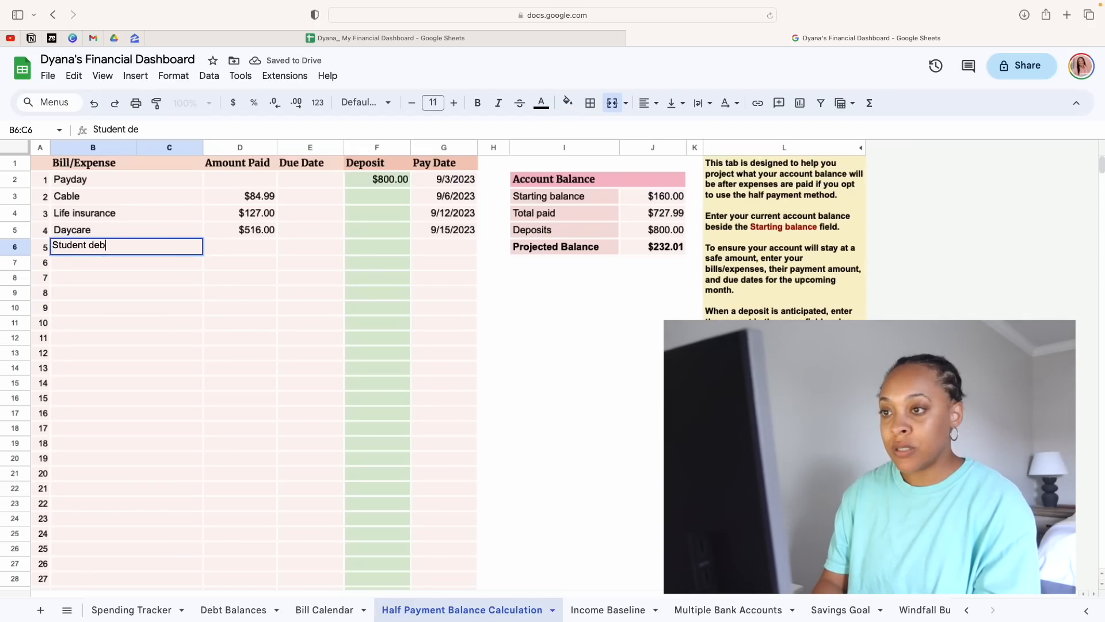
{"action": "key", "text": "Return"}
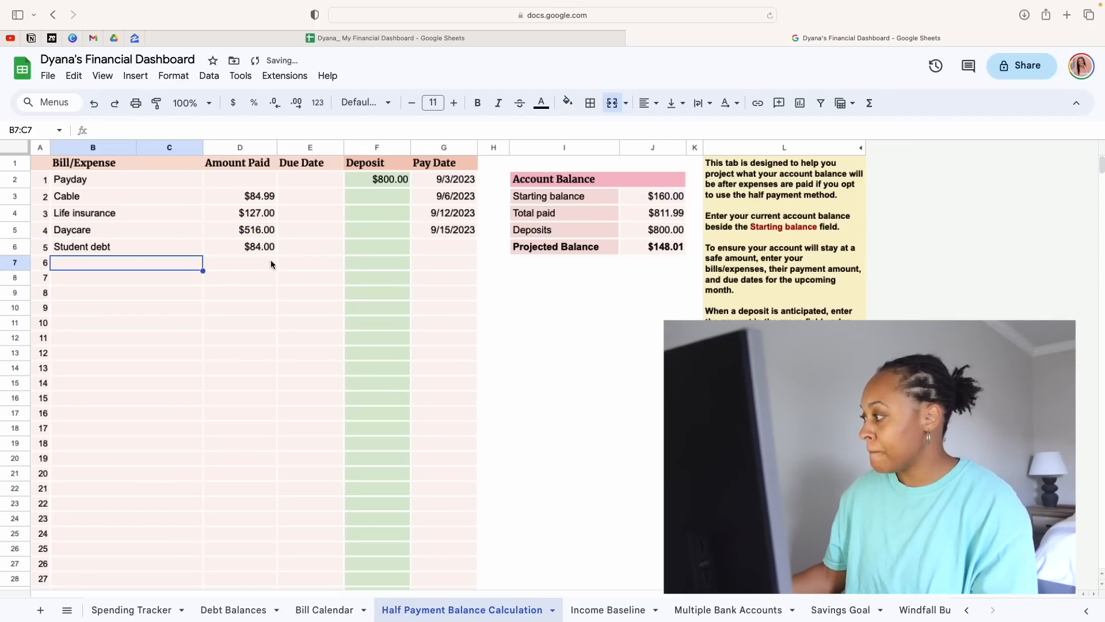
{"action": "left_click", "coordinate": [442, 251]}
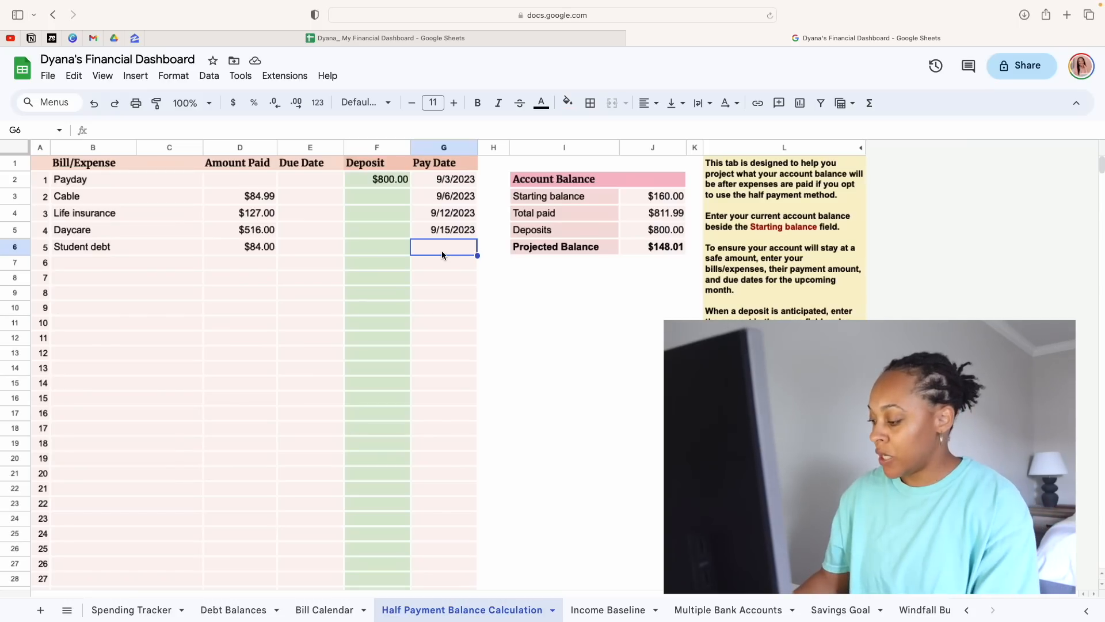
{"action": "type", "text": "9/15/2023"}
{"action": "key", "text": "Return"}
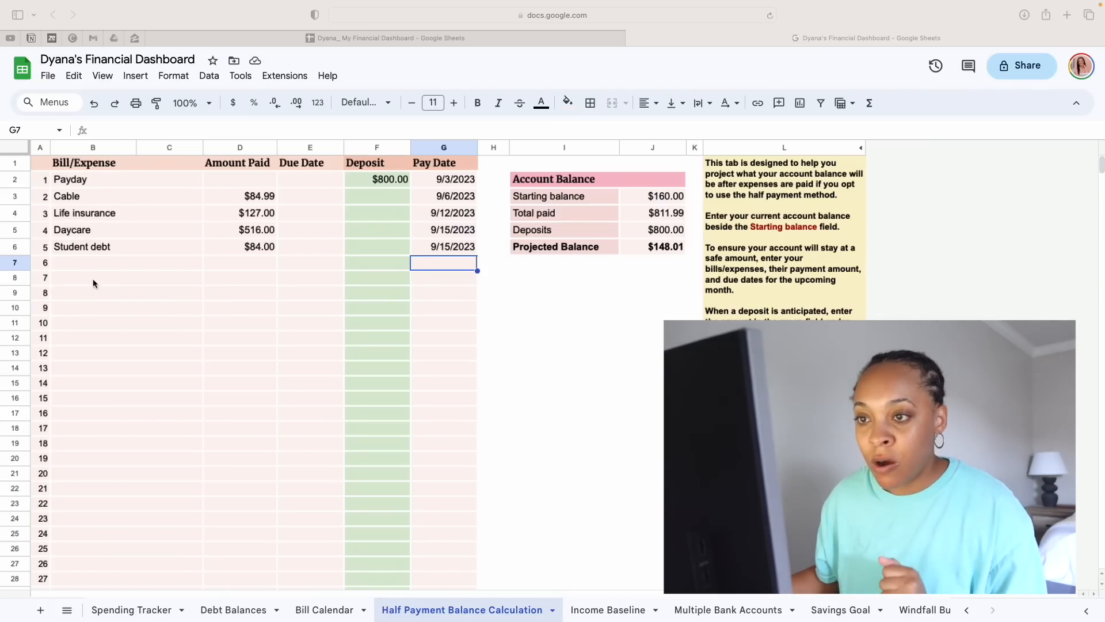
Fill in the sixth row as Payday with an $800.00 deposit and a pay date of 9/17/2023
{"action": "left_click", "coordinate": [83, 266]}
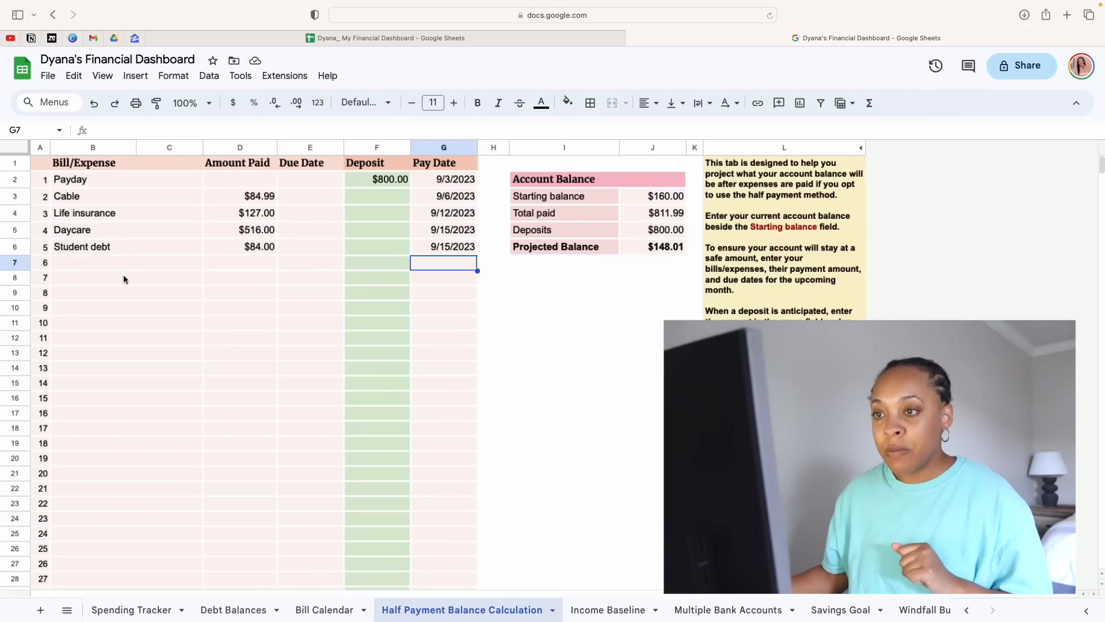
{"action": "left_click", "coordinate": [154, 261]}
{"action": "type", "text": "Payday"}
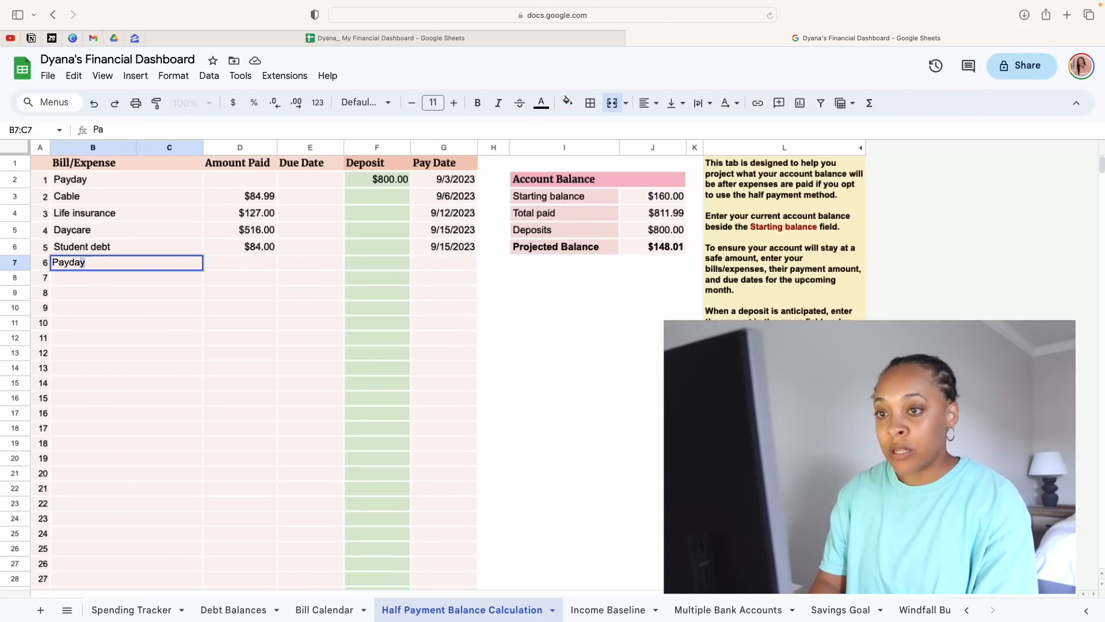
{"action": "left_click", "coordinate": [437, 261]}
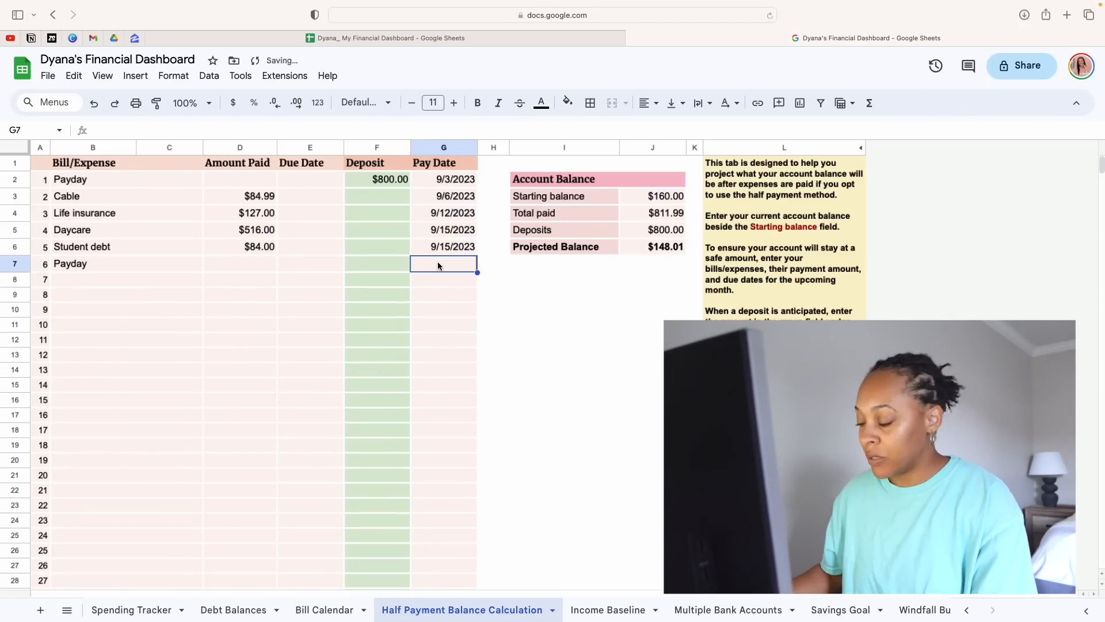
{"action": "type", "text": "9/17/2023"}
{"action": "key", "text": "Return"}
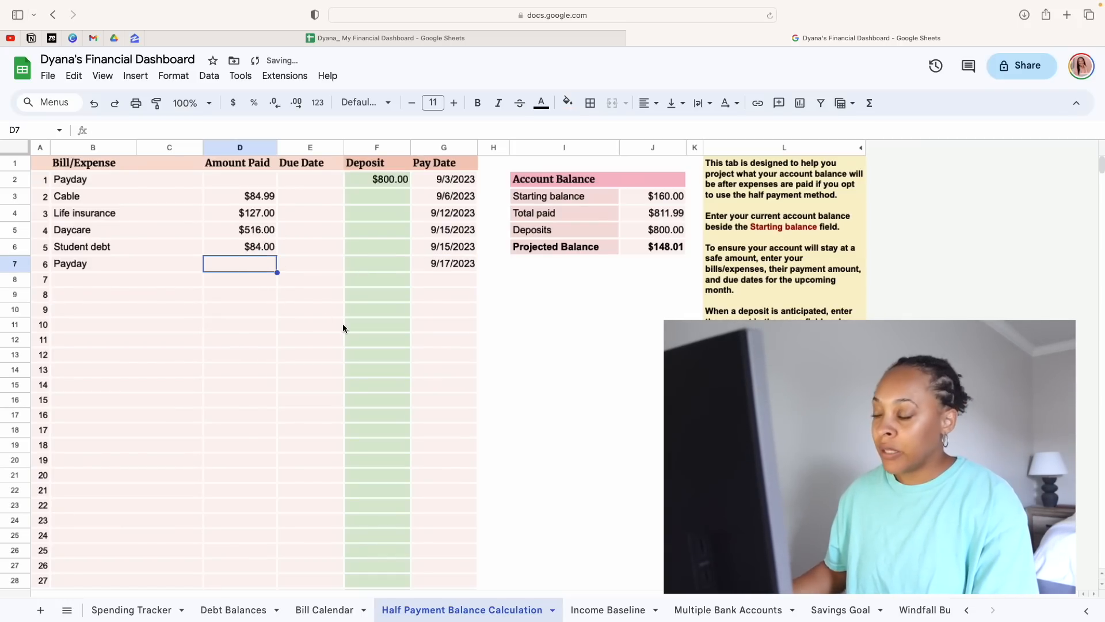
{"action": "left_click", "coordinate": [391, 269]}
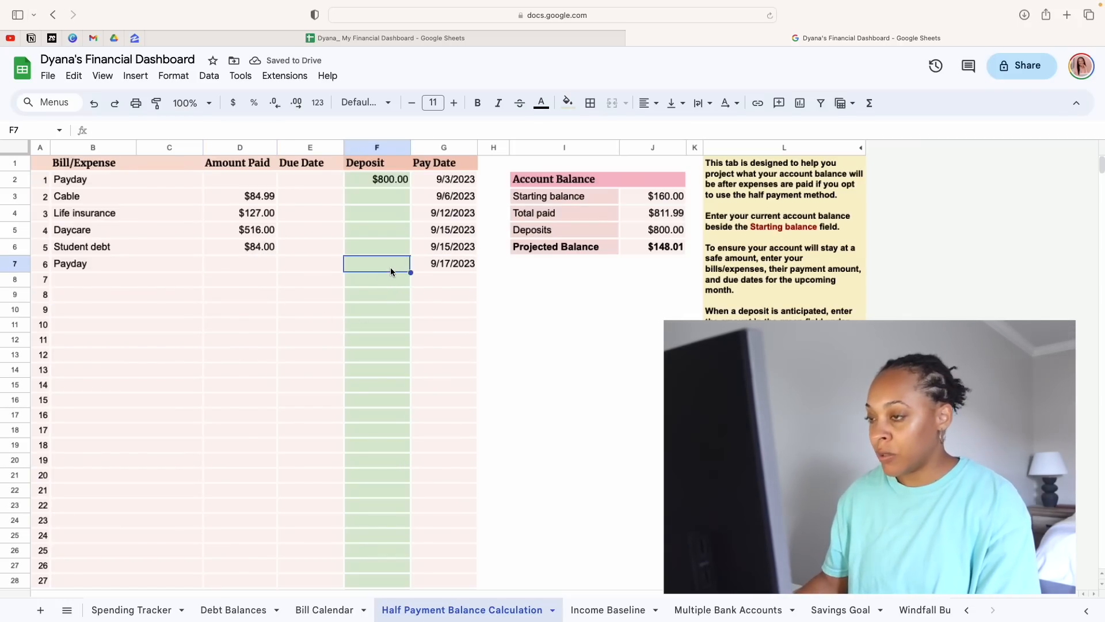
{"action": "type", "text": "800"}
{"action": "key", "text": "Return"}
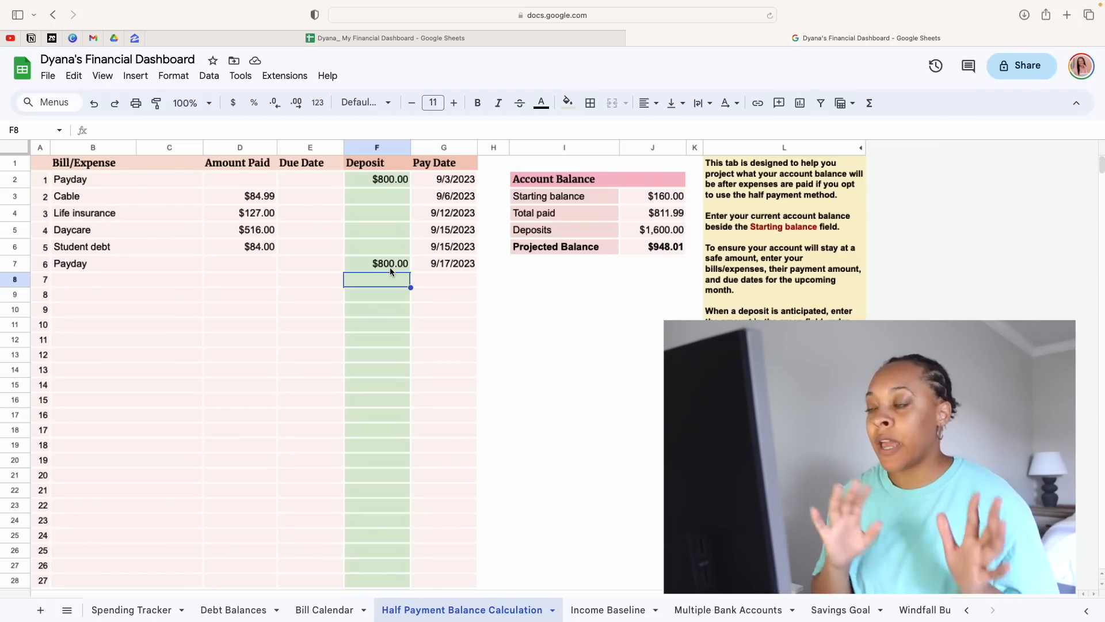
Fill in the seventh row as Therapy with $65.00 paid and a pay date of 9/20/2023
{"action": "left_click", "coordinate": [174, 281]}
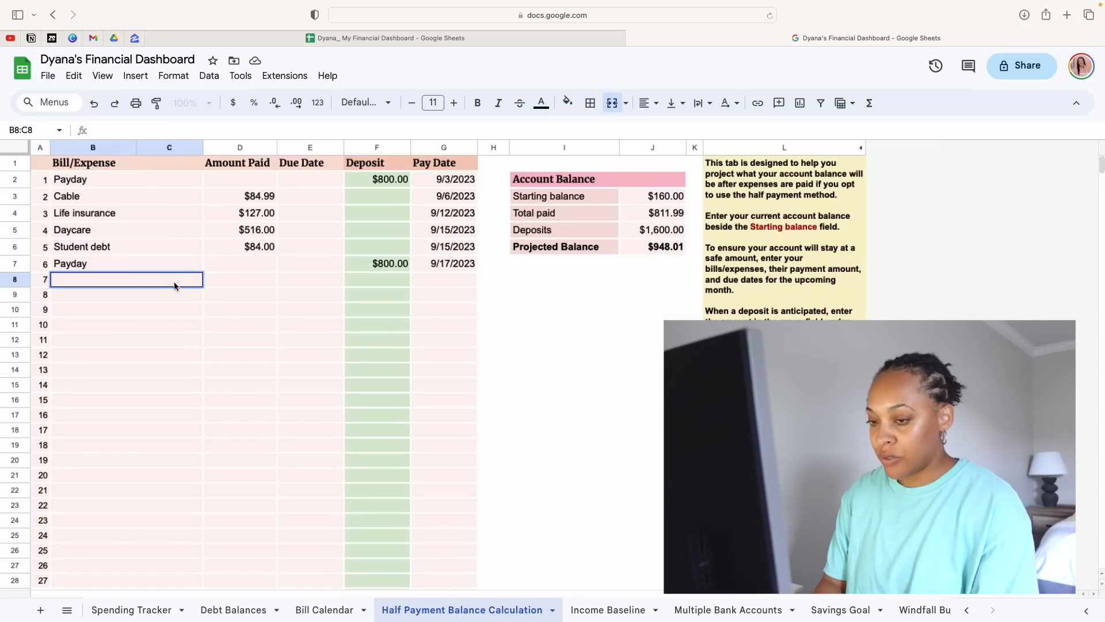
{"action": "type", "text": "Therapy"}
{"action": "key", "text": "Tab"}
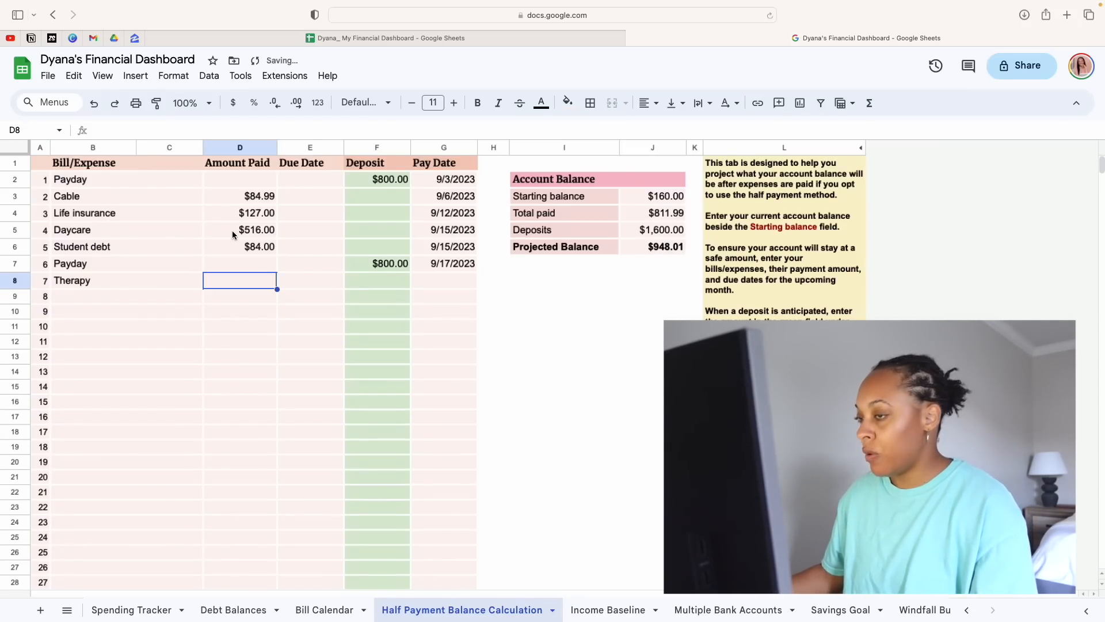
{"action": "left_click", "coordinate": [426, 281]}
{"action": "type", "text": "9/2"}
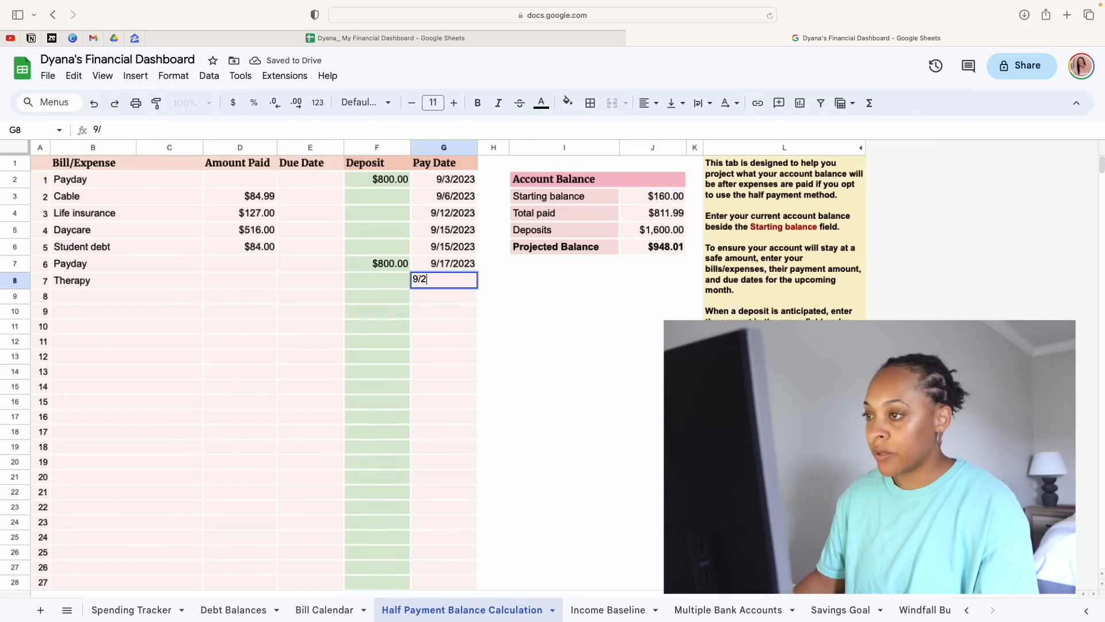
{"action": "type", "text": "0/2023"}
{"action": "key", "text": "Return"}
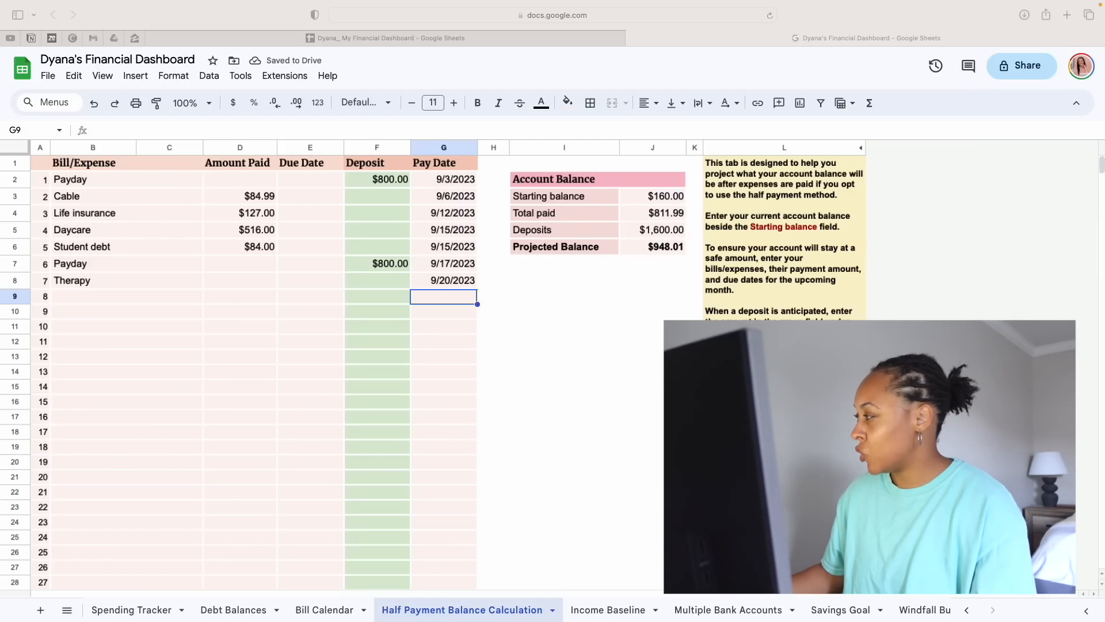
{"action": "left_click", "coordinate": [241, 282]}
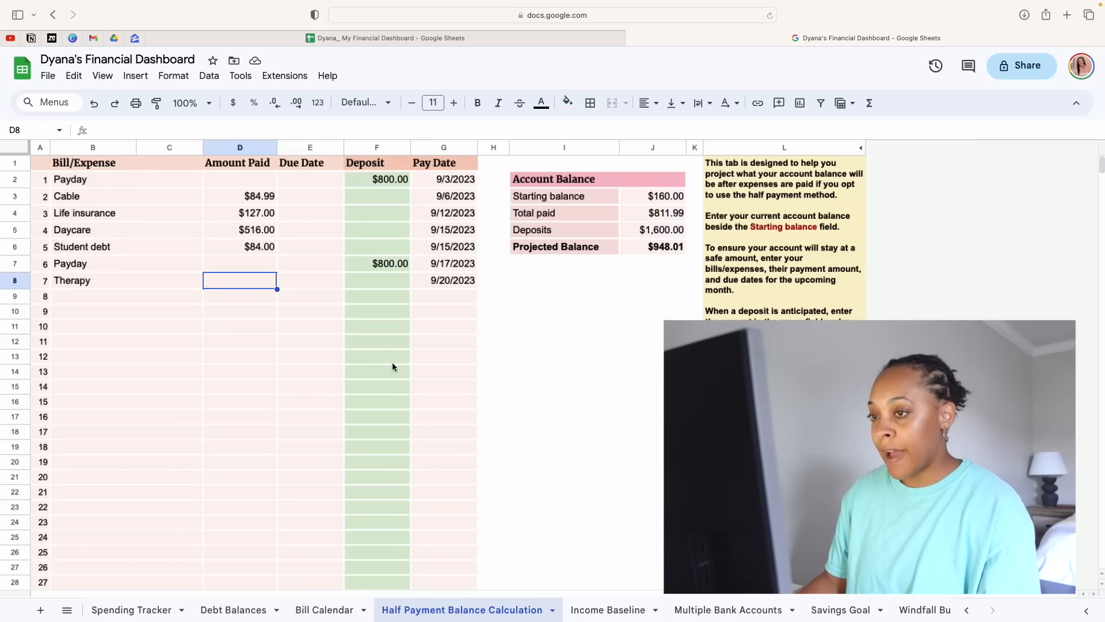
{"action": "type", "text": "65"}
{"action": "key", "text": "Return"}
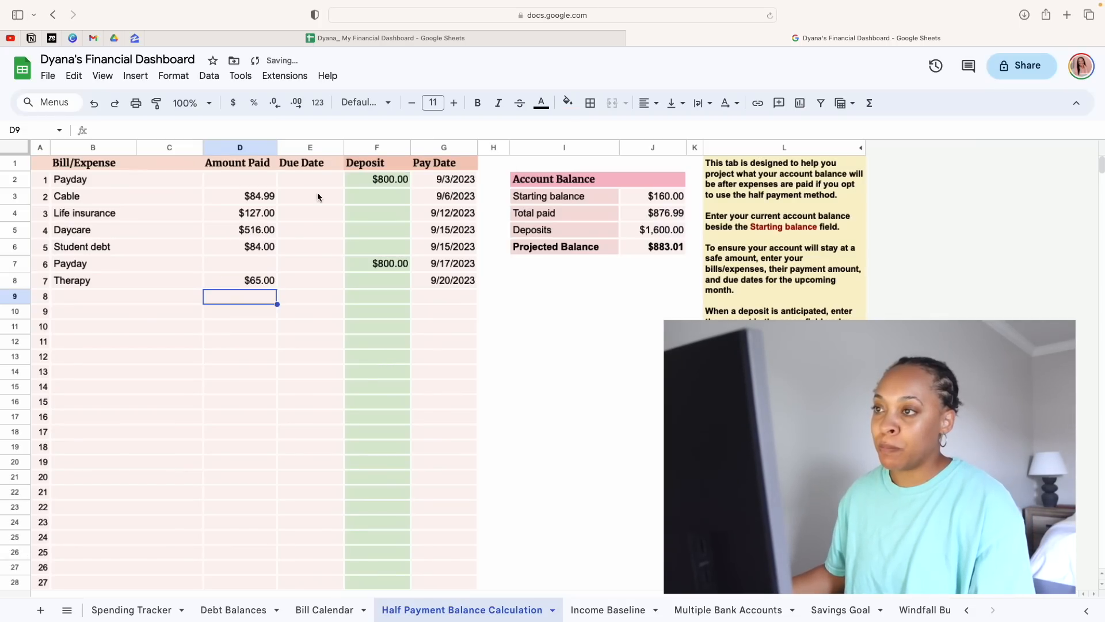
Fill in the eighth row as Disney+ with $12.00 paid and a pay date of 9/23/2023
{"action": "left_click", "coordinate": [380, 181]}
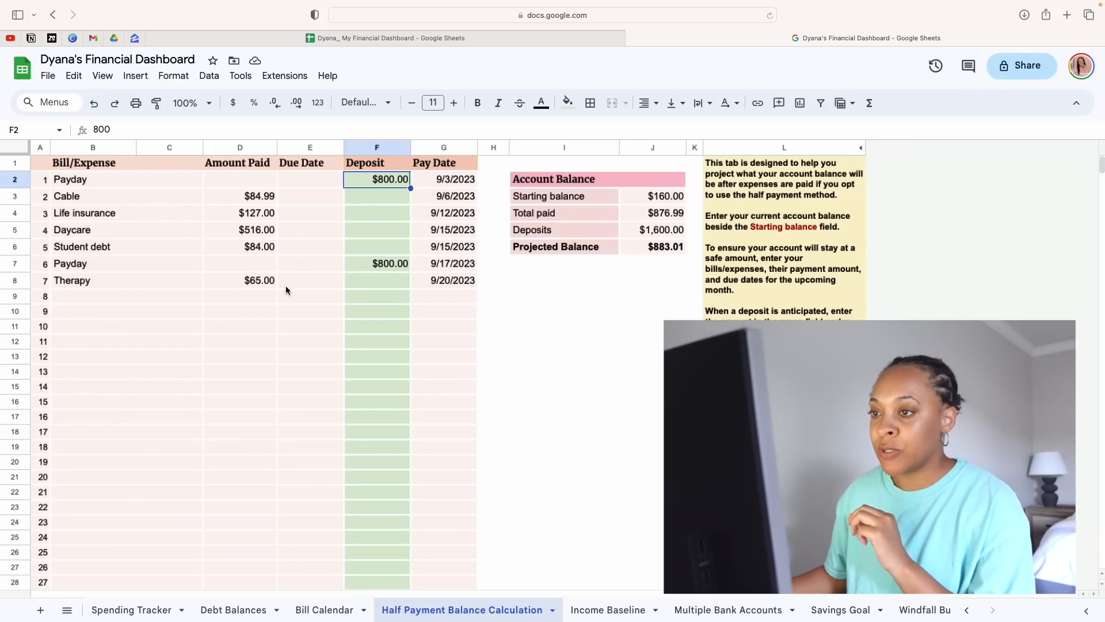
{"action": "left_click", "coordinate": [127, 296]}
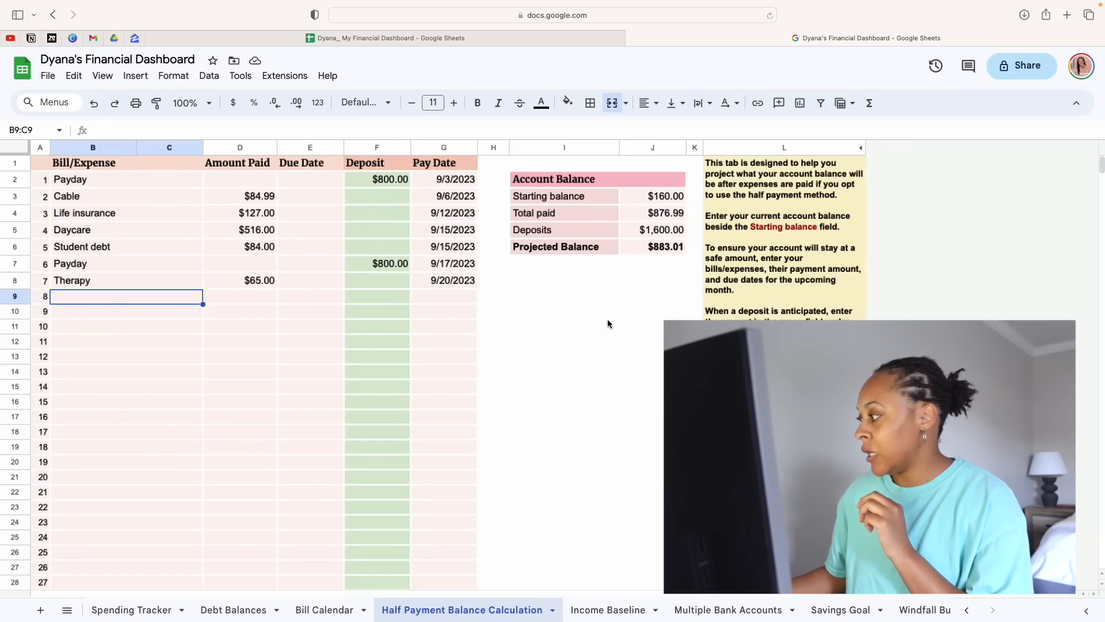
{"action": "type", "text": "Disney"}
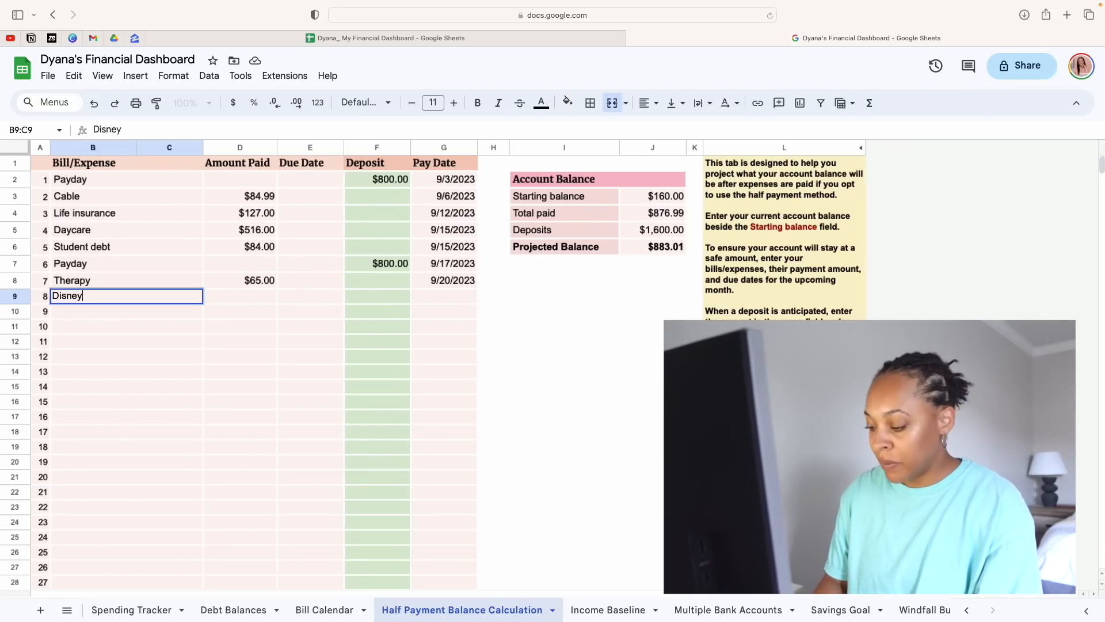
{"action": "type", "text": "+"}
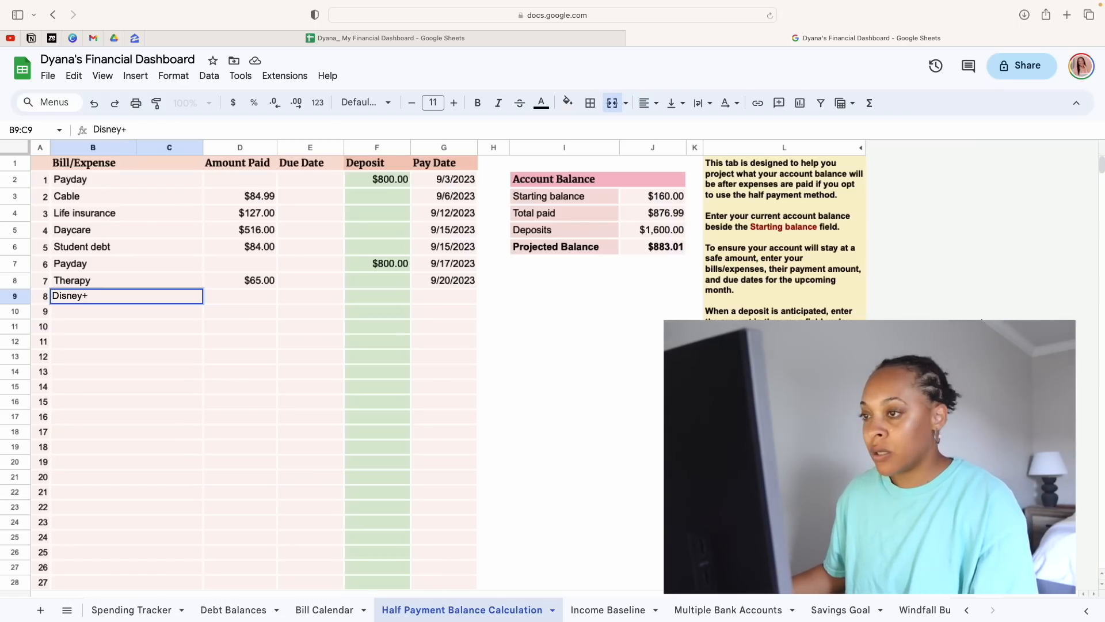
{"action": "left_click", "coordinate": [440, 293]}
{"action": "key", "text": "Down"}
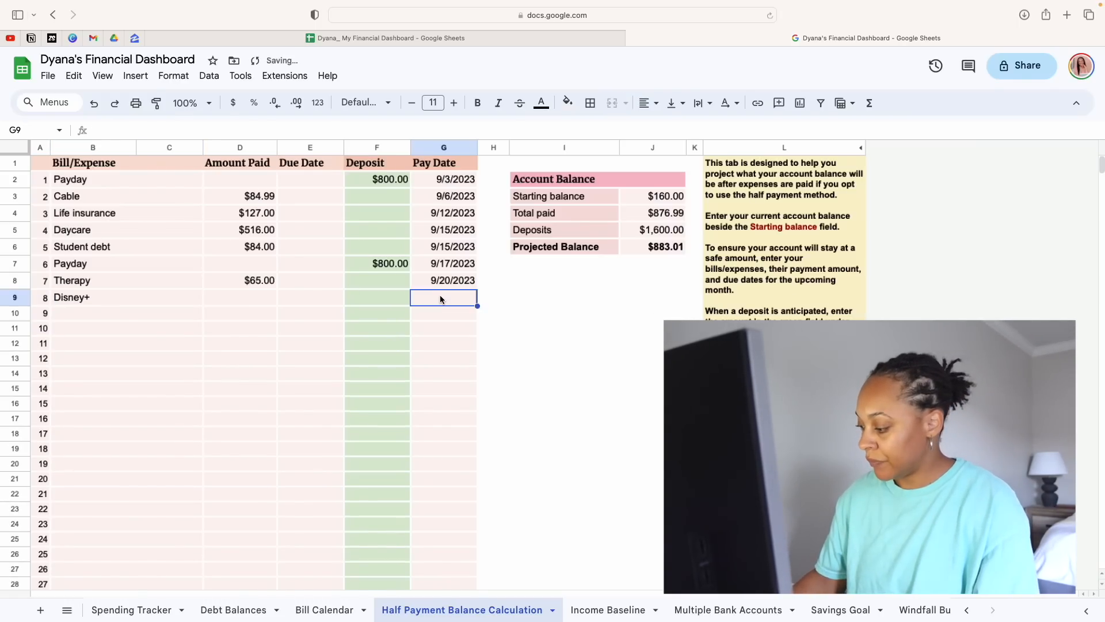
{"action": "type", "text": "9/23/2023"}
{"action": "key", "text": "Return"}
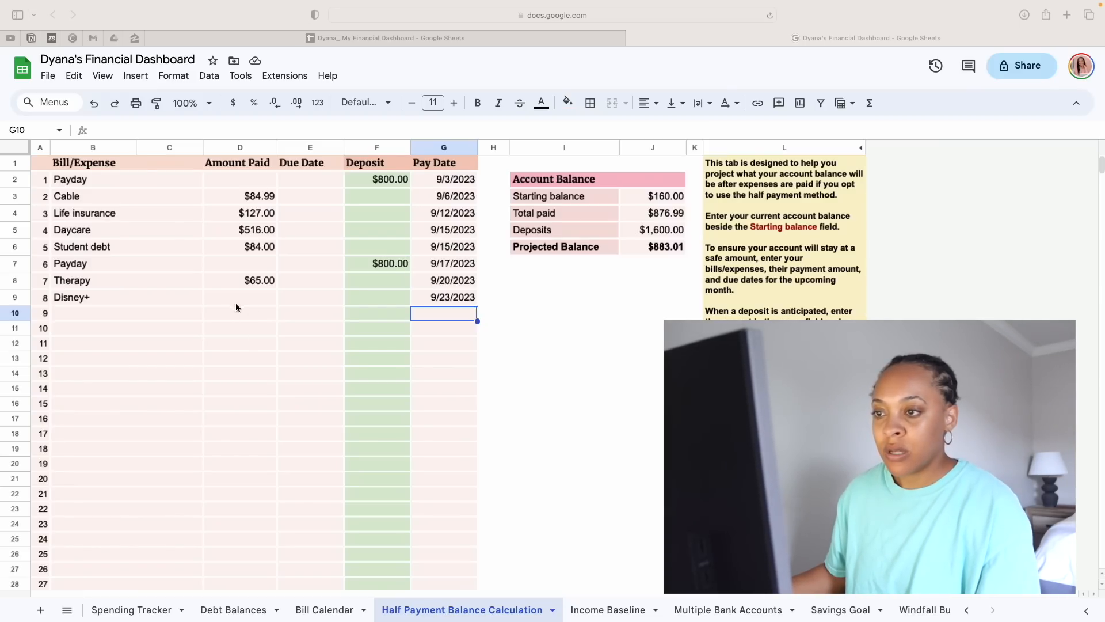
{"action": "left_click", "coordinate": [250, 298]}
{"action": "left_click", "coordinate": [250, 298]}
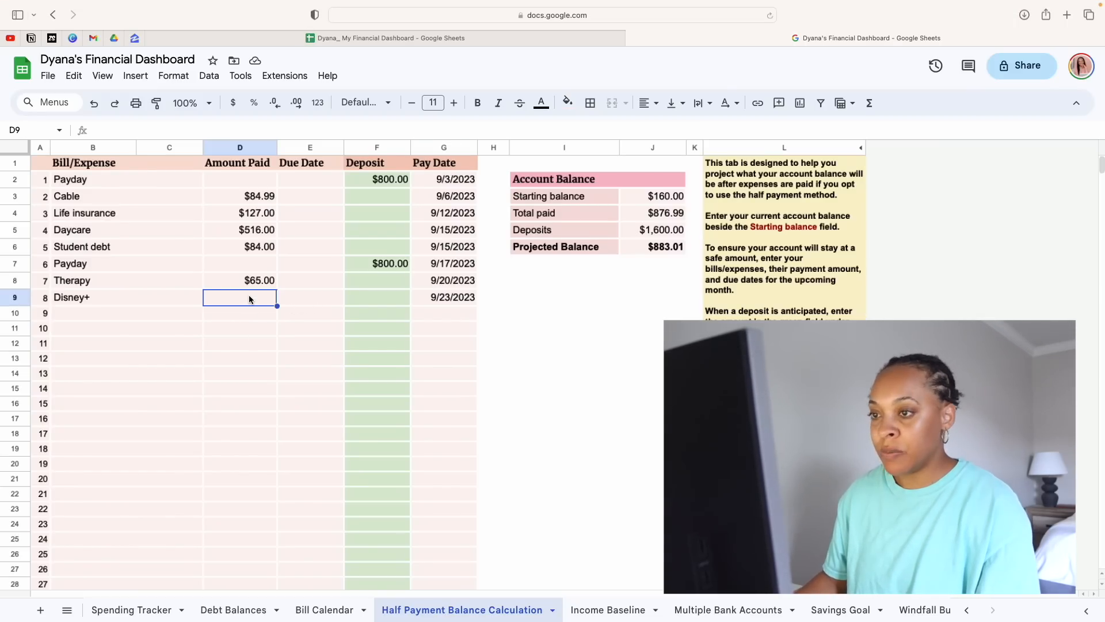
{"action": "type", "text": "12"}
{"action": "key", "text": "Return"}
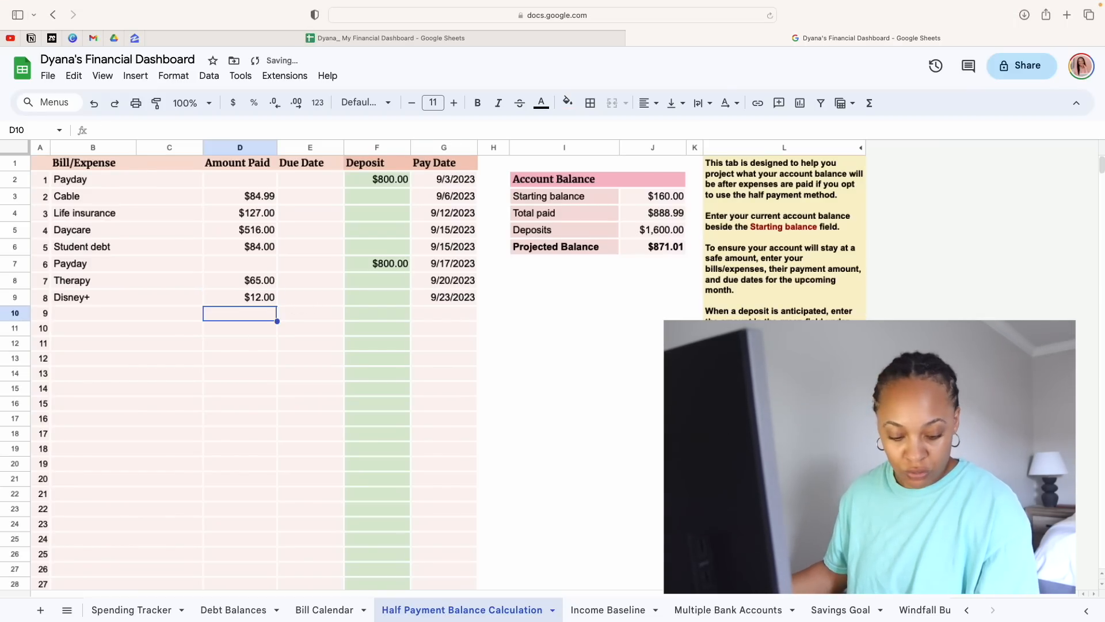
Fill in the ninth row as Auto loan with $386.00 paid and a pay date of 9/25/2023
{"action": "left_click", "coordinate": [128, 311]}
{"action": "type", "text": "Auo"}
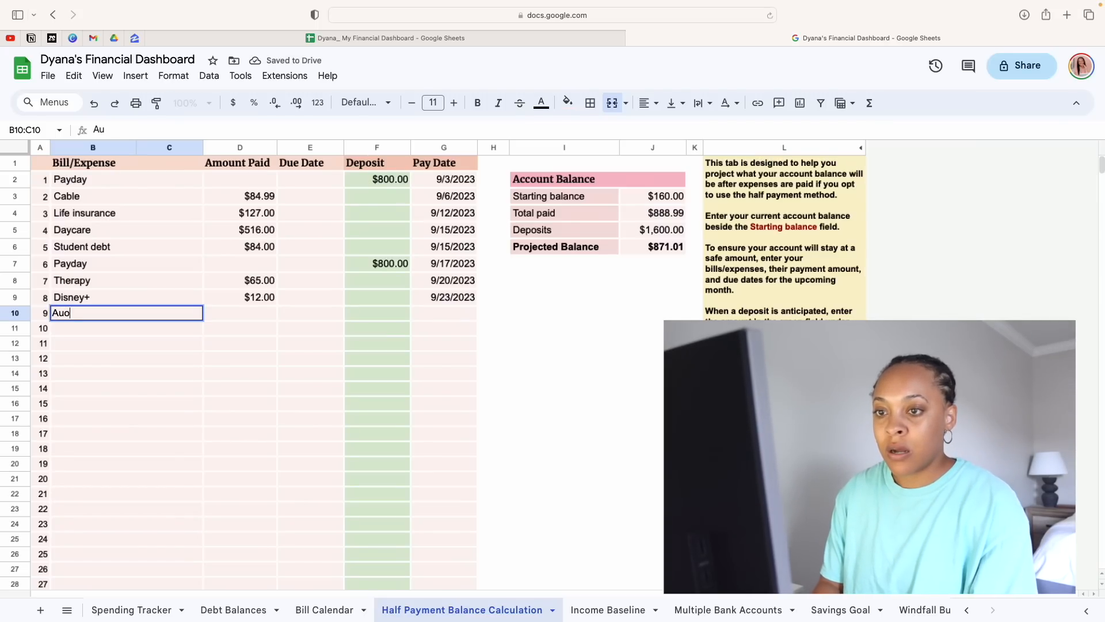
{"action": "key", "text": "BackSpace"}
{"action": "type", "text": "to loan"}
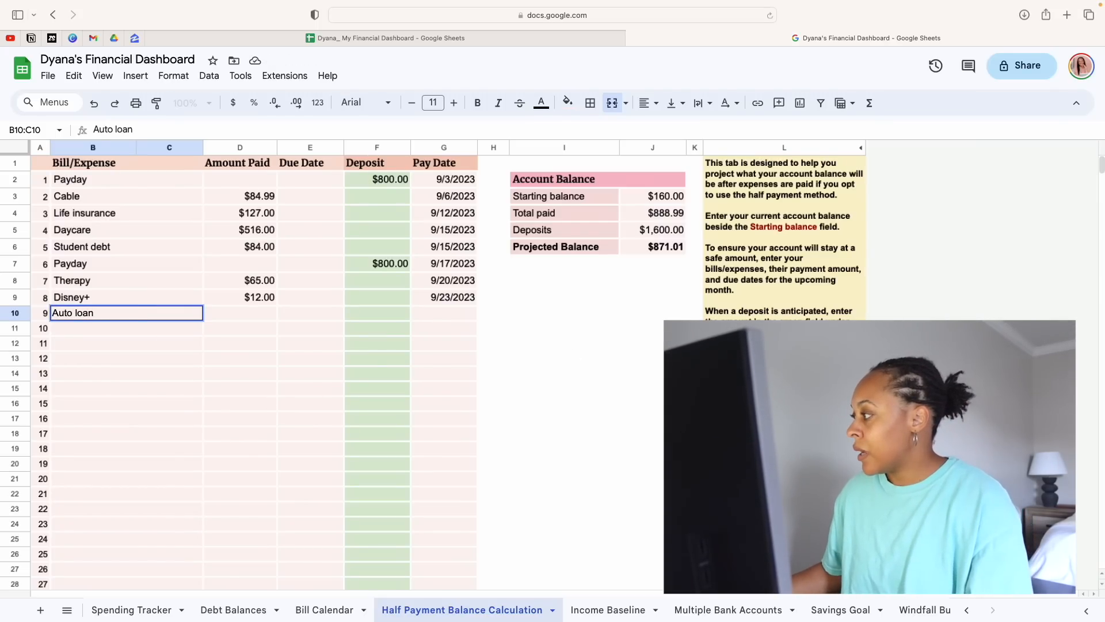
{"action": "left_click", "coordinate": [263, 318]}
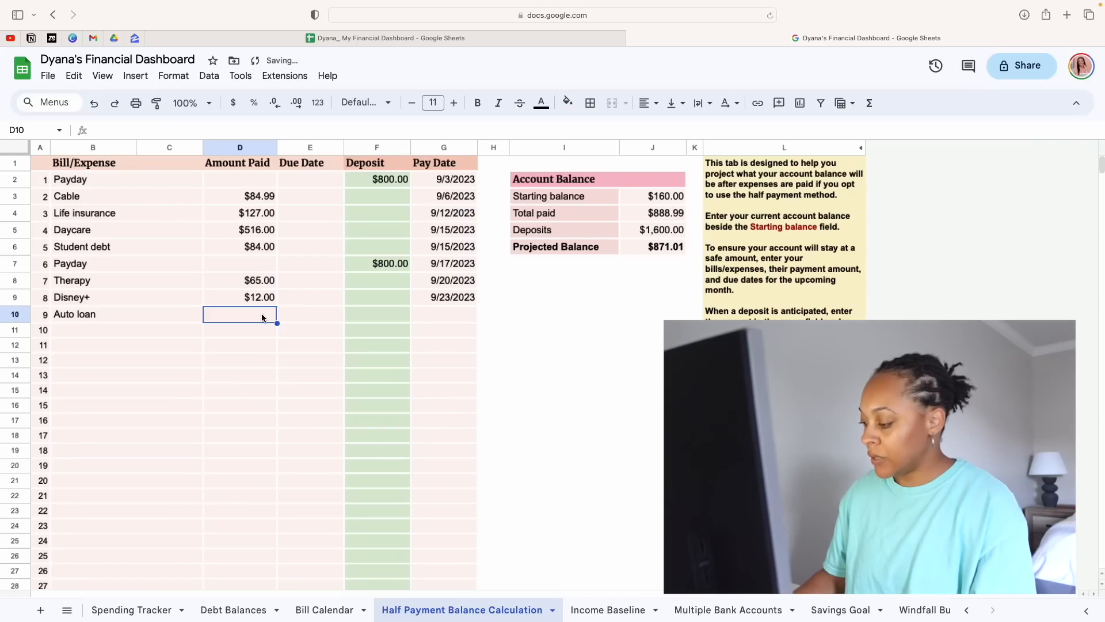
{"action": "type", "text": "386"}
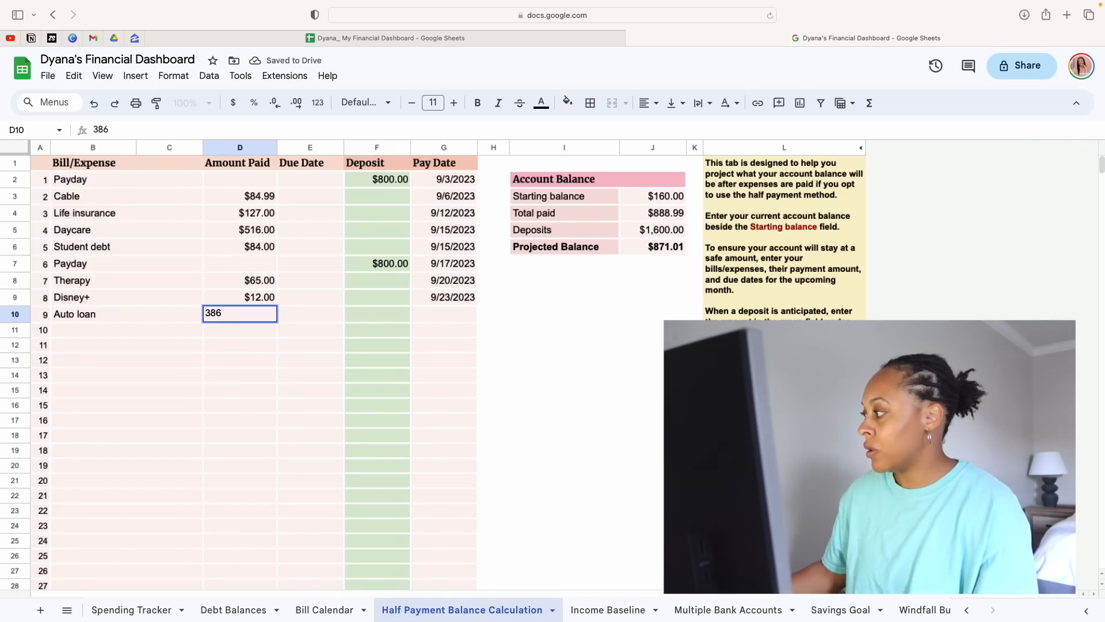
{"action": "left_click", "coordinate": [452, 318]}
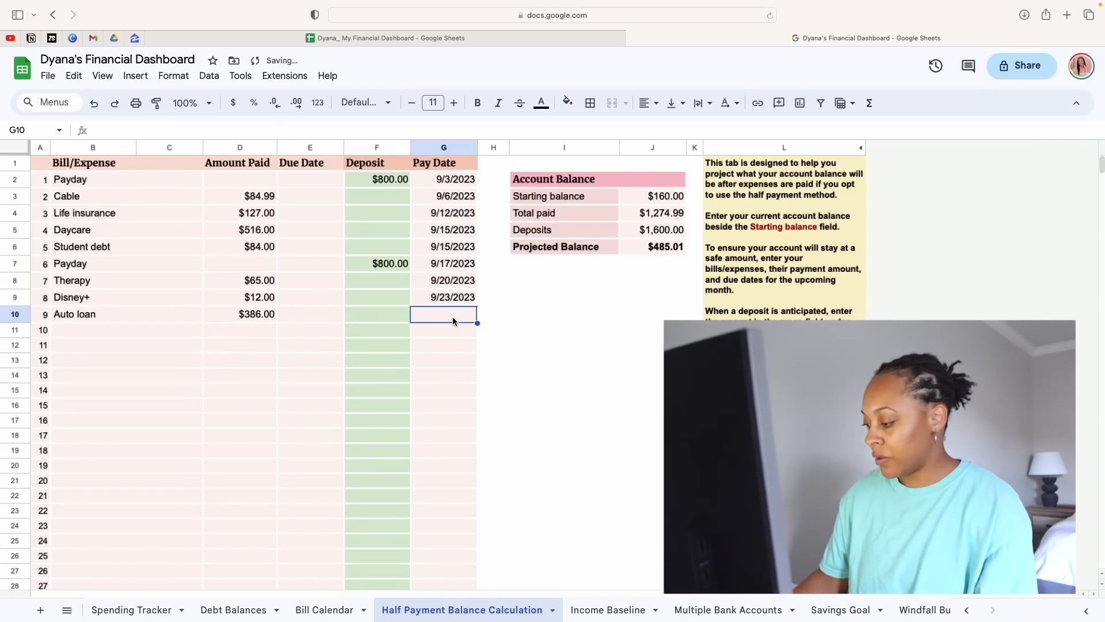
{"action": "type", "text": "9/25"}
{"action": "key", "text": "Return"}
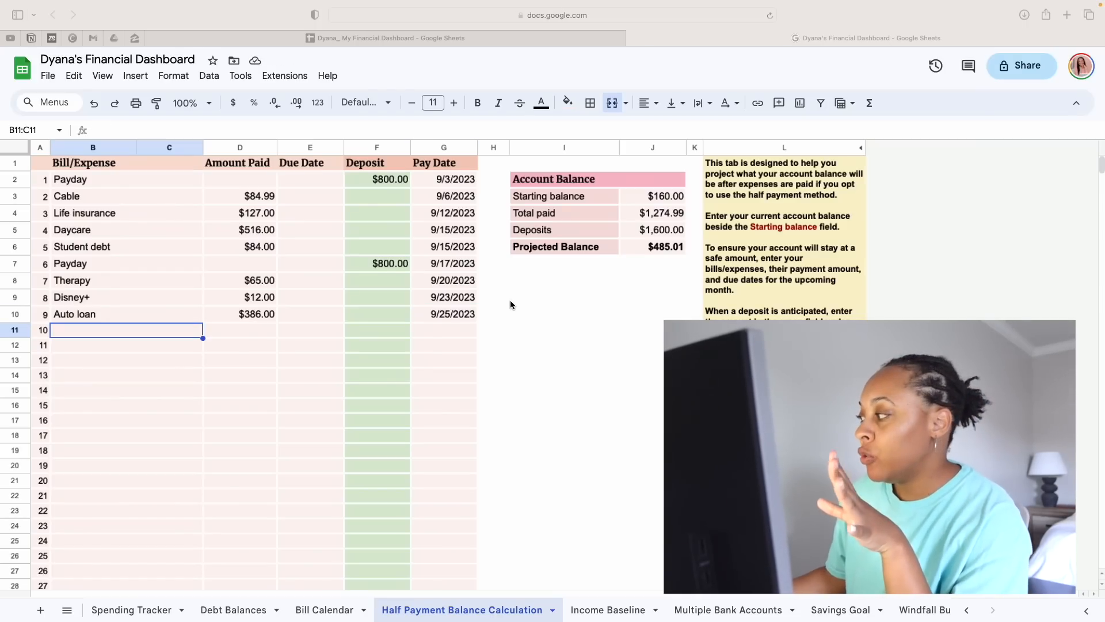